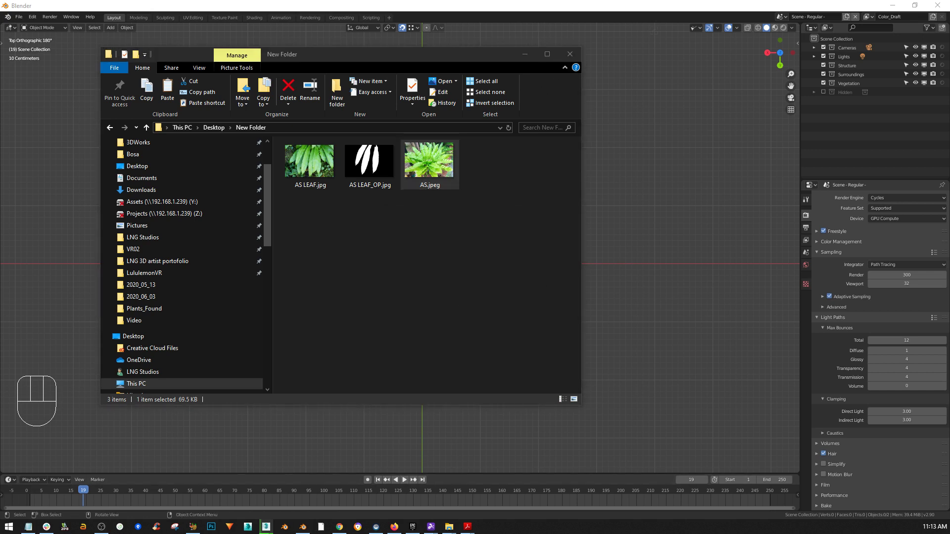
Review the leaf reference images AS LEAF.jpg, AS LEAF_OP.jpg and AS.jpeg in New Folder
left_click(524, 53)
middle_click_drag(419, 314, 395, 300, "shift")
middle_click_drag(391, 260, 394, 294, "shift")
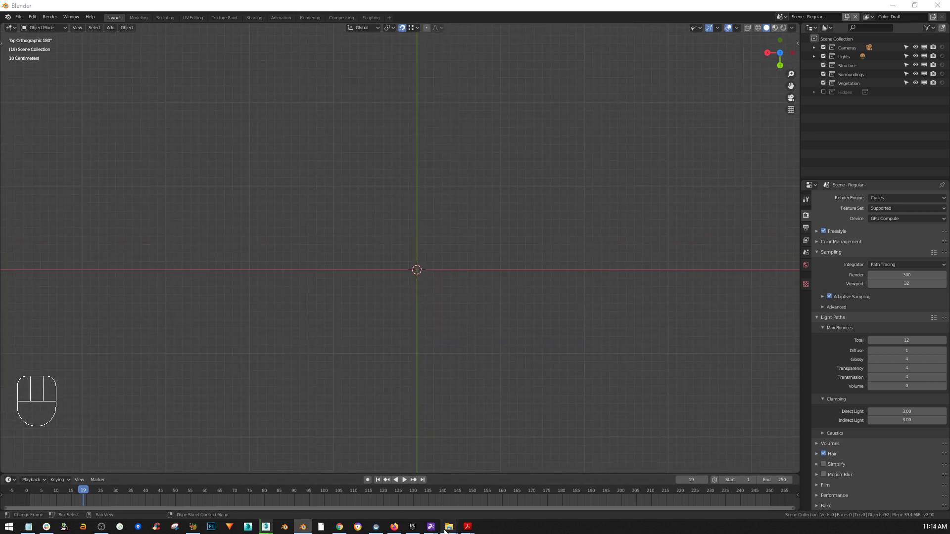
mouse_move(449, 526)
left_click(467, 491)
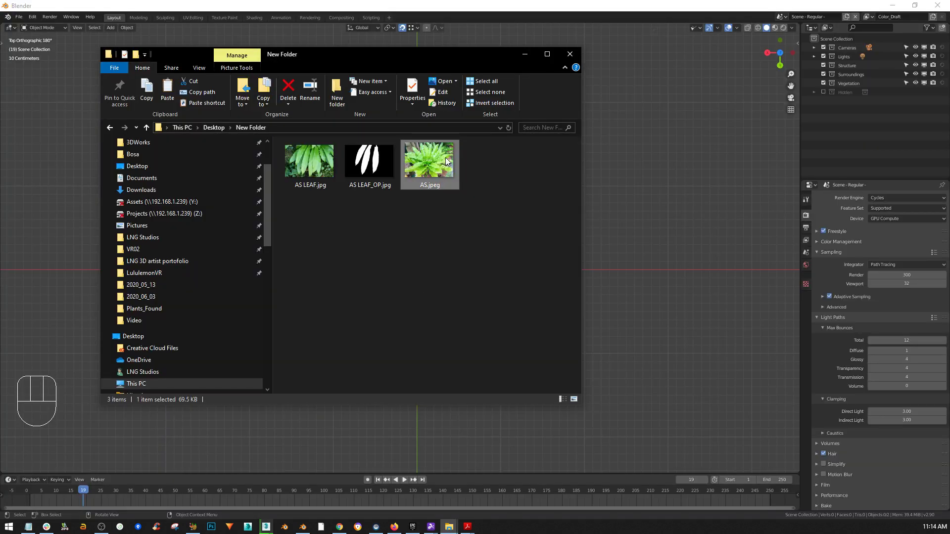
left_click_drag(429, 56, 682, 169)
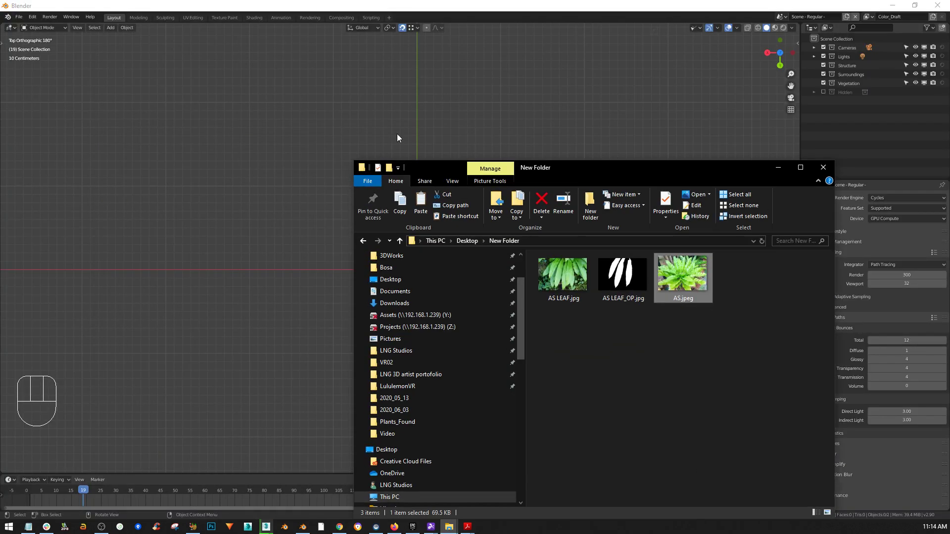
left_click_drag(550, 170, 647, 59)
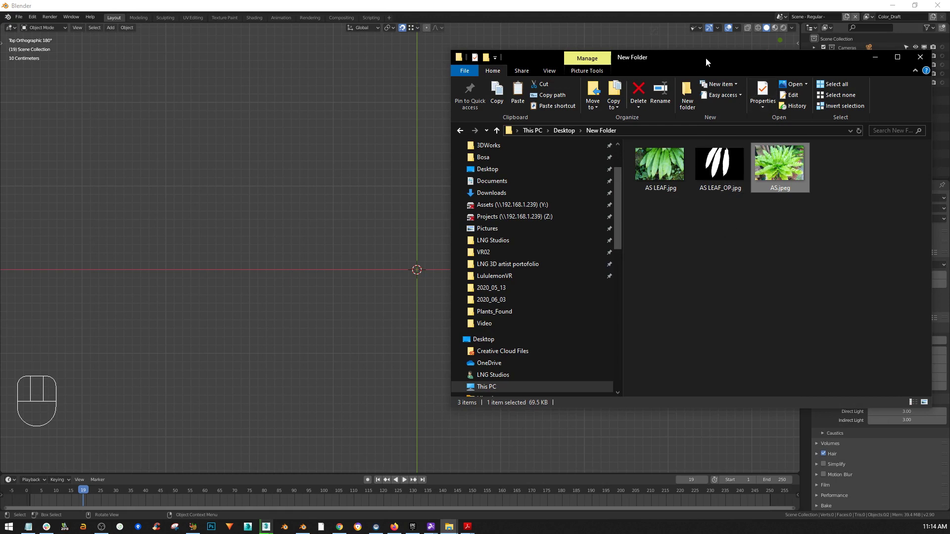
left_click_drag(709, 55, 418, 58)
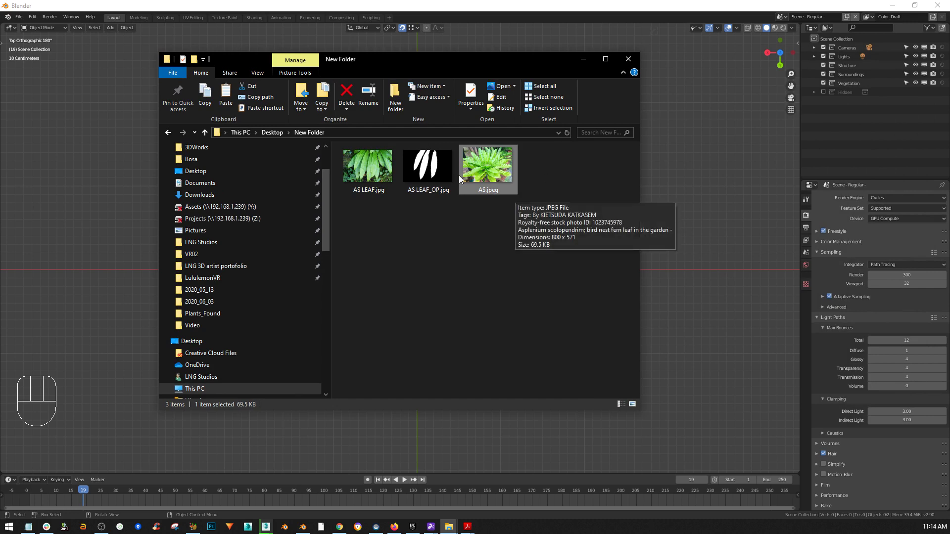
left_click_drag(399, 63, 366, 67)
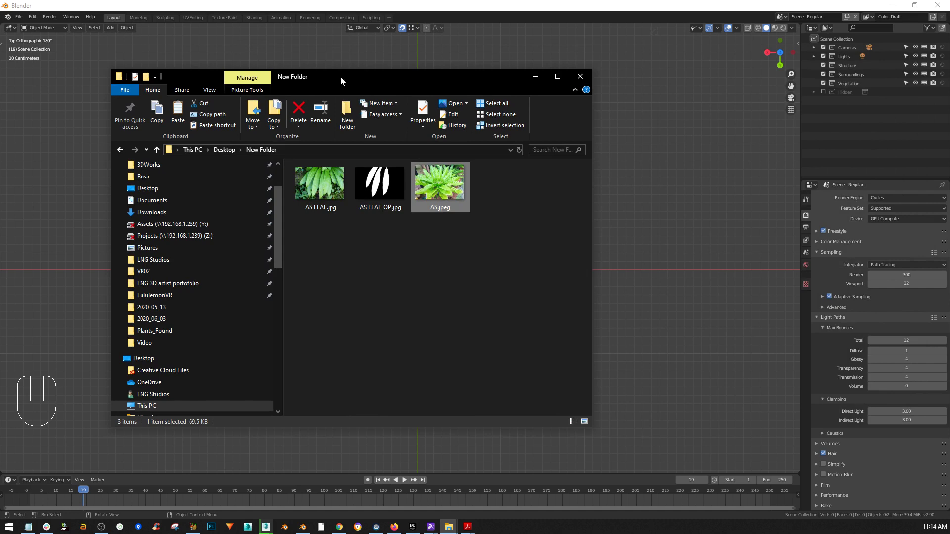
left_click_drag(340, 77, 369, 84)
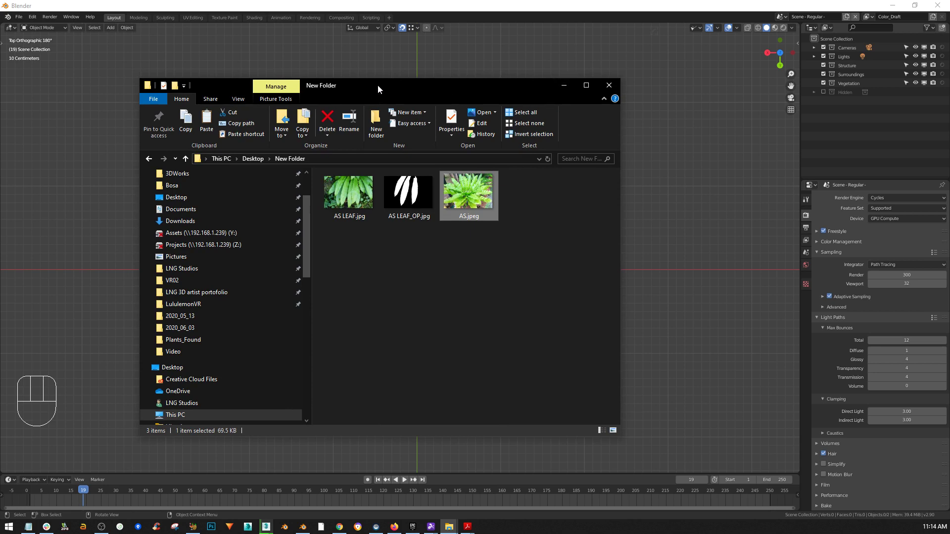
left_click_drag(380, 84, 446, 81)
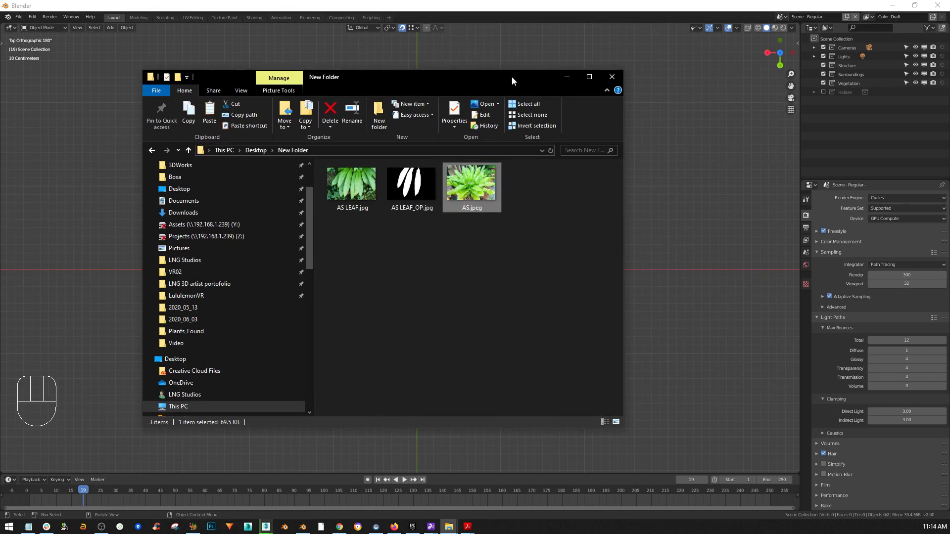
left_click(567, 77)
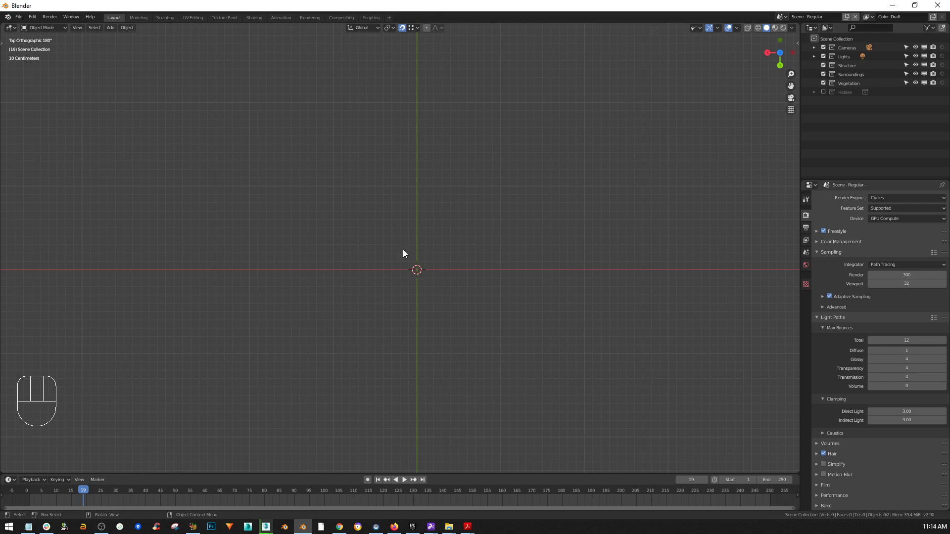
scroll(426, 284, "up", 2)
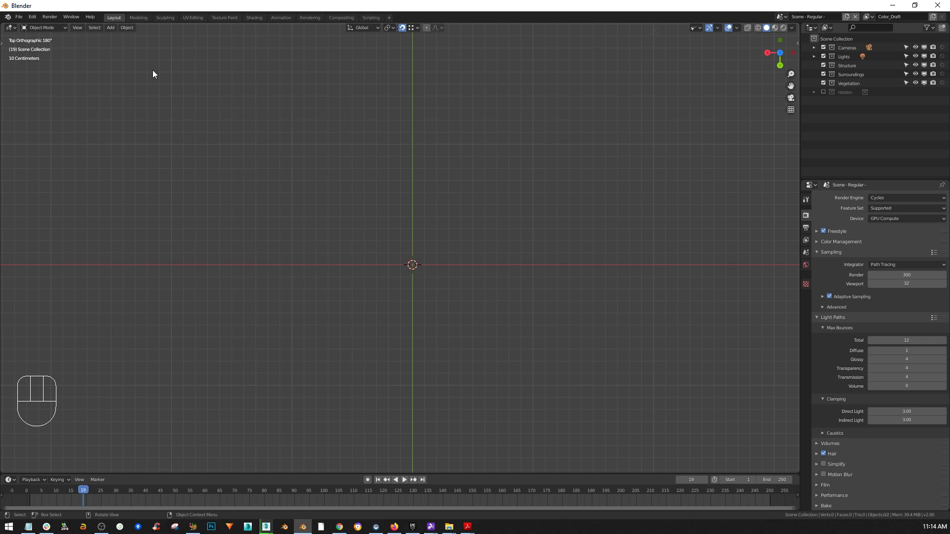
left_click(141, 19)
left_click(165, 18)
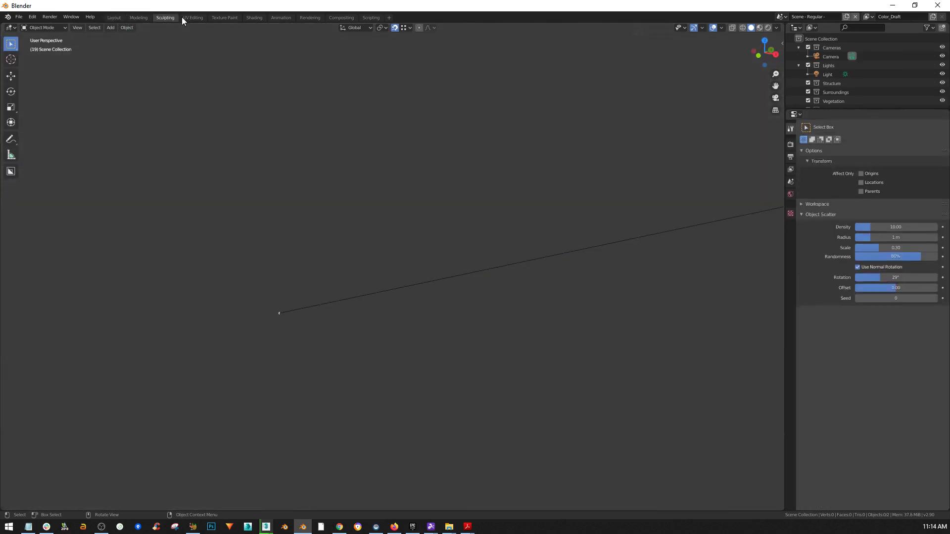
left_click(193, 18)
left_click(225, 18)
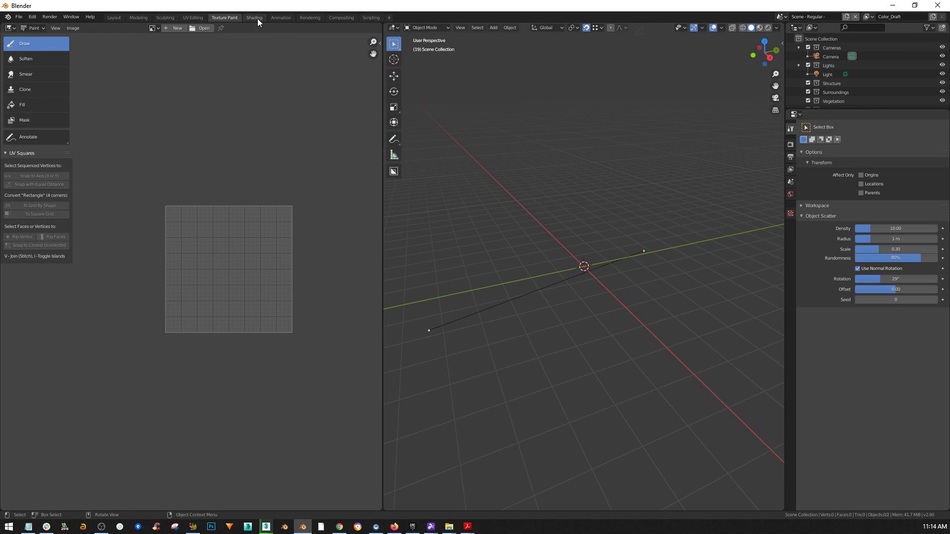
left_click(254, 18)
left_click(114, 18)
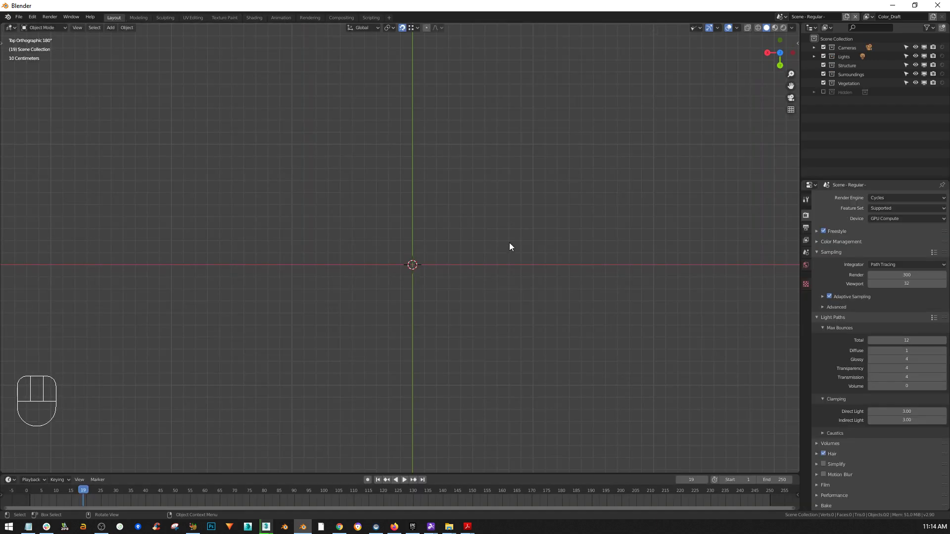
left_click(139, 18)
left_click(113, 19)
Split the 3D viewport into one large area and two smaller stacked areas, widening the stacked pair
left_click_drag(799, 25, 506, 30)
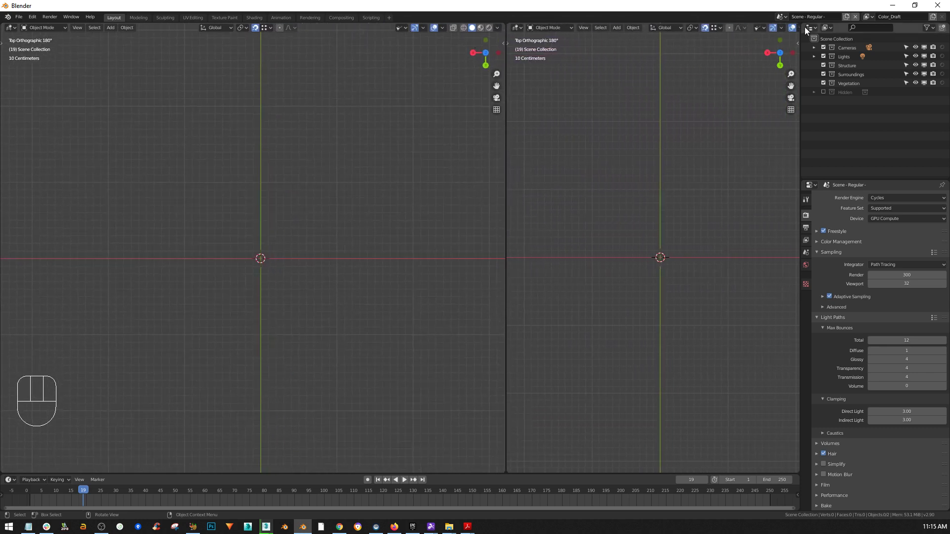
left_click_drag(798, 26, 793, 89)
left_click_drag(799, 26, 775, 273)
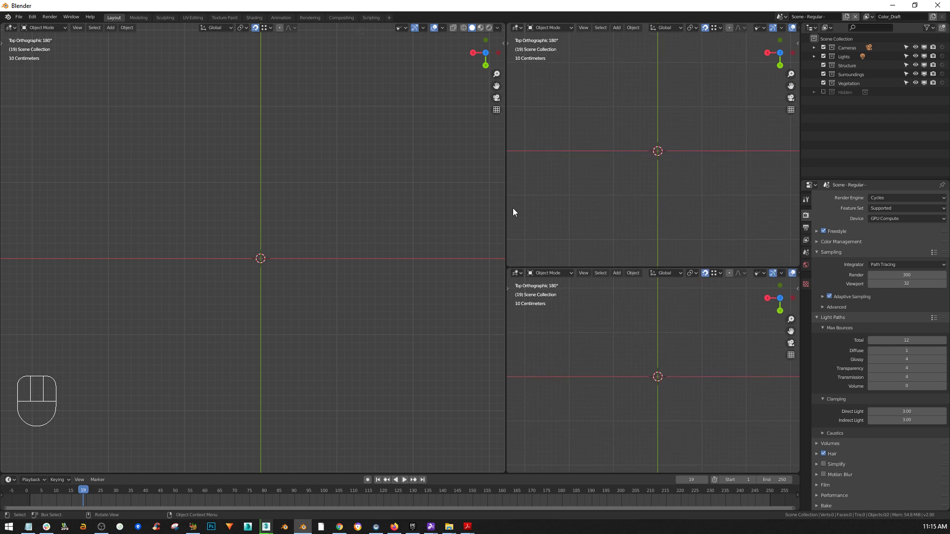
left_click_drag(505, 223, 451, 228)
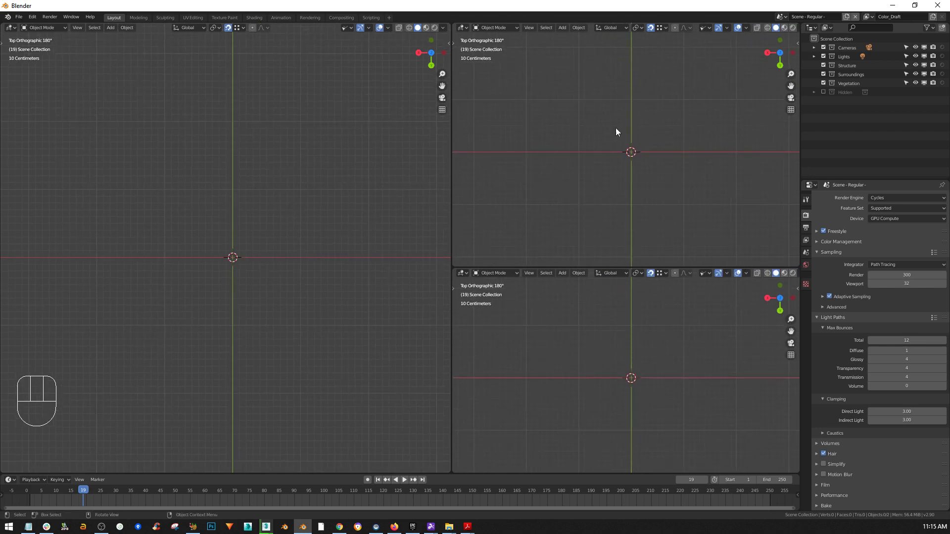
middle_click_drag(220, 236, 233, 250)
middle_click_drag(475, 149, 509, 169)
middle_click_drag(584, 307, 615, 351)
Change the upper of the two stacked areas to a UV Editor and fit its grid in view
left_click(465, 28)
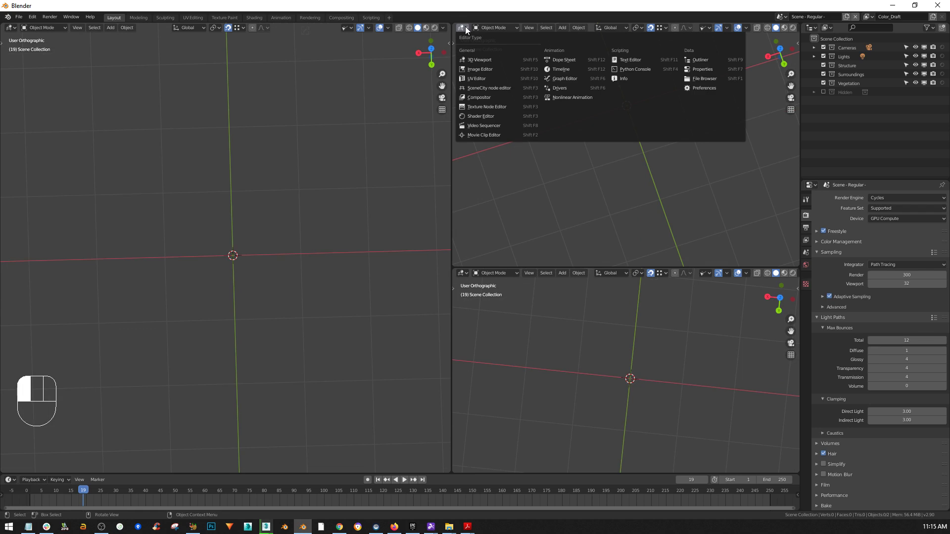
left_click(475, 79)
scroll(592, 126, "up", 3)
left_click(667, 29)
scroll(644, 131, "up", 7)
middle_click_drag(660, 157, 620, 162)
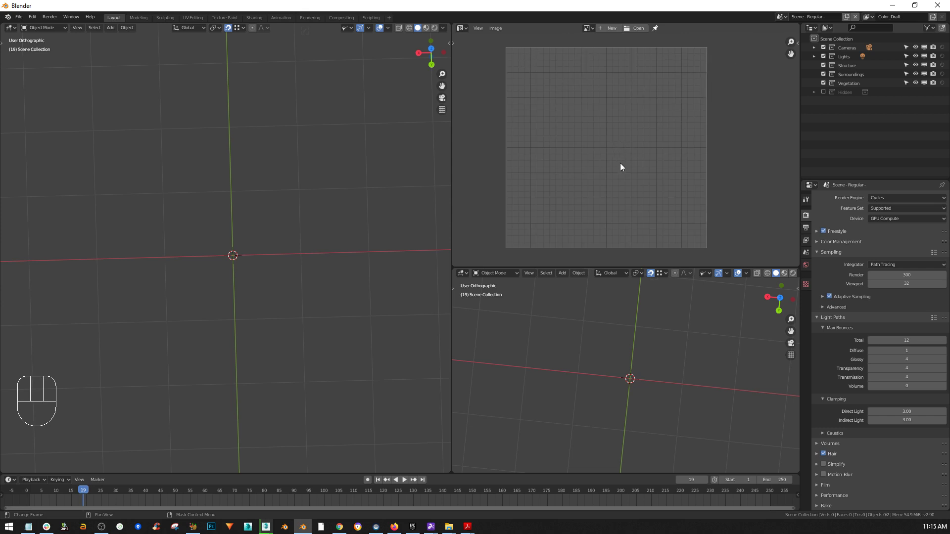
Change the lower stacked area to a Shader Editor and adjust the borders between the three areas
left_click(463, 274)
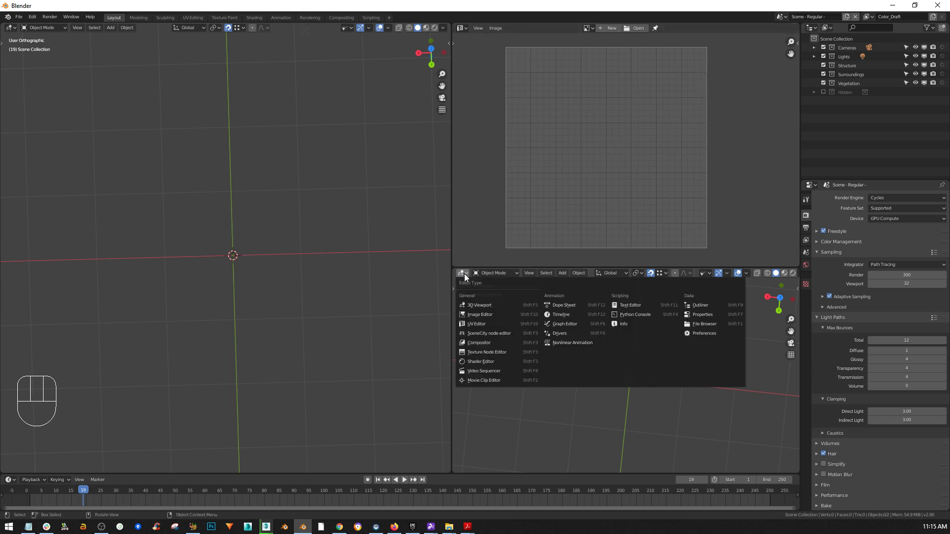
left_click(484, 362)
key("n")
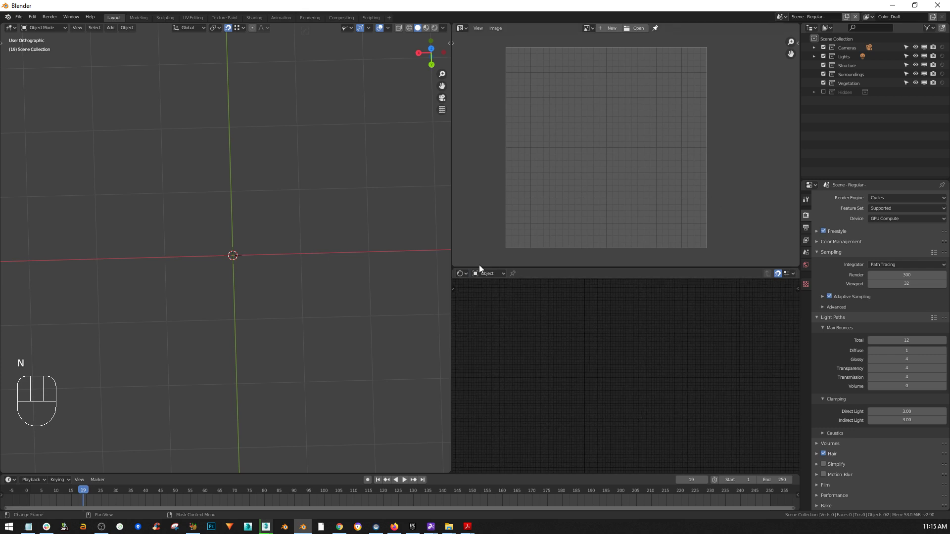
left_click_drag(480, 268, 479, 252)
scroll(297, 254, "down", 3, "ctrl+alt")
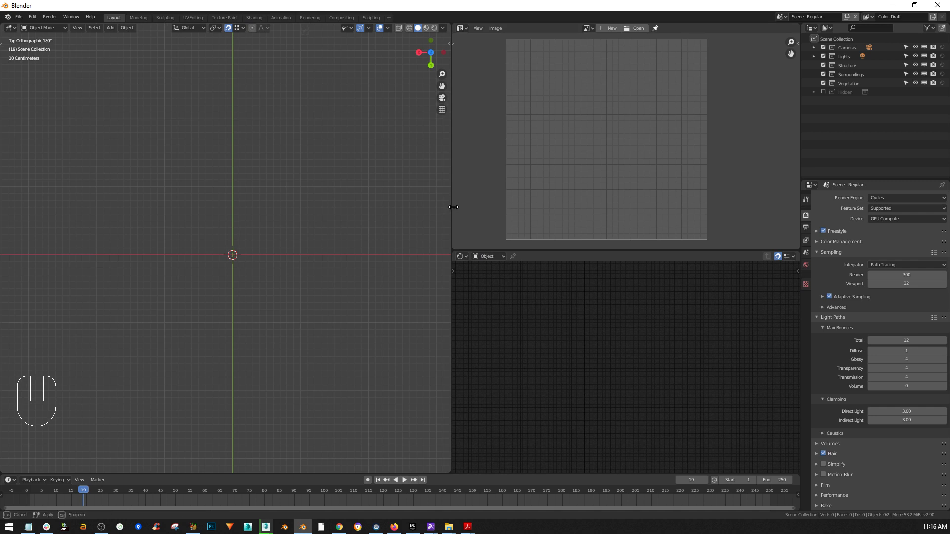
left_click_drag(451, 205, 463, 205)
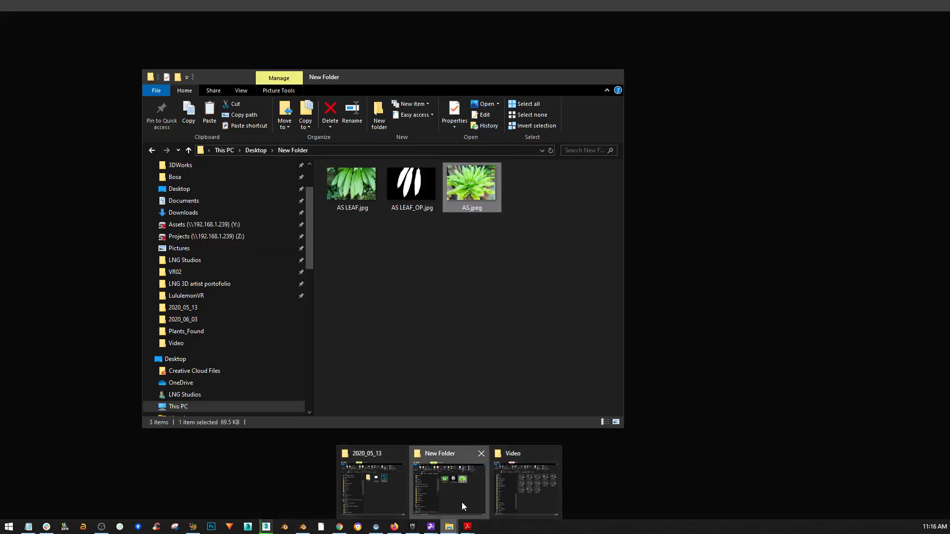
Load AS.jpeg from New Folder into the UV Editor and frame the whole plant as a visual reference
left_click(461, 513)
left_click_drag(451, 79, 242, 70)
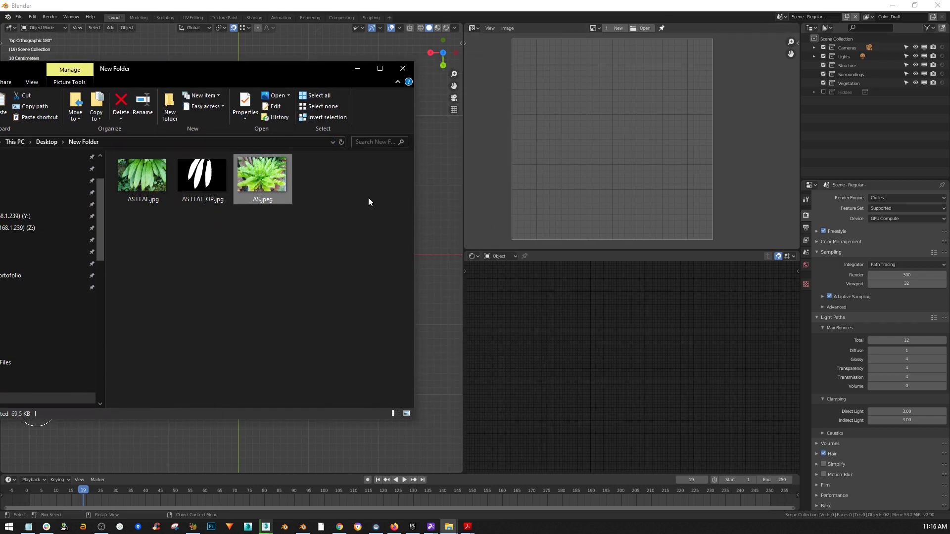
left_click_drag(251, 189, 655, 130)
scroll(611, 161, "down", 5)
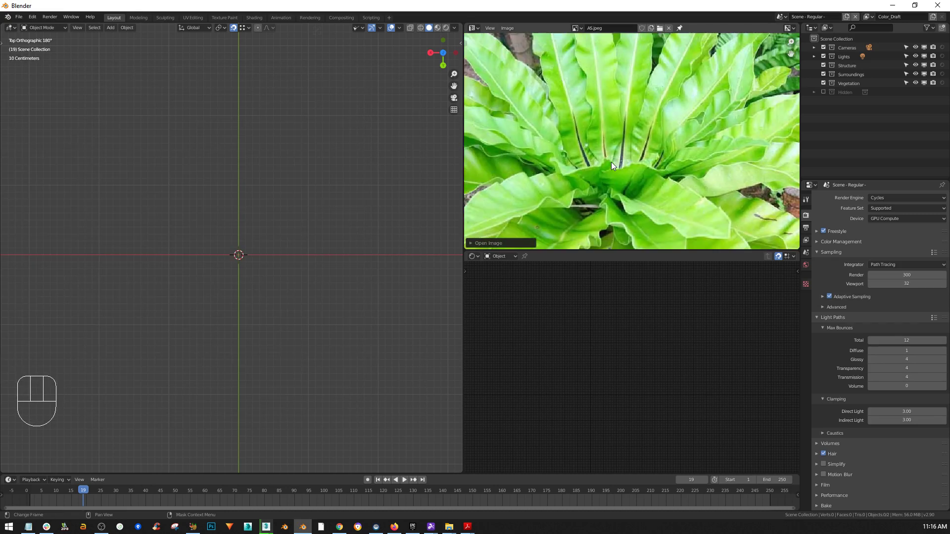
scroll(625, 145, "up", 5)
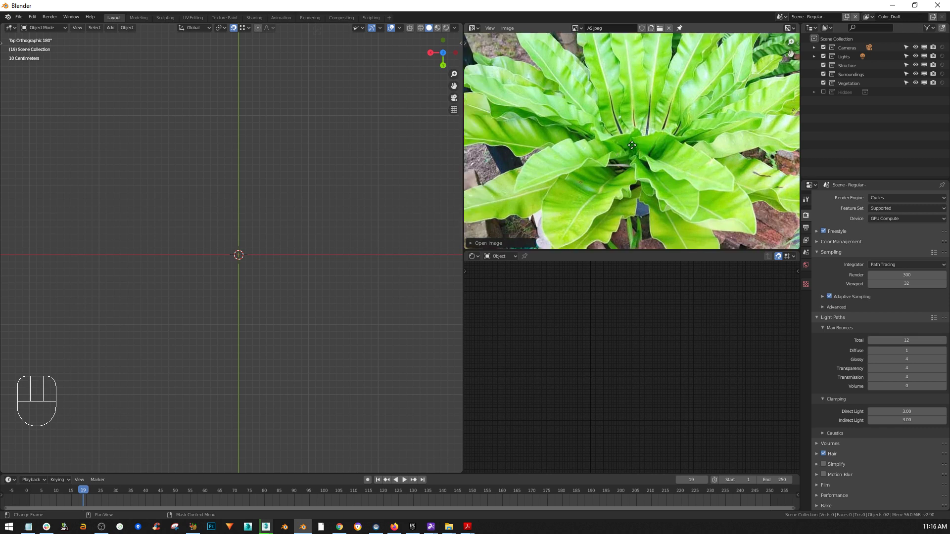
scroll(594, 136, "down", 2)
scroll(565, 138, "up", 4)
middle_click_drag(586, 130, 562, 122)
scroll(613, 155, "down", 3)
scroll(643, 191, "down", 2)
scroll(587, 148, "down", 1)
scroll(585, 146, "up", 1)
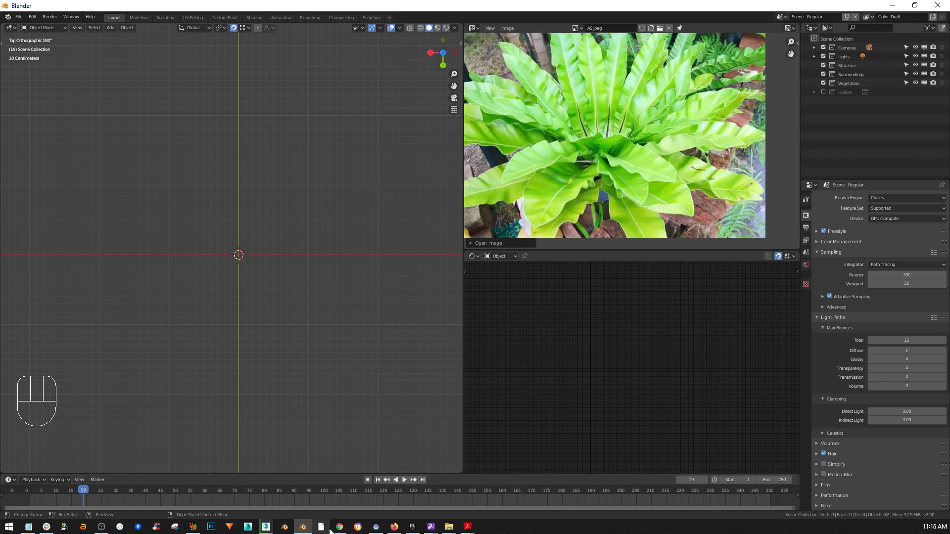
Bring AS LEAF.jpg from New Folder into the top view of the 3D viewport as a reference image
mouse_move(449, 527)
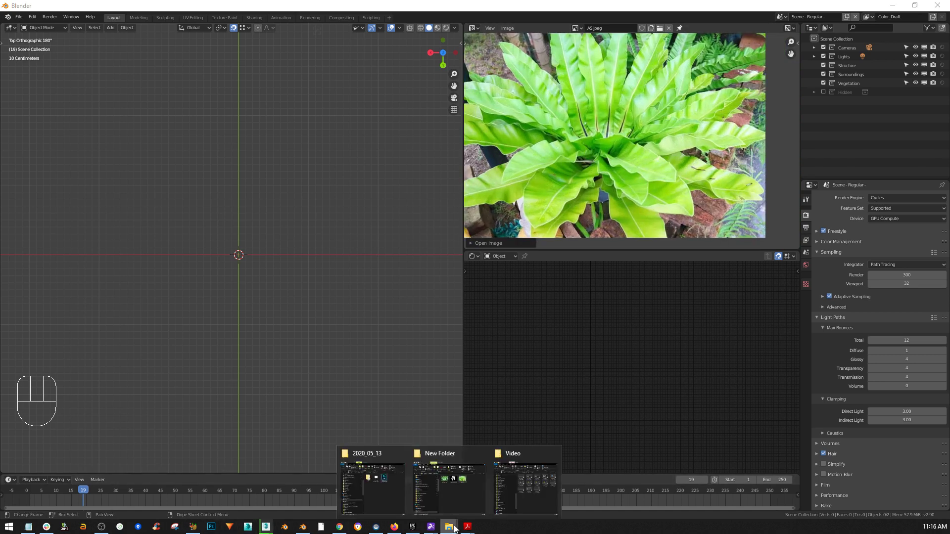
left_click(450, 487)
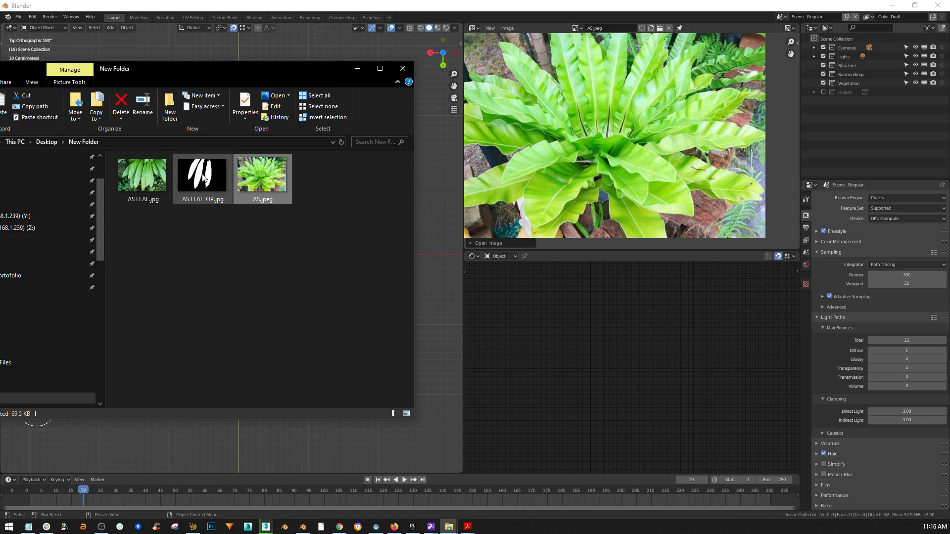
left_click_drag(232, 66, 791, 82)
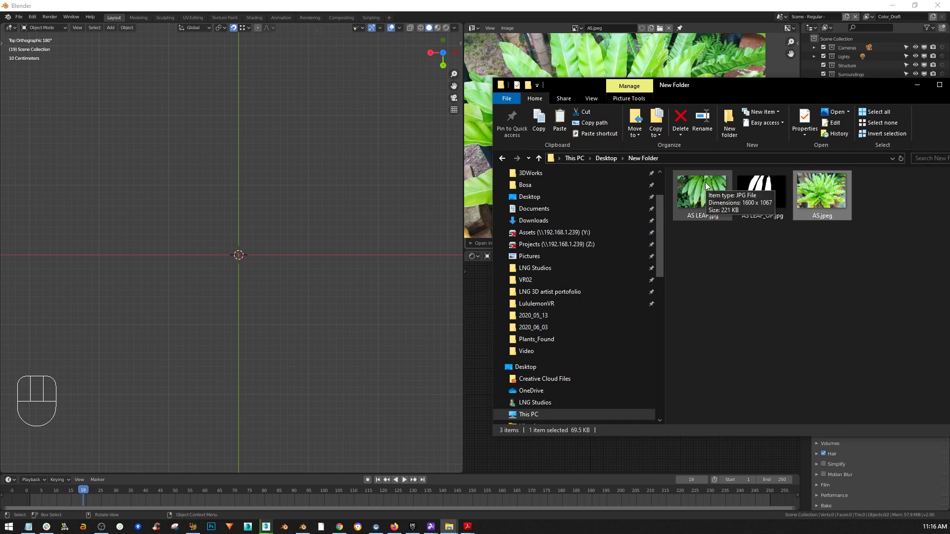
mouse_move(686, 90)
left_mouse_down()
mouse_move(686, 81)
mouse_move(672, 82)
left_mouse_up()
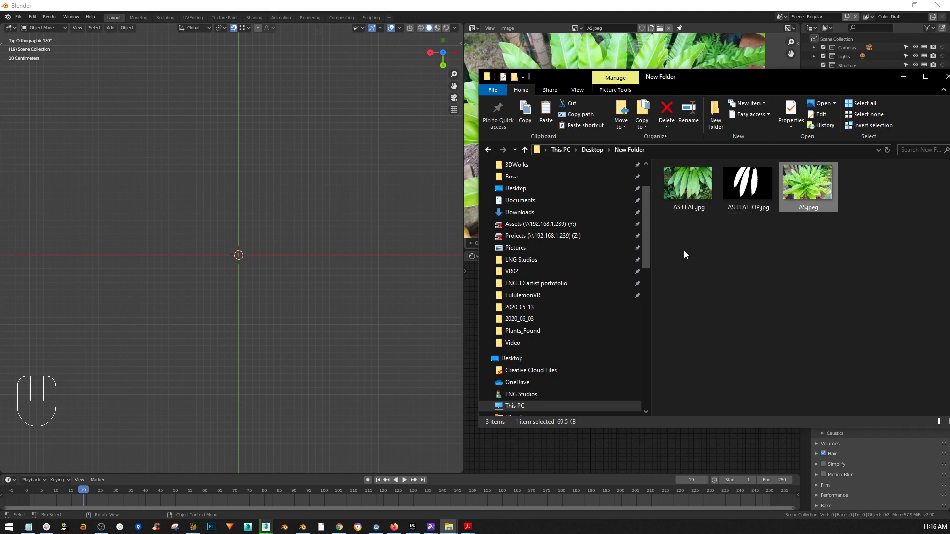
left_click_drag(709, 82, 737, 60)
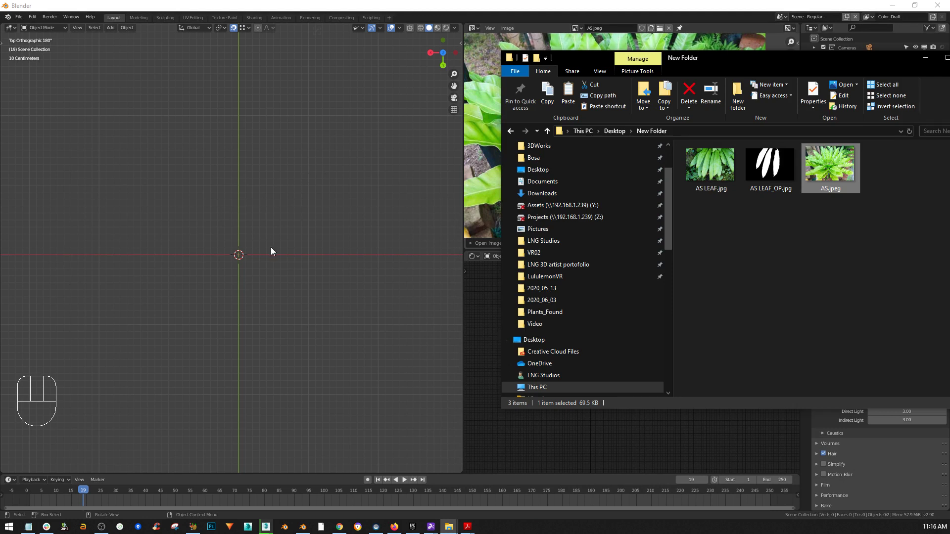
left_click(711, 166)
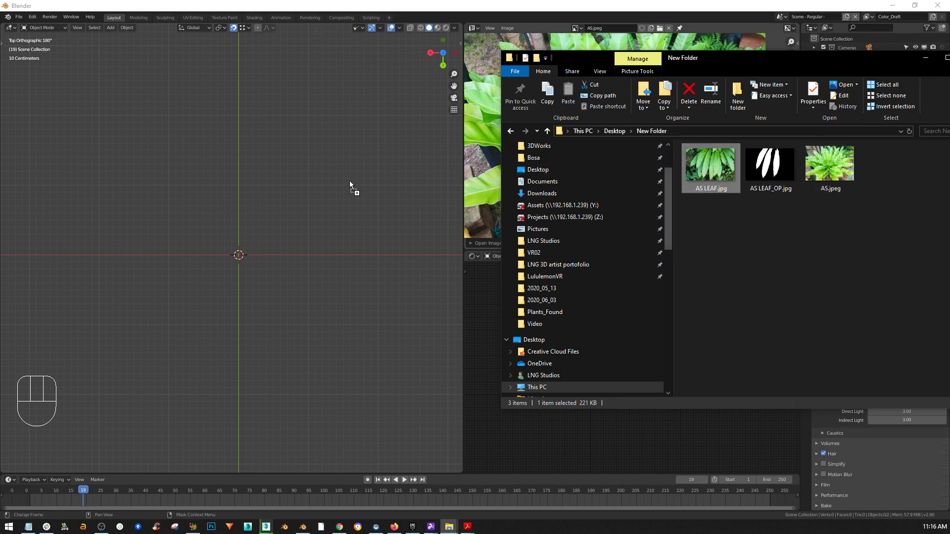
left_click_drag(212, 203, 212, 202)
middle_click_drag(249, 196, 284, 208)
scroll(256, 201, "down", 2)
scroll(343, 228, "up", 2)
Place the 3D cursor on a leaf in the photo, add a plane there and move it off the image
right_click(197, 147, "shift")
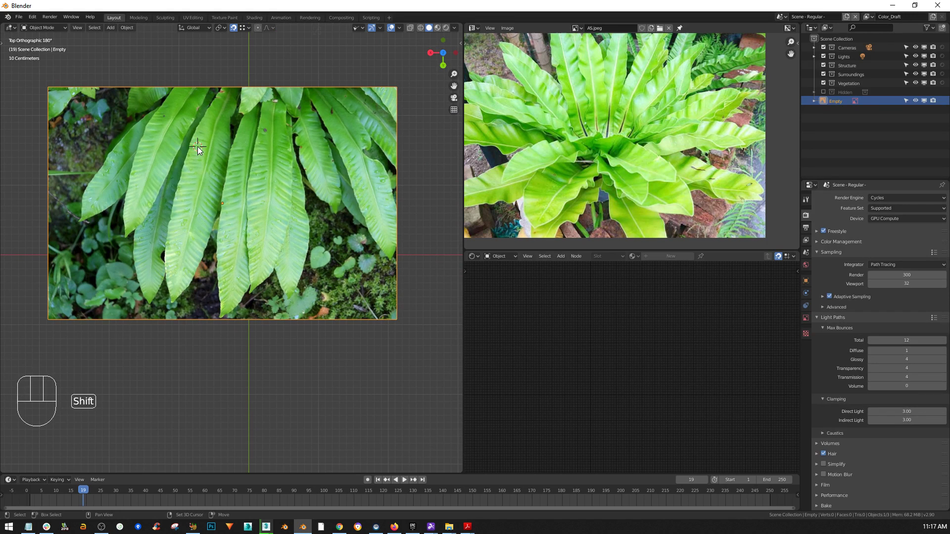
key("shift+a")
left_click(231, 147)
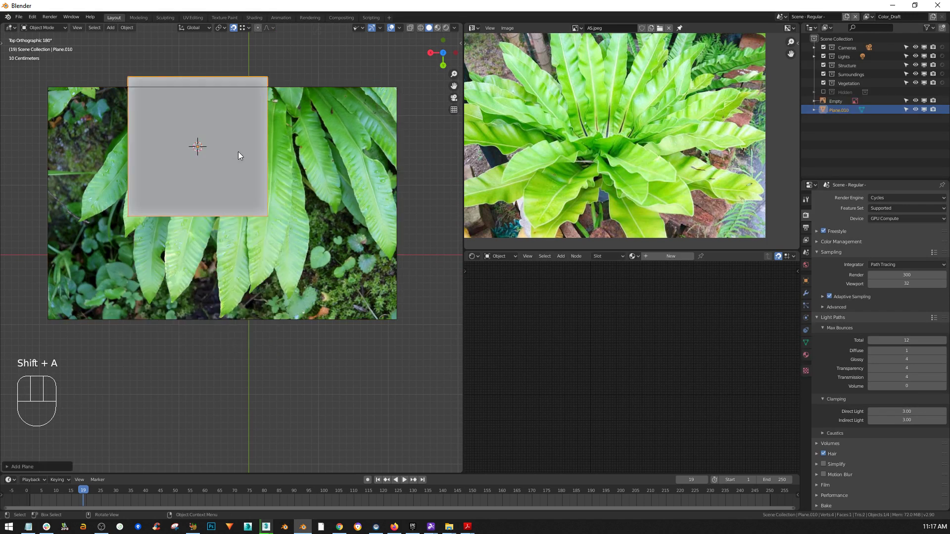
middle_click_drag(239, 152, 304, 228, "shift")
key("g")
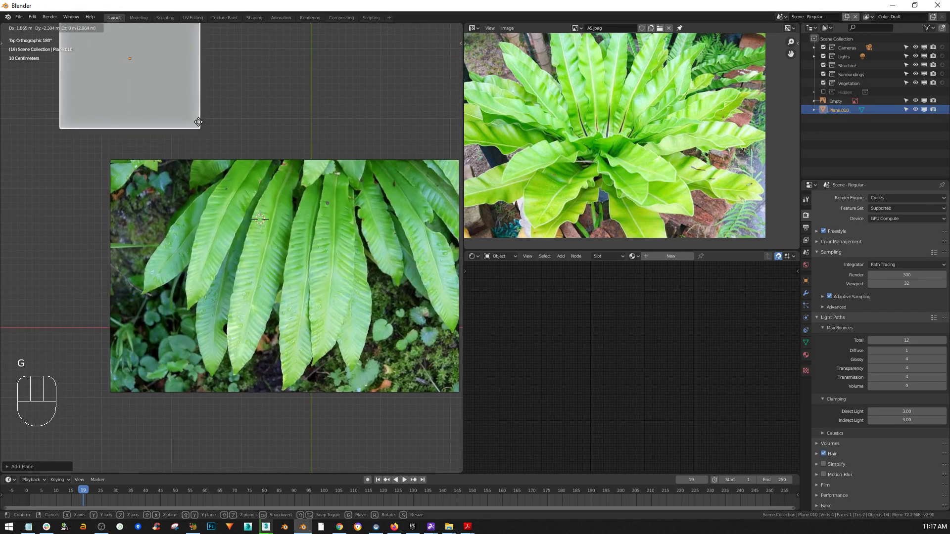
left_click(159, 141)
Nudge the plane in the back view, keeping it beside the reference image
scroll(190, 164, "down", 4)
middle_click_drag(244, 210, 245, 186)
key("ctrl+KP_1")
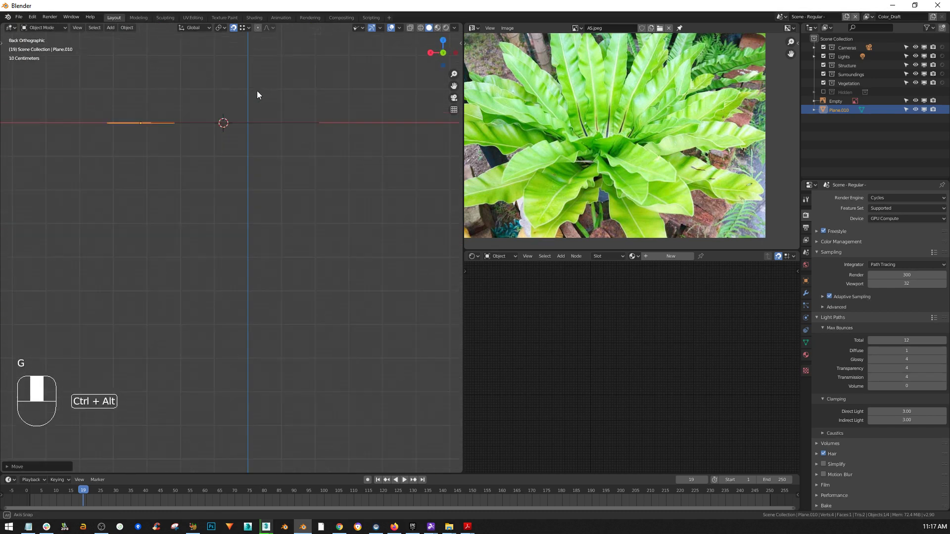
middle_click_drag(237, 123, 207, 244, "shift")
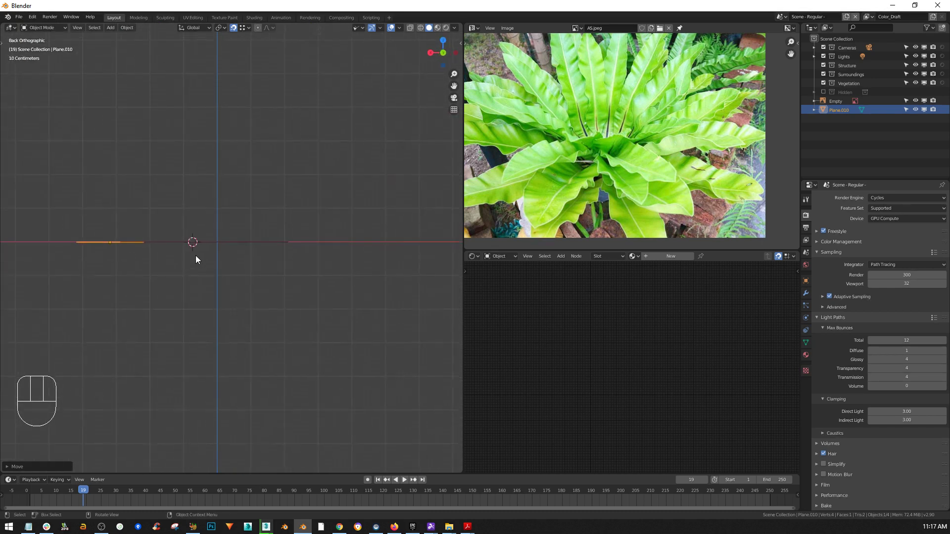
key("g")
left_click(171, 257)
scroll(120, 230, "up", 3)
scroll(59, 229, "up", 2)
middle_click_drag(155, 206, 156, 318, "alt")
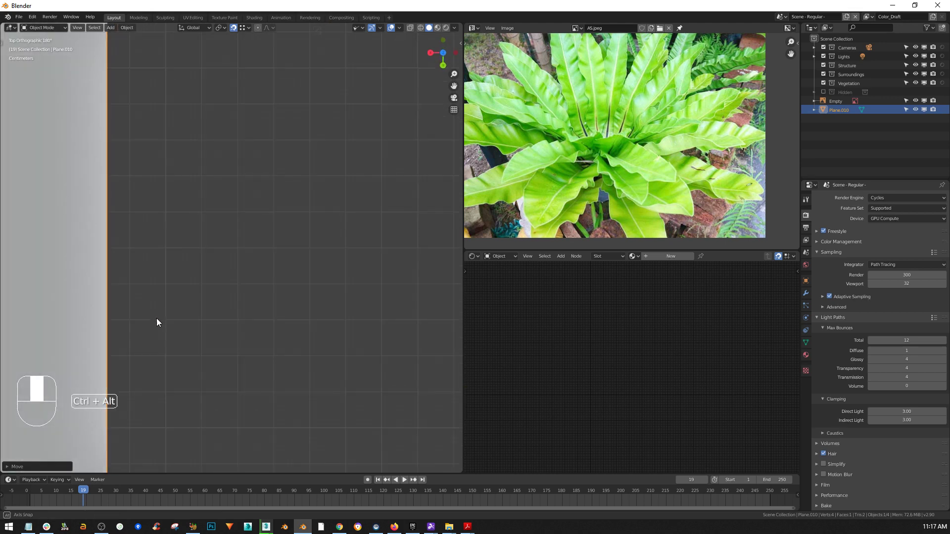
scroll(157, 319, "down", 4)
middle_click_drag(224, 316, 211, 178, "shift")
middle_click_drag(208, 229, 208, 193)
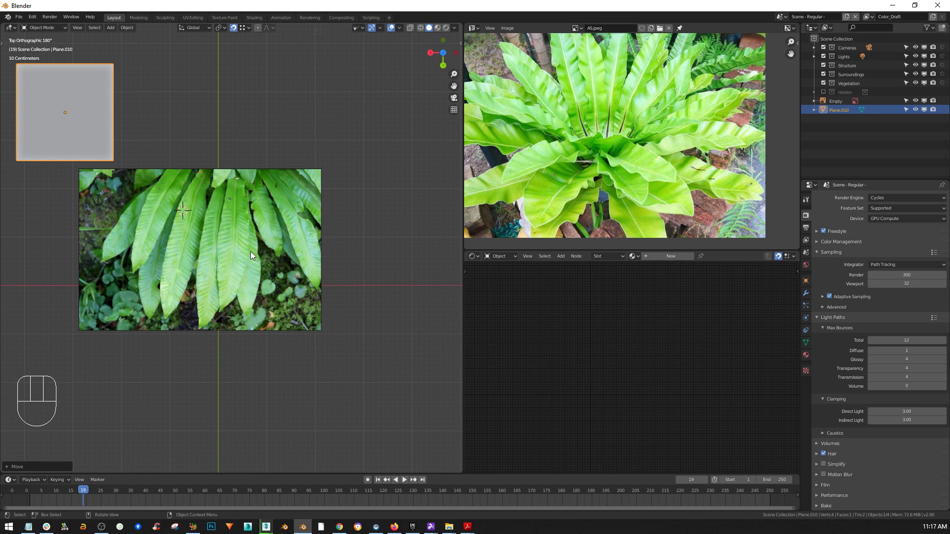
Compare how the plane and reference image look in perspective and orthographic projection
key("KP_5")
middle_click_drag(216, 279, 224, 168)
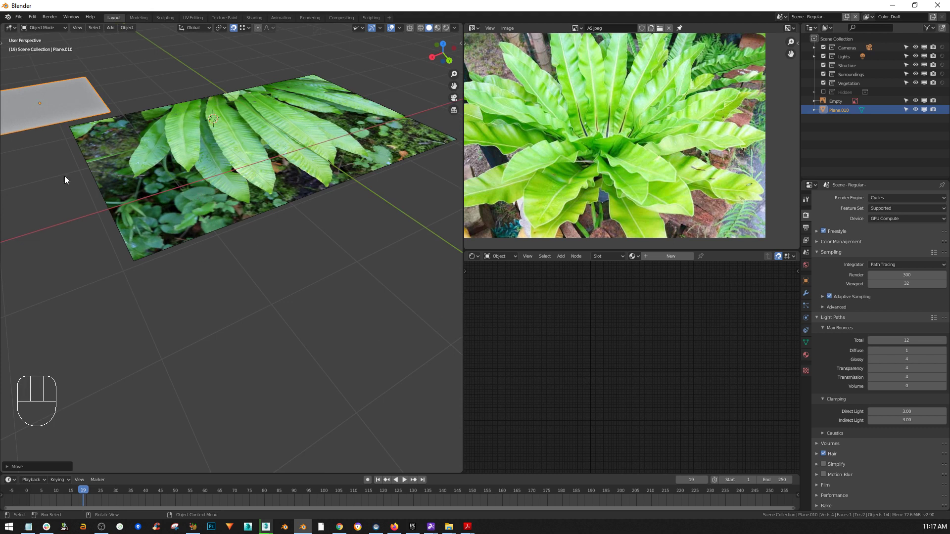
key("KP_5")
middle_click_drag(201, 192, 271, 319)
scroll(201, 150, "down", 2)
middle_click_drag(277, 265, 245, 375)
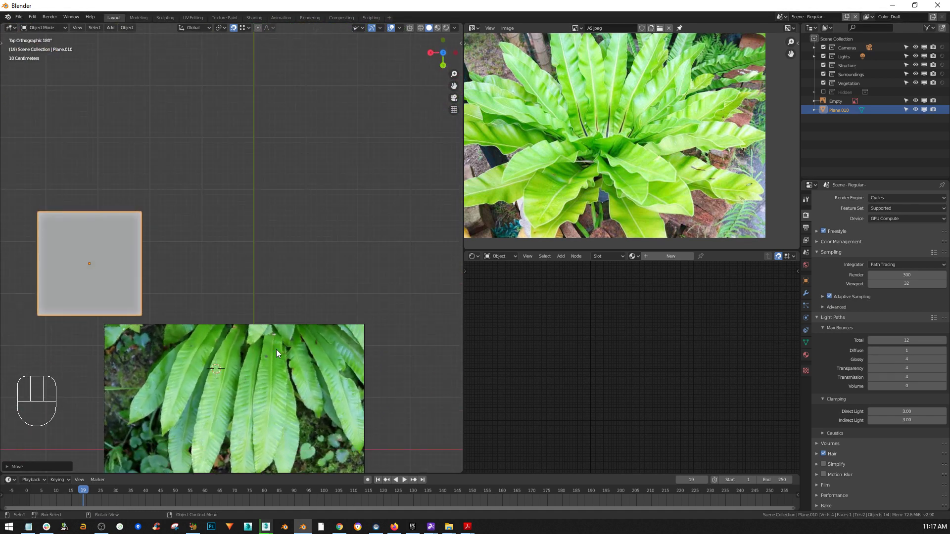
key("KP_5")
key("KP_5")
key("KP_5")
key("KP_5")
middle_click_drag(223, 358, 222, 275, "shift")
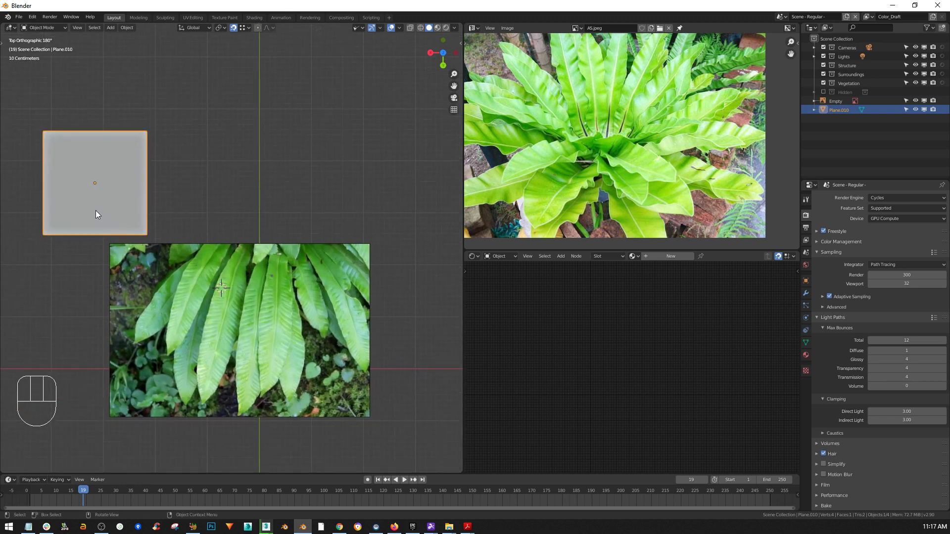
Turn on X-ray shading and move the plane over the leaf photo to see the image through it
key("alt+z")
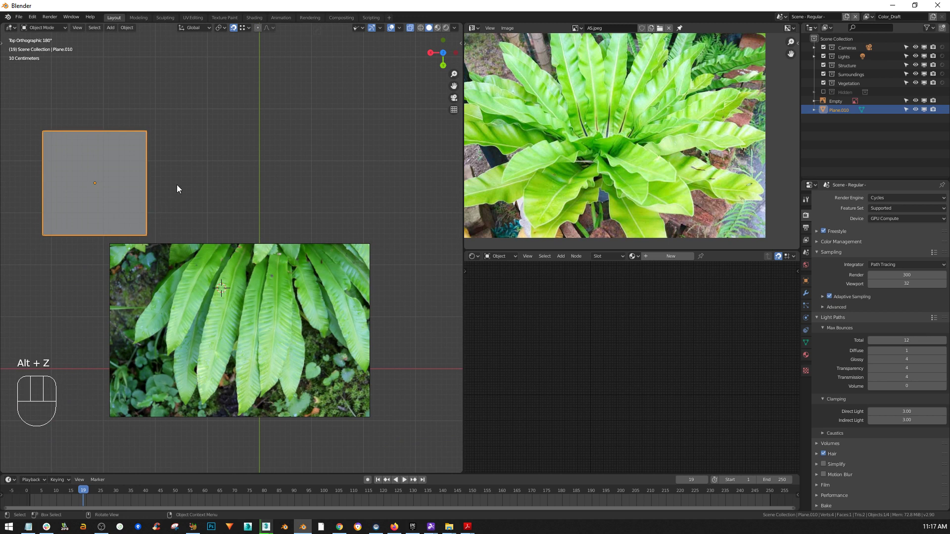
key("g")
left_click(275, 277)
scroll(231, 279, "up", 3)
middle_click_drag(208, 283, 229, 196, "shift")
scroll(226, 230, "down", 3)
mouse_move(243, 238)
middle_mouse_down("shift")
mouse_move(257, 255)
mouse_move(235, 231)
middle_mouse_up("shift")
scroll(257, 255, "up", 1)
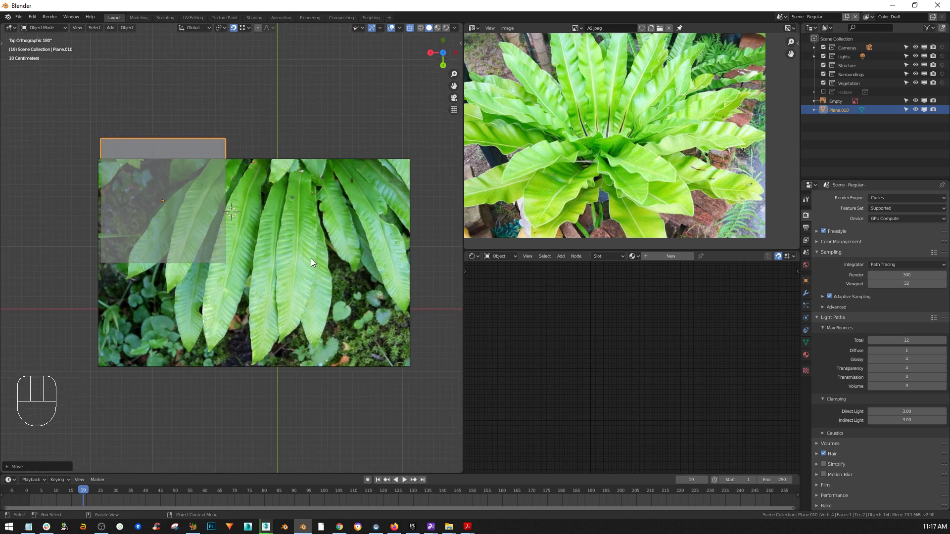
Move the plane back off the leaf photo into the empty space beside it
key("g")
left_click(165, 228)
scroll(174, 228, "down", 3)
middle_click_drag(184, 233, 191, 227, "shift")
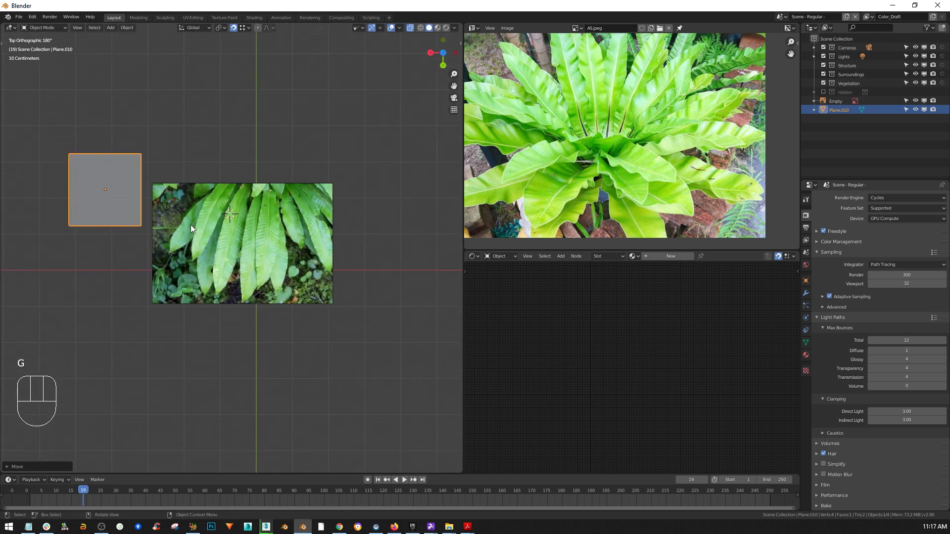
Enter Edit Mode on the plane and select its corner vertex nearest the leaf photo in vertex mode
key("Tab")
scroll(149, 229, "up", 3)
scroll(144, 228, "up", 2)
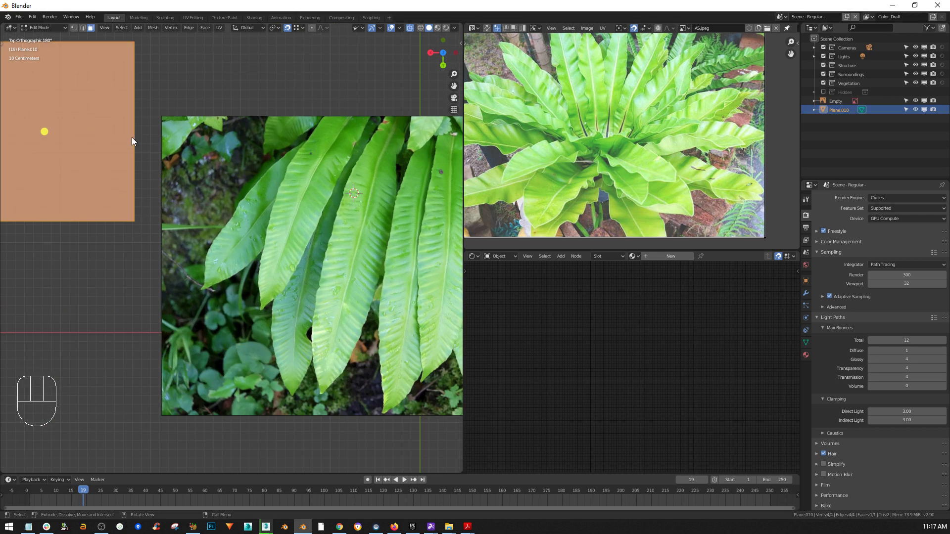
key("1")
left_click(134, 221)
middle_click_drag(105, 247, 135, 210, "shift")
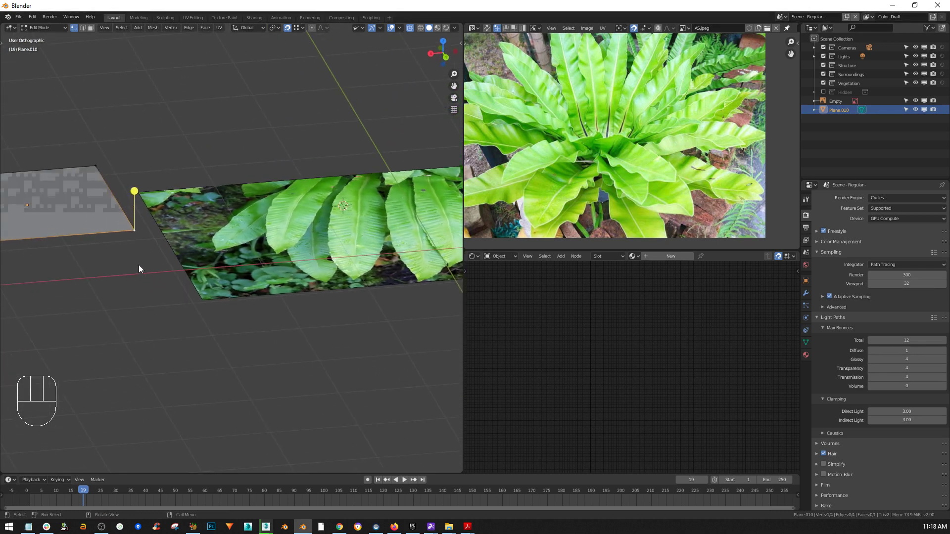
Switch the active tool to Extrude Region and finally to Select Box
key("space")
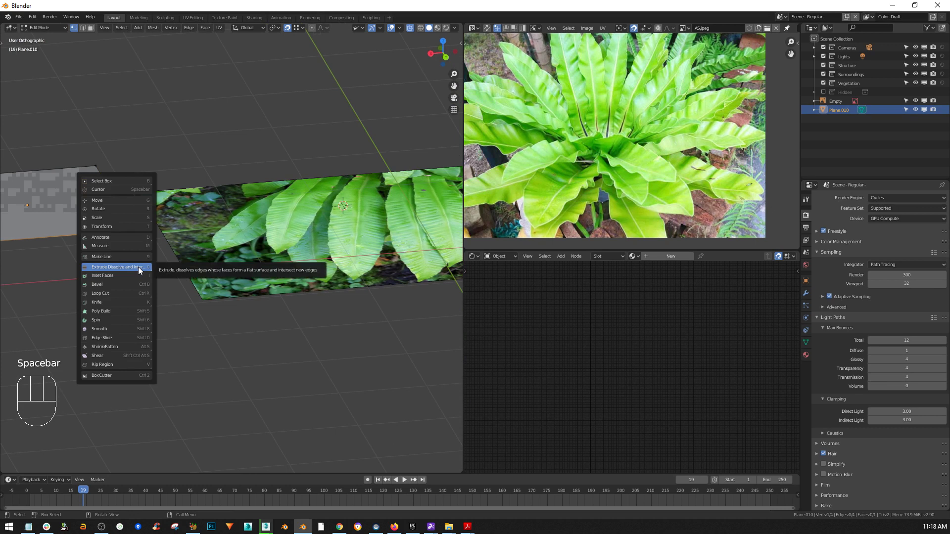
left_click(138, 267)
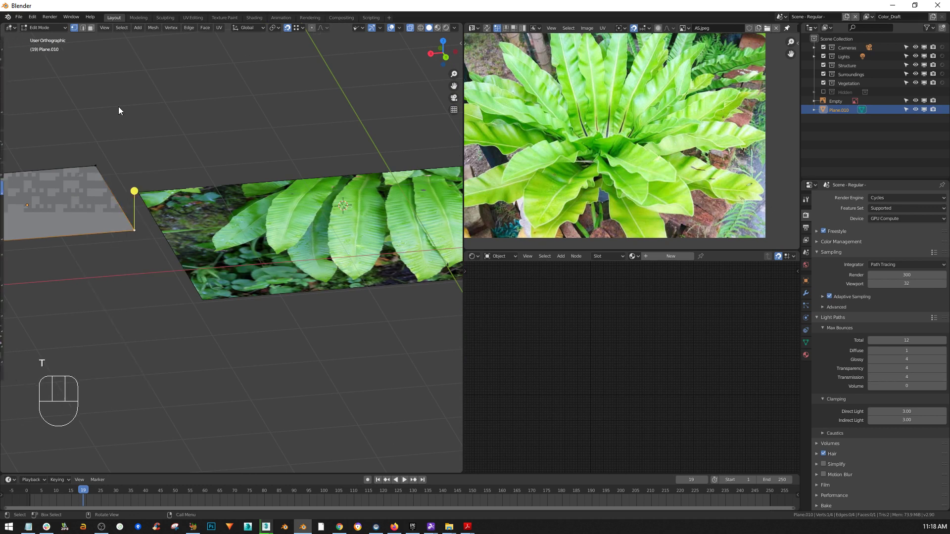
key("t")
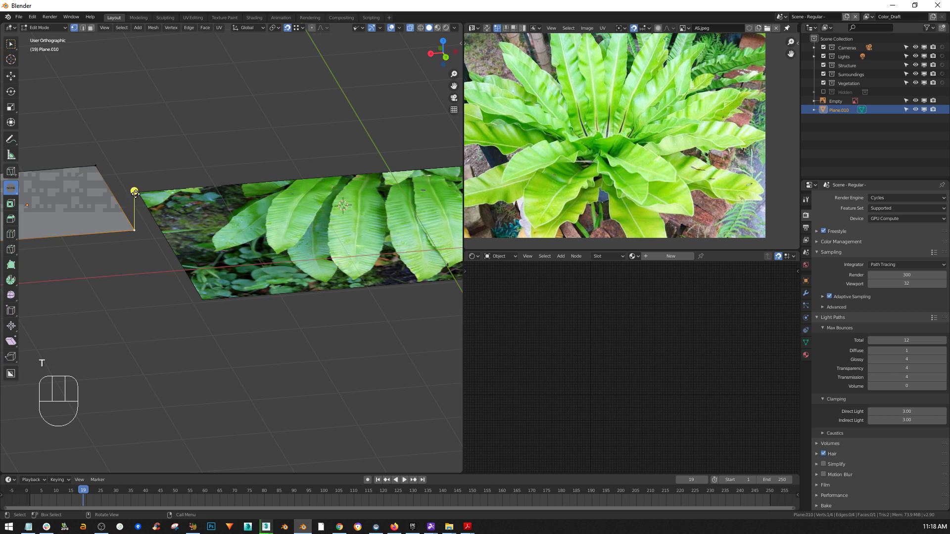
left_click(13, 192)
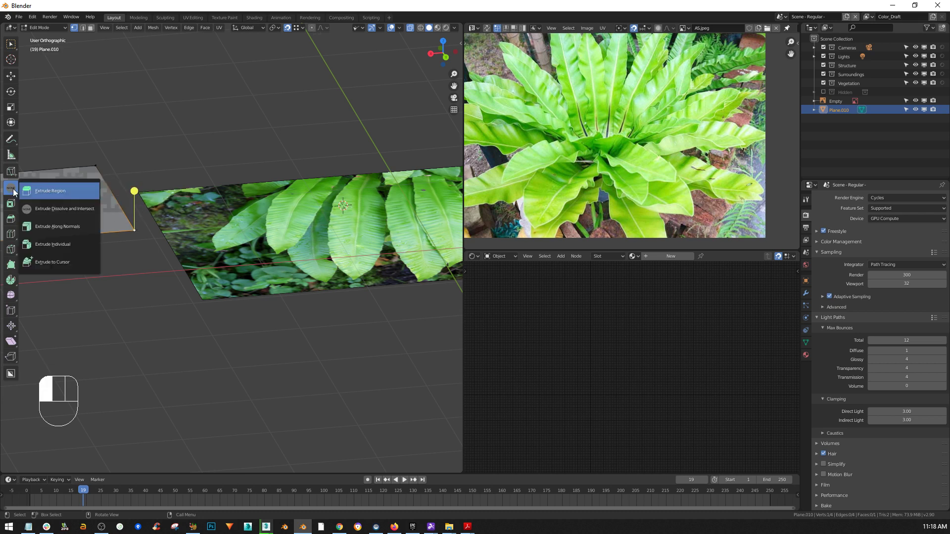
left_click_drag(14, 191, 38, 190)
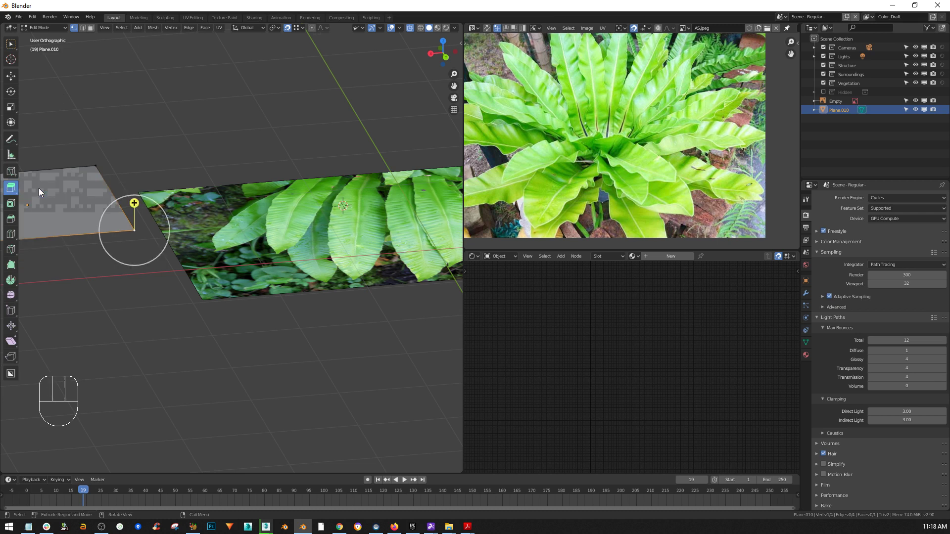
left_click(10, 45)
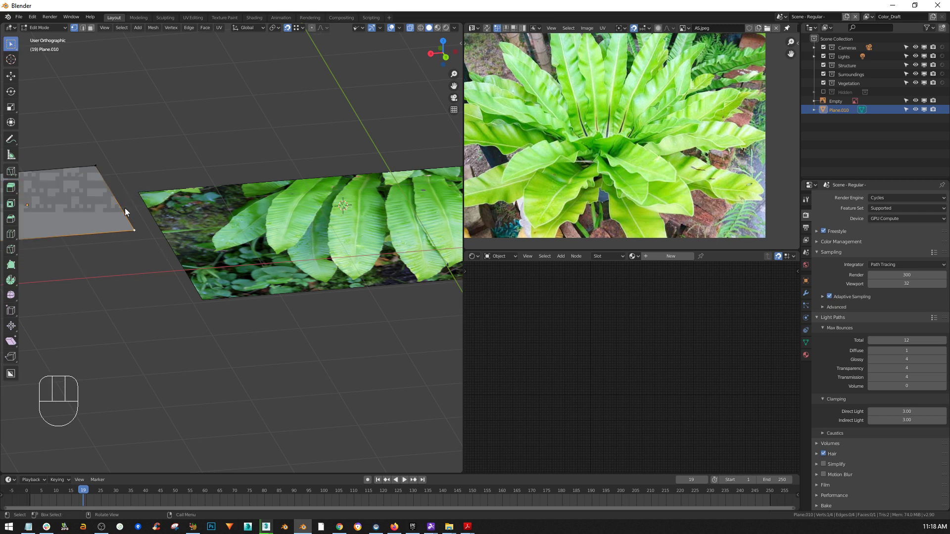
key("t")
Duplicate the selected corner vertex and place the copy at the upper left edge of the leaf under the 3D cursor
middle_click_drag(198, 218, 182, 313)
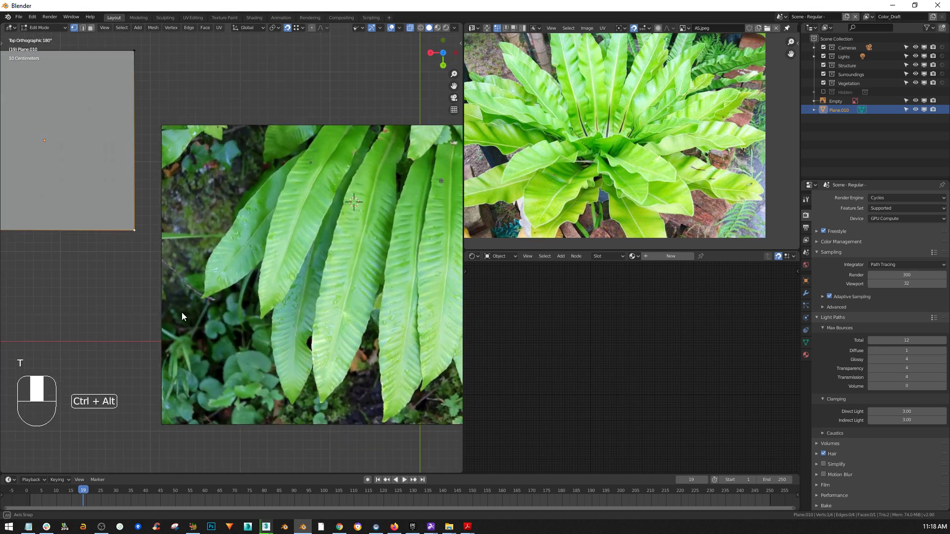
scroll(182, 280, "down", 3)
middle_click_drag(182, 281, 172, 301, "shift")
scroll(166, 284, "up", 4)
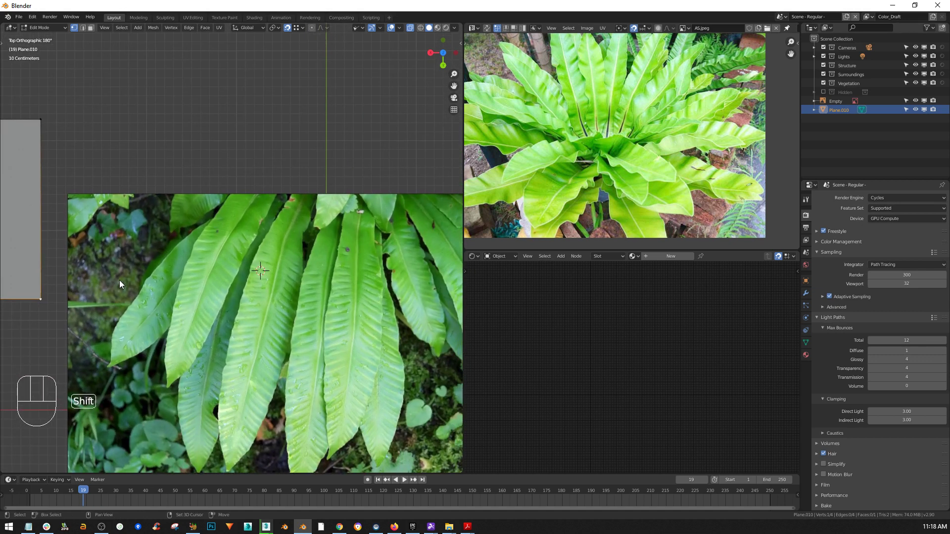
key("shift+d")
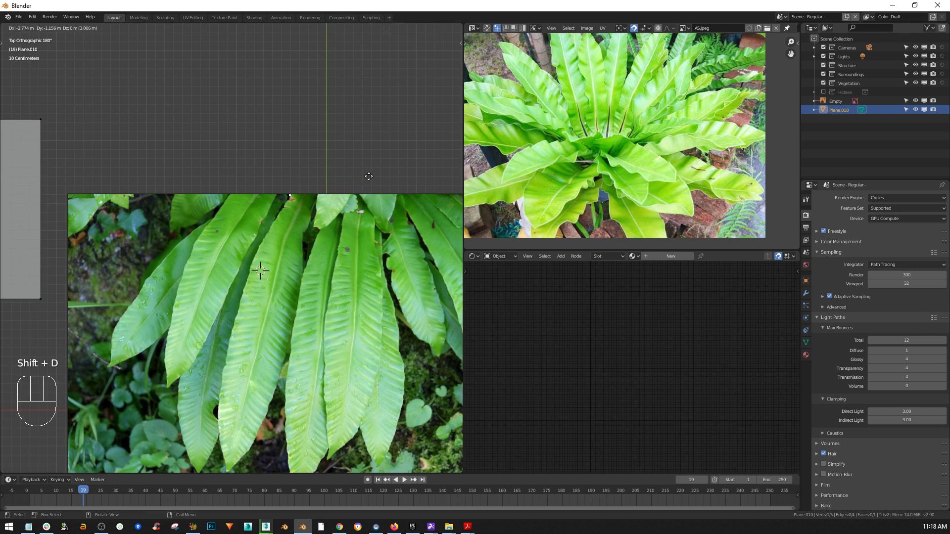
left_click(368, 177)
scroll(297, 190, "up", 6)
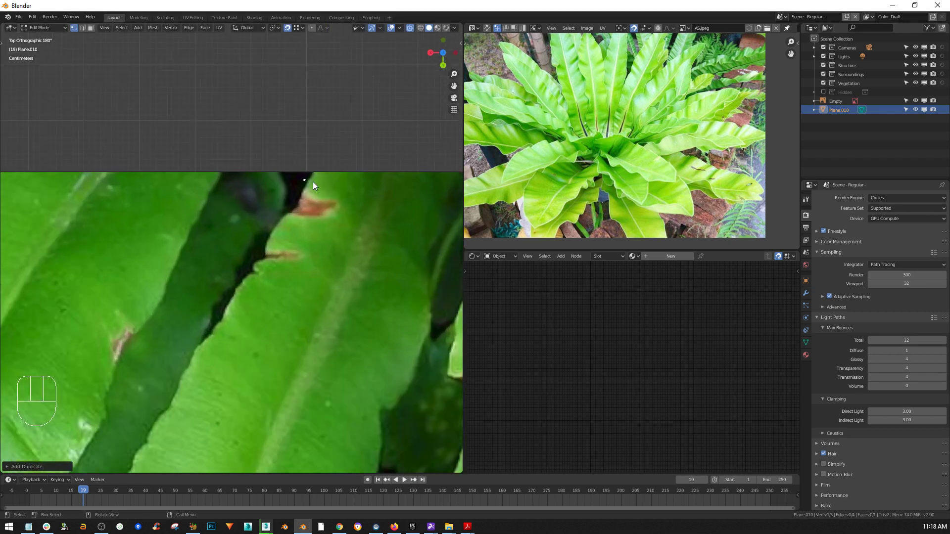
key("g")
left_click(314, 177)
scroll(317, 179, "down", 6)
middle_click_drag(322, 163, 283, 99, "shift")
scroll(328, 129, "up", 1)
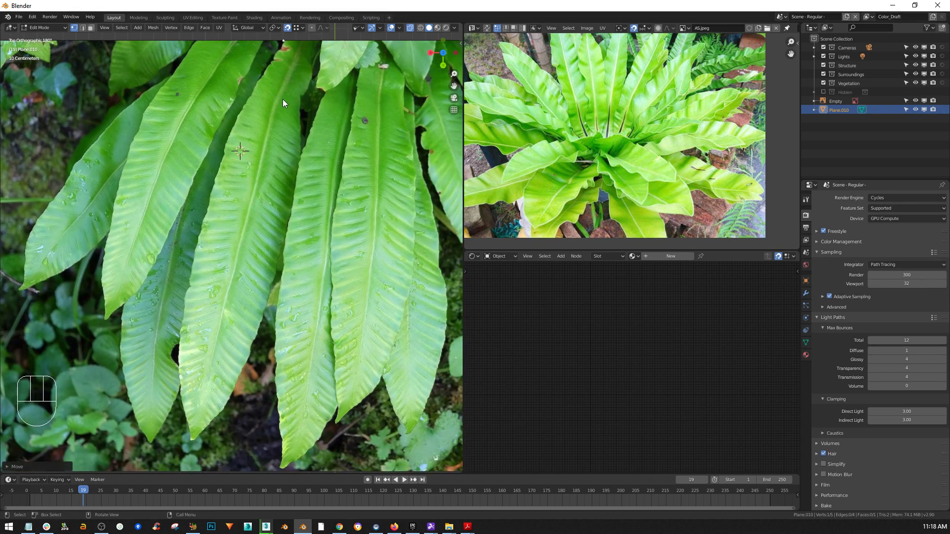
Extrude a chain of vertices from the placed vertex down the leaf's left edge to its lower tip
key("e")
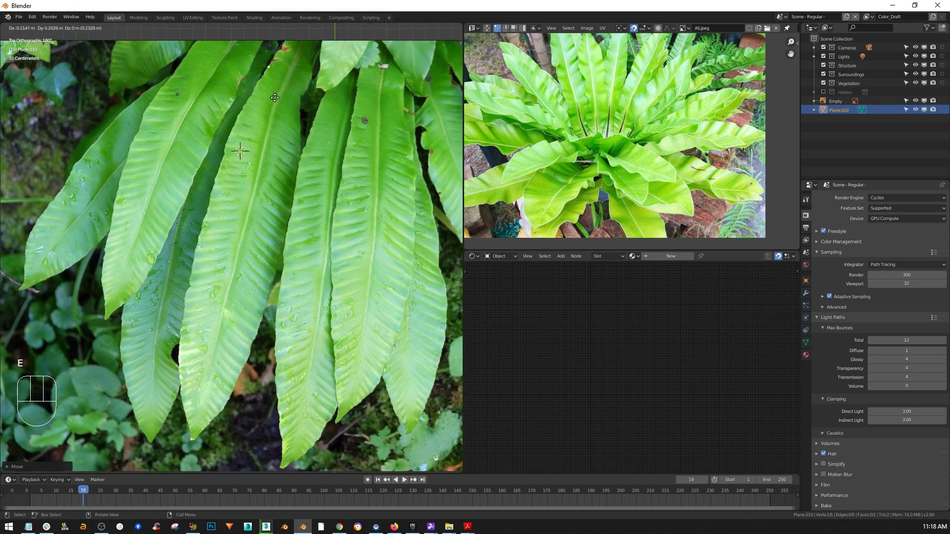
left_click(270, 104)
key("e")
left_click(251, 132)
key("e")
left_click(232, 167)
key("e")
left_click(221, 197)
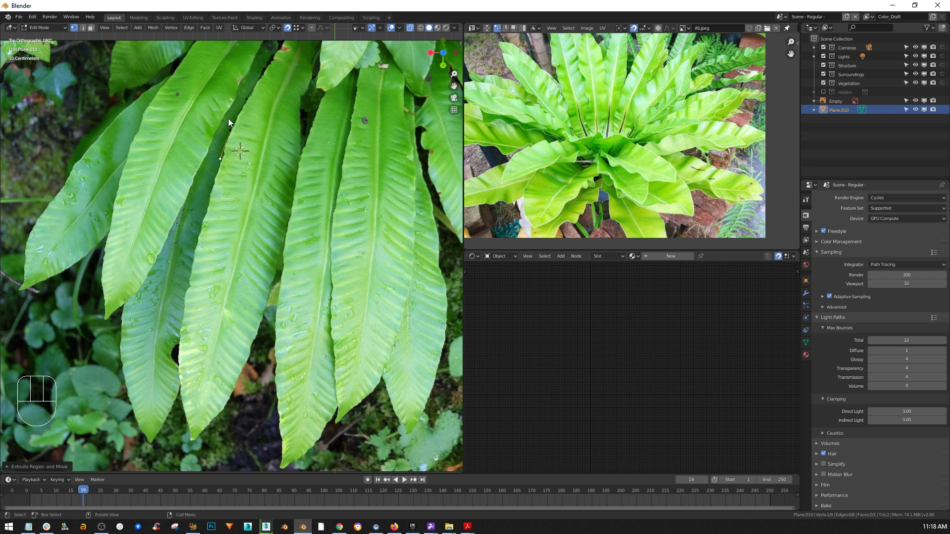
key("e")
left_click(217, 232)
key("e")
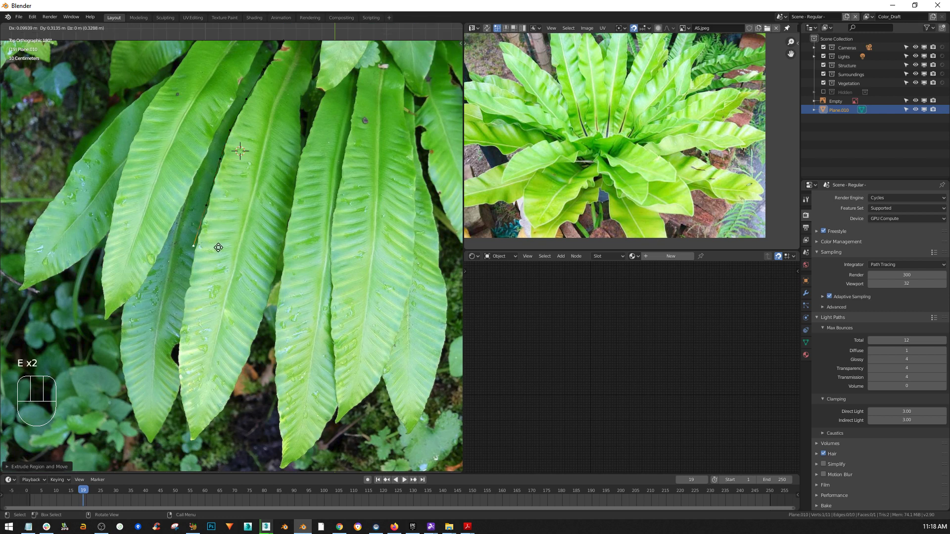
left_click(214, 248)
key("e")
left_click(207, 299)
key("e")
left_click(213, 299)
key("e")
left_click(195, 346)
key("e")
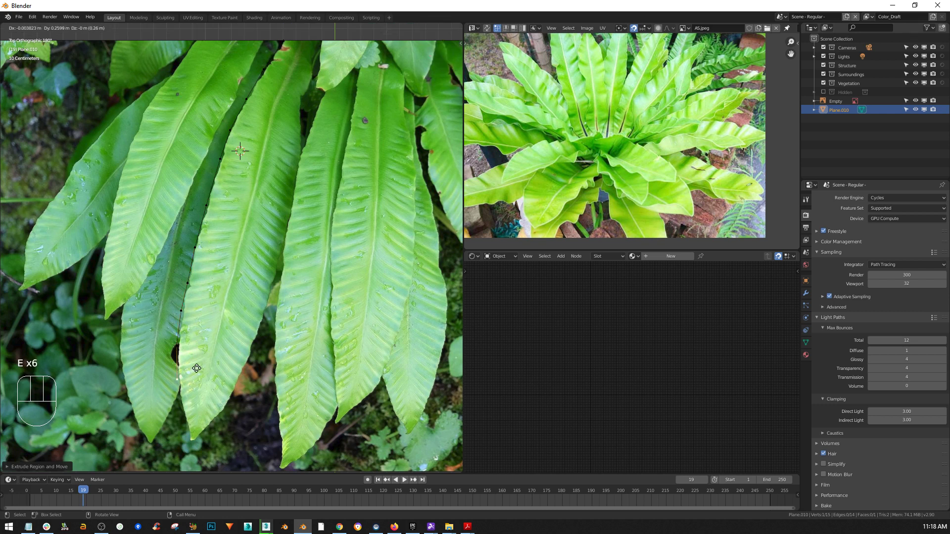
left_click(197, 379)
key("e")
left_click(205, 411)
key("e")
left_click(211, 426)
key("e")
left_click(193, 446)
scroll(193, 444, "up", 4)
key("e")
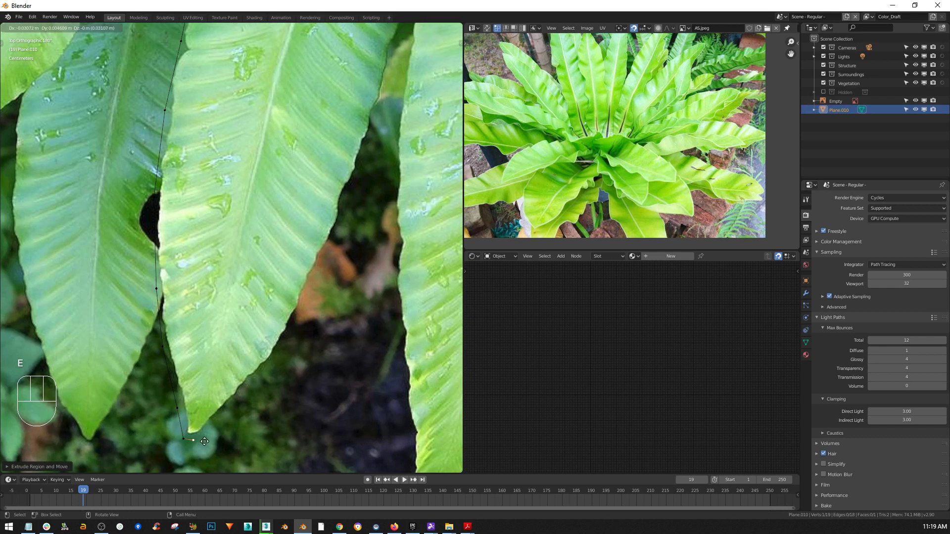
left_click(203, 441)
scroll(211, 429, "down", 3)
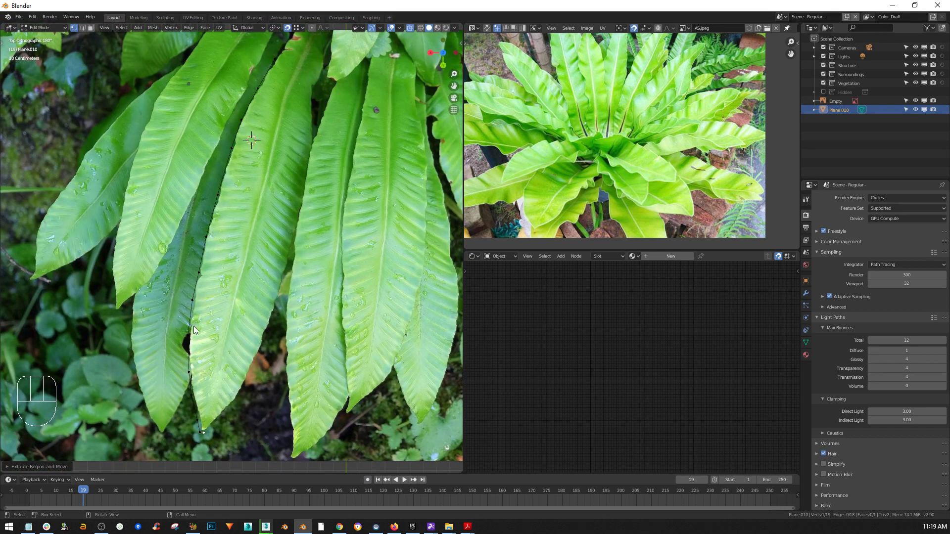
scroll(208, 411, "up", 2)
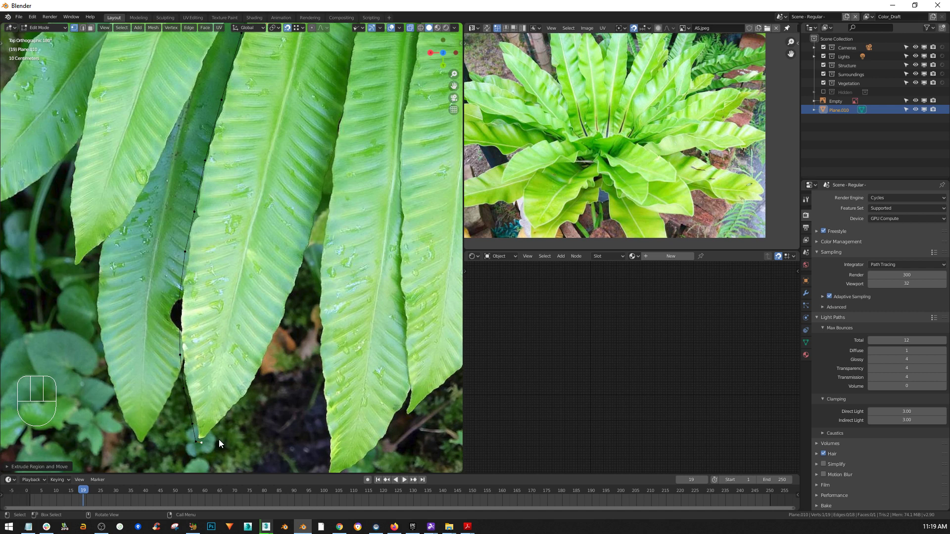
Enable transparency at 0.360 opacity on the leaf reference image and hide the grid overlay in the 3D view
key("Tab")
left_click(283, 383)
scroll(284, 382, "down", 5)
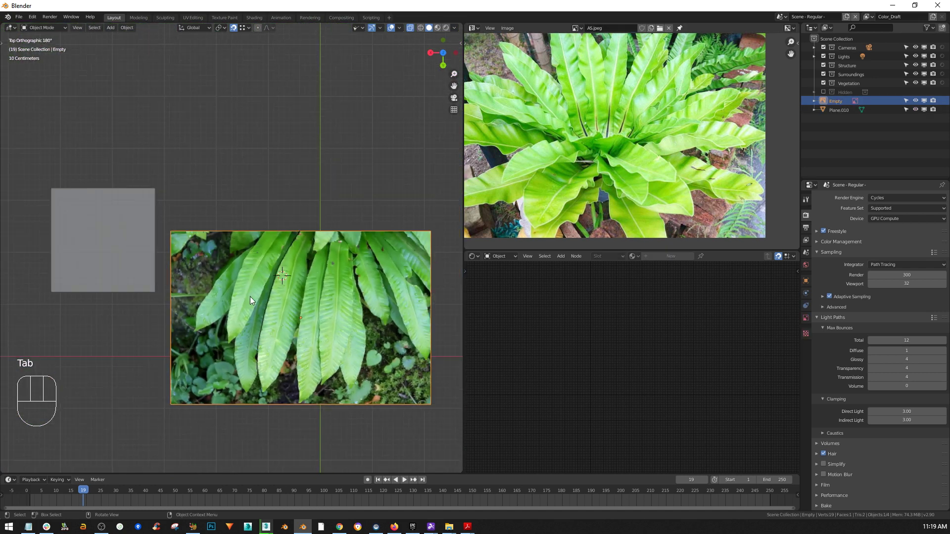
left_click(805, 318)
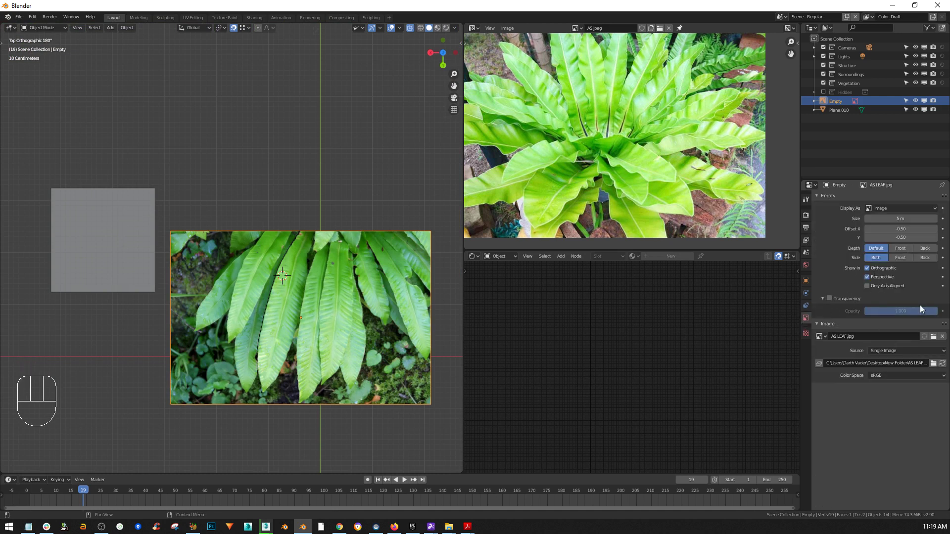
left_click(830, 298)
left_click_drag(927, 312, 890, 312)
left_click(399, 27)
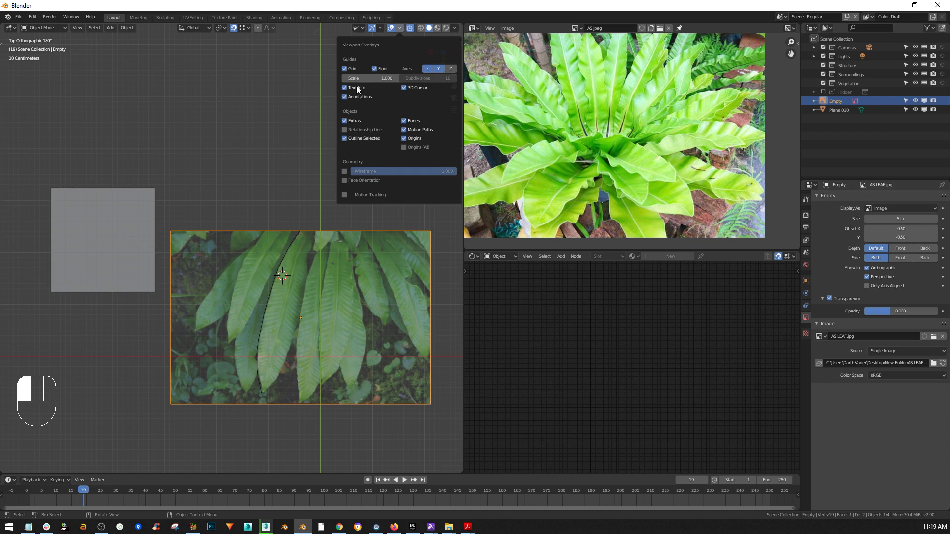
left_click(344, 70)
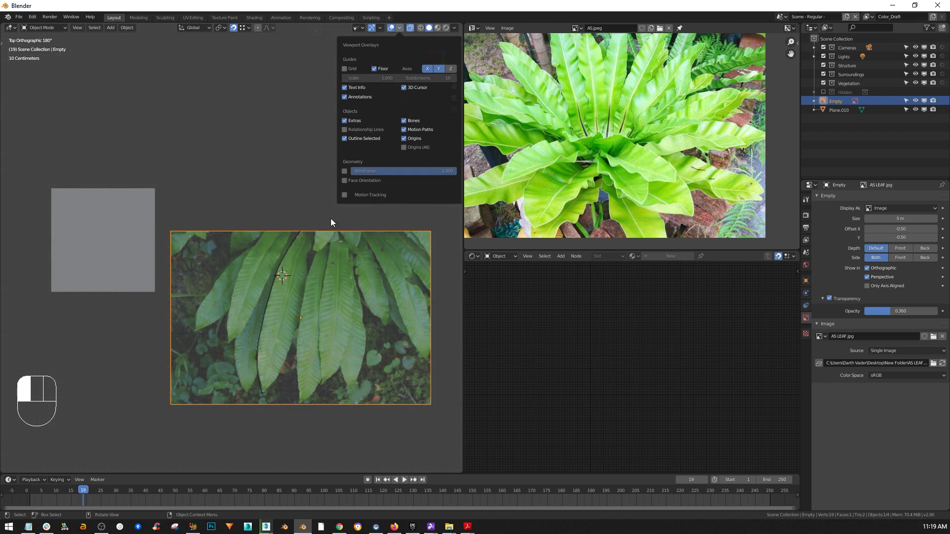
Reopen the leaf mesh in Edit Mode and extrude five vertices from the lower tip up the leaf's right edge
scroll(258, 375, "up", 2)
scroll(261, 389, "up", 2)
left_click(262, 395)
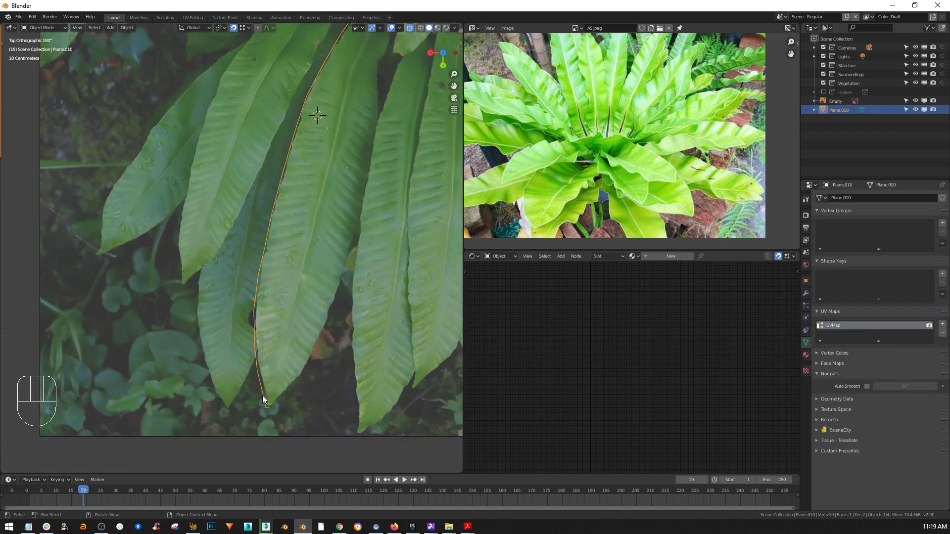
key("Tab")
scroll(280, 412, "up", 3)
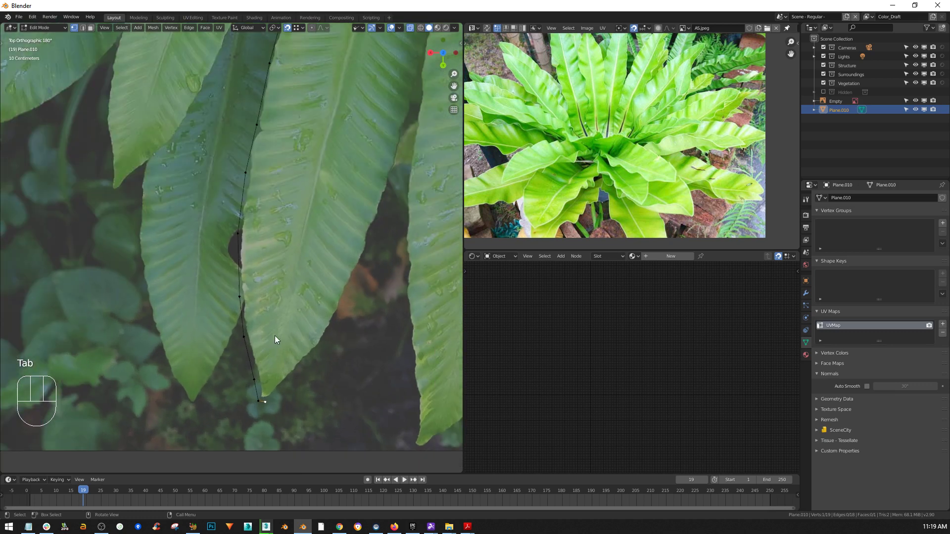
middle_click_drag(322, 277, 252, 274, "shift")
scroll(192, 396, "up", 1)
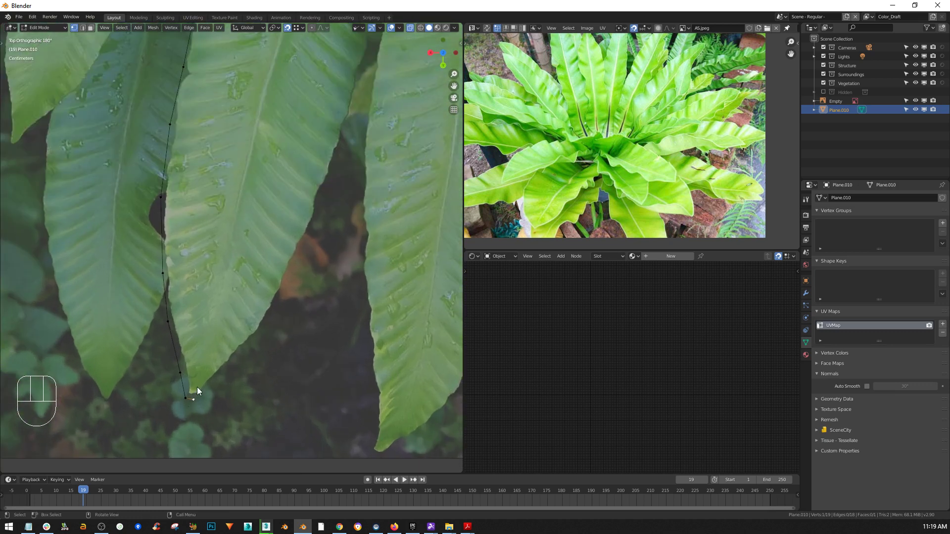
key("e")
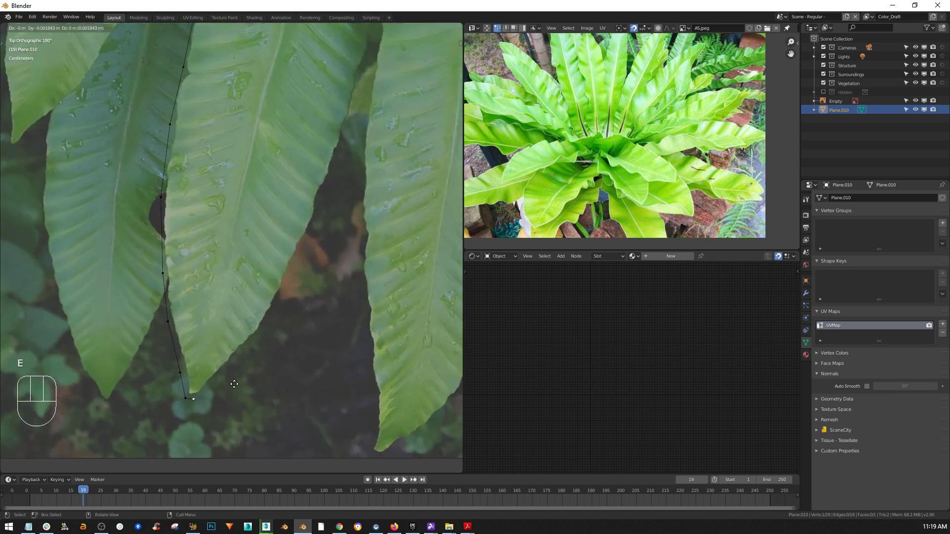
left_click(259, 370)
key("e")
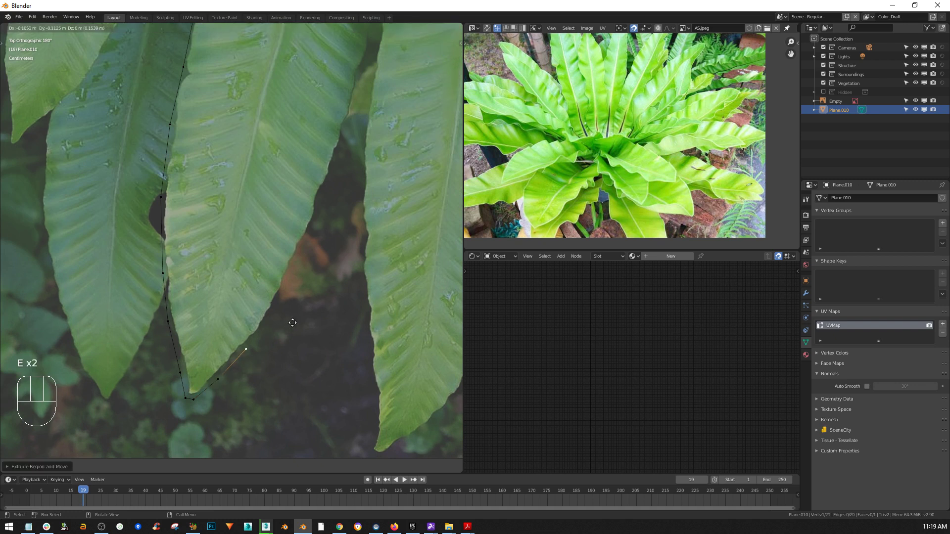
left_click(287, 346)
key("e")
left_click(310, 295)
key("e")
left_click(354, 217)
key("e")
left_click(382, 145)
Continue extruding four more vertices up the middle stretch of the leaf's right edge
middle_click_drag(376, 150, 324, 315, "shift")
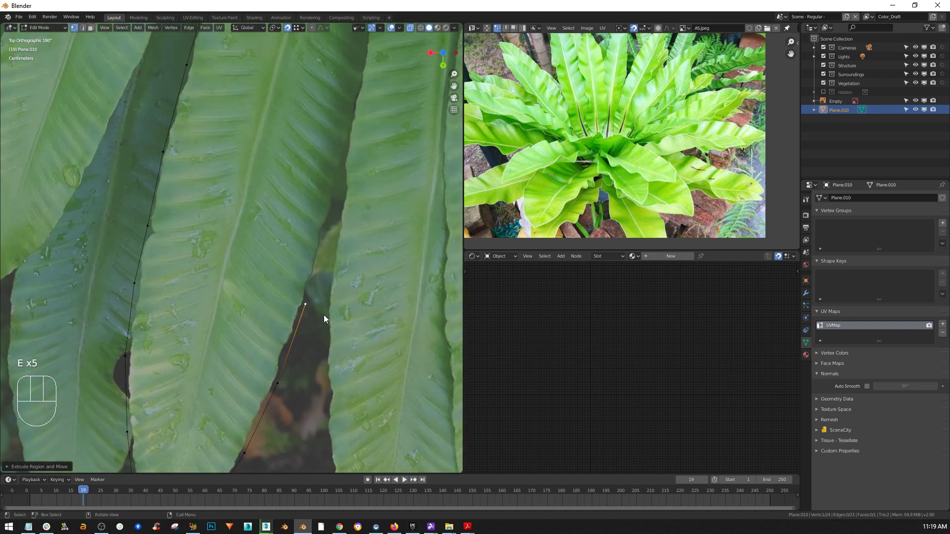
key("e")
left_click(340, 255)
key("e")
left_click(359, 182)
middle_click_drag(359, 183, 293, 351, "shift")
key("e")
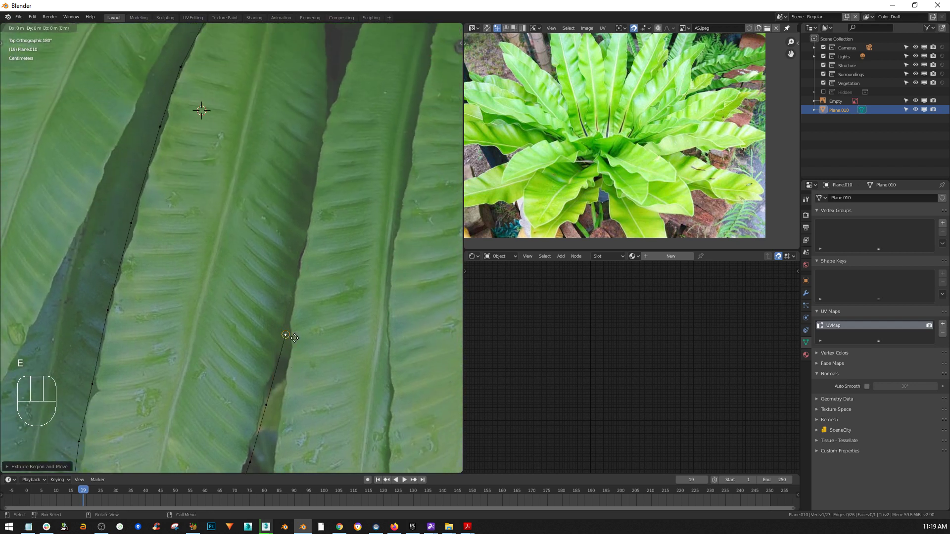
left_click(311, 274)
key("e")
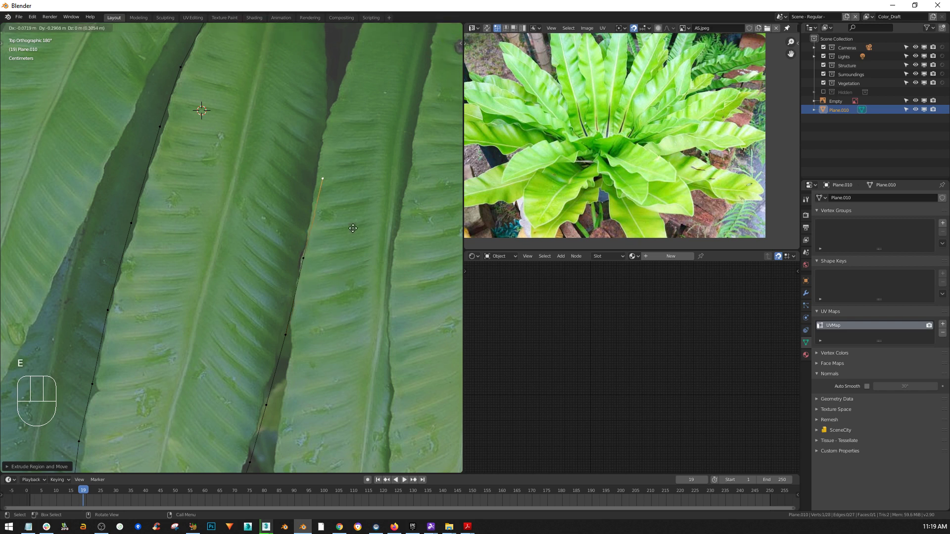
left_click(356, 212)
Extrude the last four vertices along the leaf's upper right edge to the top border of the photo
middle_click_drag(351, 214, 317, 386, "shift")
key("e")
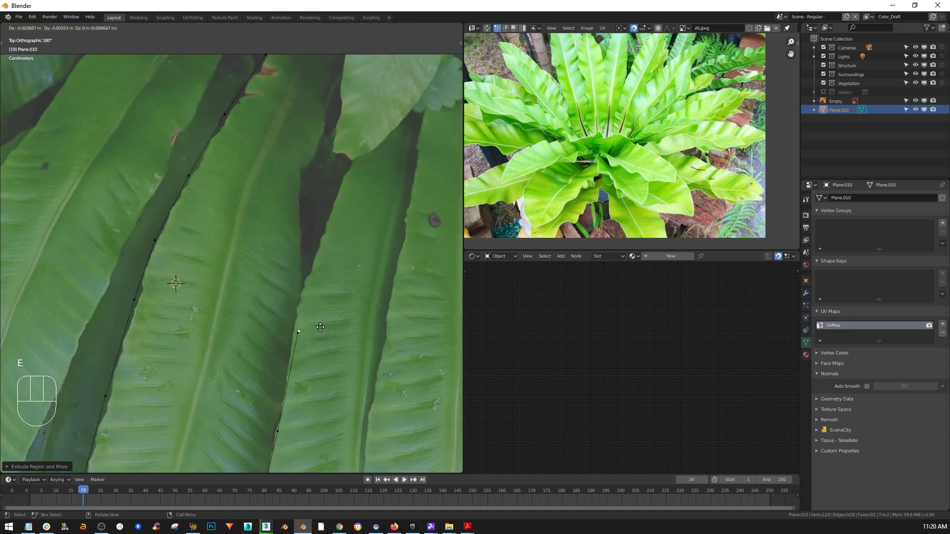
left_click(324, 265)
key("e")
left_click(322, 193)
key("e")
left_click(329, 162)
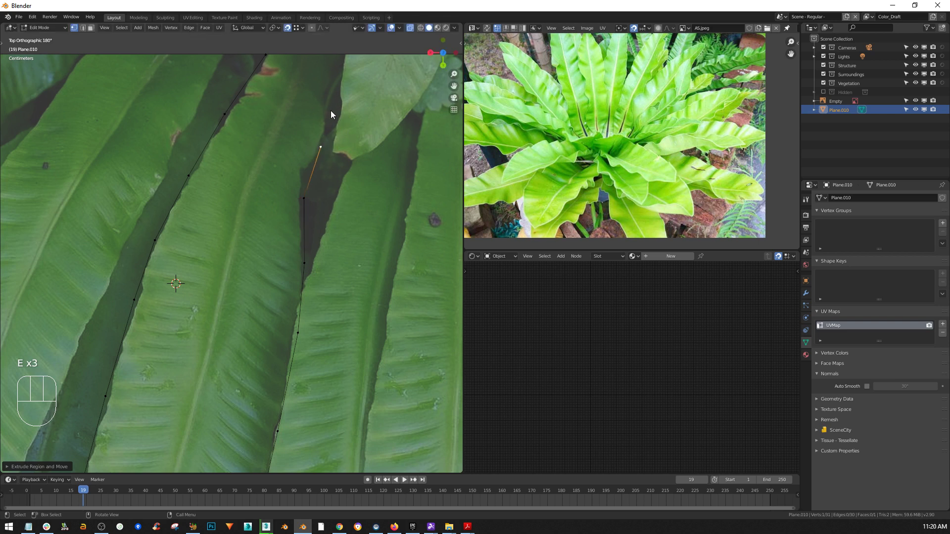
key("e")
left_click(364, 472)
Select the topmost vertices of both outline chains and join them with an edge
middle_click_drag(351, 44, 375, 94, "shift")
left_click_drag(386, 89, 245, 136)
key("f")
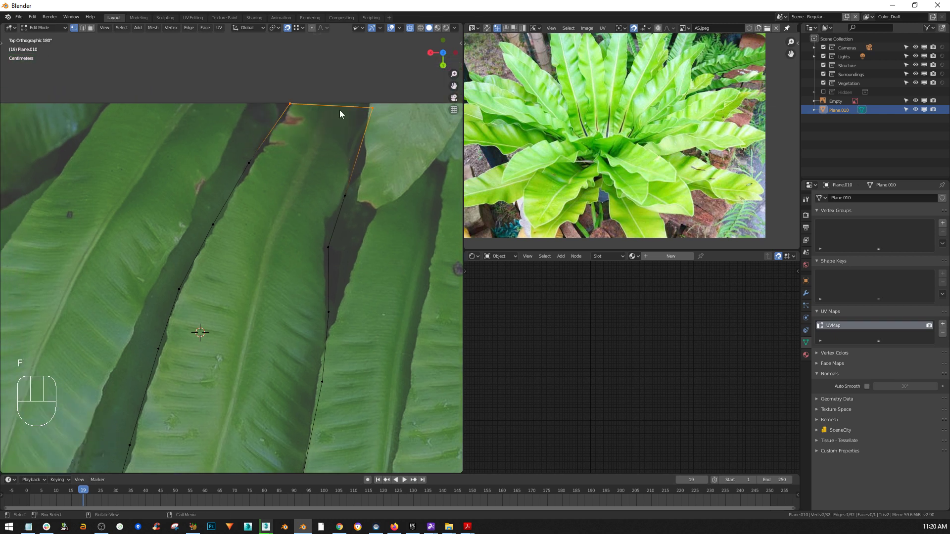
Fill the leaf outline with successive faces between both edges, from the top edge down to the tip
scroll(339, 114, "down", 5)
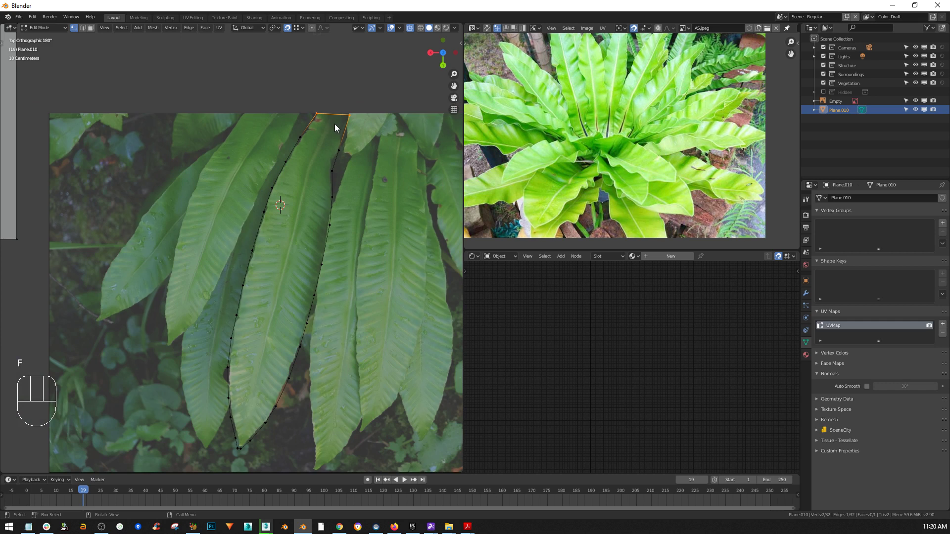
key("f")
key("f")
key("f")
key("f")
key("f")
key("f")
key("f")
key("f")
key("f")
key("f")
key("f")
key("f")
key("f")
key("f")
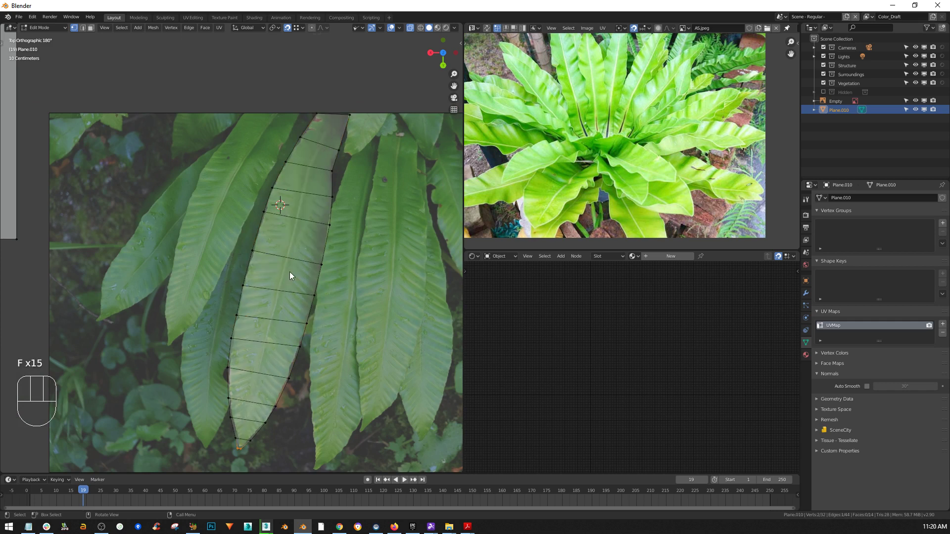
Add one centred loop cut running lengthwise through the leaf's faces
scroll(290, 263, "up", 2)
key("ctrl+r")
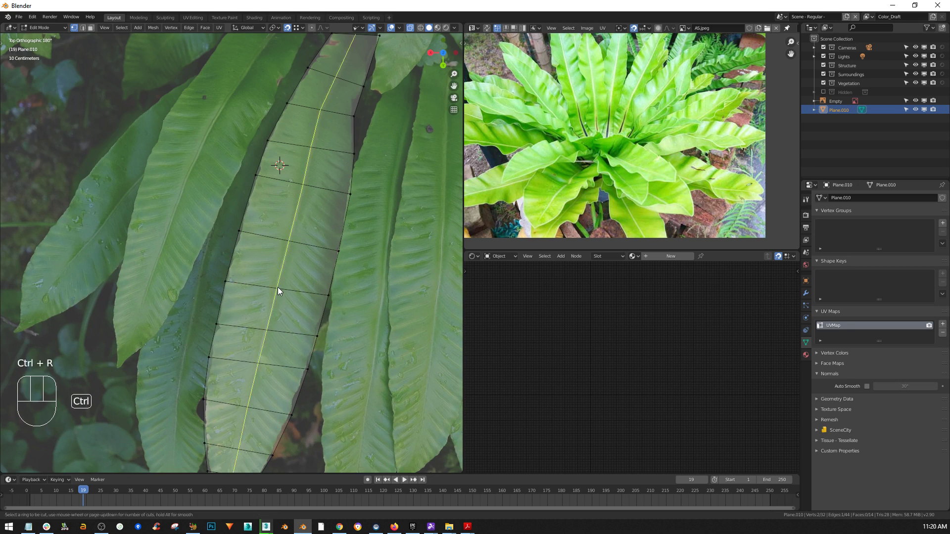
left_click(277, 287)
right_click(277, 287)
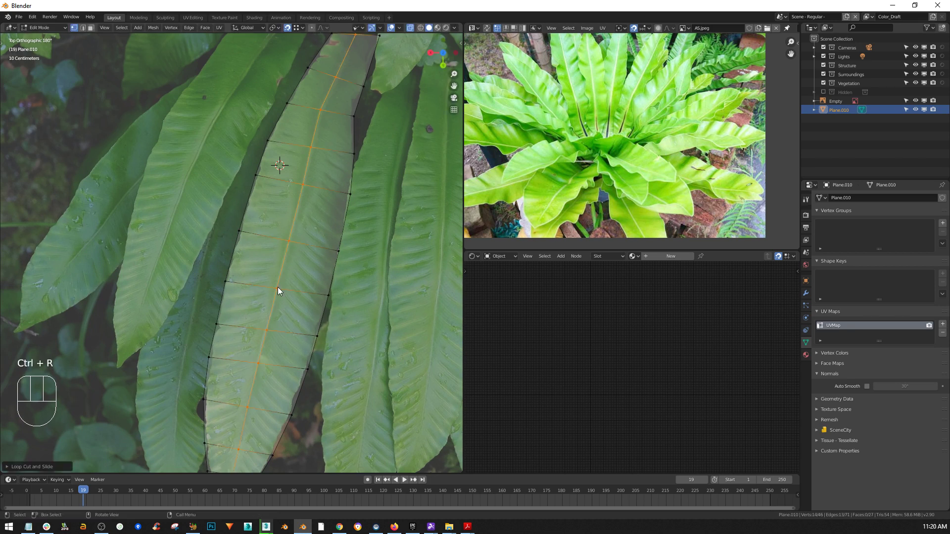
Delete the original square plane's face from the mesh, keeping only the leaf
scroll(276, 290, "down", 4)
middle_click_drag(279, 305, 307, 318, "shift")
scroll(269, 284, "up", 2)
scroll(266, 291, "down", 6)
left_click_drag(212, 111, 57, 285)
key("x")
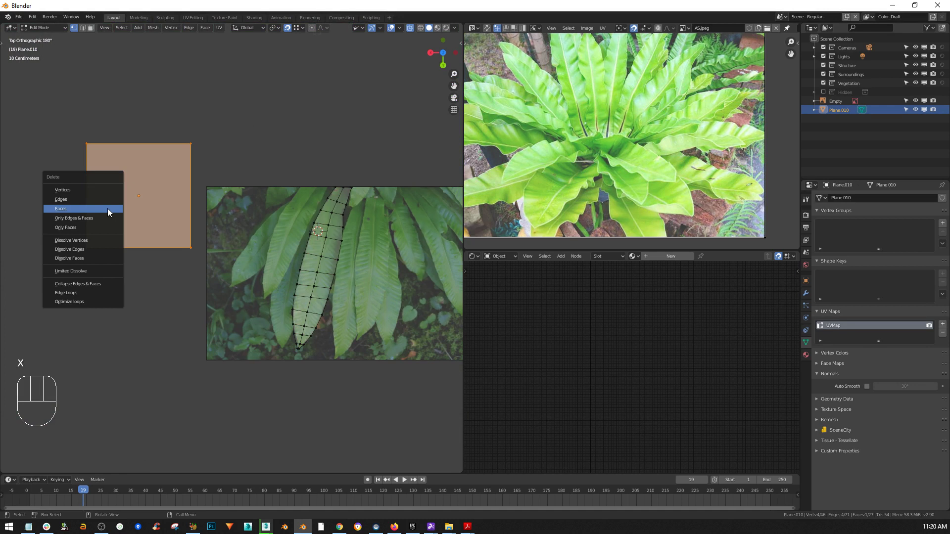
left_click(105, 209)
Return to Object Mode, switch to transforming the origin only, and move the leaf's origin to the middle of its upper edge
scroll(341, 226, "up", 2)
middle_click_drag(372, 198, 301, 207, "shift")
key("Tab")
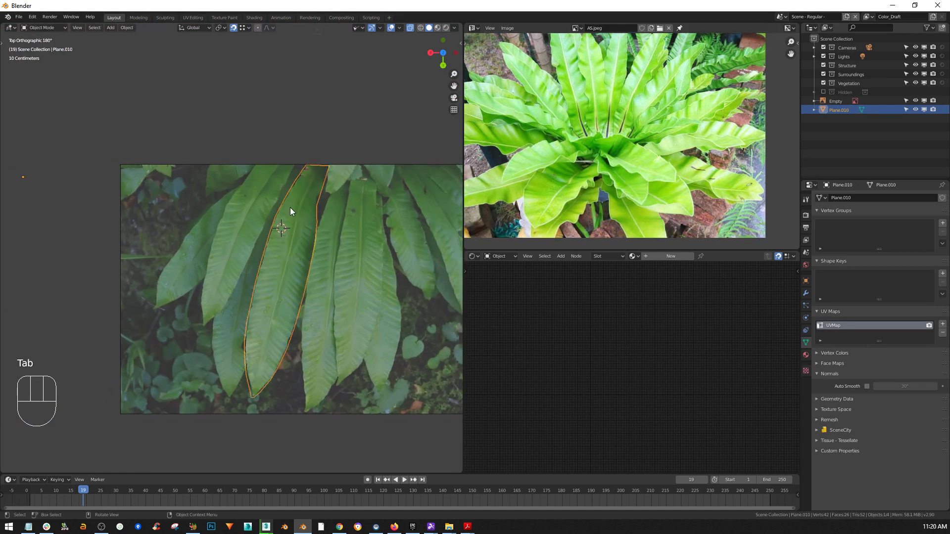
key("ctrl")
key("ctrl+period")
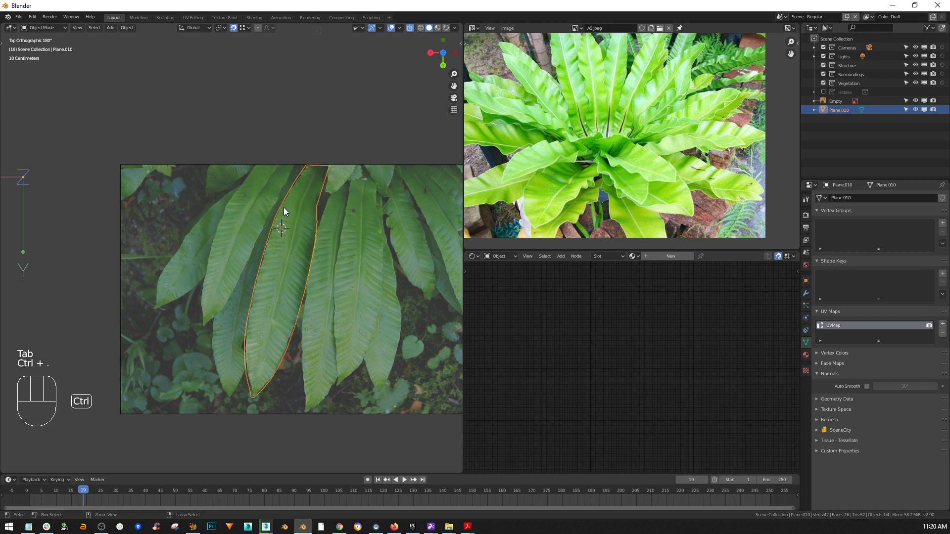
key("g")
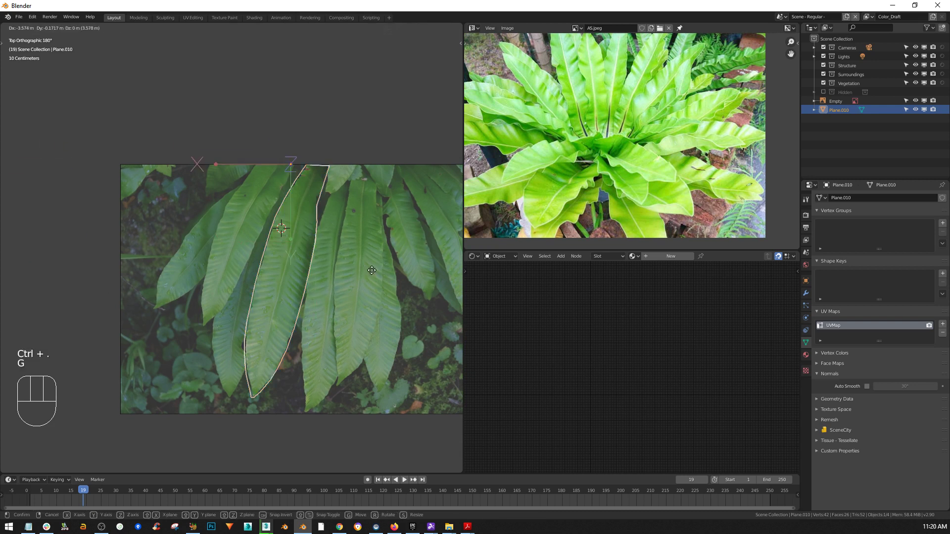
left_click(396, 264)
scroll(302, 161, "up", 6)
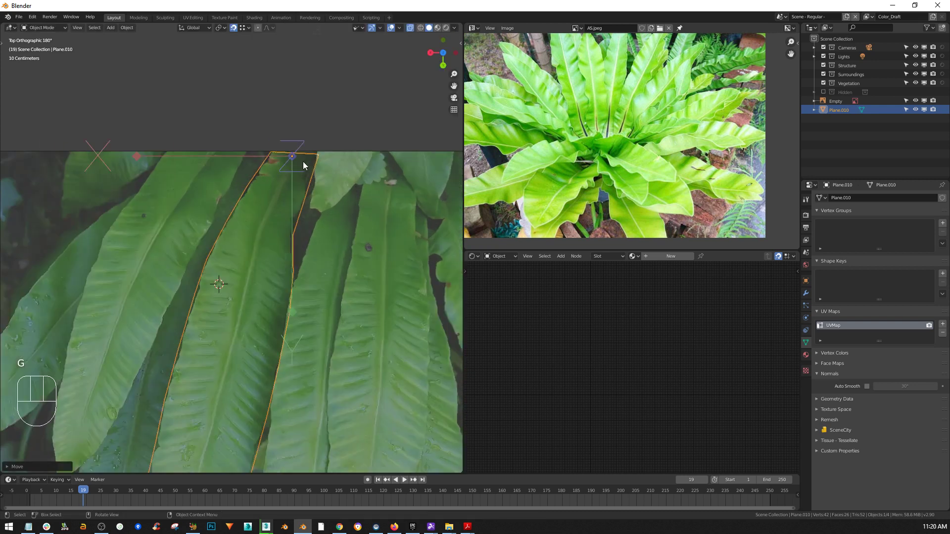
key("g")
left_click(318, 136)
scroll(305, 145, "down", 4)
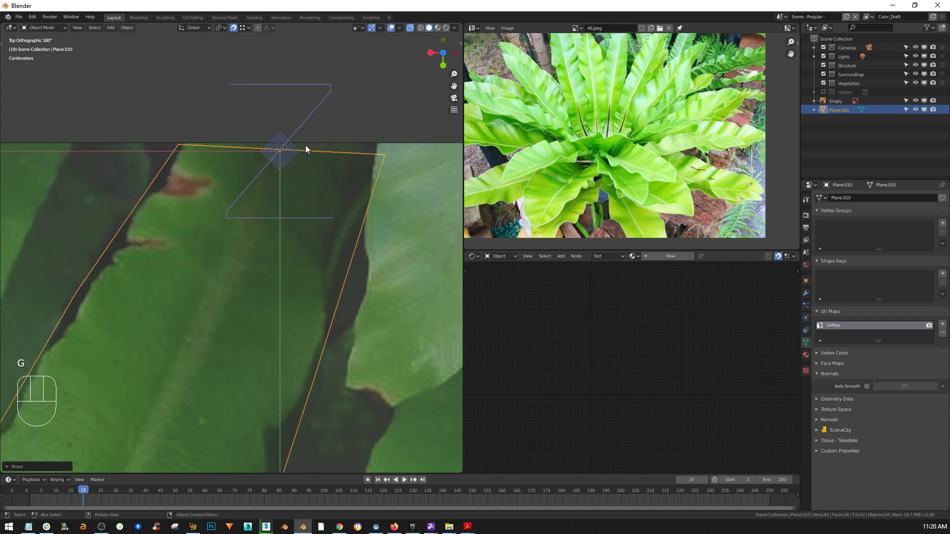
scroll(291, 235, "down", 4)
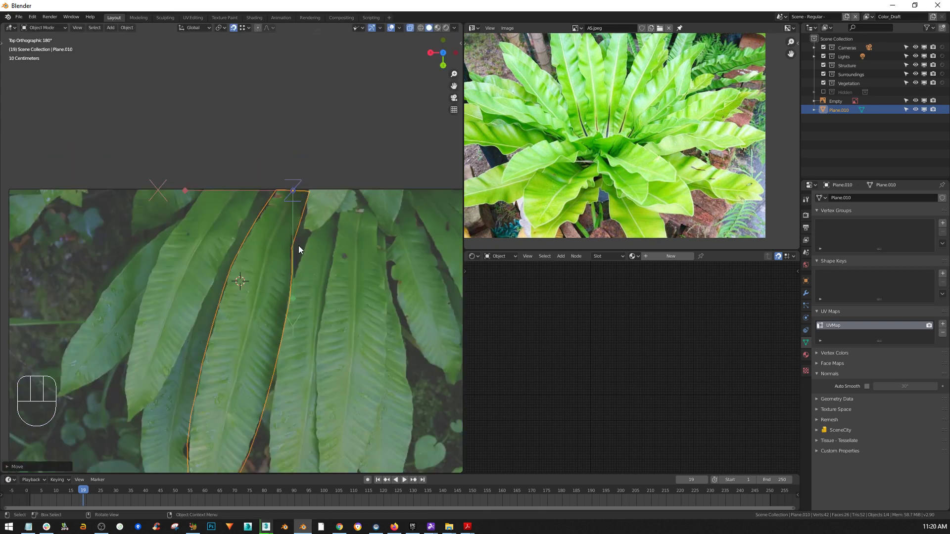
Rotate the leaf's origin so its Y axis follows the leaf's length, and turn off origin-only transform
middle_click_drag(280, 248, 123, 339)
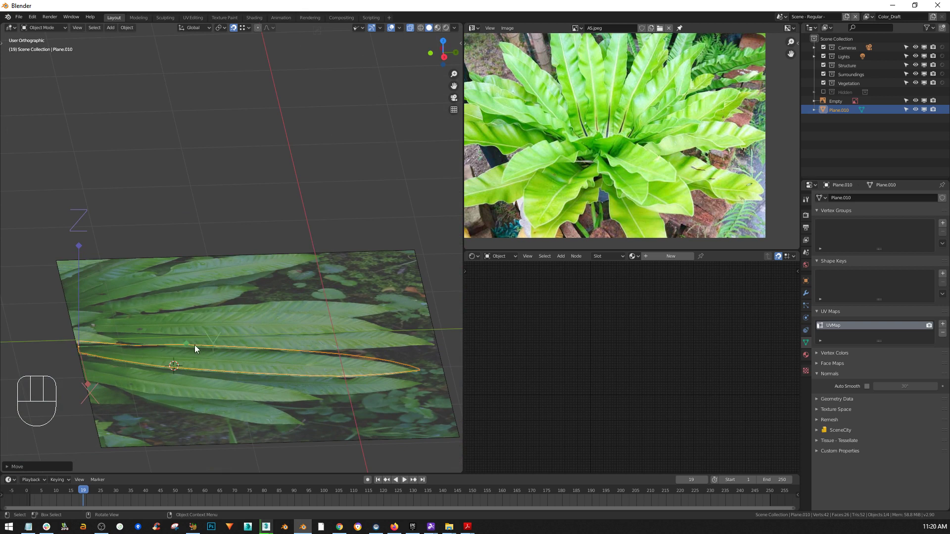
middle_click_drag(151, 334, 162, 381, "alt")
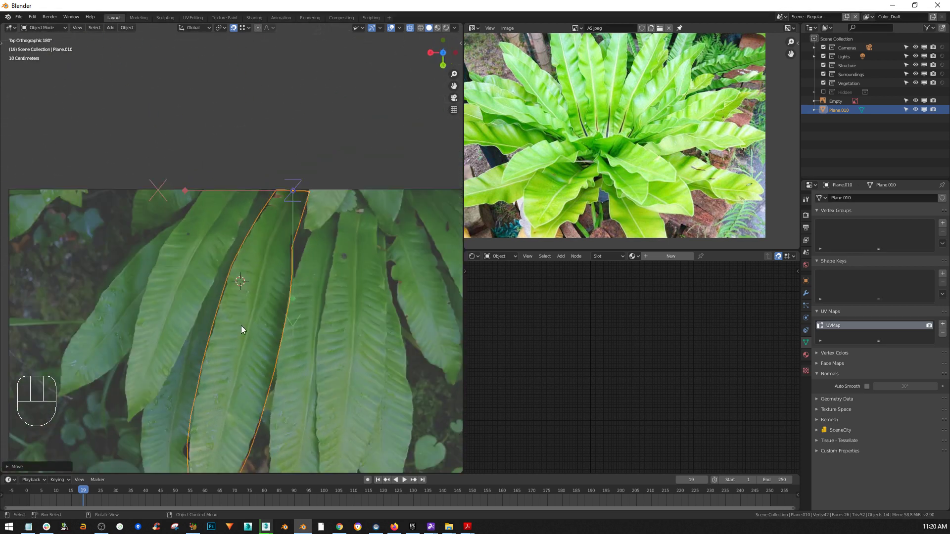
scroll(302, 197, "up", 4)
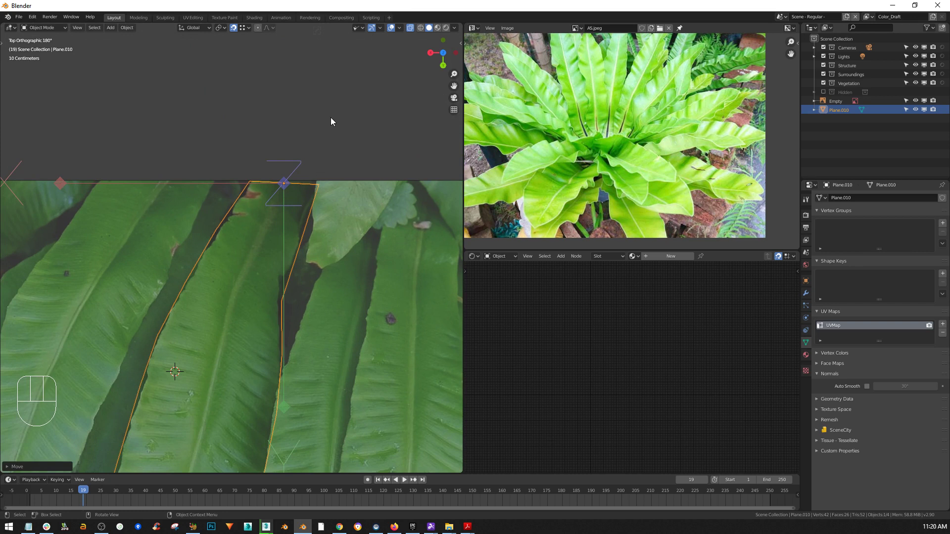
key("r")
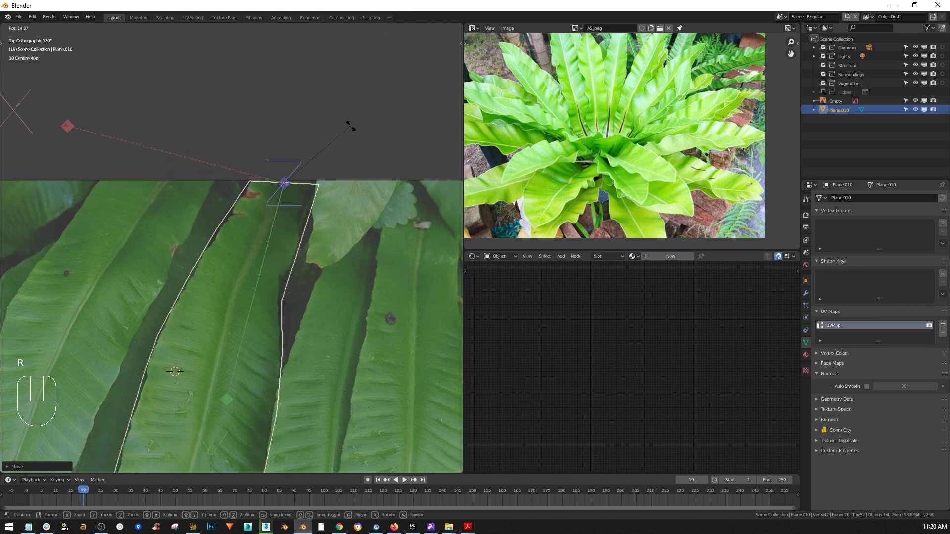
left_click(355, 135)
scroll(318, 207, "down", 5)
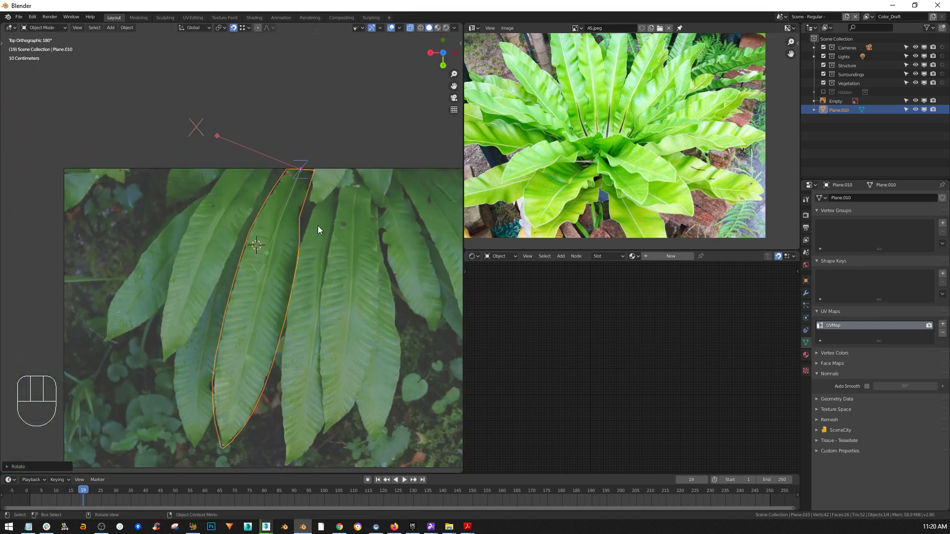
key("r")
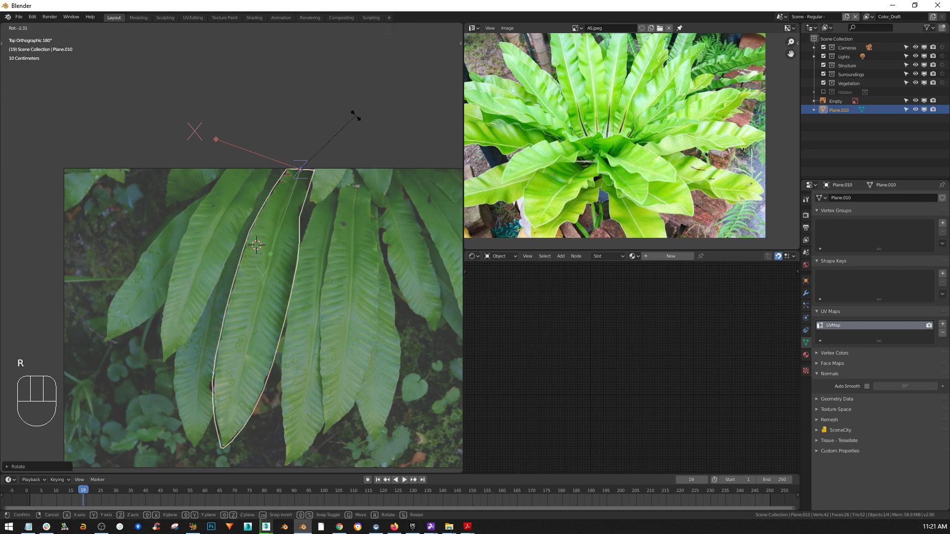
right_click(354, 115)
middle_click_drag(354, 114, 304, 195)
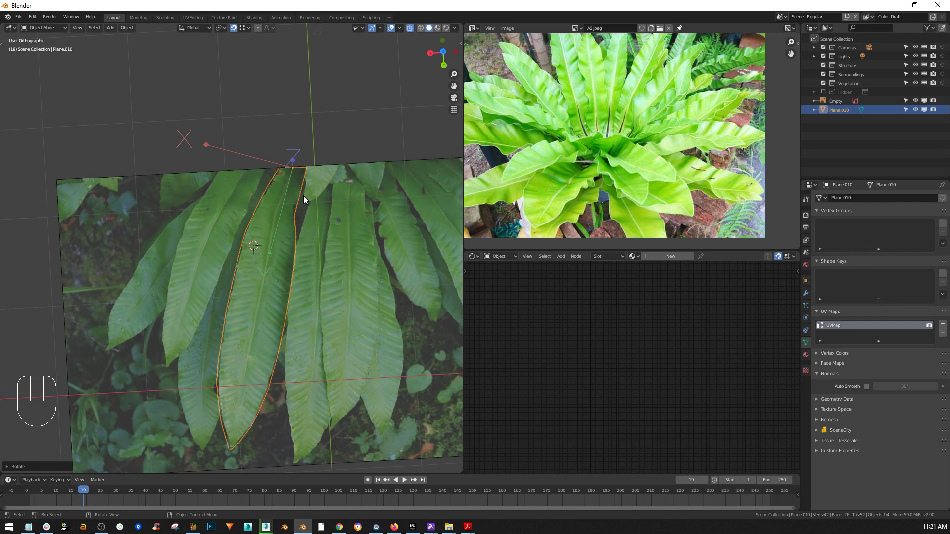
key("ctrl+period")
middle_click_drag(304, 232, 291, 237, "ctrl+alt")
middle_click_drag(269, 331, 227, 292, "shift")
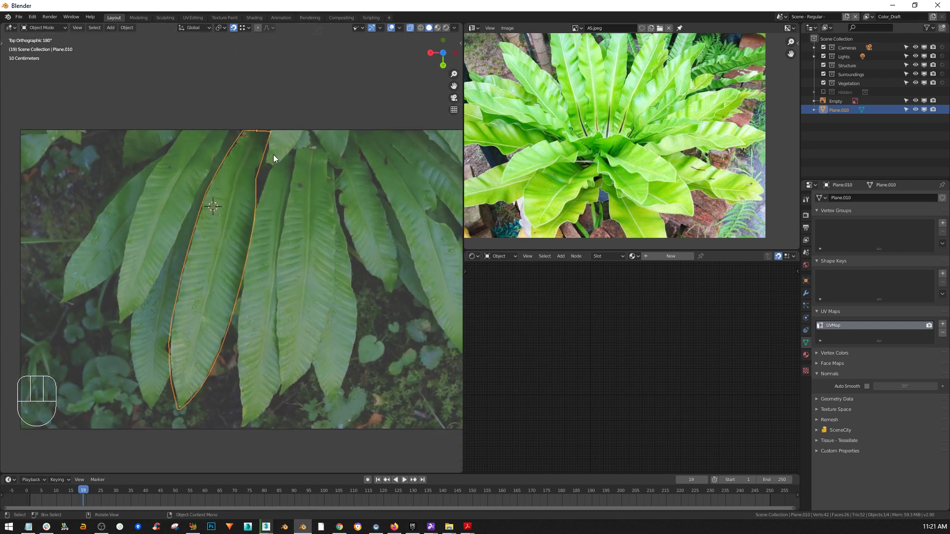
middle_click_drag(209, 323, 227, 253)
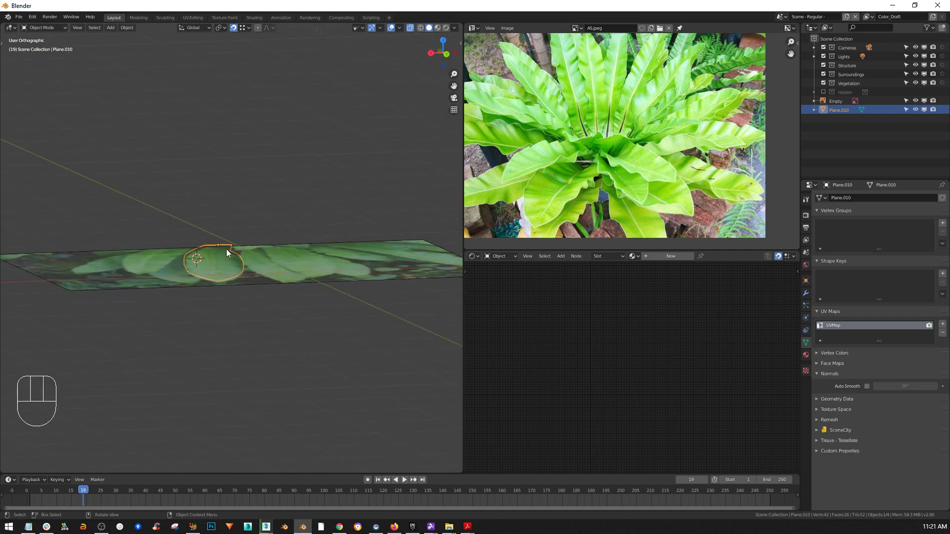
View the leaf from the top, enter Edit Mode, and turn on X-ray so the reference photo shows through the mesh
key("alt+z")
middle_click_drag(239, 325, 218, 436)
middle_click_drag(225, 328, 246, 363, "shift")
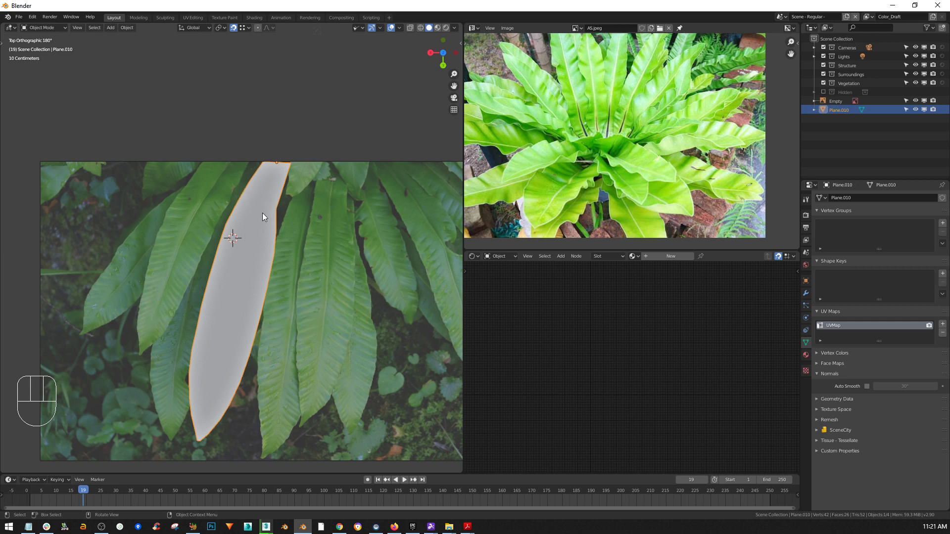
key("Tab")
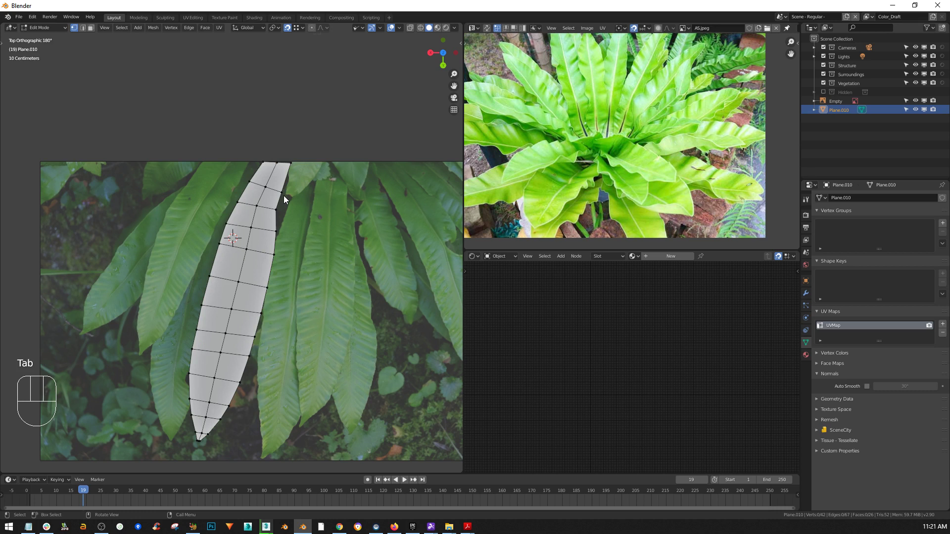
key("alt+z")
Duplicate the selected vertex to the upper end of the neighbouring leaf on the left, and turn off snapping
scroll(262, 174, "up", 5)
middle_click_drag(259, 170, 367, 104, "shift")
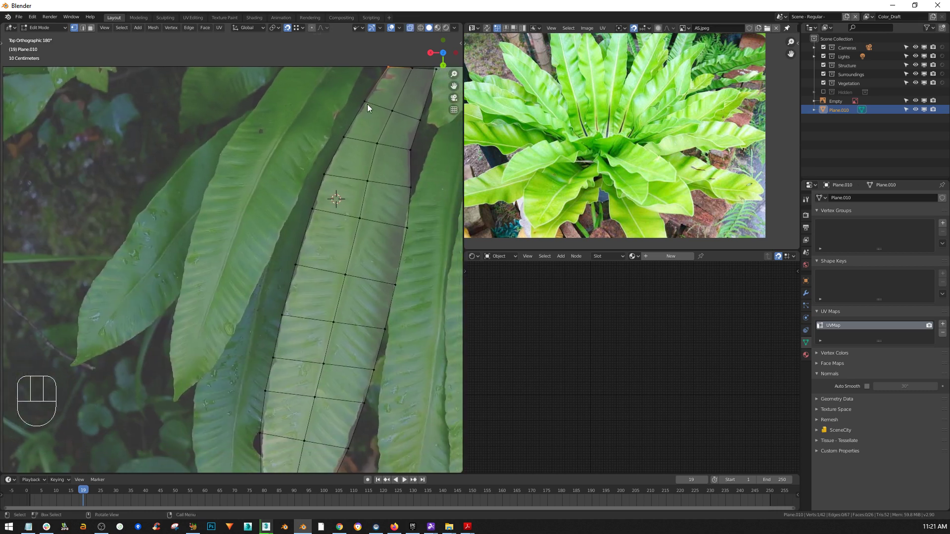
key("shift+d")
left_click(284, 94)
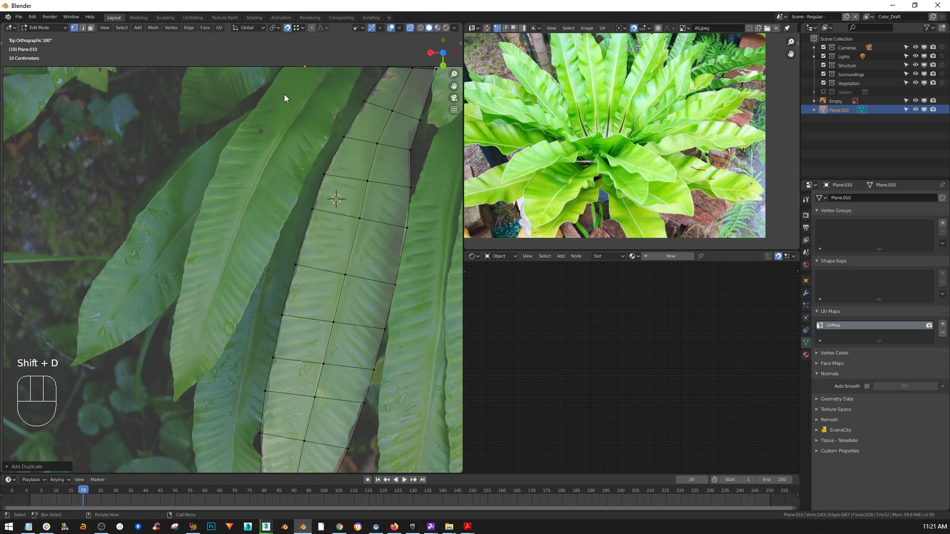
key("shift+Tab")
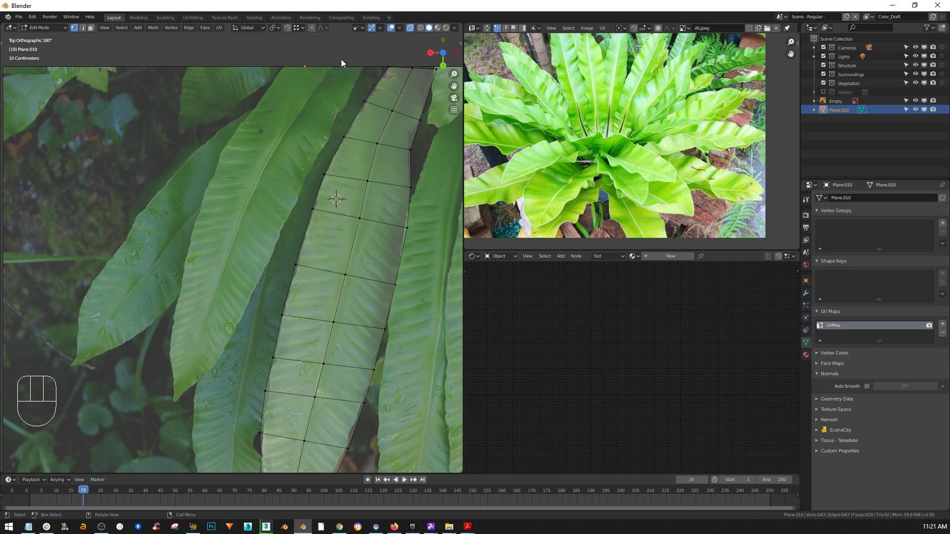
Extrude the vertex repeatedly along the upper part of the second leaf's left edge, following the photo
key("e")
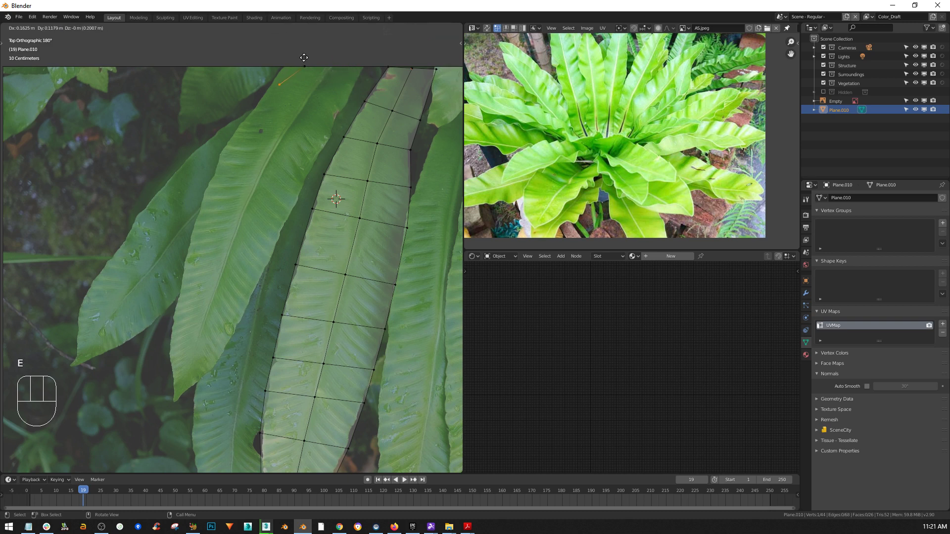
left_click(302, 58)
key("e")
left_click(270, 83)
key("e")
left_click(250, 103)
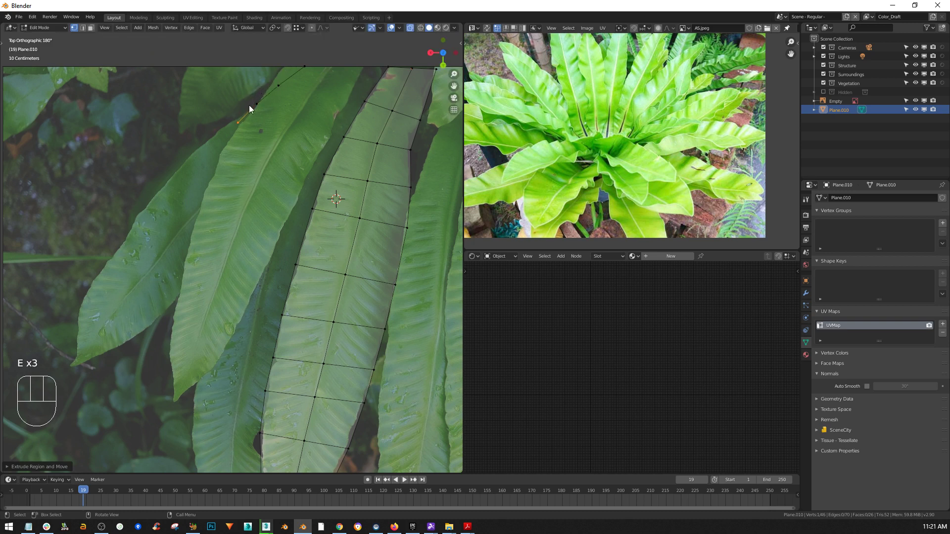
key("e")
left_click(227, 186)
key("e")
left_click(221, 217)
key("e")
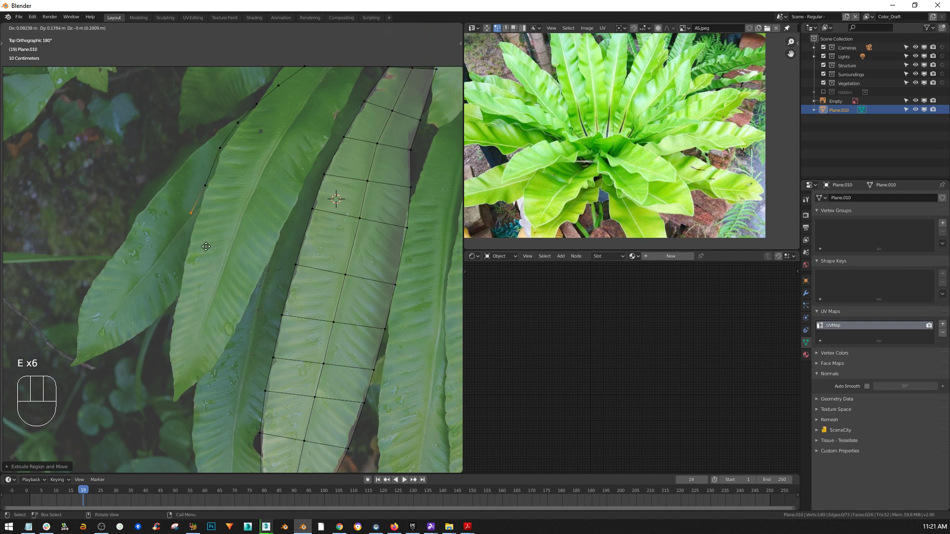
left_click(207, 256)
Continue extruding vertices down the lower part of the second leaf's left edge and around its pointed tip
key("e")
left_click(206, 268)
key("e")
left_click(211, 264)
key("e")
left_click(206, 291)
key("e")
left_click(221, 280)
key("e")
left_click(217, 257)
key("e")
left_click(213, 346)
scroll(230, 357, "up", 4)
key("e")
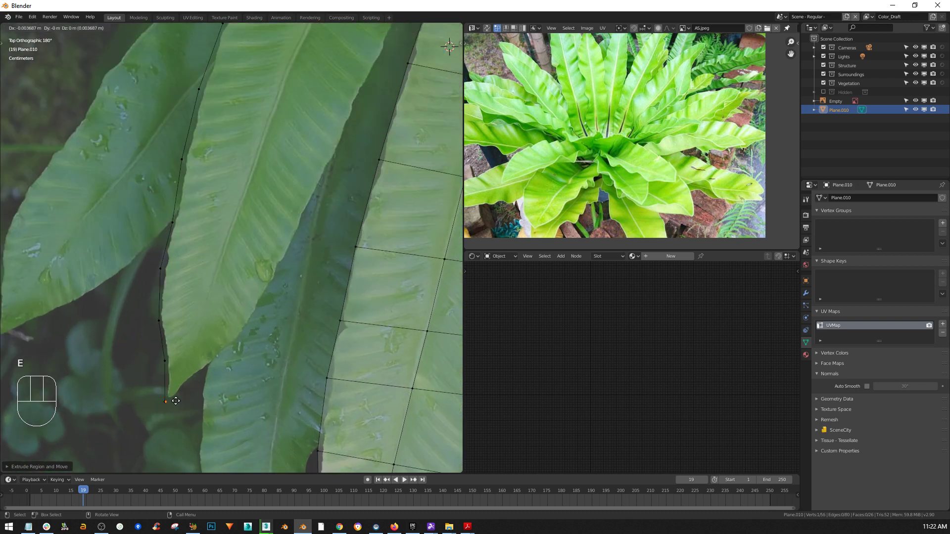
left_click(180, 402)
Extrude vertices from the second leaf's tip up its right edge to about the middle of the leaf
key("e")
left_click(218, 368)
key("e")
left_click(275, 328)
key("e")
left_click(315, 274)
scroll(316, 267, "down", 1)
middle_click_drag(317, 266, 250, 331, "shift")
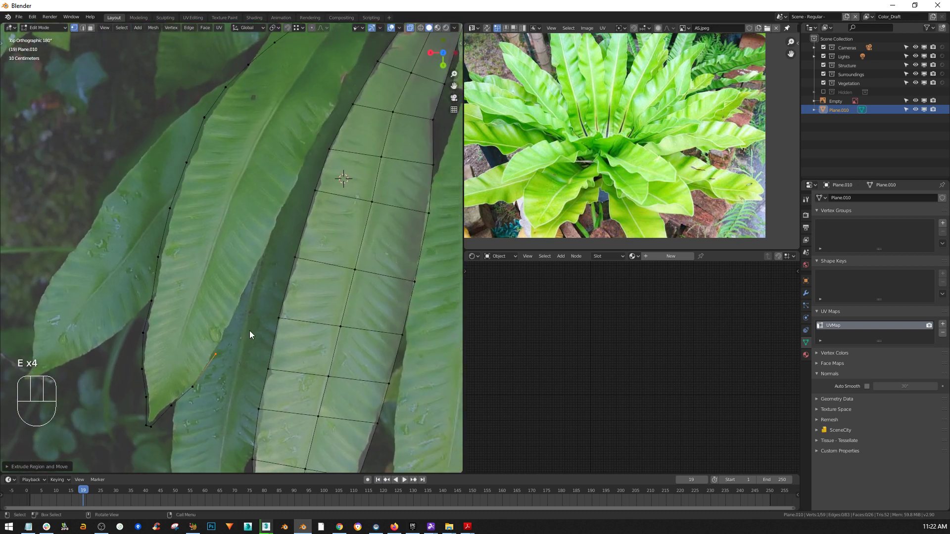
key("e")
left_click(257, 302)
key("e")
left_click(279, 253)
key("e")
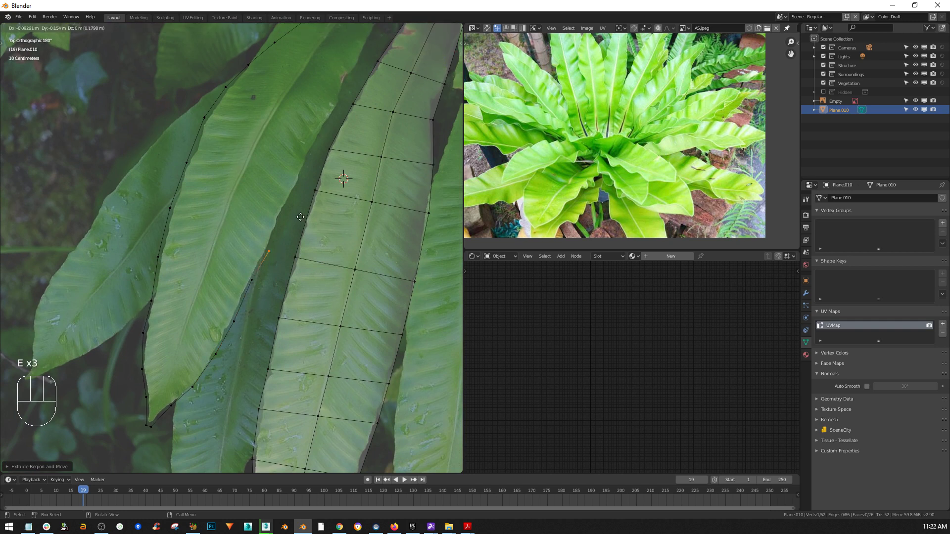
left_click(307, 206)
key("e")
left_click(325, 144)
Extrude the remaining vertices up the second leaf's right edge to the photo's upper border
middle_click_drag(326, 145, 238, 323, "shift")
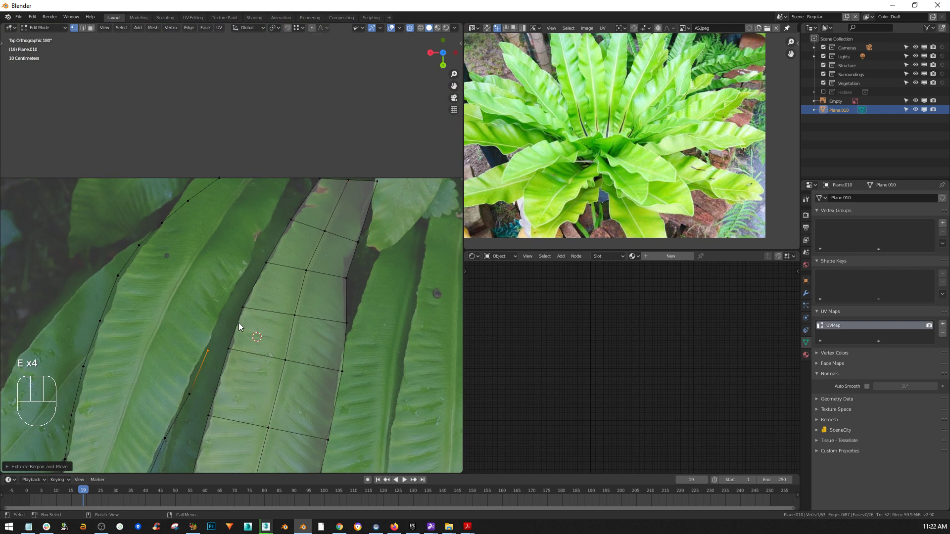
key("e")
left_click(262, 275)
key("e")
left_click(283, 237)
key("e")
left_click(295, 240)
key("e")
left_click(307, 217)
key("e")
left_click(330, 155)
Select the two end vertices at the second leaf's open upper end and fill the outline with faces down to the tip
left_click_drag(301, 167, 217, 184, "shift")
key("f")
key("f")
key("f")
key("f")
key("f")
key("f")
key("f")
key("f")
key("f")
key("f")
key("f")
key("f")
key("f")
key("f")
key("f")
key("f")
key("f")
key("f")
key("f")
key("f")
key("f")
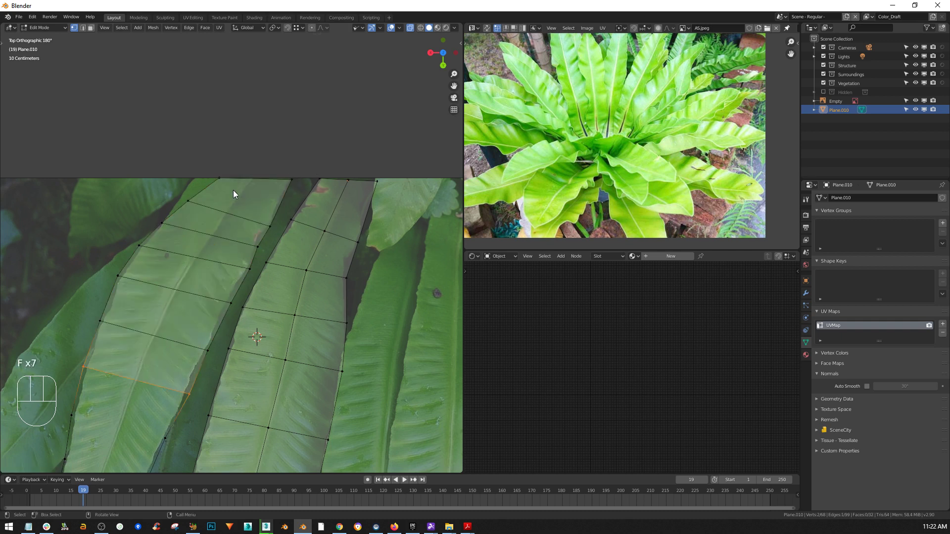
Add one centred loop cut running lengthwise through the second leaf
scroll(222, 251, "down", 2)
scroll(157, 376, "up", 3)
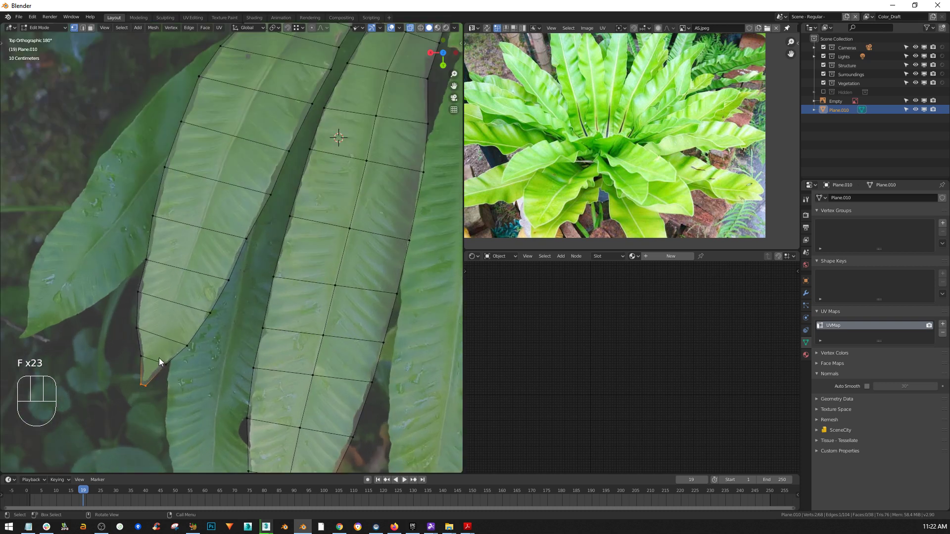
key("ctrl+r")
left_click(162, 337)
left_click(161, 337)
Move the second leaf's two upper corner vertices inward to narrow its base
scroll(254, 186, "down", 4)
middle_click_drag(257, 181, 221, 282, "shift")
scroll(269, 175, "up", 8)
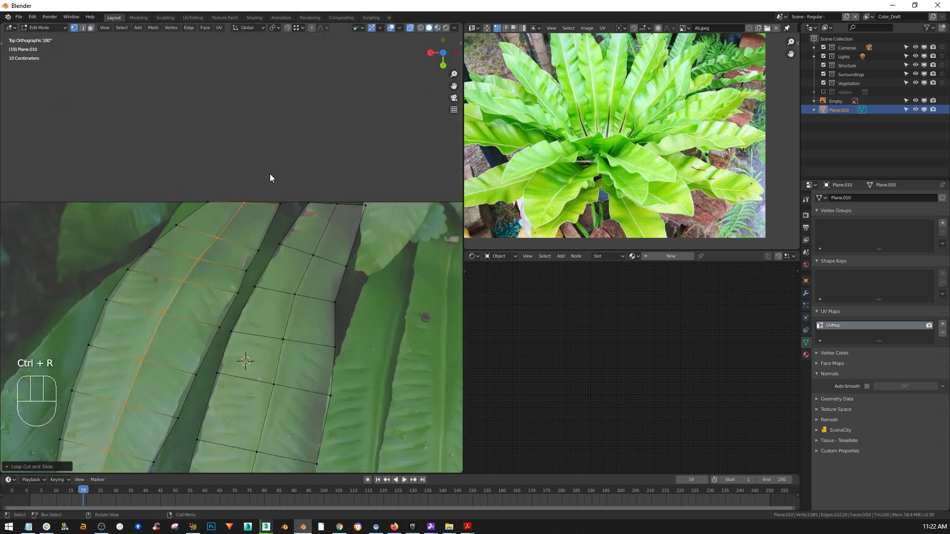
left_click(290, 223)
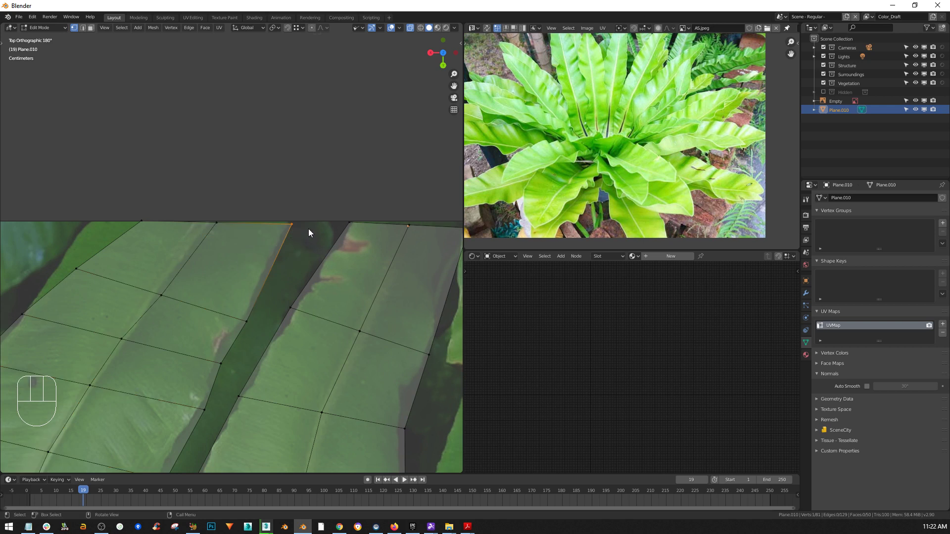
key("g")
left_click(171, 218)
left_click(170, 220)
key("g")
left_click(166, 233)
Move the left, middle and right vertices of the second leaf's second row to smooth the taper toward the base
left_click_drag(105, 242, 62, 282)
key("g")
left_click(74, 276)
left_click_drag(194, 275, 148, 301)
key("g")
left_click(149, 287)
left_click_drag(270, 317, 243, 332)
key("g")
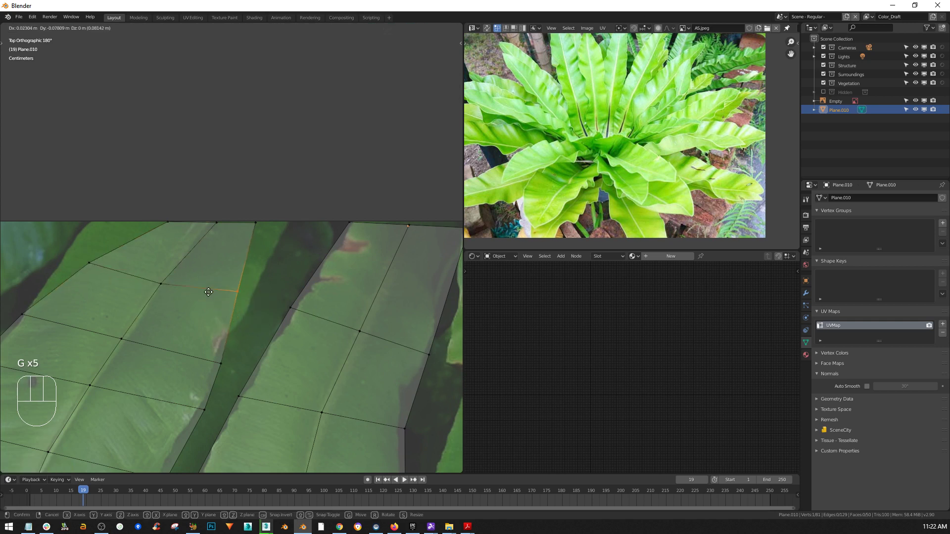
left_click(209, 292)
Duplicate the first leaf's upper-right corner vertex to the upper-left start of the broad leaf to its right
scroll(210, 307, "down", 5)
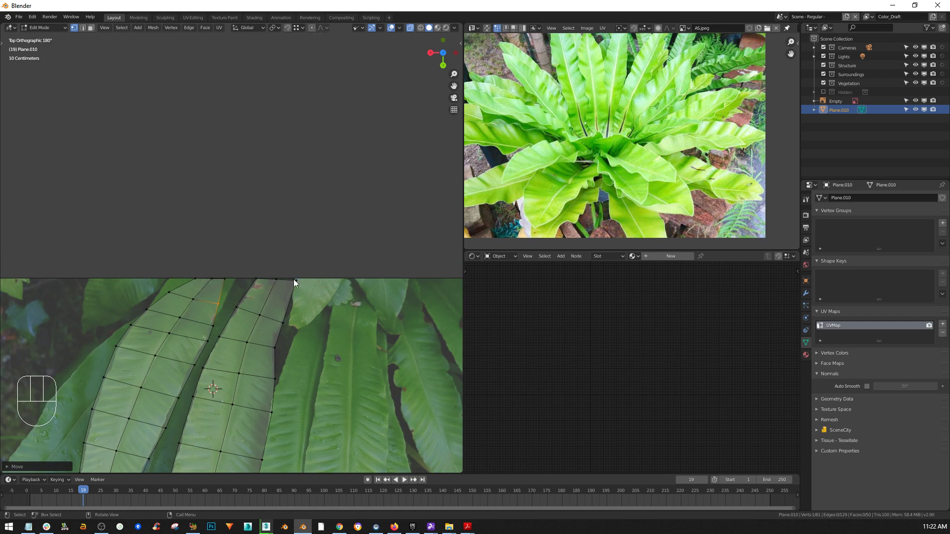
scroll(218, 319, "down", 4)
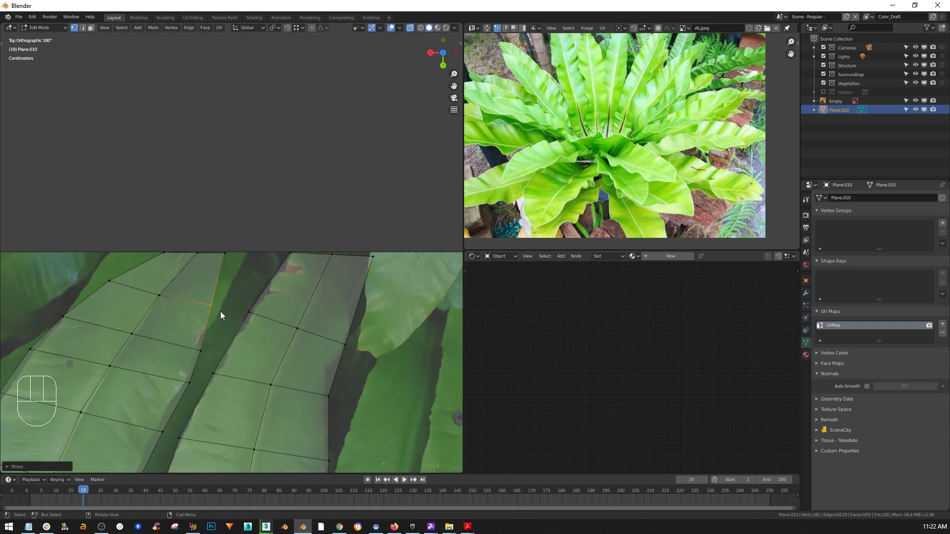
middle_click_drag(225, 356, 248, 262, "shift")
scroll(239, 280, "down", 2)
middle_click_drag(243, 307, 90, 304, "shift")
scroll(94, 242, "up", 5)
left_click(171, 233)
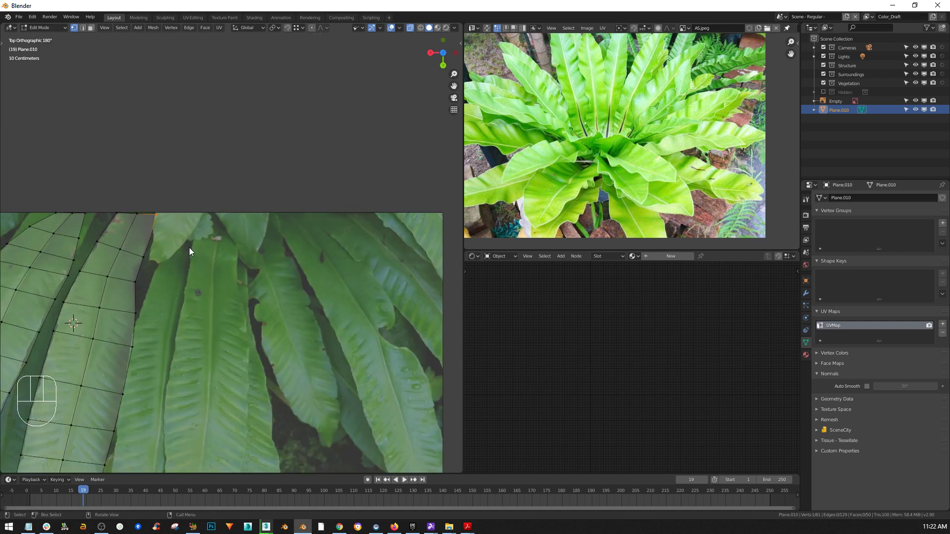
scroll(203, 277, "down", 2)
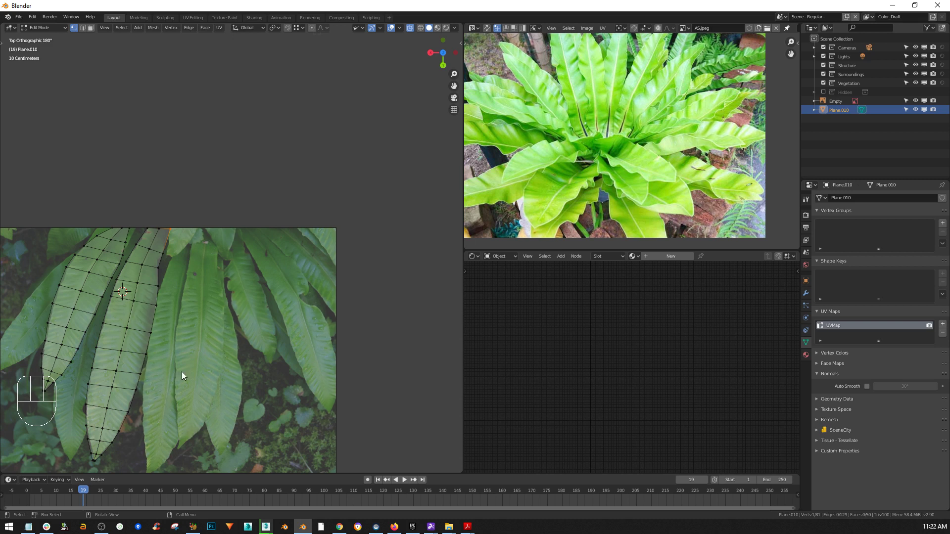
scroll(185, 241, "up", 5)
key("shift+d")
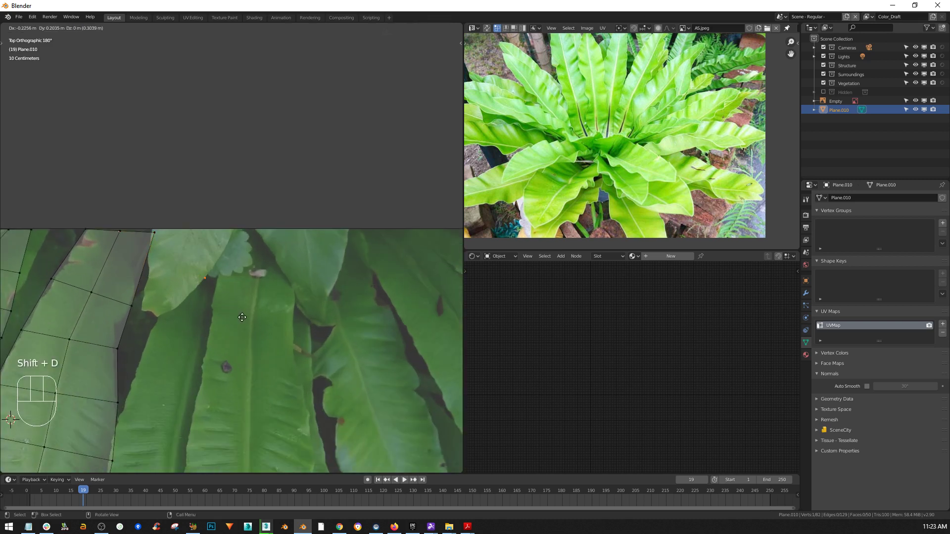
left_click(252, 315)
Extrude vertices down the upper half of the third leaf's left edge, following the photo
middle_click_drag(252, 316, 233, 193, "shift")
key("e")
left_click(225, 224)
key("e")
left_click(221, 269)
key("e")
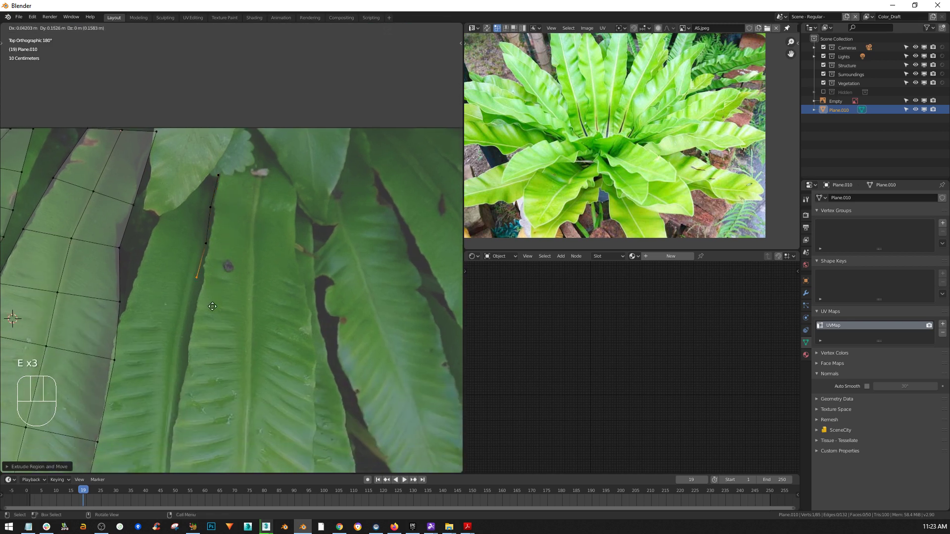
left_click(213, 309)
key("e")
left_click(205, 351)
key("e")
left_click(195, 398)
key("e")
left_click(189, 442)
Continue extruding vertices along the lower half of the third leaf's left edge
middle_click_drag(200, 422, 227, 93, "shift")
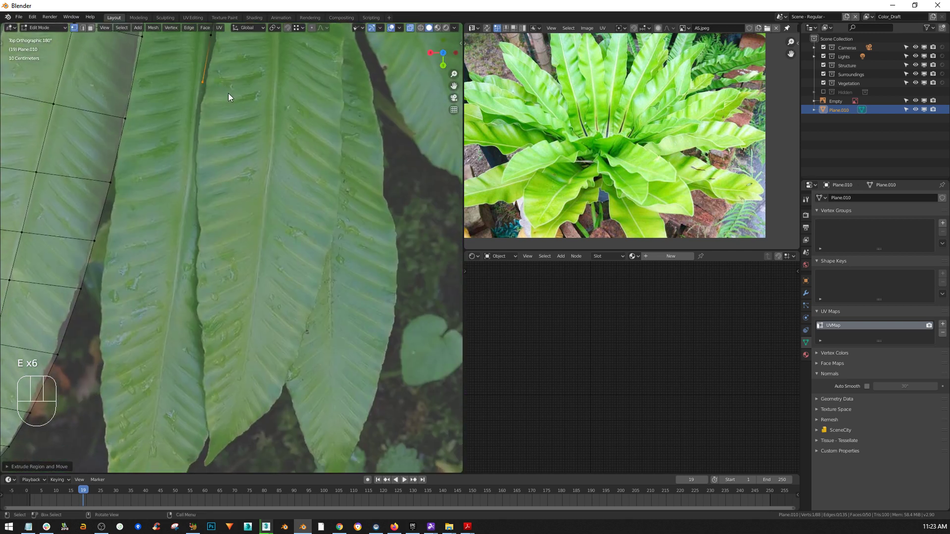
key("e")
left_click(220, 143)
key("e")
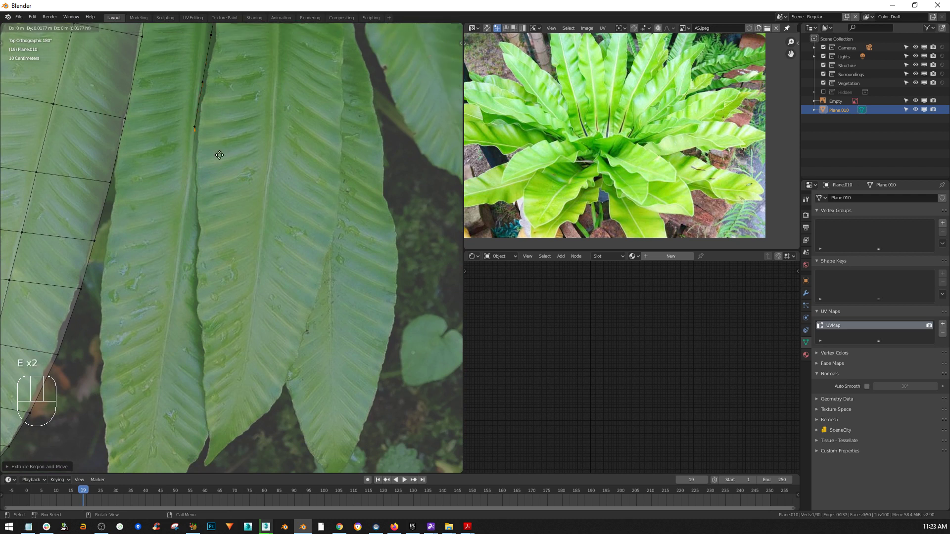
left_click(217, 203)
key("e")
left_click(221, 262)
key("e")
left_click(223, 275)
key("e")
left_click(228, 322)
key("e")
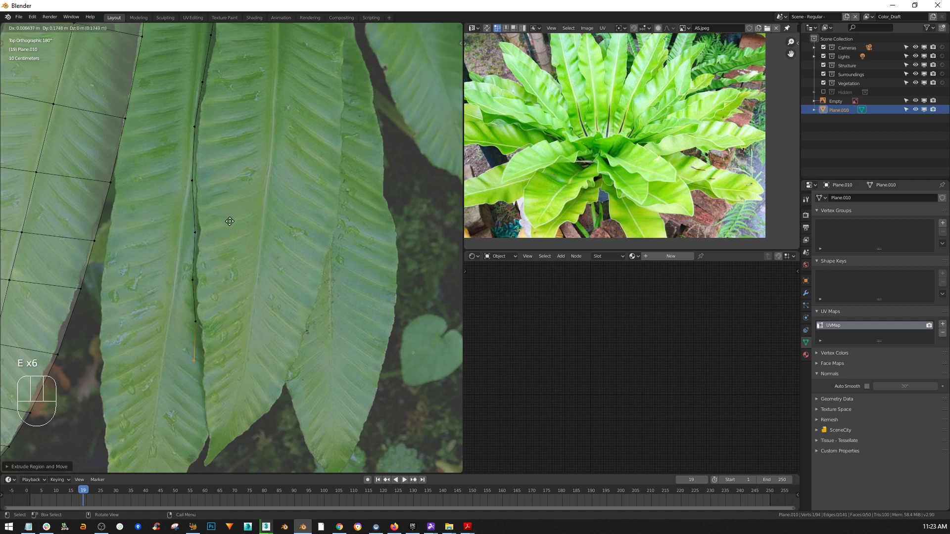
left_click(234, 222)
Extrude the last vertices down the third leaf's left edge and around to its pointed tip
key("e")
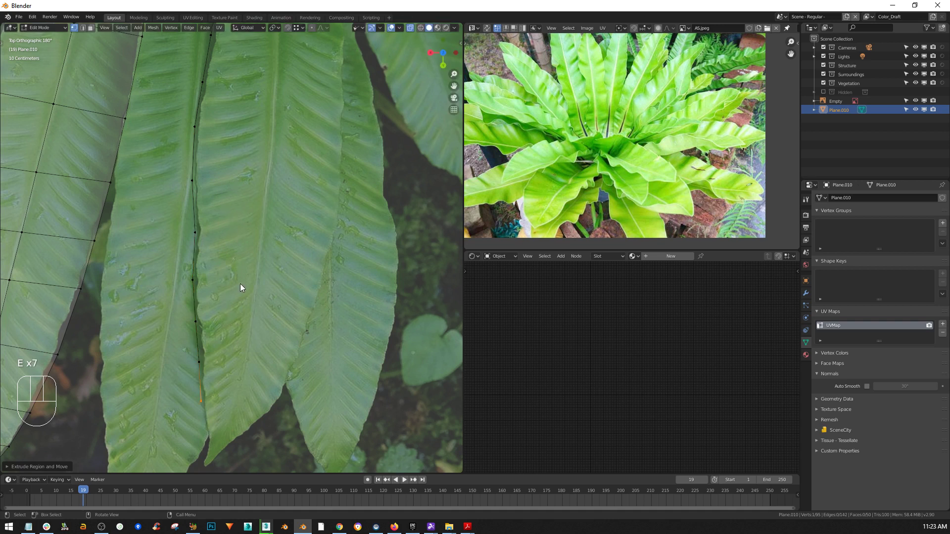
key("e")
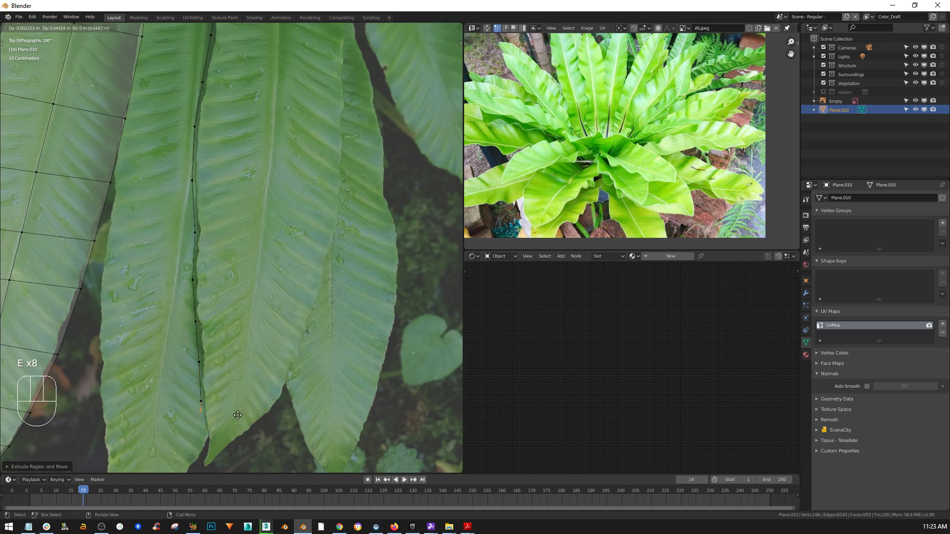
left_click(243, 438)
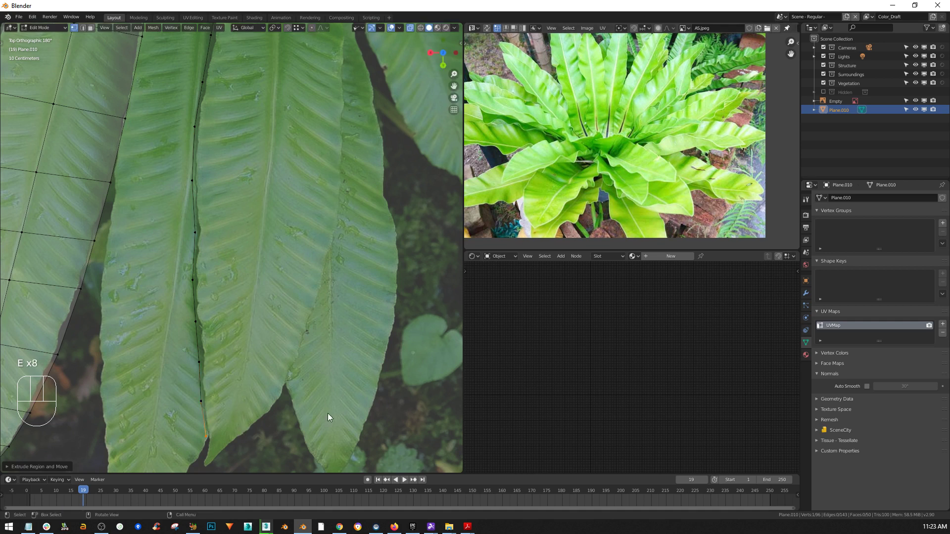
key("e")
left_click(214, 451)
key("e")
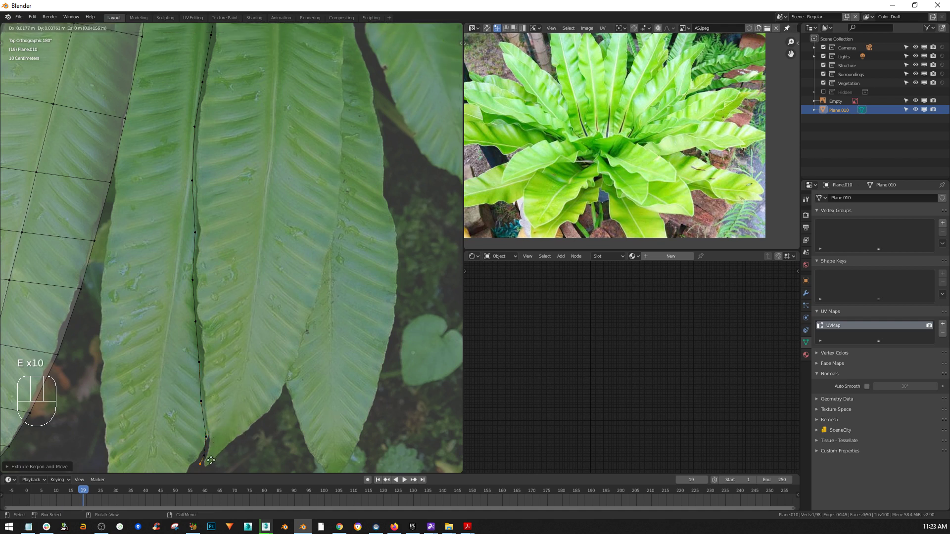
left_click(212, 462)
key("e")
left_click(218, 471)
Extrude vertices from the third leaf's tip up the lower half of its right edge, following the photo
key("e")
left_click(235, 456)
key("e")
left_click(273, 426)
key("e")
left_click(305, 401)
key("e")
left_click(339, 360)
key("e")
left_click(362, 279)
key("e")
left_click(360, 254)
key("e")
left_click(370, 183)
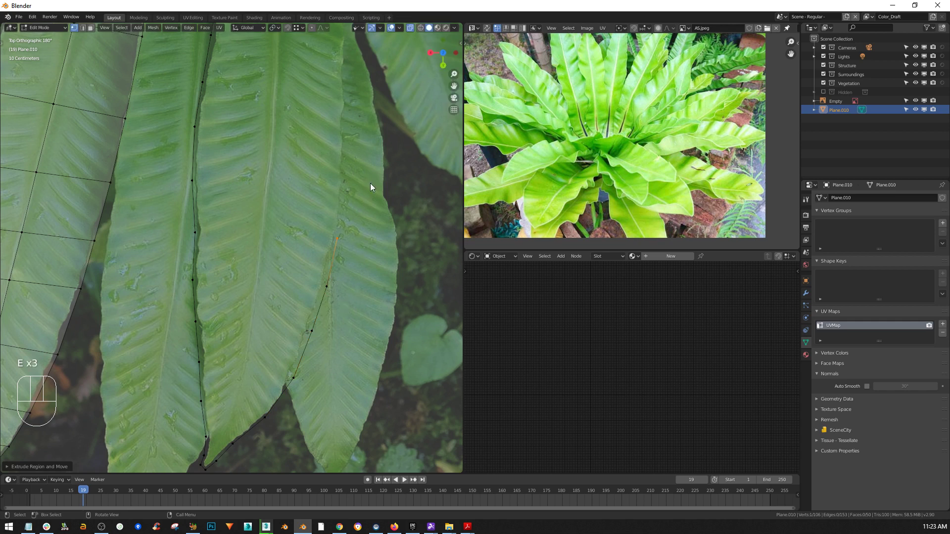
Continue extruding vertices up the middle of the third leaf's right edge, along the overlap with the leaf behind
middle_click_drag(336, 193, 295, 296, "shift")
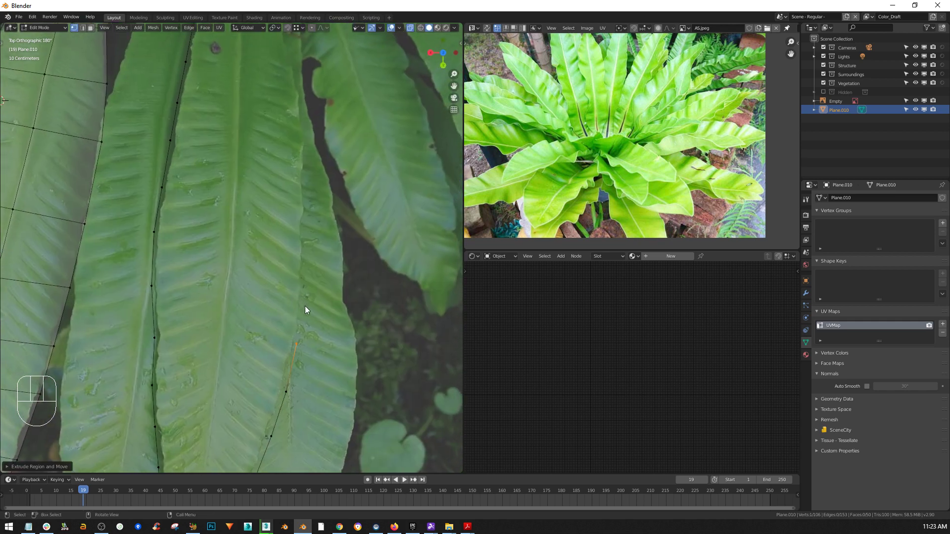
key("e")
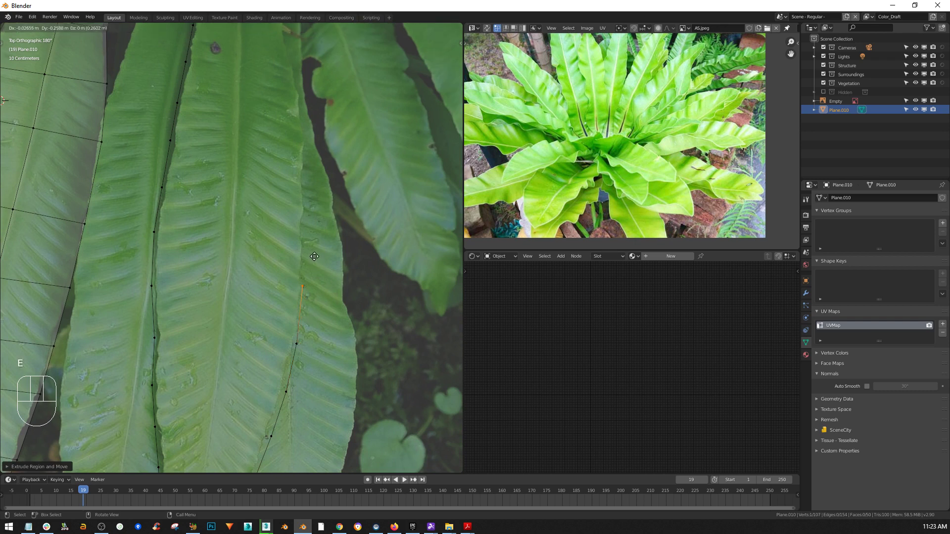
left_click(314, 254)
key("e")
left_click(315, 228)
key("e")
left_click(309, 248)
key("e")
left_click(311, 165)
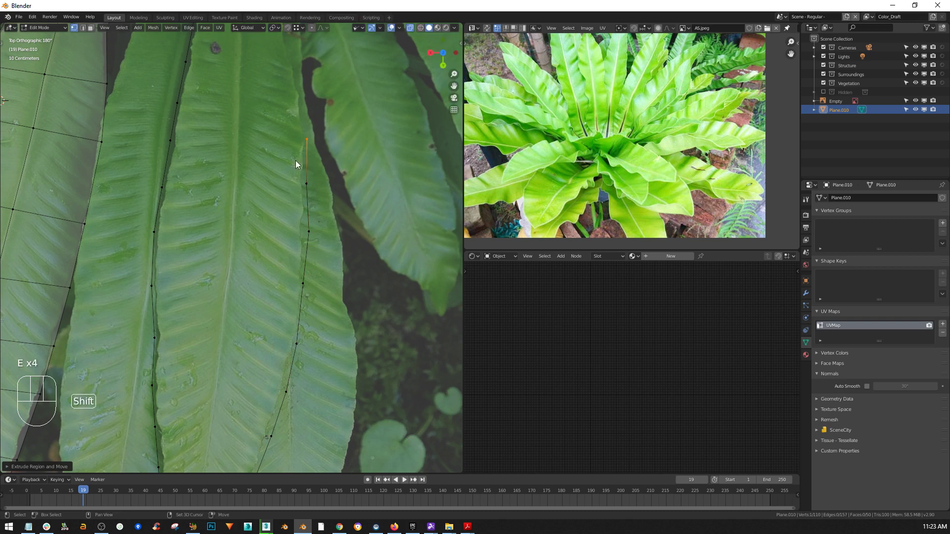
Extrude vertices along the upper part of the third leaf's right edge, ending level with the left edge's first vertex
middle_click_drag(295, 160, 313, 331, "shift")
key("e")
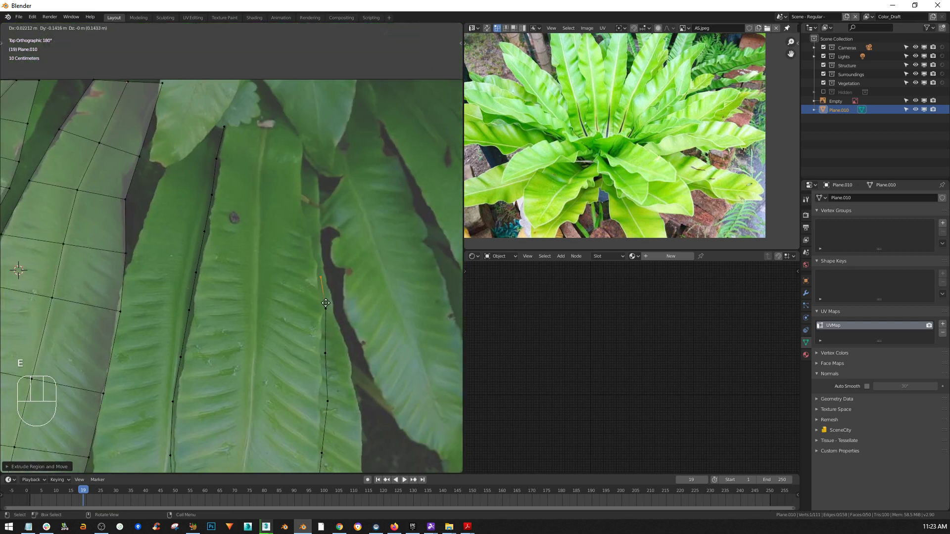
left_click(325, 293)
key("e")
left_click(317, 250)
key("e")
left_click(307, 206)
key("e")
left_click(297, 159)
key("e")
left_click(297, 117)
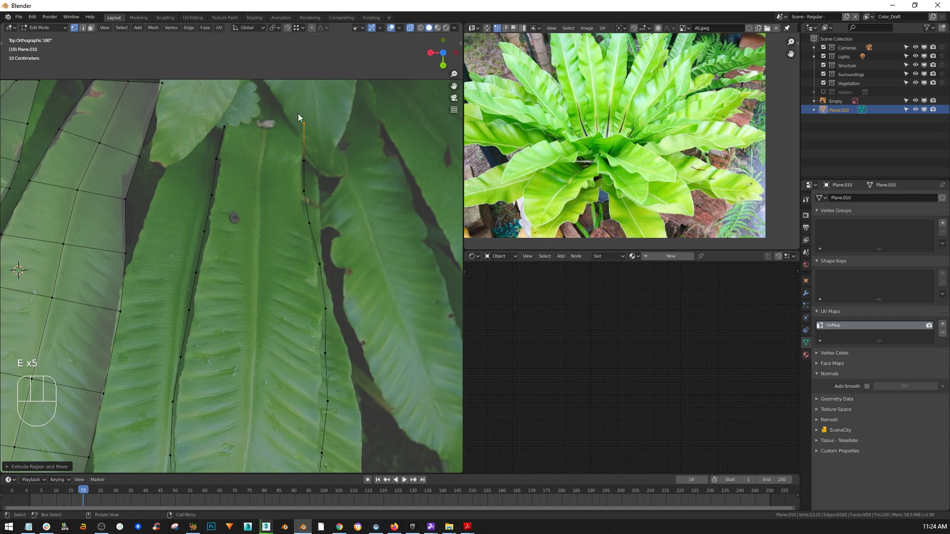
Join the third leaf's two upper end vertices with an edge and fill the outline with faces down to the tip
left_click_drag(318, 90, 215, 142)
key("f")
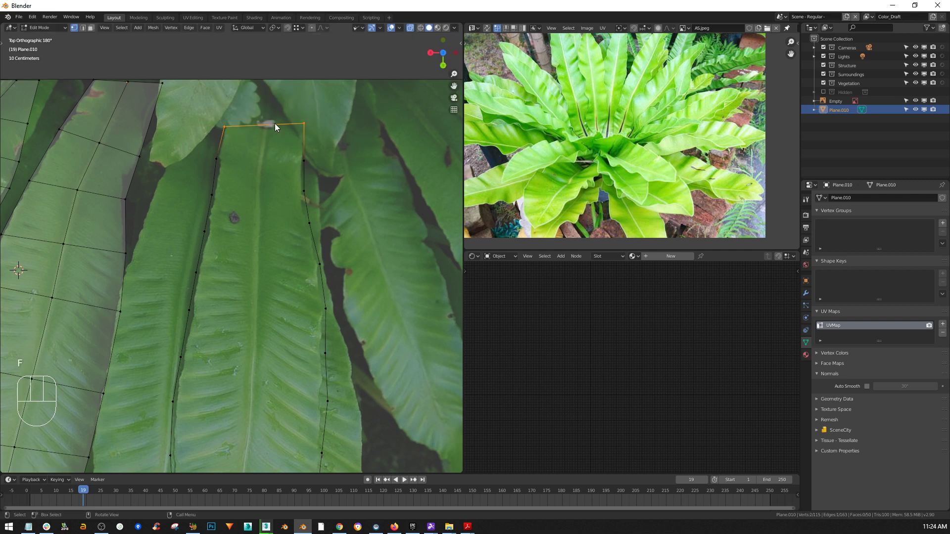
key("f")
key("f")
key("f")
key("f")
key("f")
key("f")
key("f")
key("f")
key("f")
key("f")
key("f")
key("f")
key("f")
key("f")
key("f")
key("f")
key("f")
key("f")
key("f")
key("f")
scroll(274, 133, "down", 3)
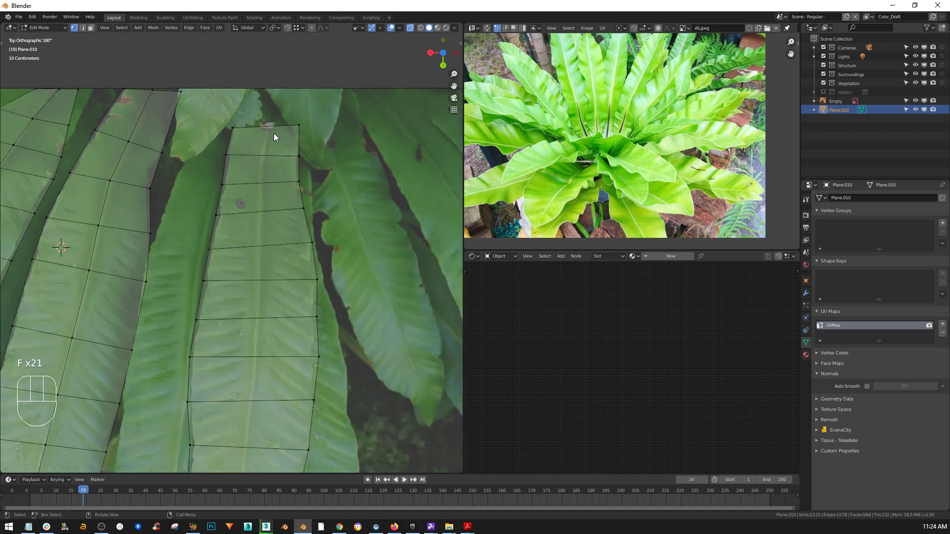
Add one lengthwise loop cut centred on the third leaf
key("ctrl+r")
left_click(254, 324)
right_click(253, 325)
mouse_move(254, 325)
middle_mouse_down()
mouse_move(255, 311)
mouse_move(253, 326)
middle_mouse_up()
Scale the third leaf's top row to about 0.87 with smooth proportional editing at a size of 0.42
scroll(295, 120, "up", 5)
left_click_drag(297, 187, 211, 244)
key("s")
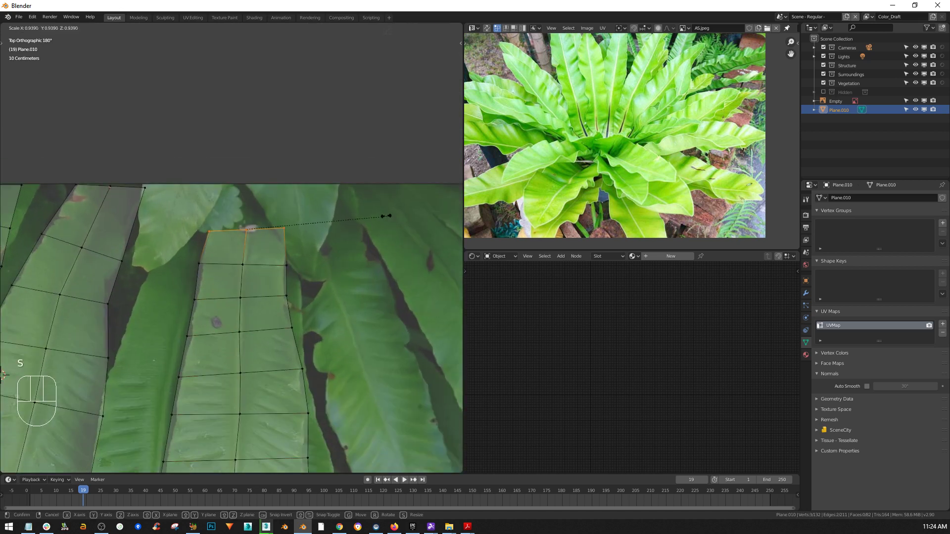
right_click(349, 211)
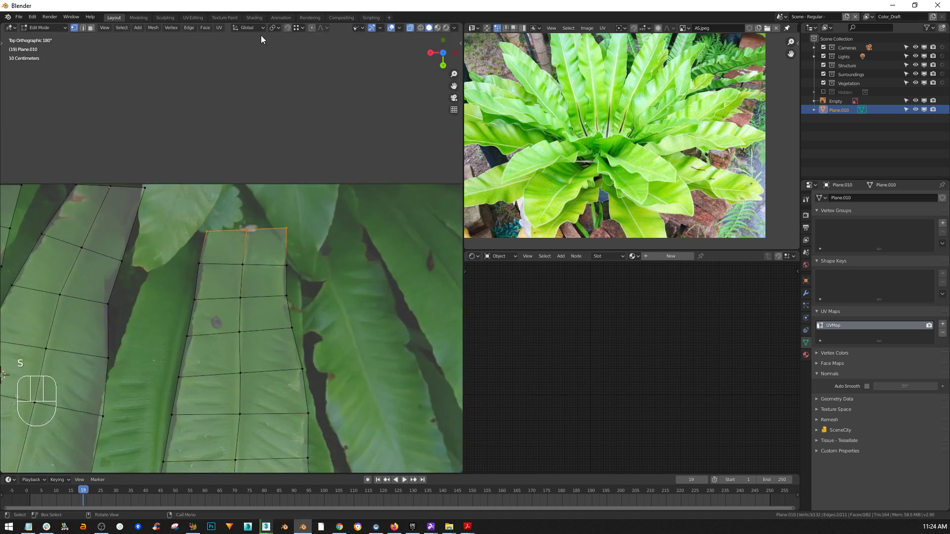
left_click(311, 29)
key("s")
scroll(333, 227, "up", 3)
scroll(333, 227, "down", 2)
scroll(333, 228, "up", 7)
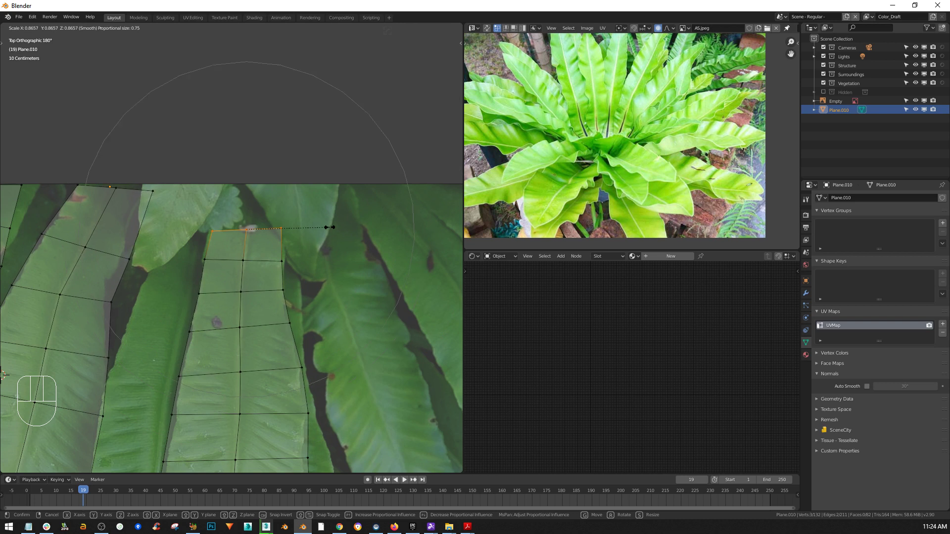
scroll(333, 227, "down", 2)
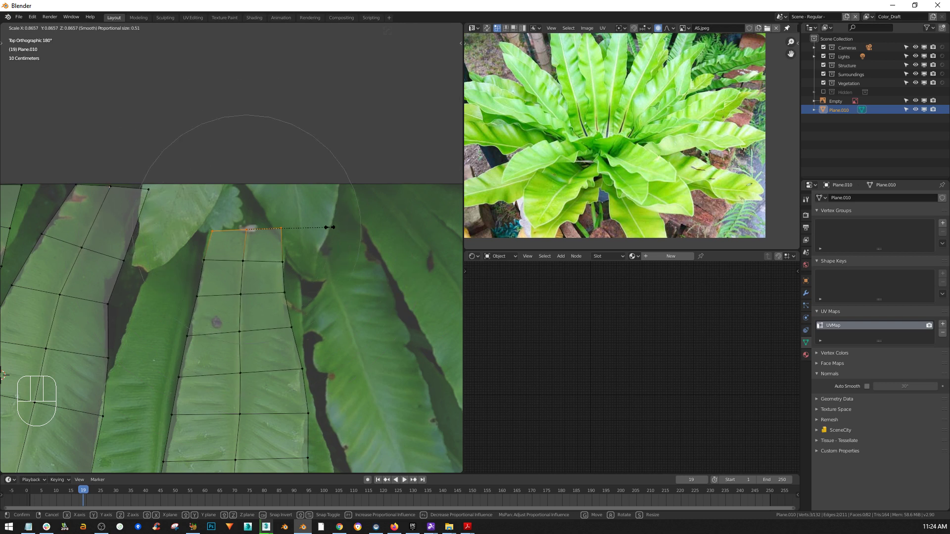
scroll(333, 227, "up", 4)
scroll(333, 227, "down", 9)
scroll(333, 227, "down", 4)
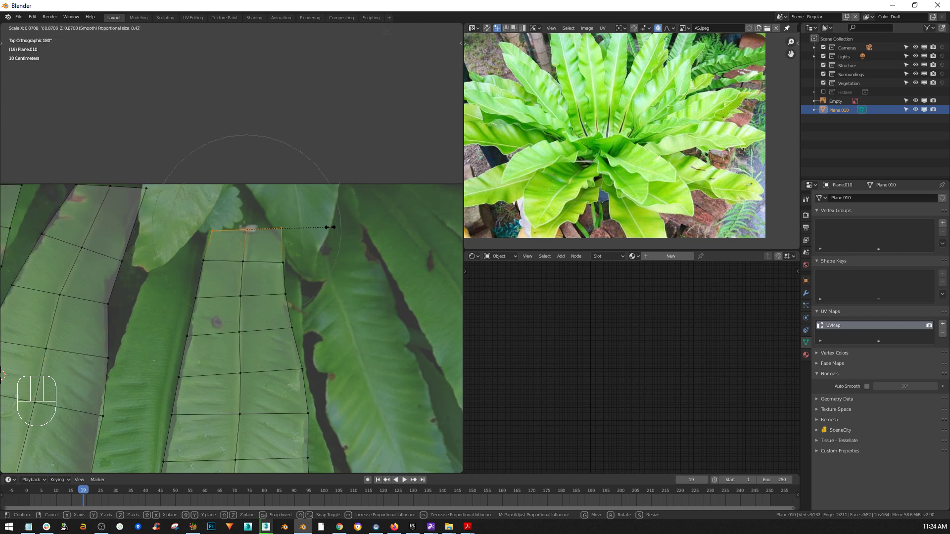
scroll(333, 227, "up", 12)
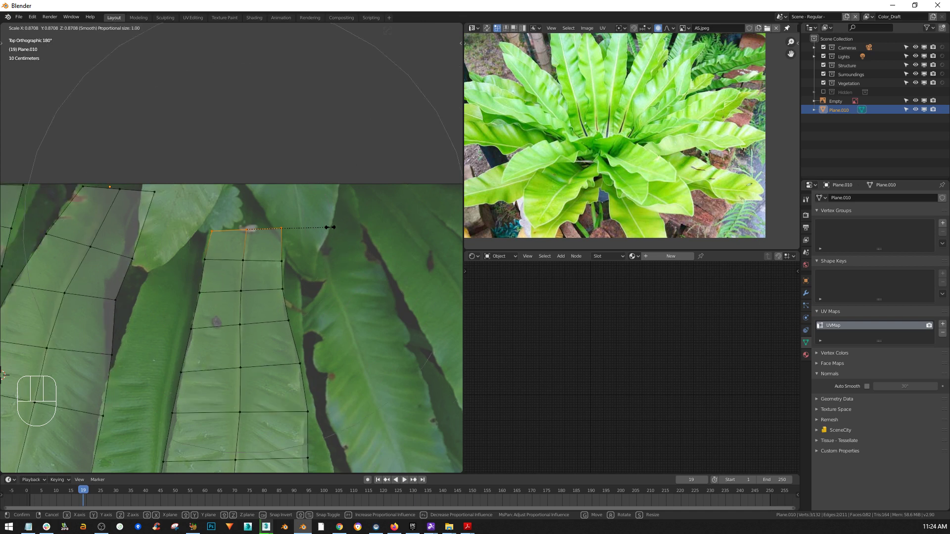
scroll(333, 227, "up", 1)
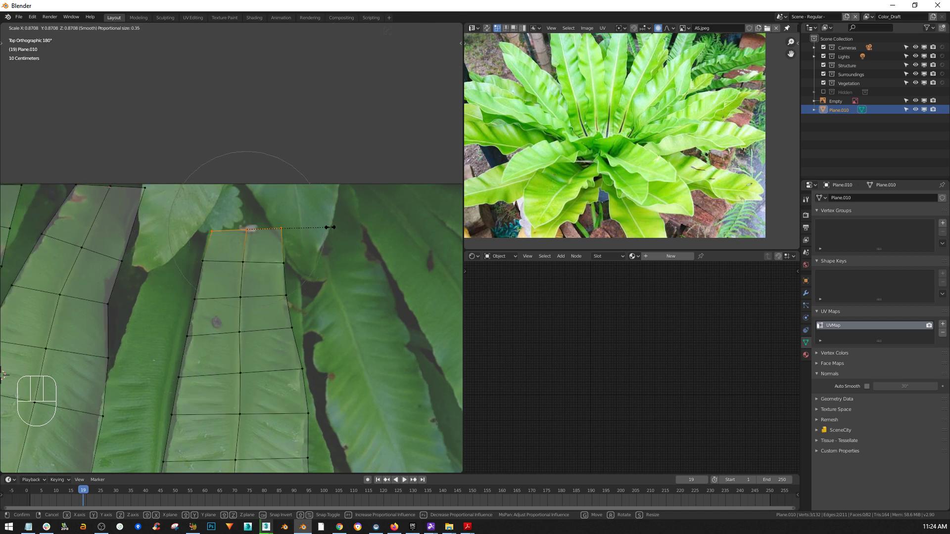
scroll(330, 227, "down", 2)
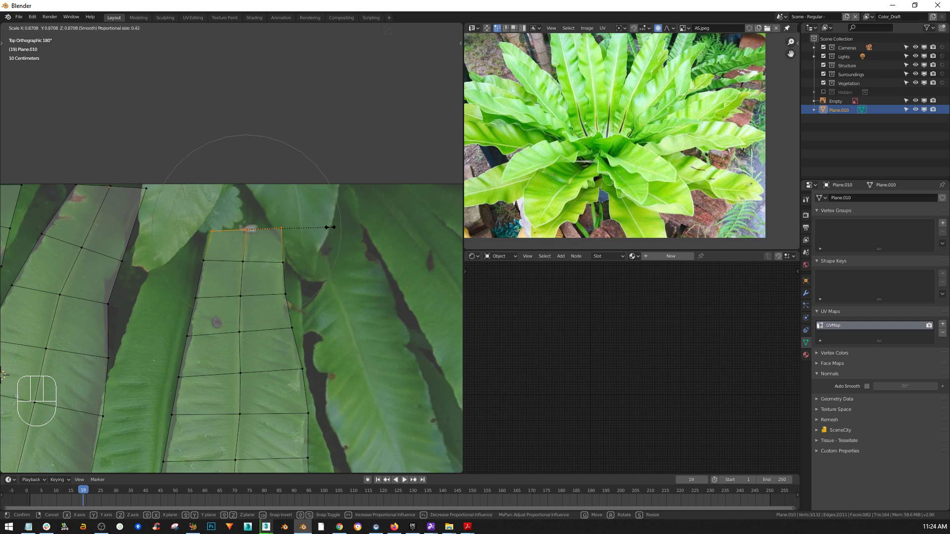
left_click(296, 219)
Turn off X-ray and return to Object Mode with all three leaves in view
scroll(294, 220, "down", 2)
middle_click_drag(312, 304, 291, 248, "shift")
scroll(305, 214, "down", 2)
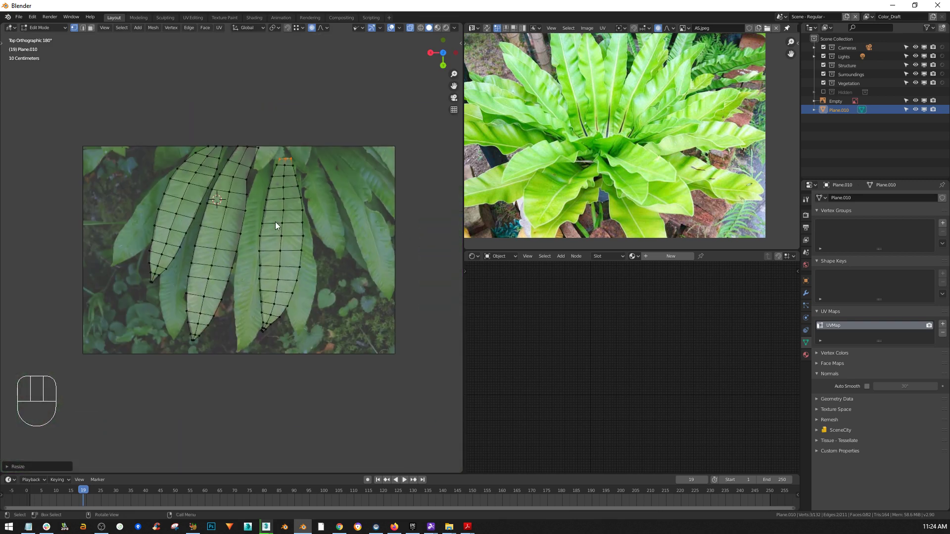
key("alt+z")
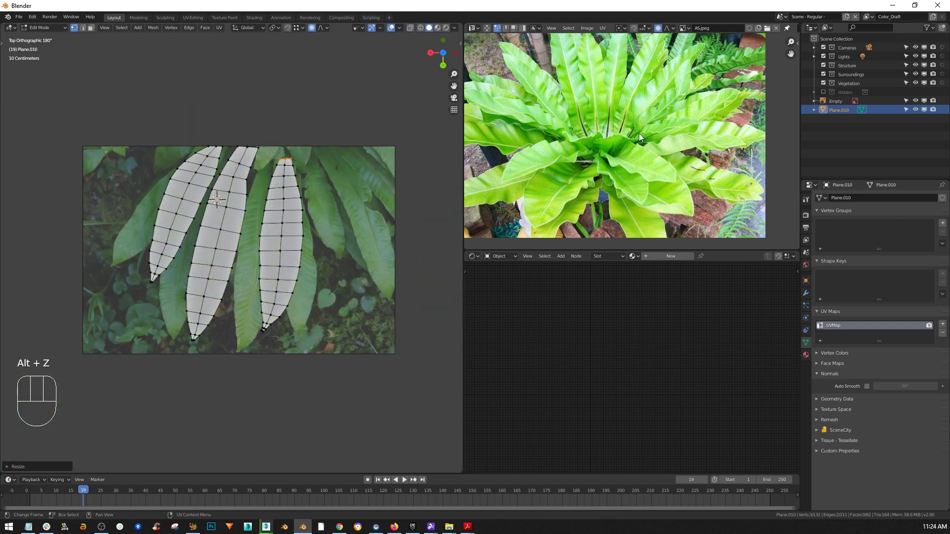
middle_click_drag(134, 221, 132, 220)
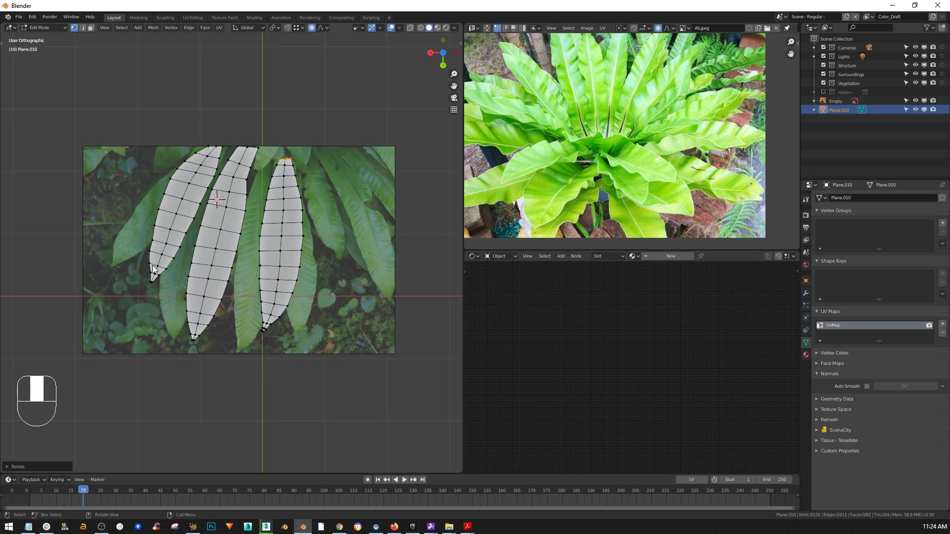
key("Tab")
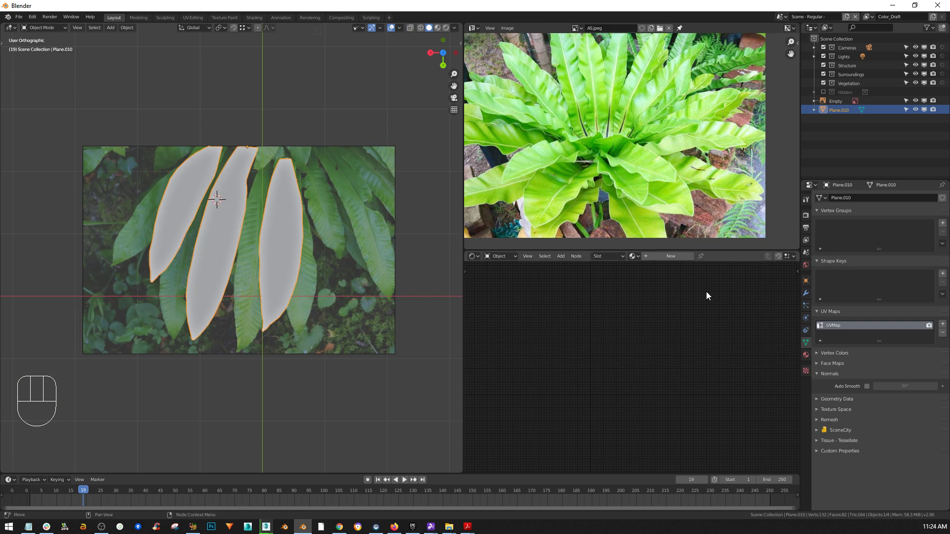
Create a new material for the leaf mesh and name it Plant
left_click(806, 354)
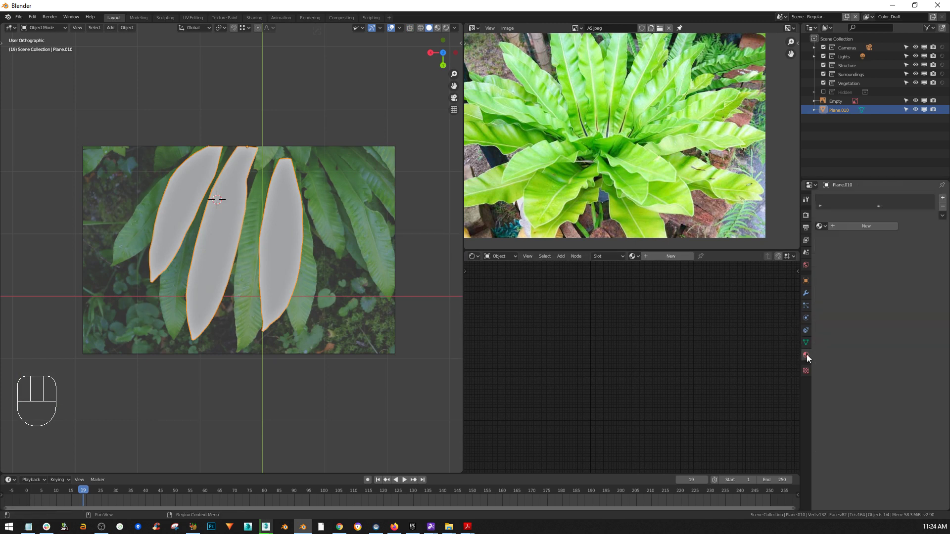
left_click(862, 225)
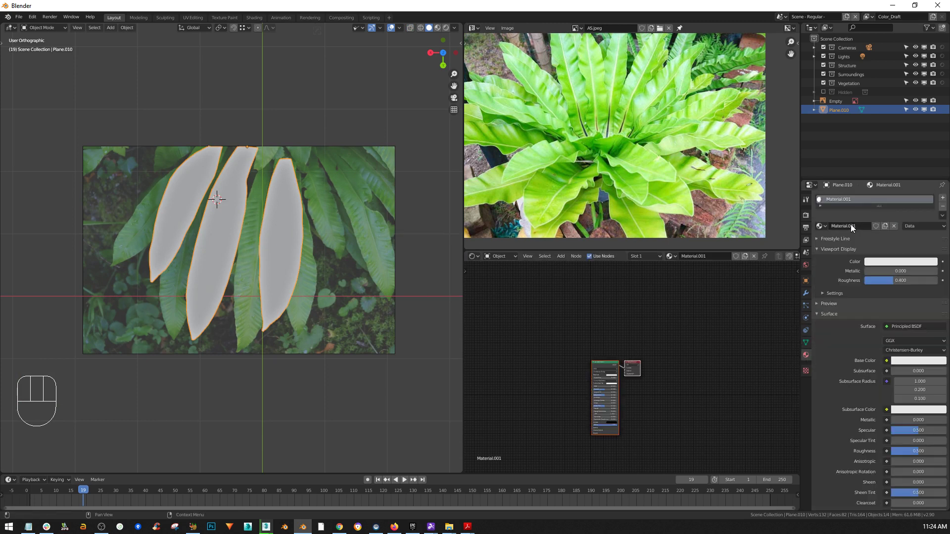
left_click(851, 225)
type("P")
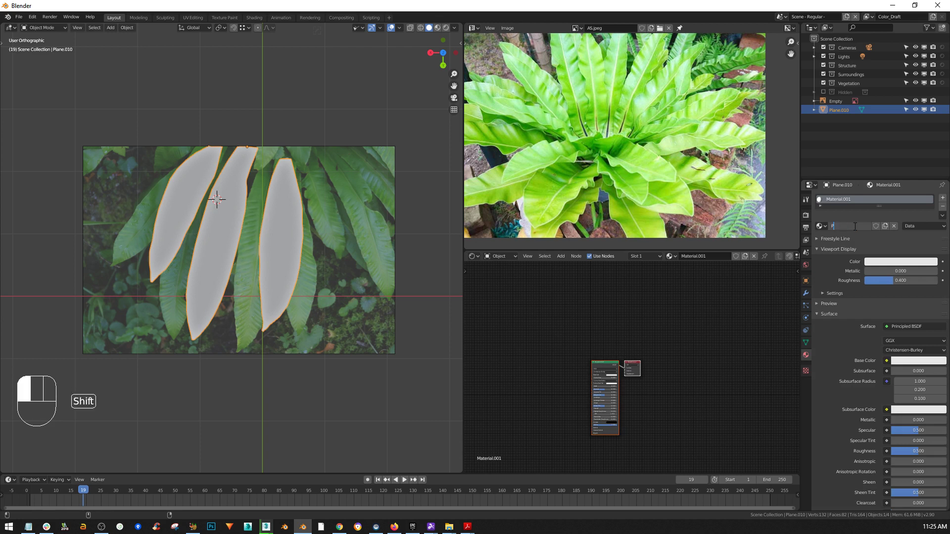
type("lant")
key("Return")
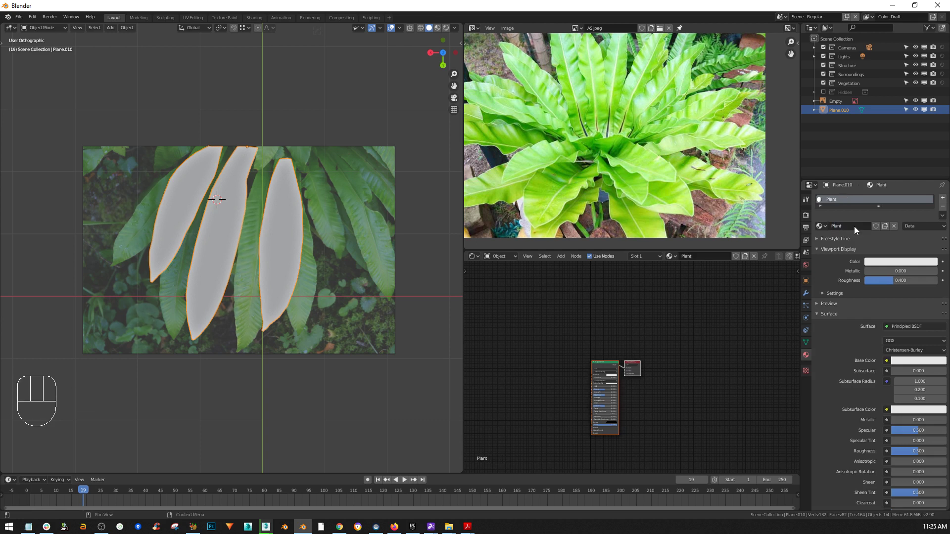
middle_click_drag(658, 415, 706, 377)
scroll(672, 343, "up", 4)
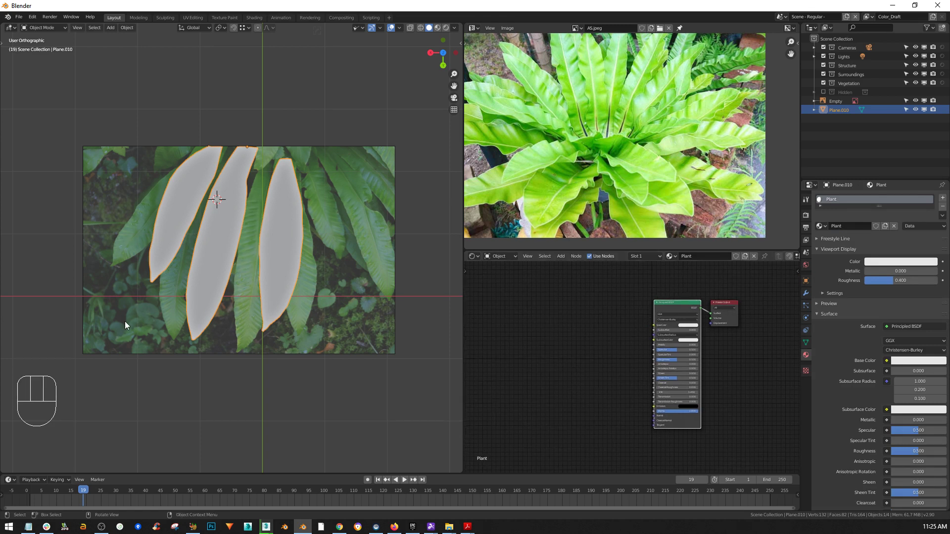
Search the add-ons in the preferences for "node" to check whether Node Wrangler is enabled, and close the preferences
key("ctrl+alt+u")
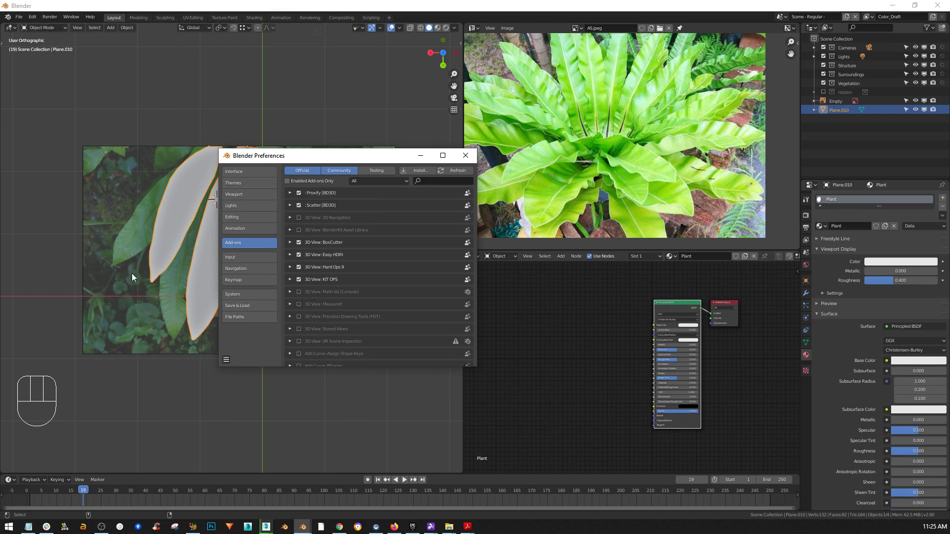
left_click(34, 18)
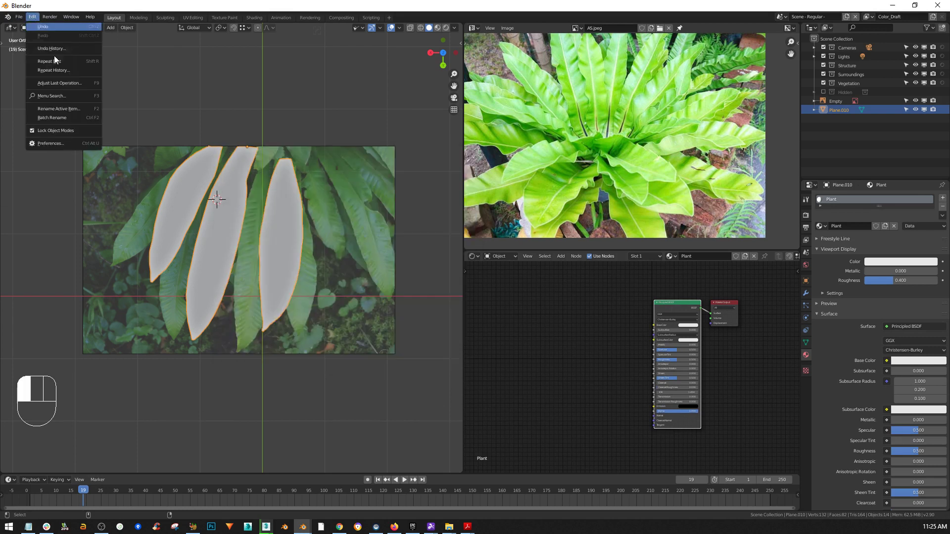
left_click(31, 18)
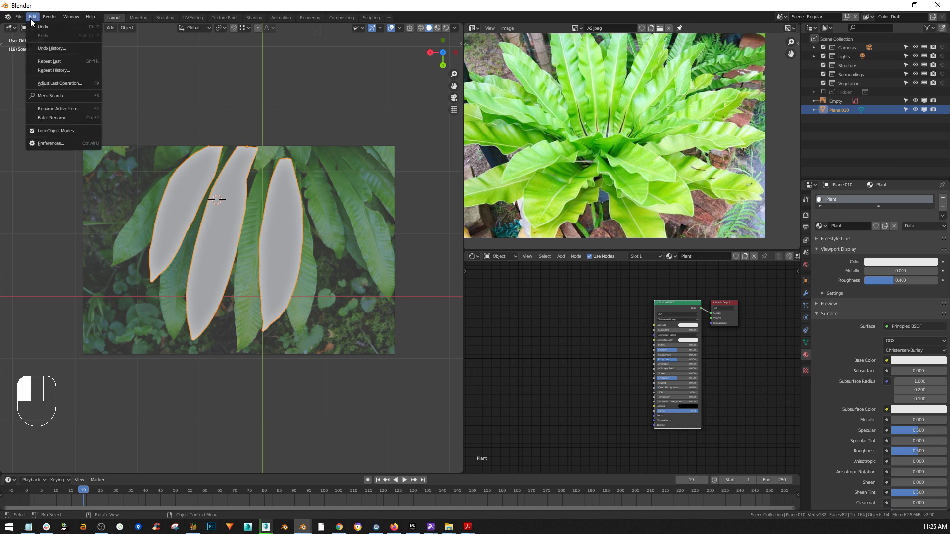
left_click(68, 144)
left_click_drag(330, 159, 336, 111)
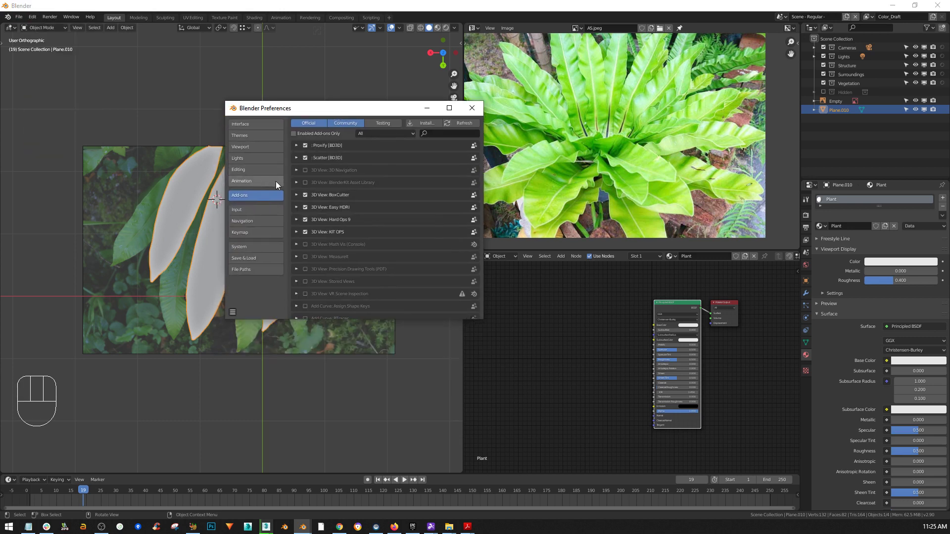
left_click(438, 133)
type("node")
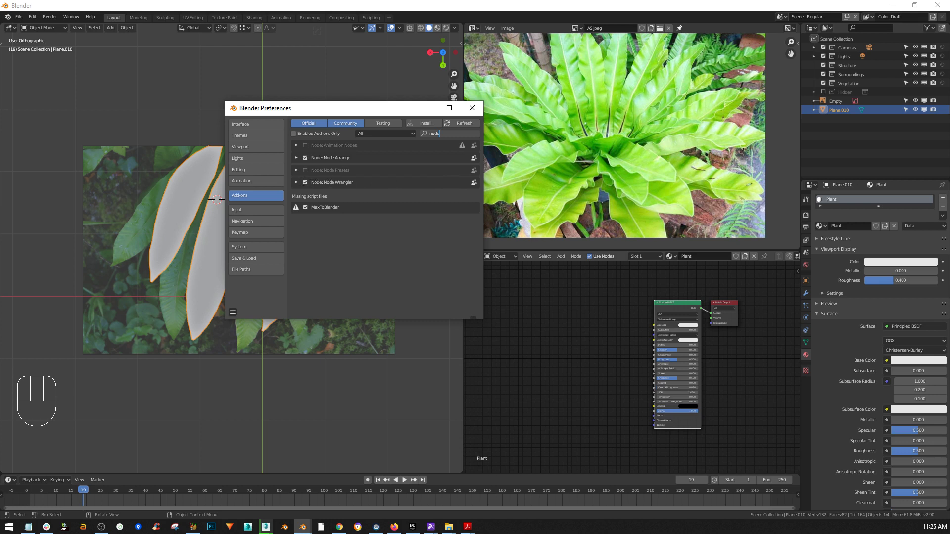
left_click(473, 108)
middle_click_drag(615, 367, 595, 360)
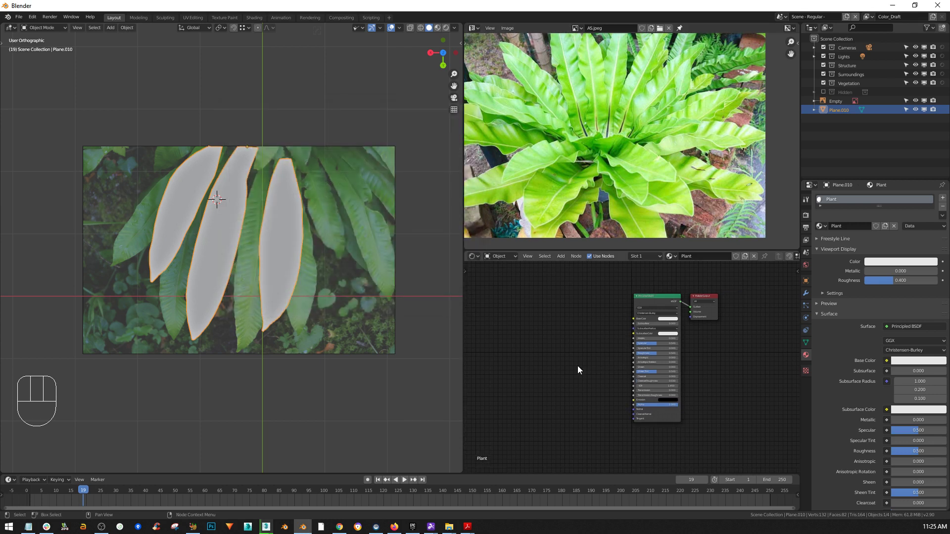
Add an Image Texture with Mapping and Texture Coordinate nodes to the Principled BSDF's base colour and space the new nodes away from the shader
scroll(649, 303, "up", 2)
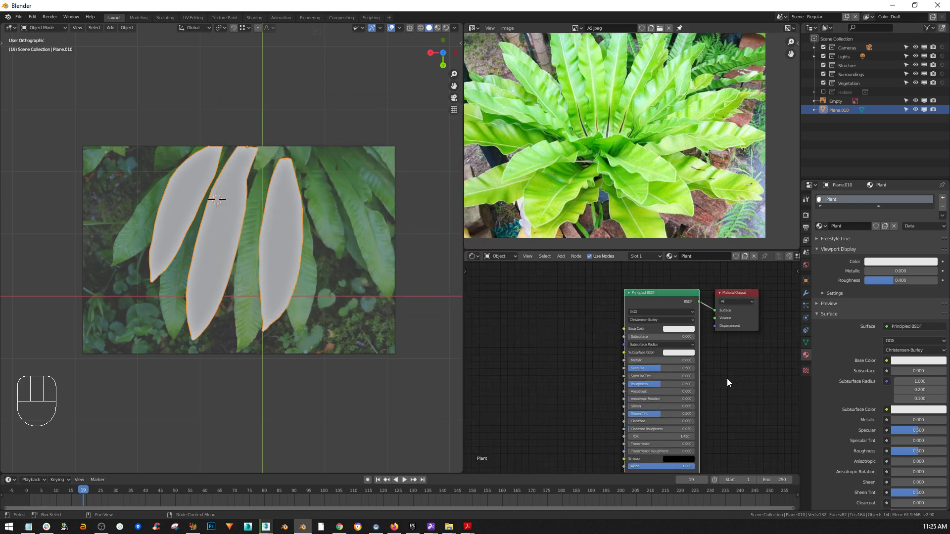
scroll(594, 360, "down", 3)
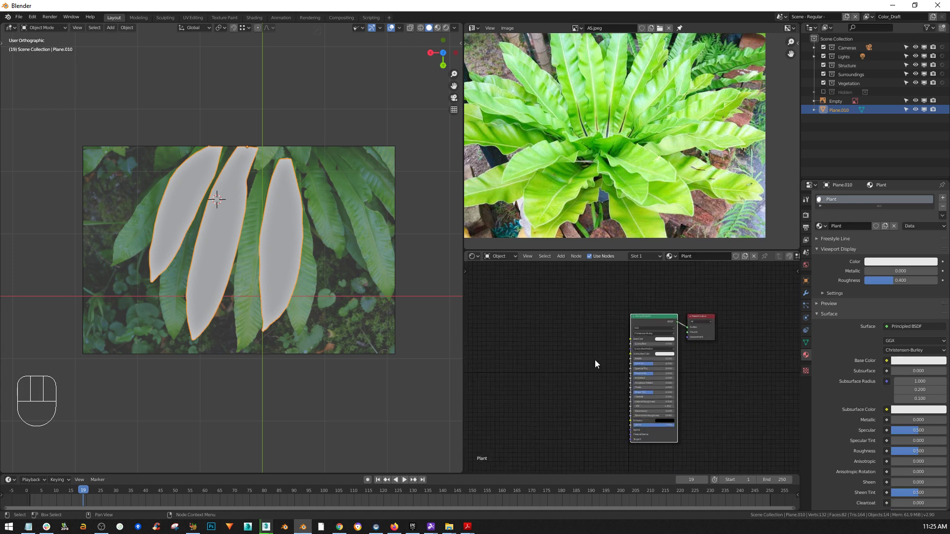
key("ctrl+t")
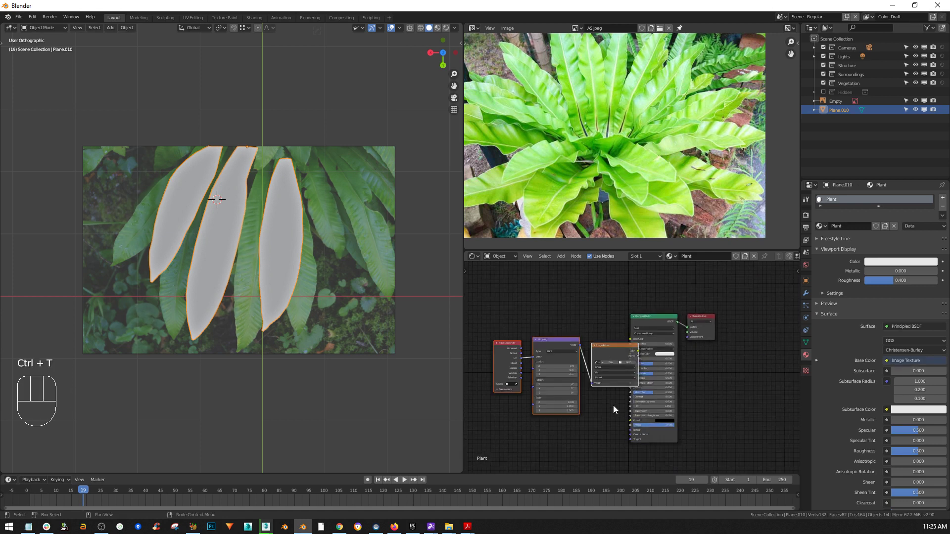
key("g")
left_click(558, 372)
scroll(560, 373, "up", 3)
middle_click_drag(616, 350, 678, 341)
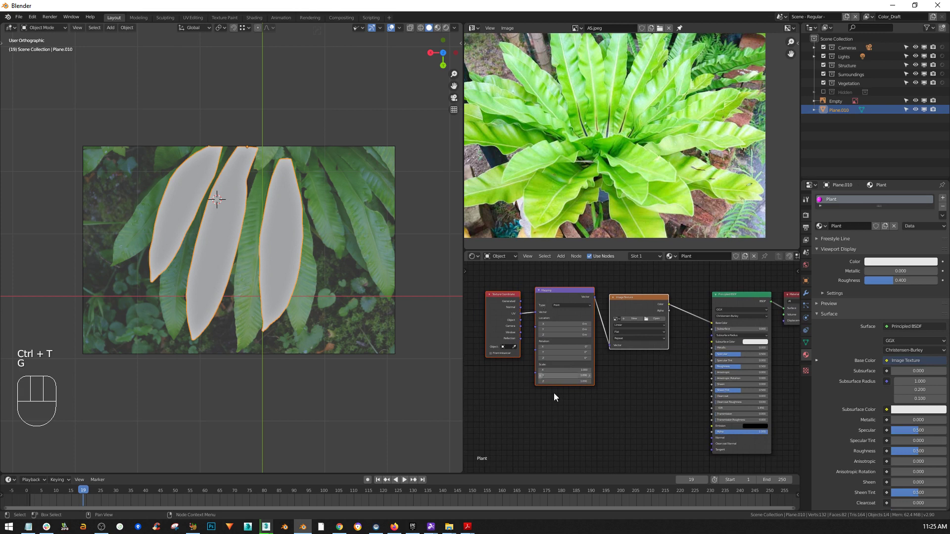
scroll(590, 329, "up", 2)
middle_click_drag(708, 384, 690, 383)
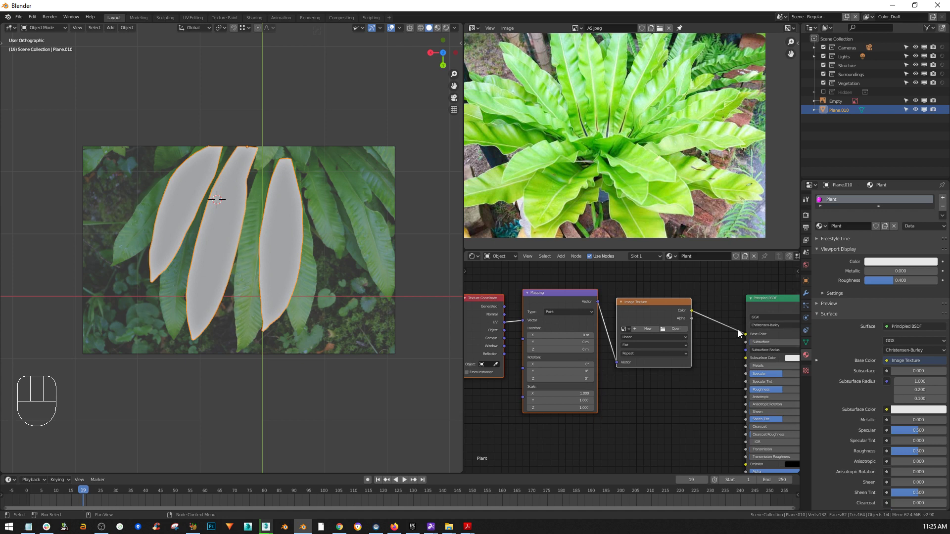
Assign the existing AS LEAF.jpg image to the Plant material's Image Texture node
scroll(617, 157, "down", 3)
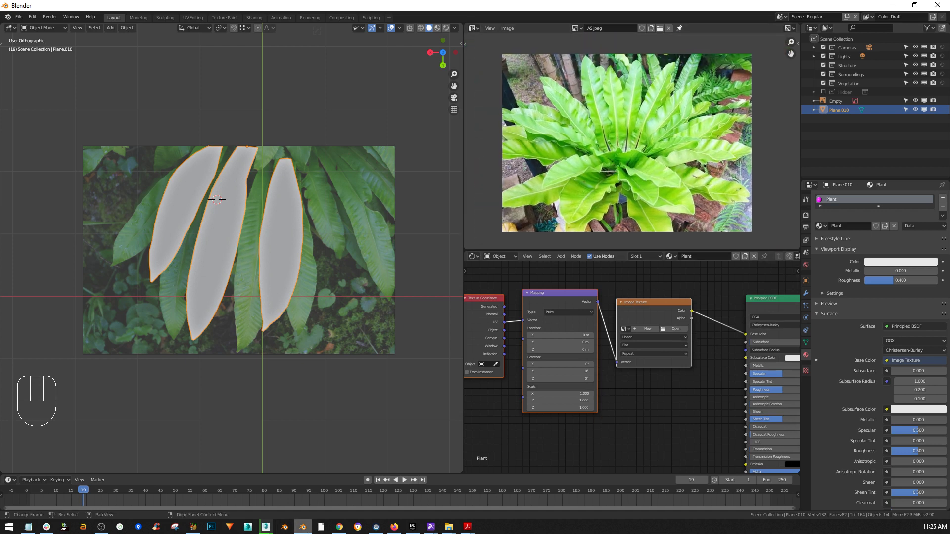
left_click(580, 31)
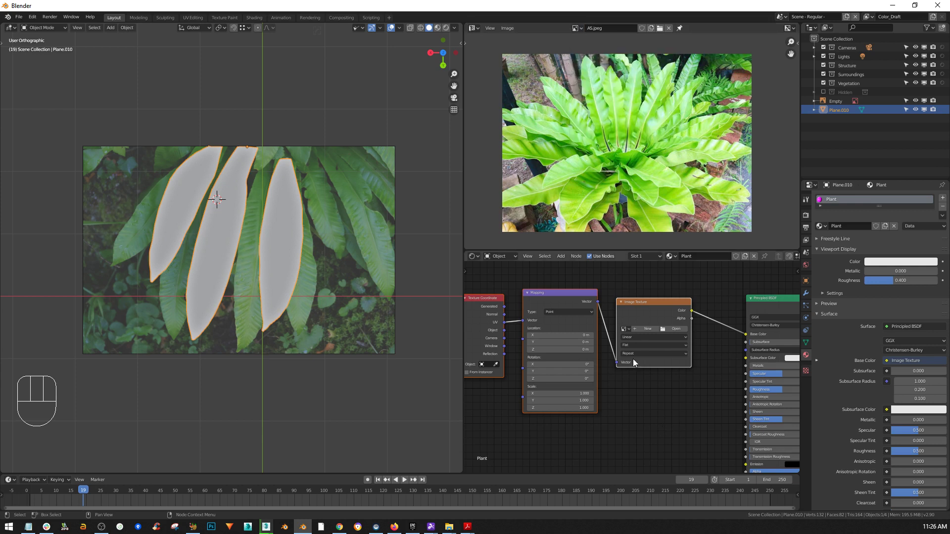
scroll(641, 373, "up", 4)
left_click(607, 322)
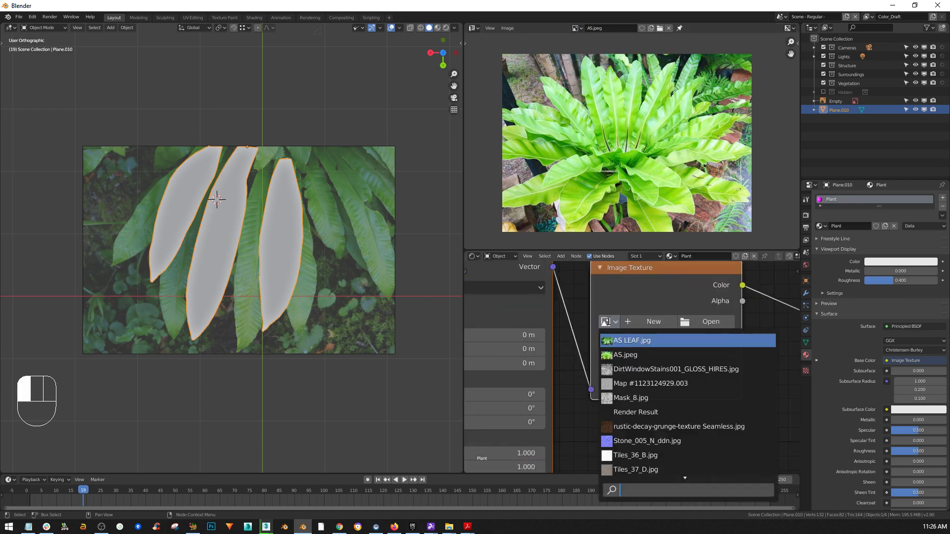
left_click(631, 341)
Set the solid viewport shading colour to Texture and view the leaves straight from above
scroll(290, 303, "down", 3)
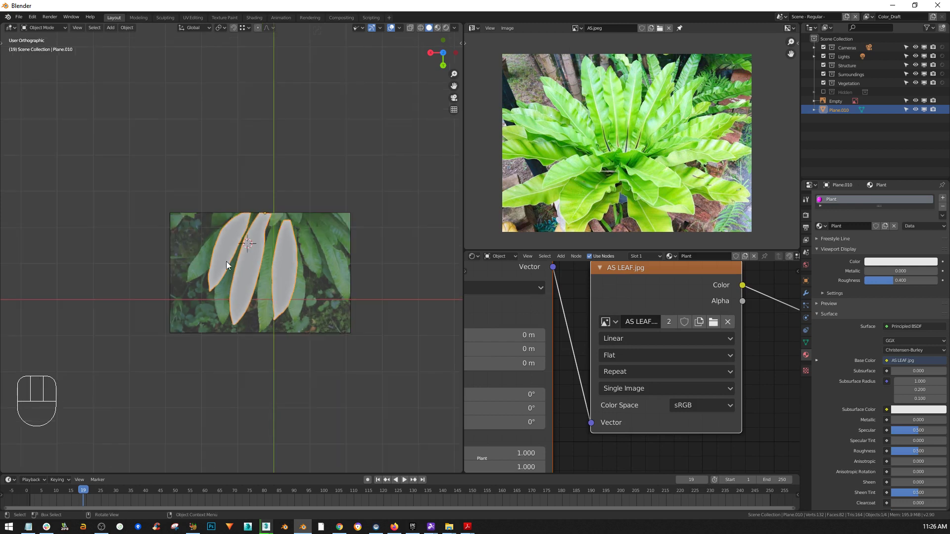
scroll(280, 263, "up", 4)
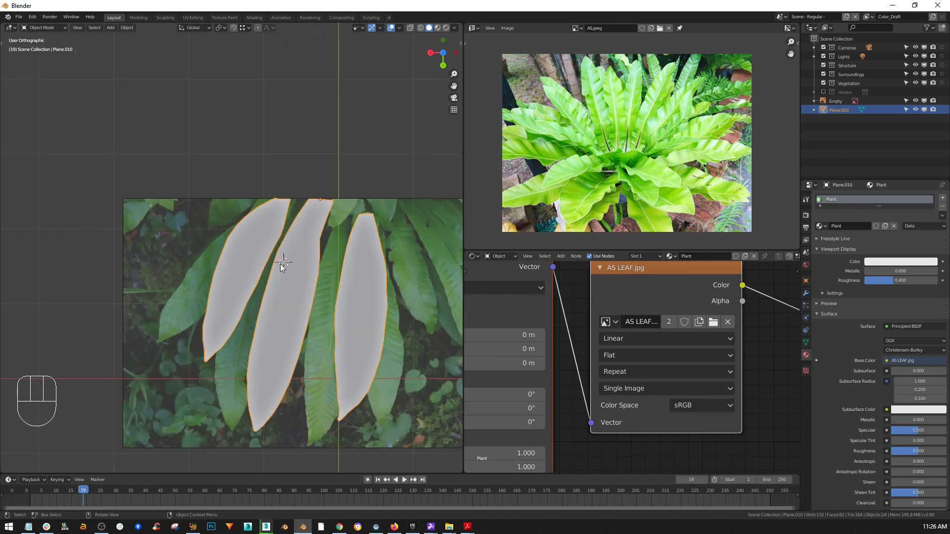
left_click(454, 28)
left_click(488, 143)
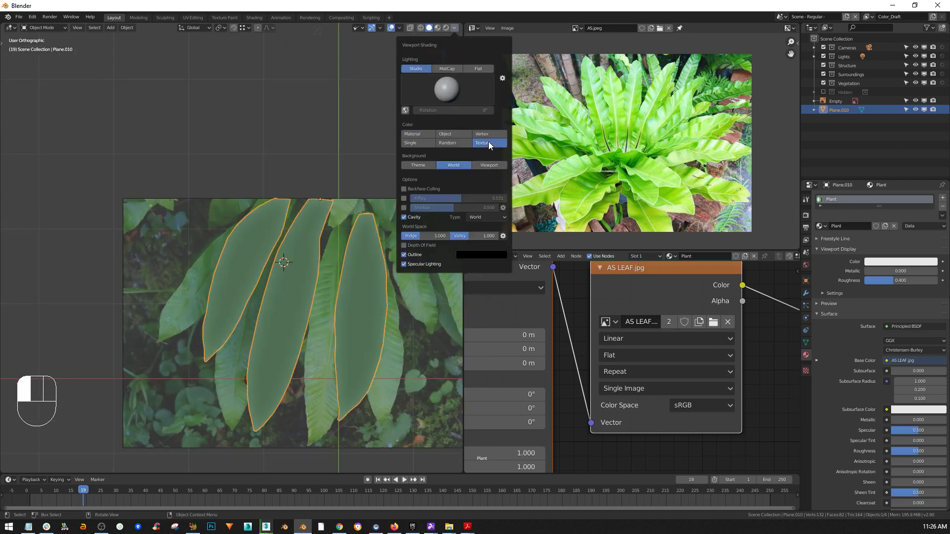
mouse_move(353, 314)
middle_mouse_down()
mouse_move(351, 250)
mouse_move(355, 317)
mouse_move(231, 167)
middle_mouse_up()
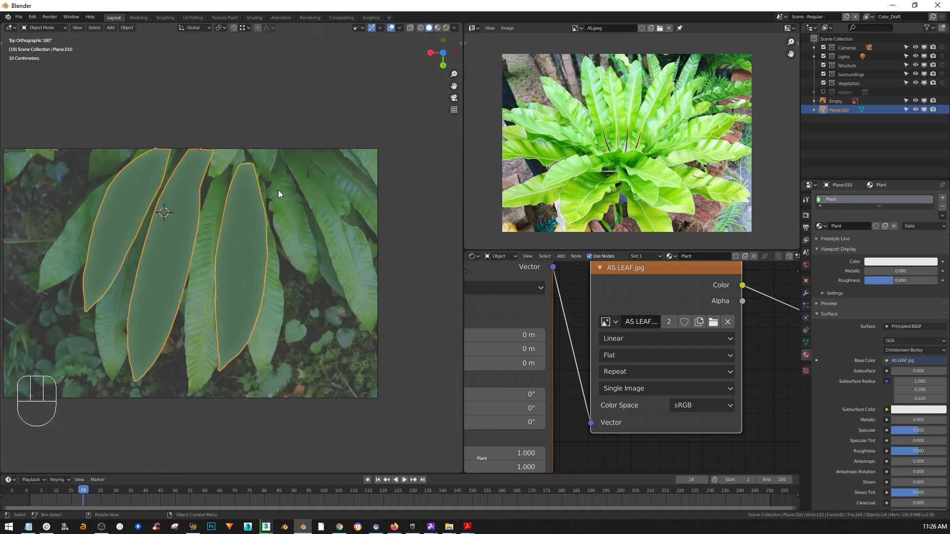
middle_click_drag(193, 240, 231, 226, "shift")
Hide the reference photo in the viewport and select the leaf mesh again
left_click(329, 282)
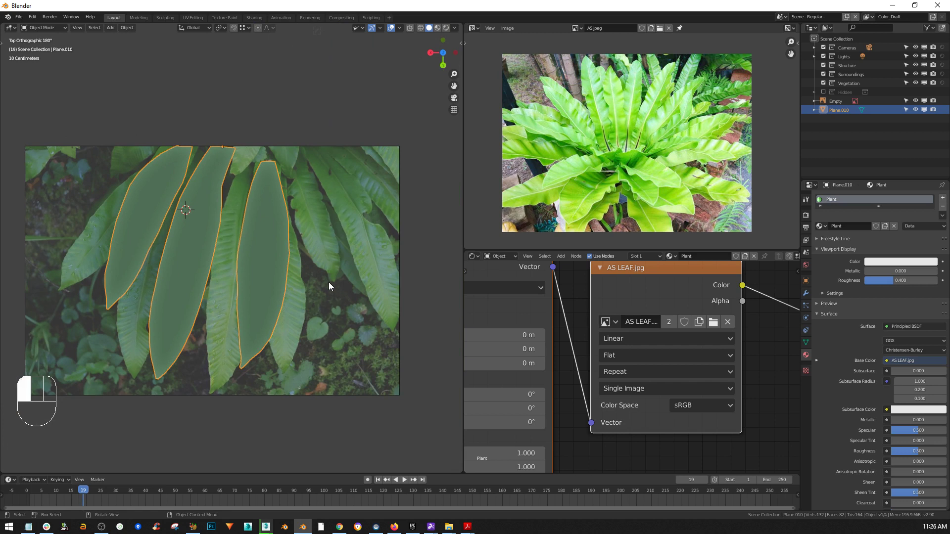
key("h")
left_click(284, 267)
middle_click_drag(281, 262, 287, 243, "shift")
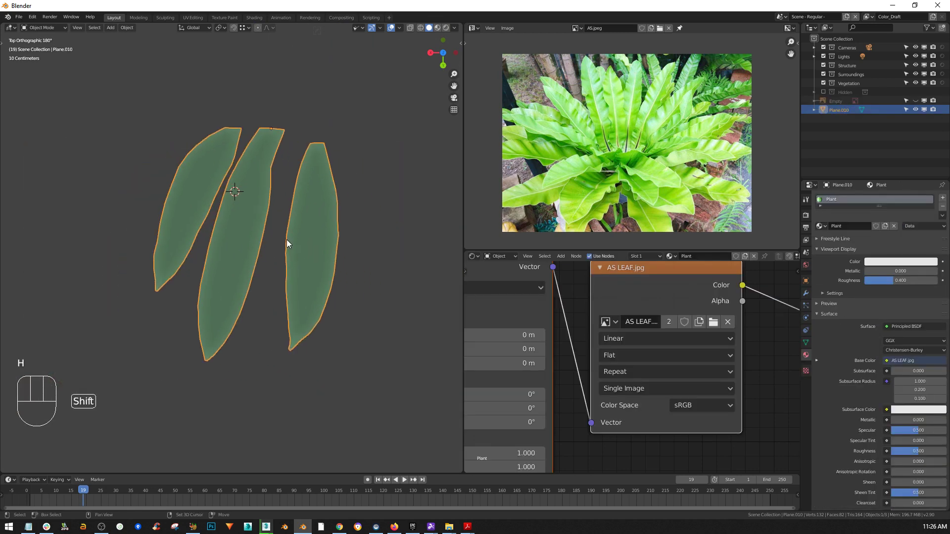
scroll(271, 227, "up", 4)
scroll(290, 252, "down", 4)
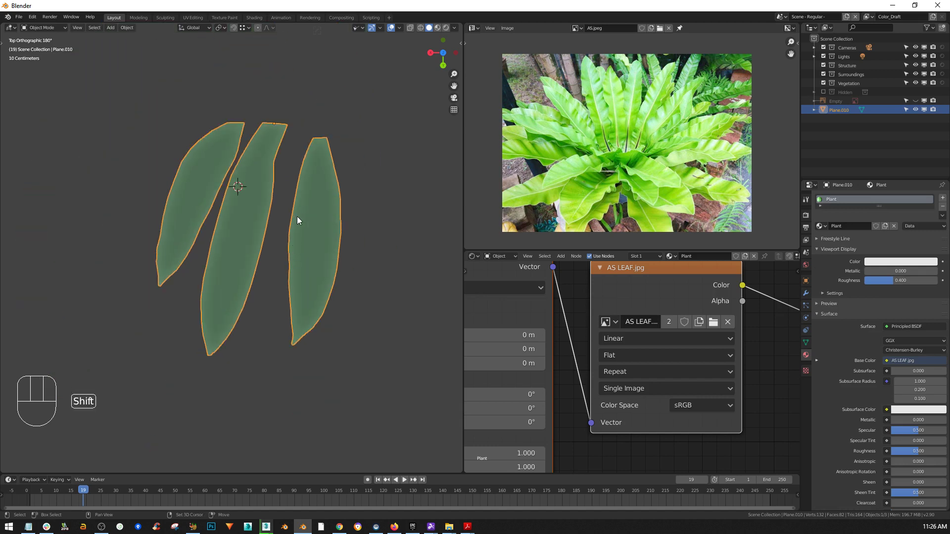
middle_click_drag(297, 216, 295, 239, "shift")
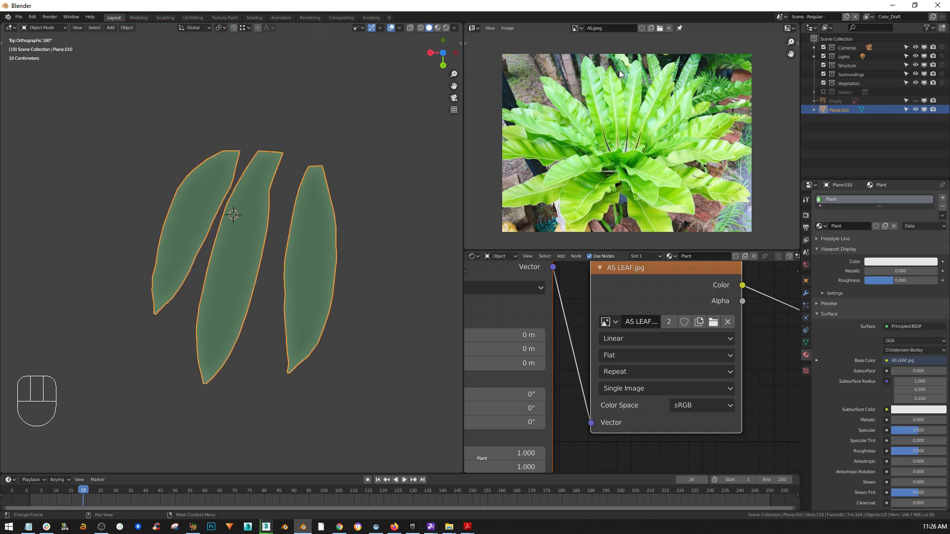
Display AS LEAF.jpg in the image editor with the whole photo in view
left_click(579, 28)
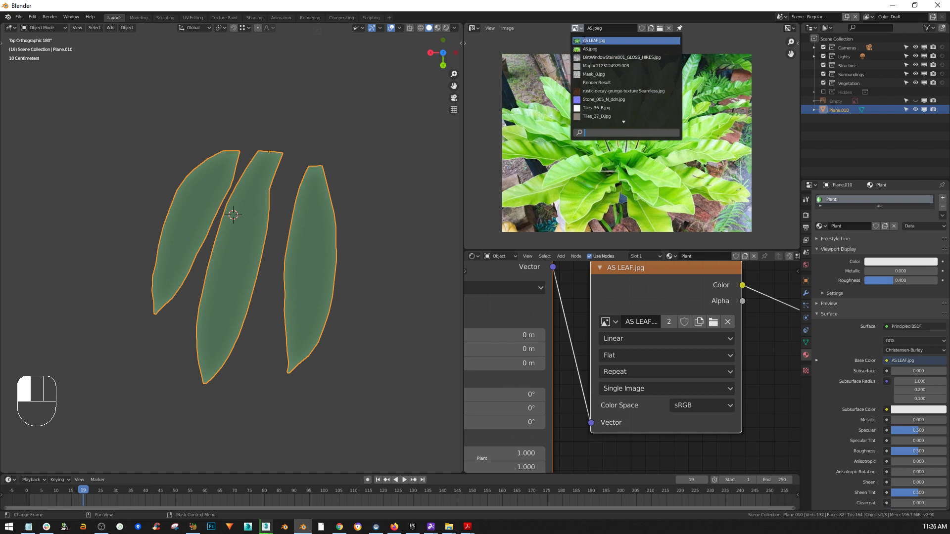
left_click(585, 41)
scroll(587, 83, "down", 3)
scroll(601, 123, "up", 3)
scroll(612, 96, "down", 1)
scroll(613, 96, "down", 1)
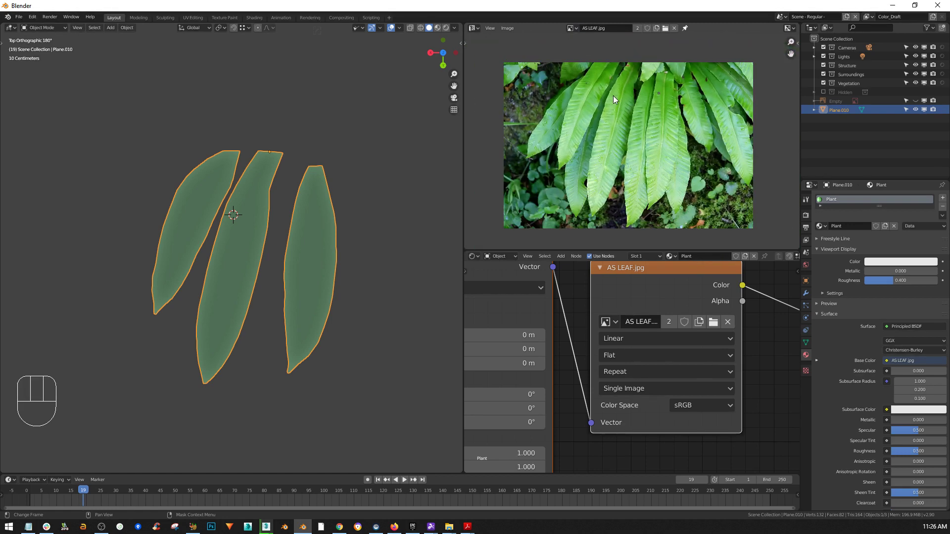
Select all three leaves in Edit Mode and UV-map them with Project From View
middle_click(257, 262)
key("Tab")
left_click_drag(389, 99, 111, 468)
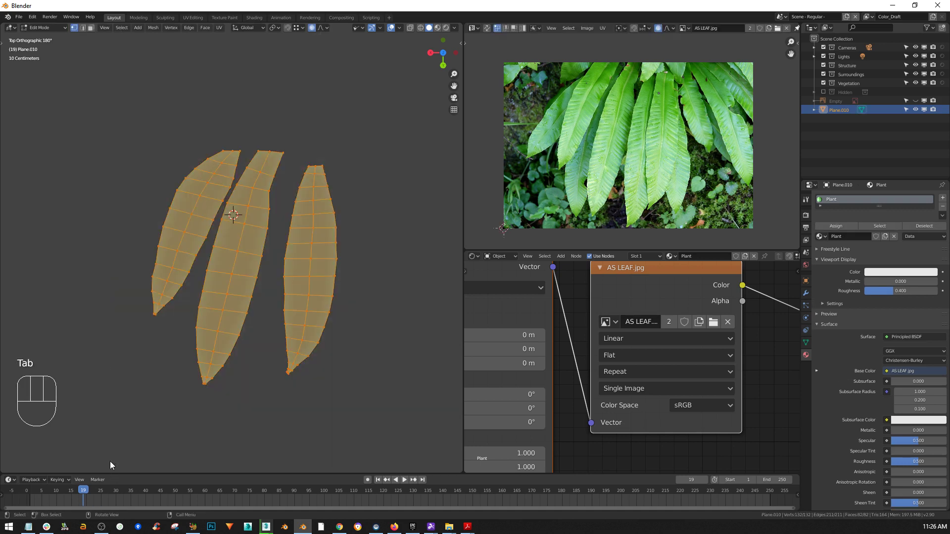
key("u")
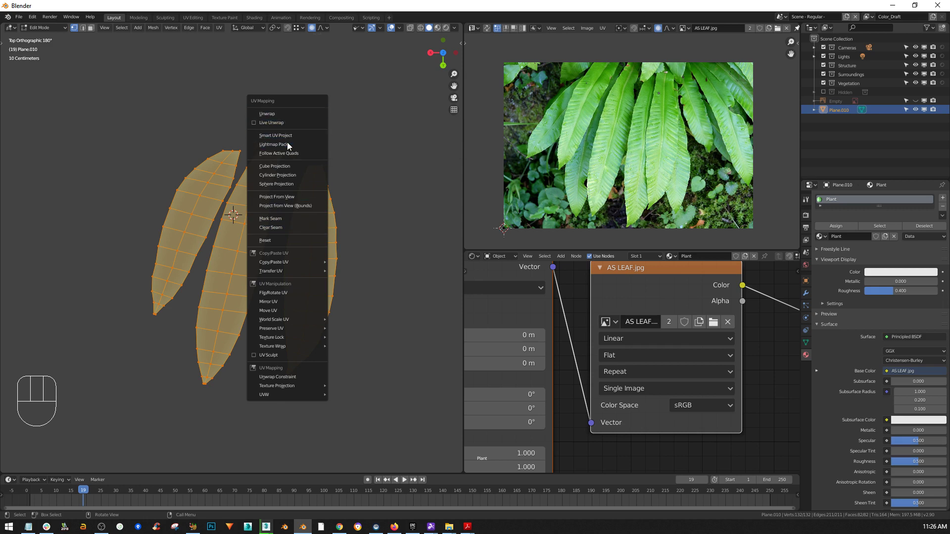
left_click(288, 197)
scroll(252, 261, "up", 2)
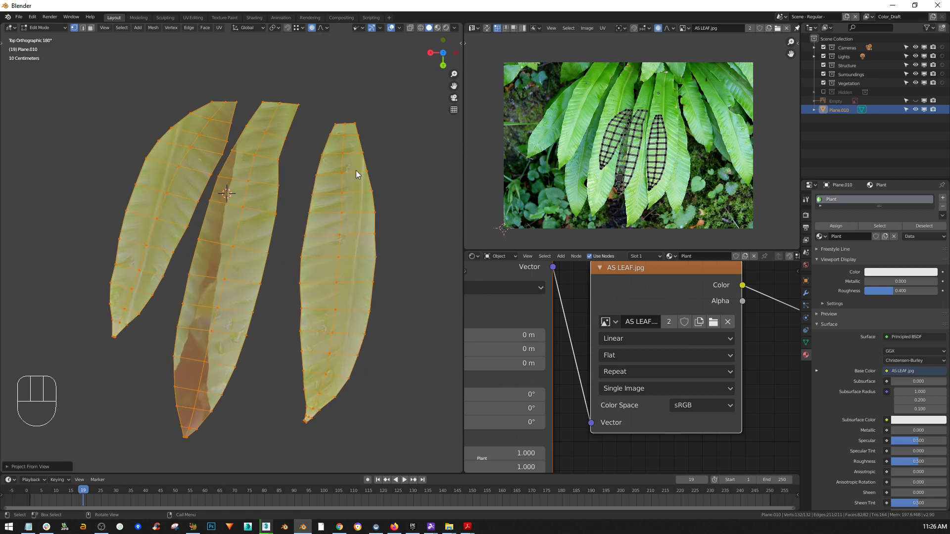
Select all the leaf UVs and scale them up to about 2.16 over the photo
scroll(626, 136, "up", 3)
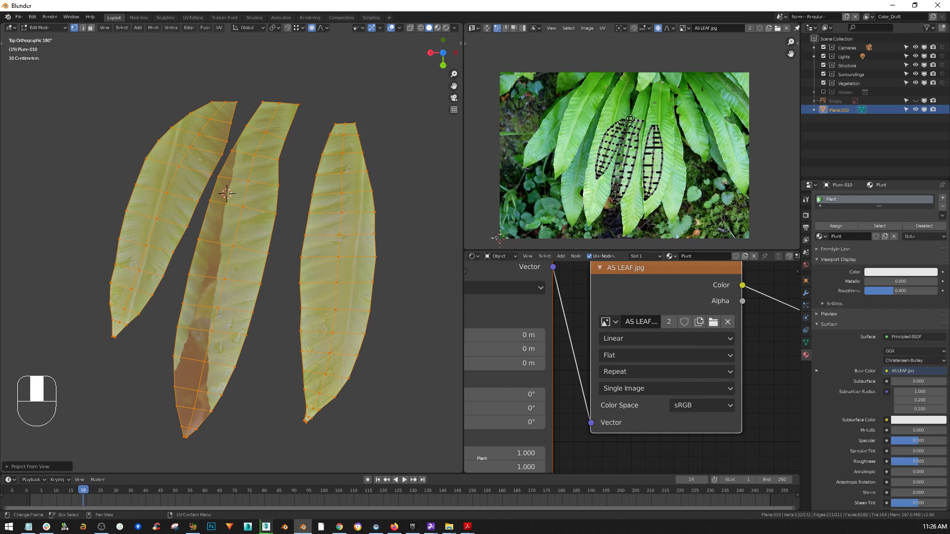
scroll(627, 136, "down", 3)
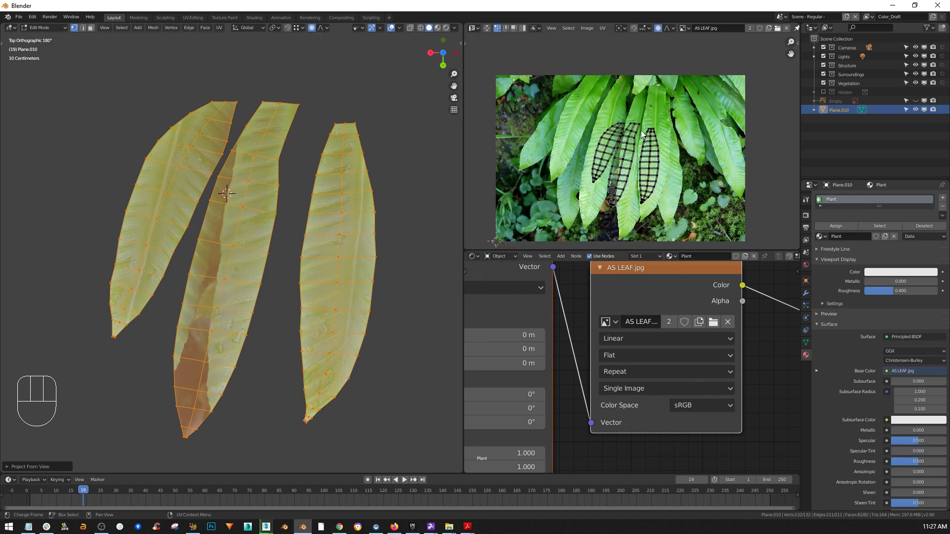
scroll(641, 132, "down", 2)
scroll(643, 130, "up", 2)
scroll(640, 131, "down", 2)
scroll(640, 131, "up", 3)
scroll(699, 110, "down", 1)
left_click_drag(708, 92, 626, 188)
key("s")
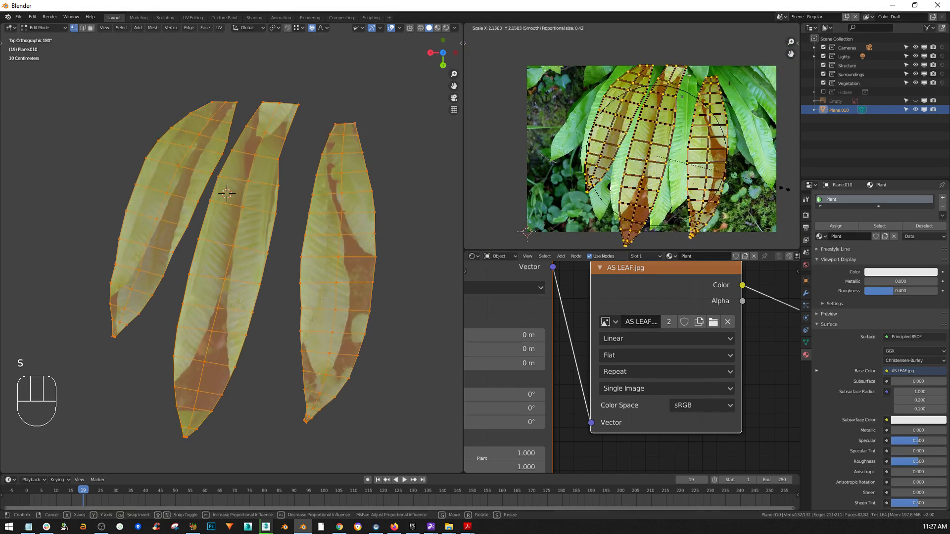
left_click(785, 182)
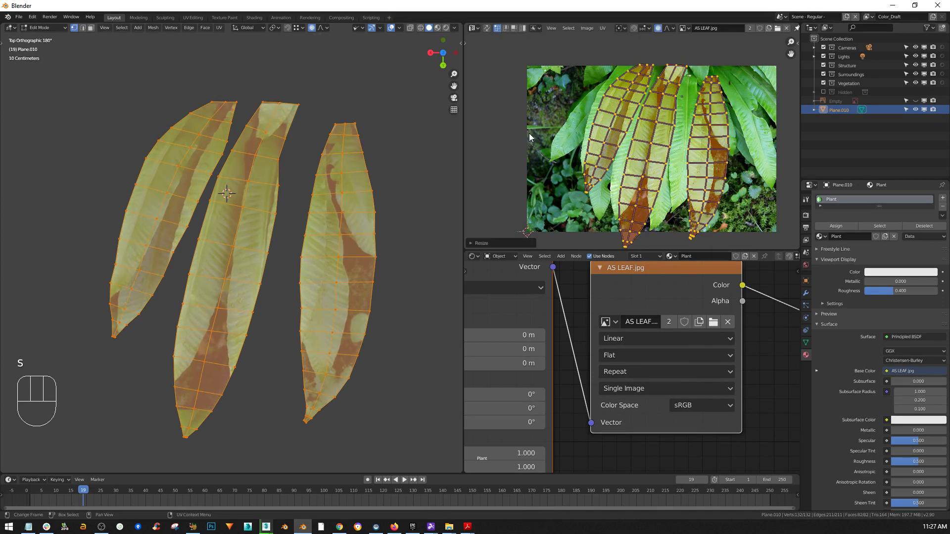
Move the scaled UVs horizontally so the middle and right leaf meshes line up with leaves in the photo
scroll(594, 114, "up", 3)
key("g")
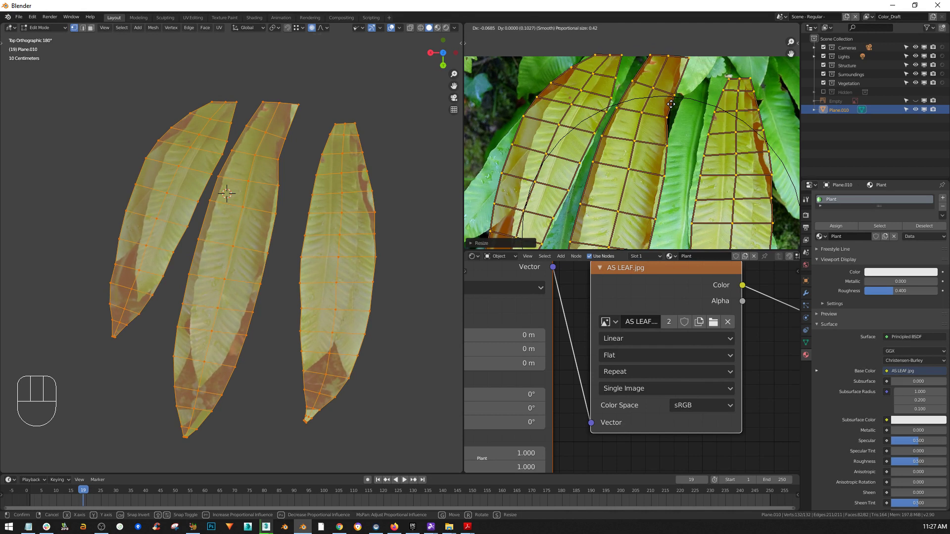
left_click(672, 107)
scroll(619, 97, "down", 3)
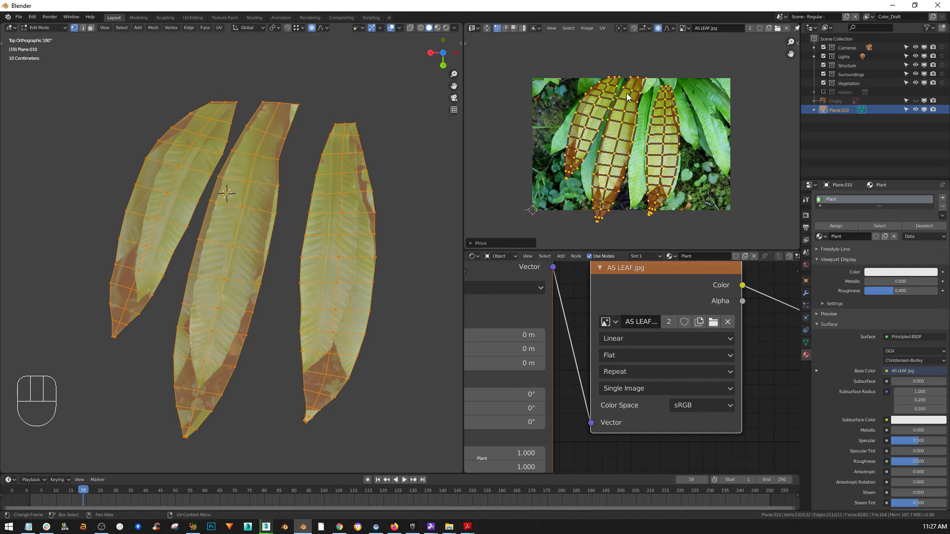
Select each leaf's linked geometry to check its UV layout against the photo, and clear the selection
scroll(624, 183, "up", 1)
left_click(623, 179)
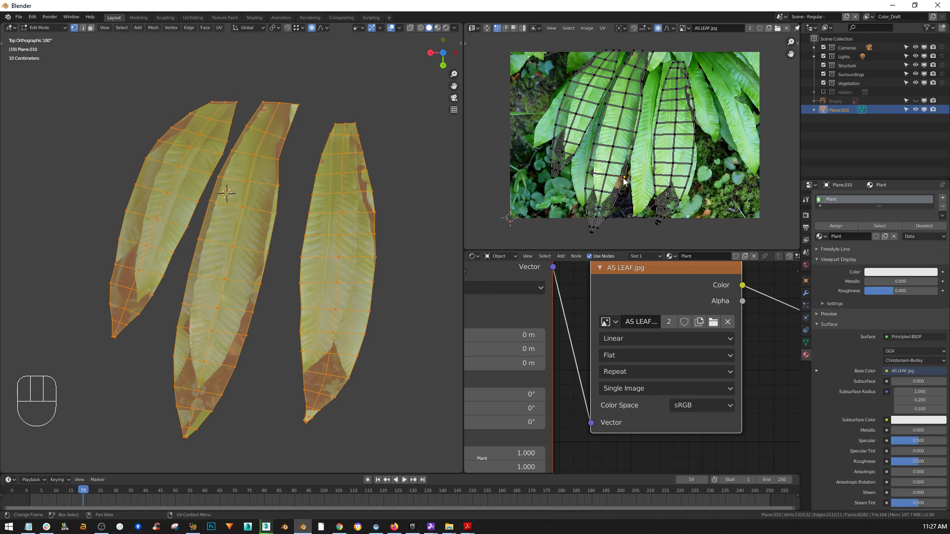
left_click(268, 268)
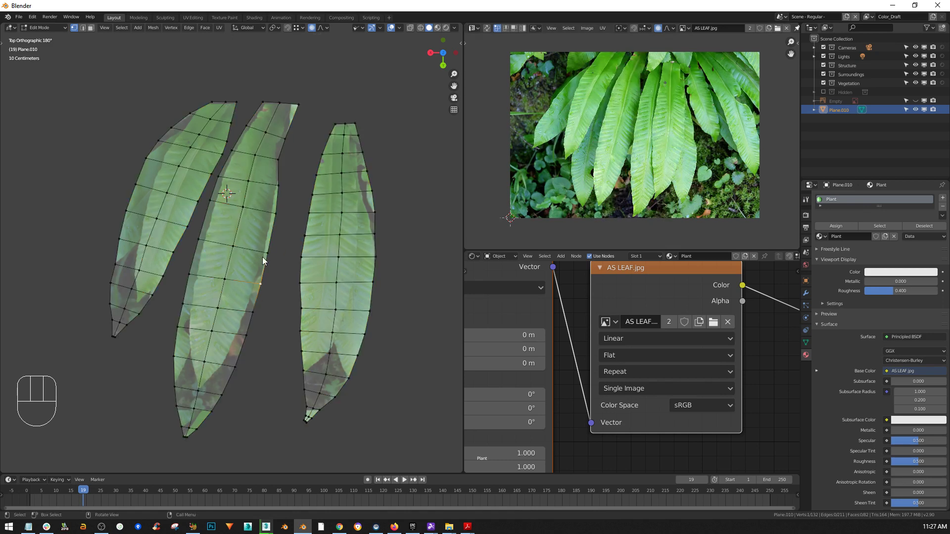
key("l")
key("l")
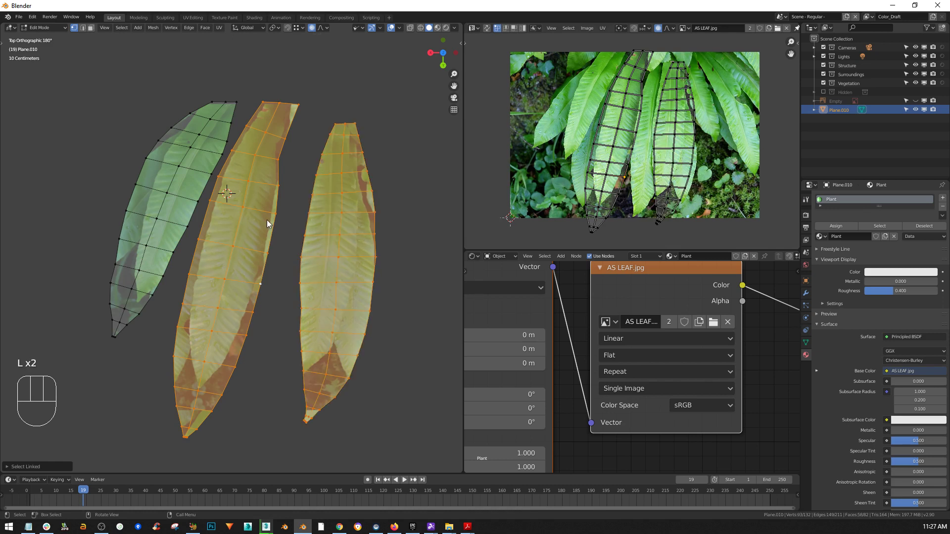
key("l")
key("l")
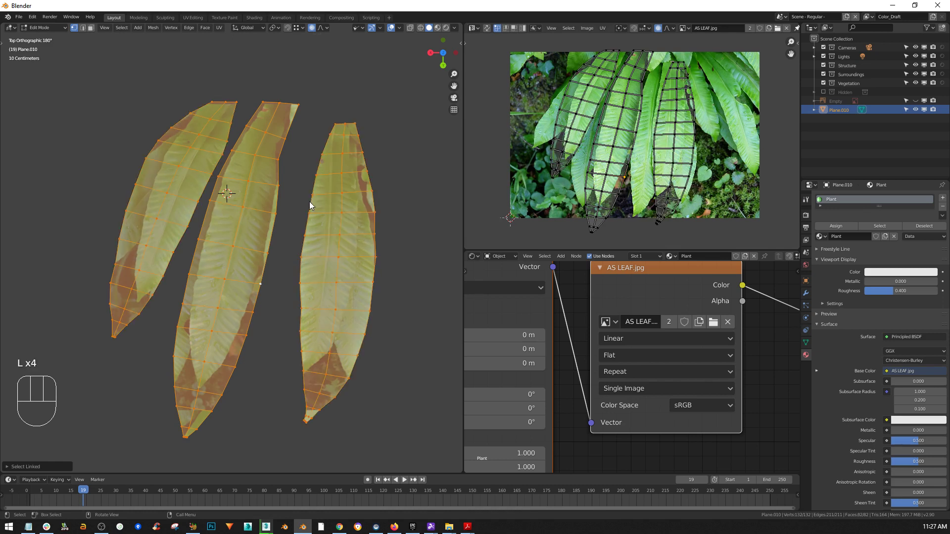
left_click(404, 190)
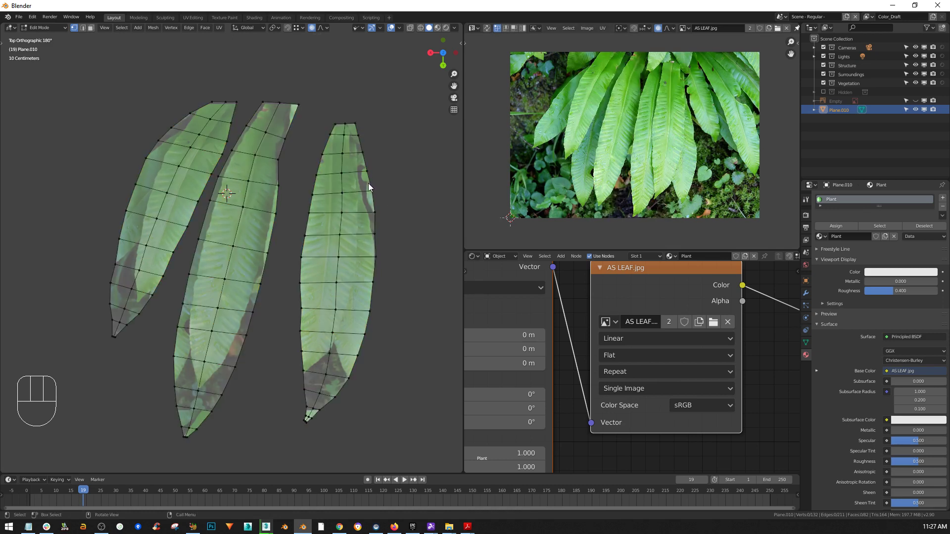
Select a small patch at the middle leaf's edge to check where its UVs lie, and reselect the whole leaf mesh
left_click(280, 198)
scroll(589, 136, "up", 2)
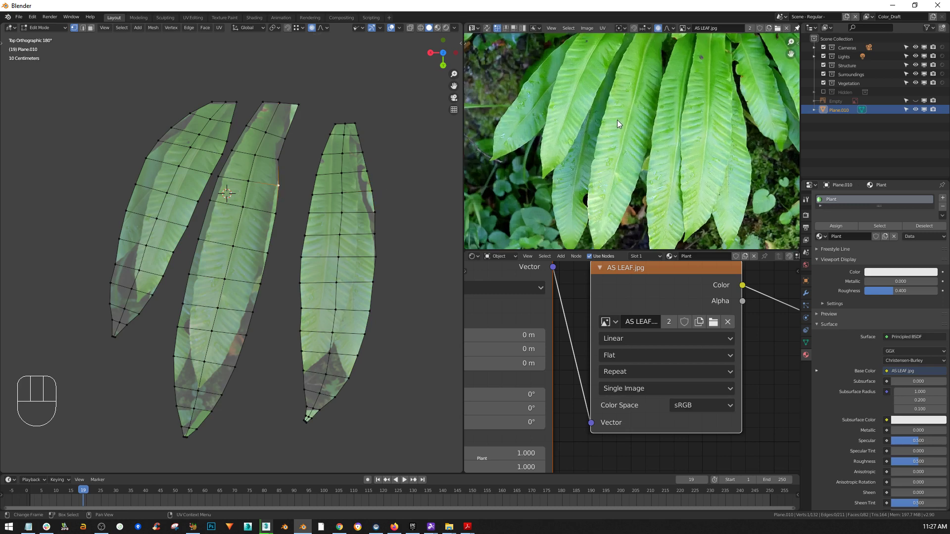
scroll(605, 122, "down", 3)
left_click_drag(286, 165, 240, 216)
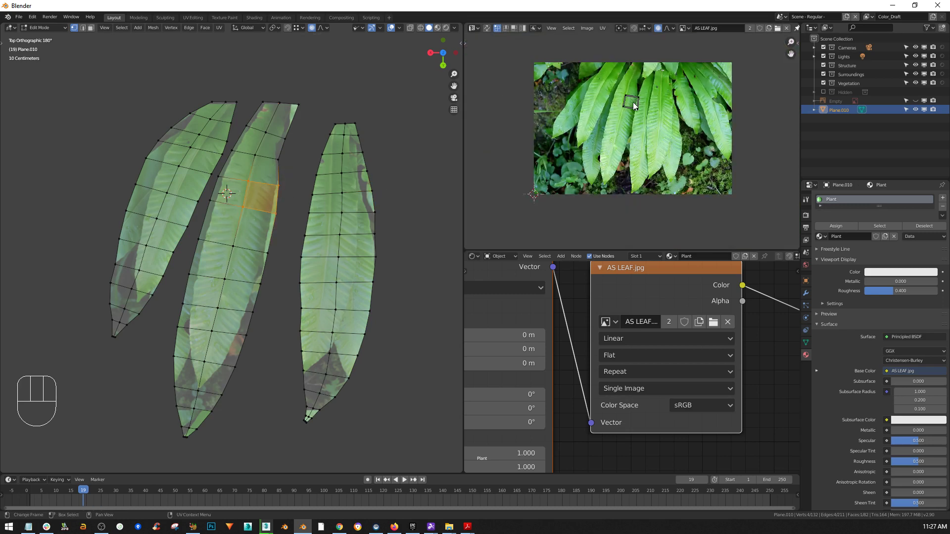
scroll(297, 221, "down", 5)
key("a")
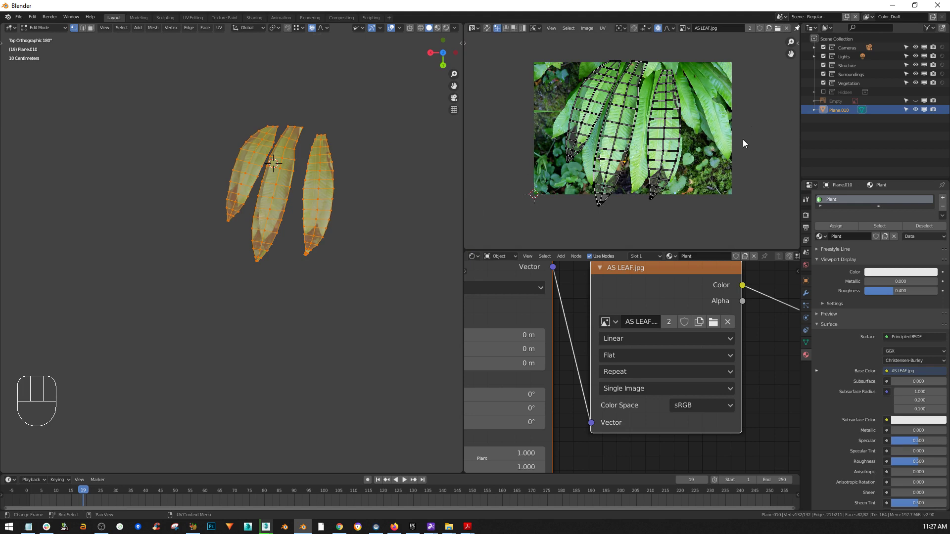
Zoom in on the leaf UVs and enlarge the UV editor area in both width and height
scroll(646, 90, "up", 4)
middle_click_drag(647, 70, 618, 136)
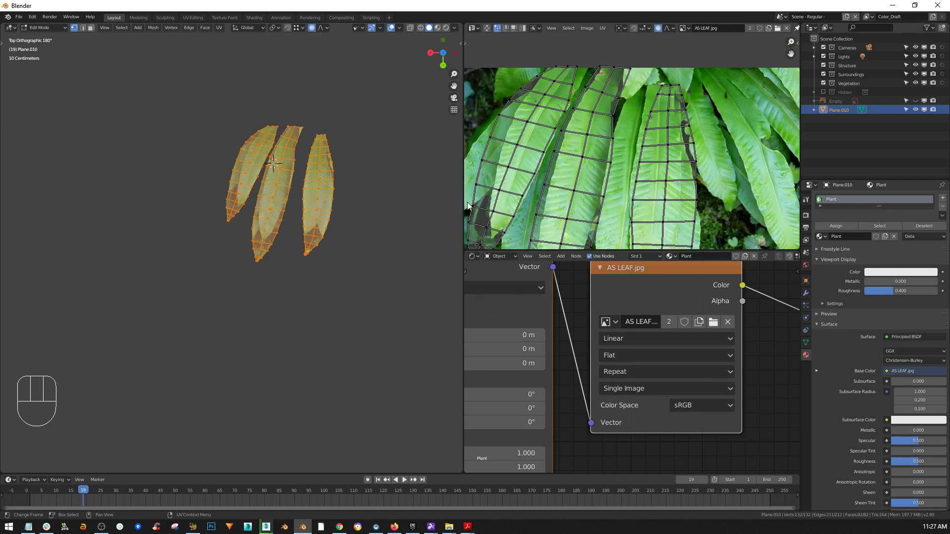
left_click_drag(463, 203, 325, 212)
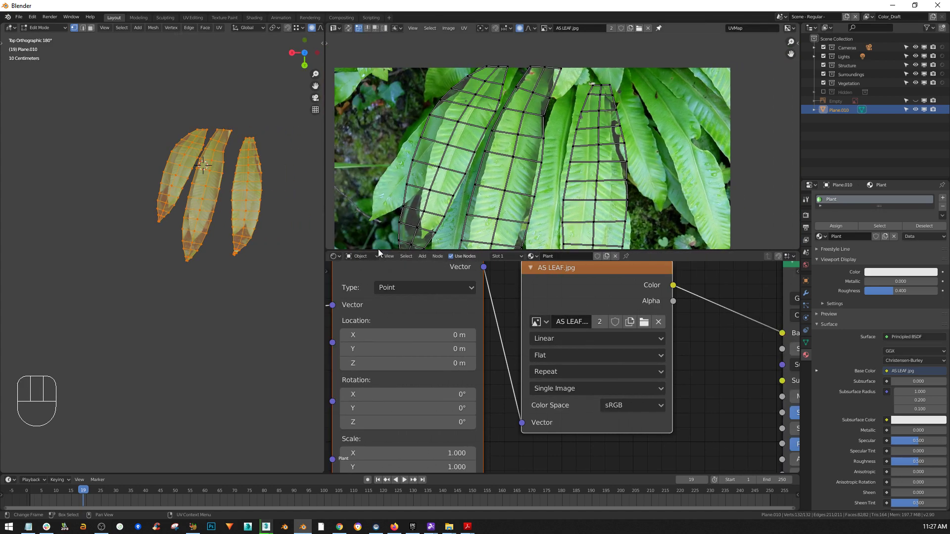
left_click_drag(378, 249, 378, 360)
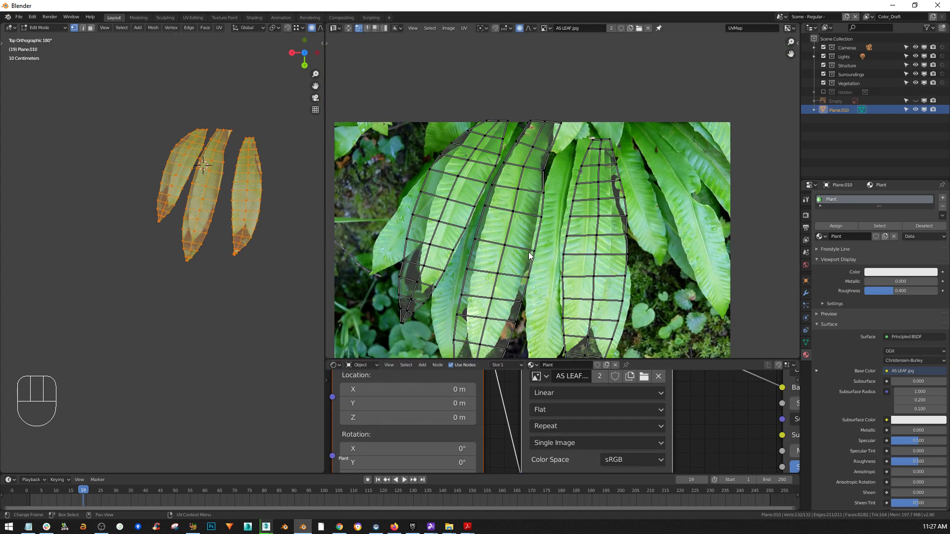
Select the middle leaf's linked UVs and turn off proportional editing in the UV editor
key("l")
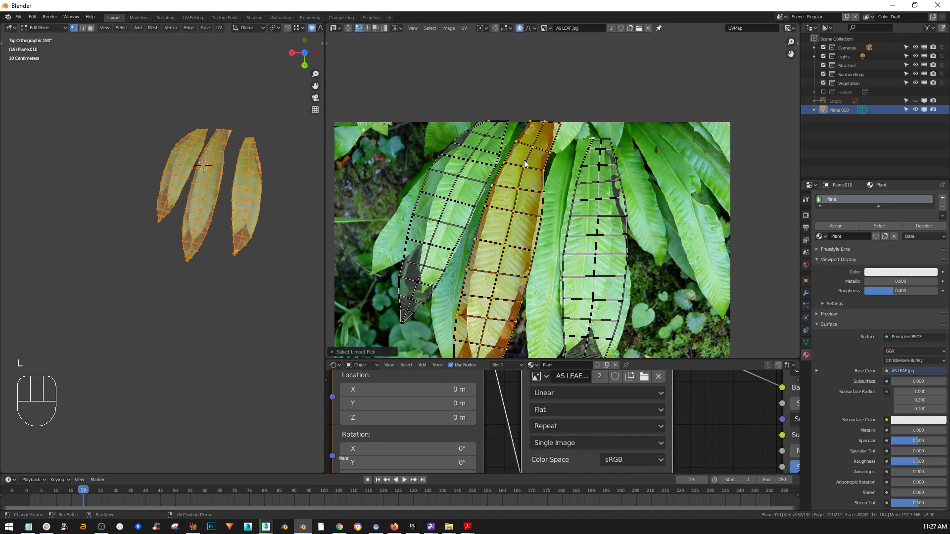
scroll(544, 149, "up", 1)
scroll(574, 110, "up", 1)
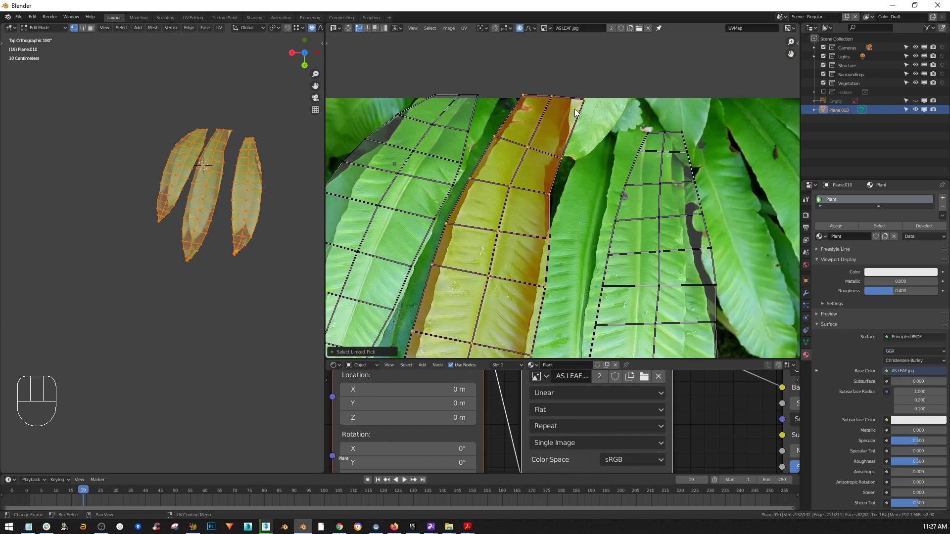
key("s")
right_click(614, 141)
left_click(519, 28)
Scale the middle leaf's UVs down and move them up by about 0.09 onto the matching leaf in the photo
key("s")
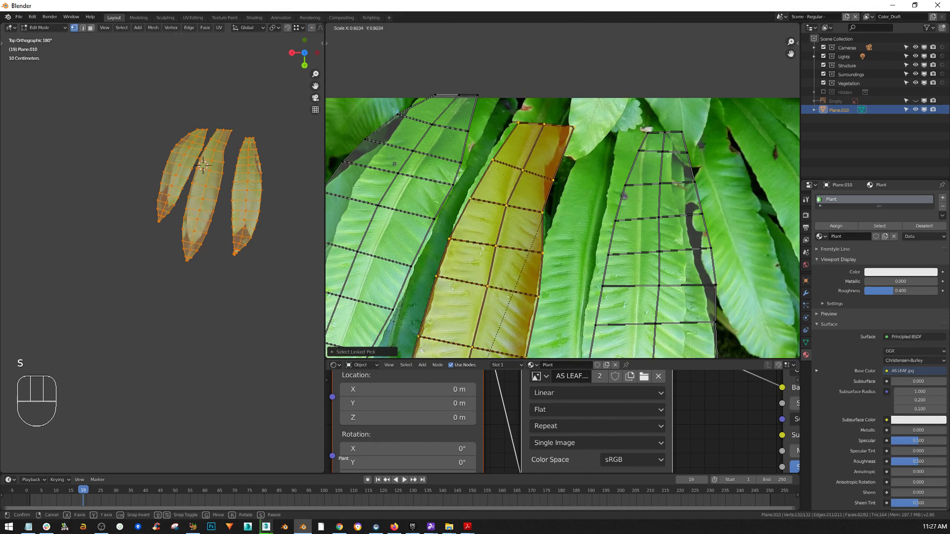
left_click(585, 197)
key("g")
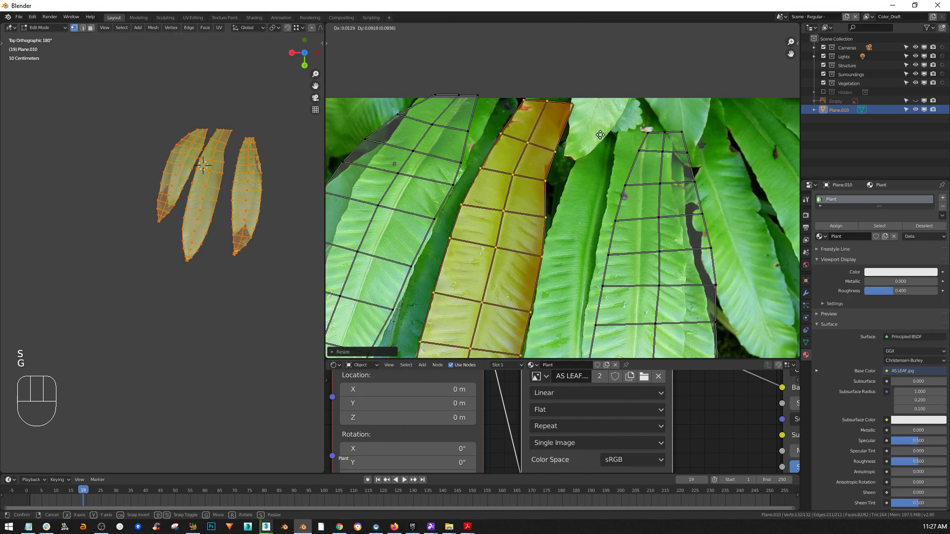
left_click(601, 133)
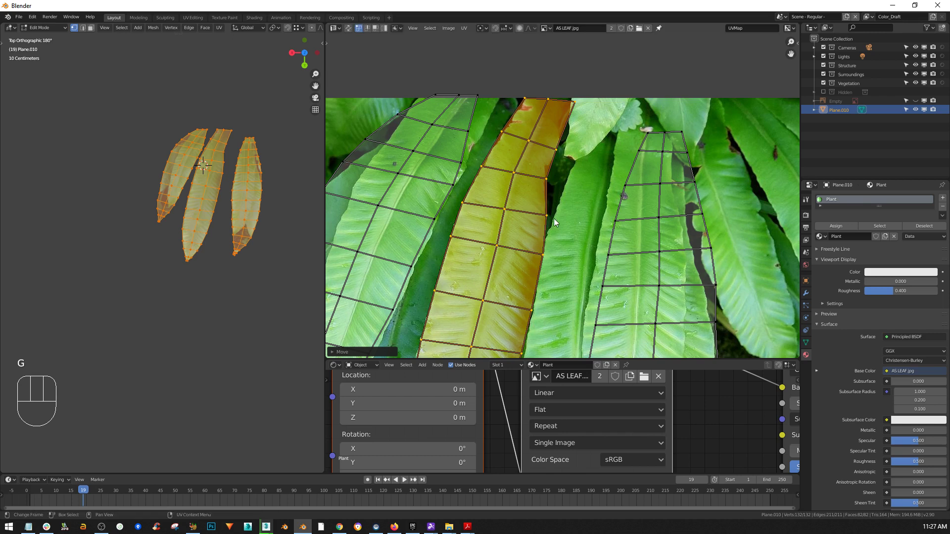
Scale the middle leaf's UVs up to about 1.05 and shift them down by about 0.02 to fit the photographed leaf
scroll(554, 225, "down", 3)
scroll(534, 302, "up", 3)
scroll(544, 247, "down", 1)
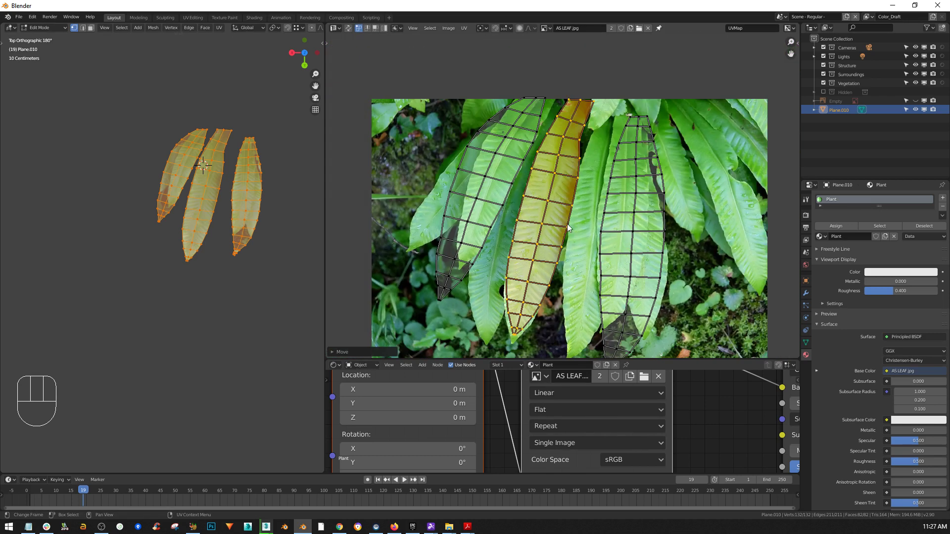
key("s")
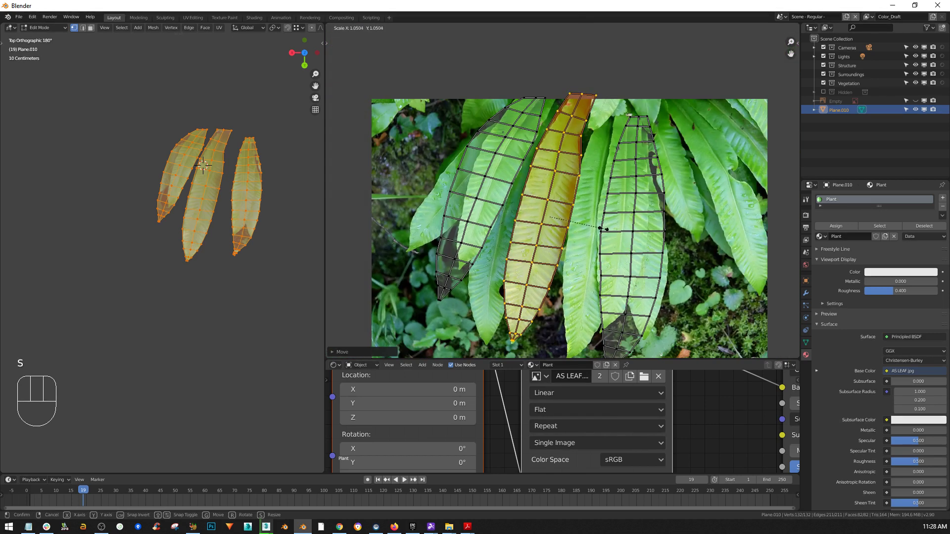
left_click(601, 228)
scroll(591, 143, "up", 3)
key("g")
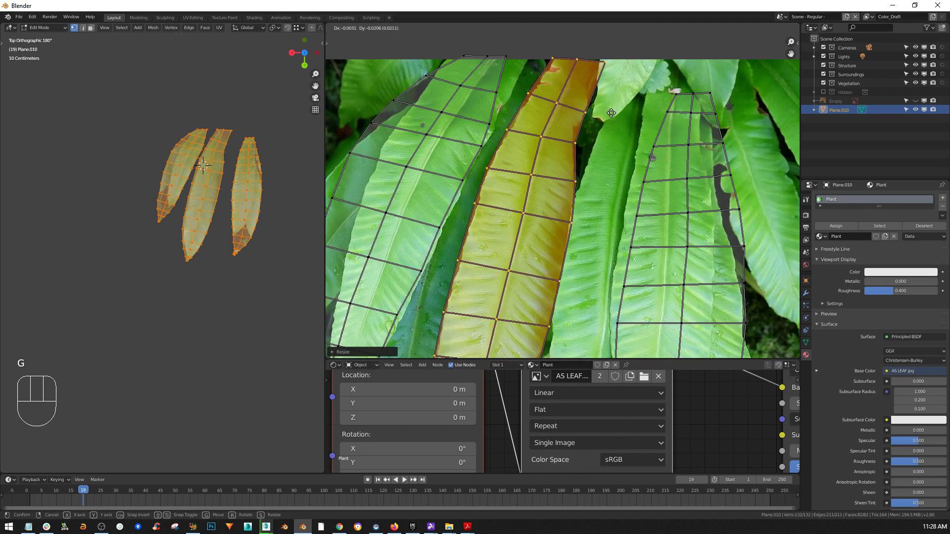
left_click(612, 113)
scroll(533, 298, "down", 4)
scroll(515, 345, "up", 6)
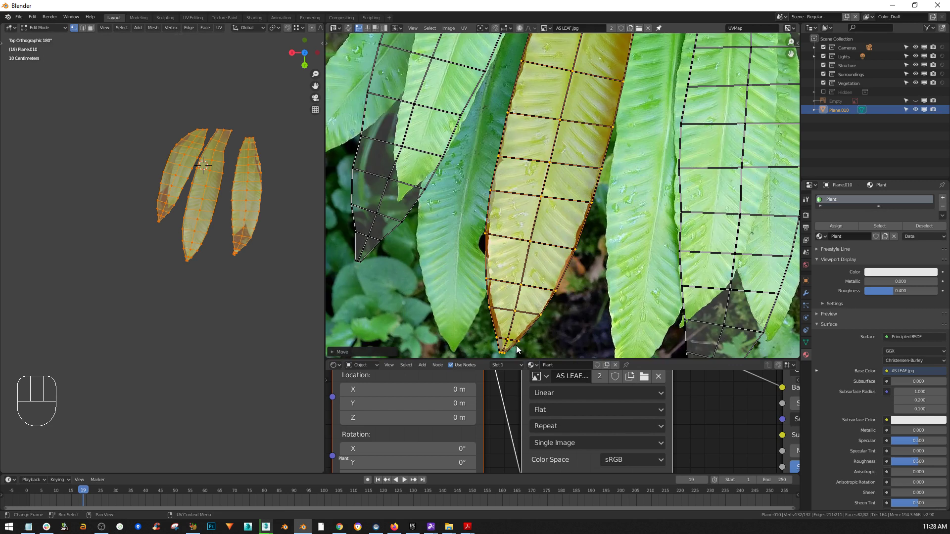
Select only the left leaf's UV island, shrink it slightly and move it to lie over the left leaf in the photo
scroll(513, 342, "down", 5)
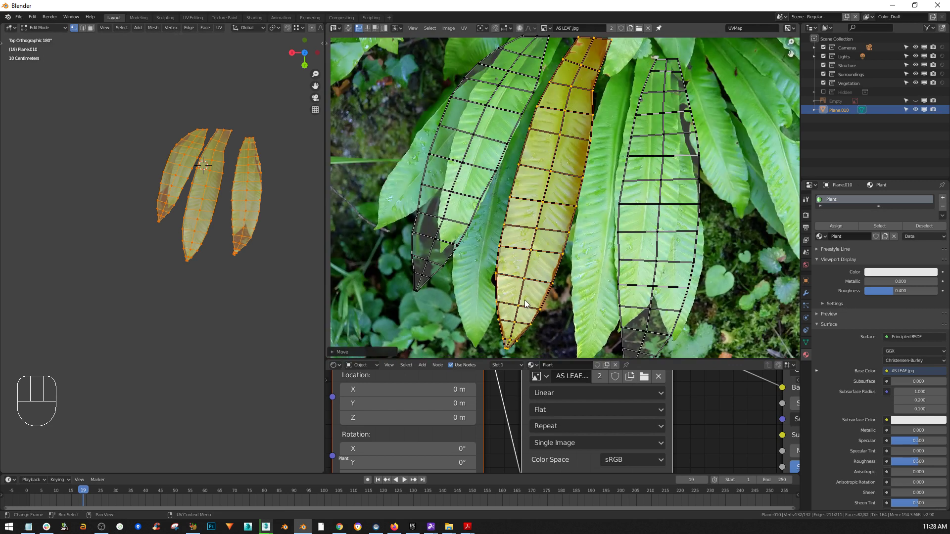
key("alt+a")
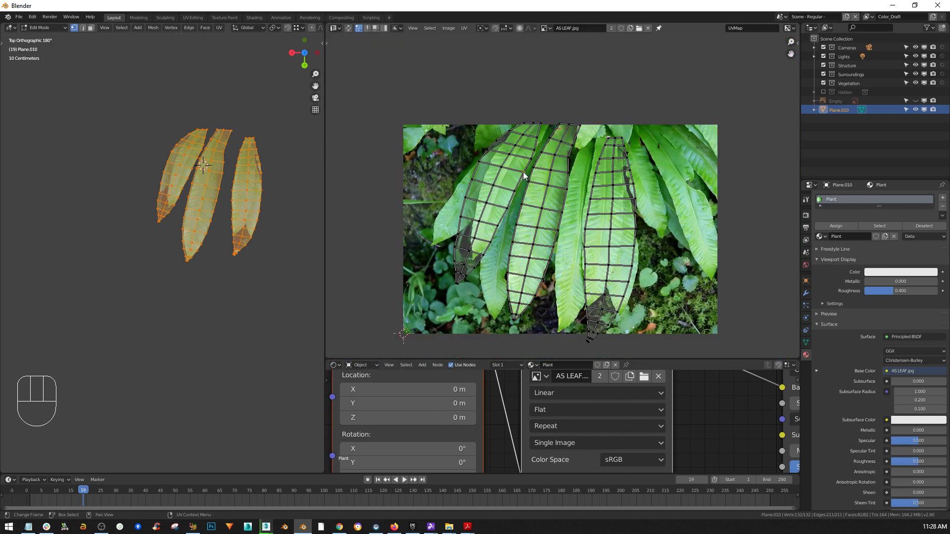
key("l")
scroll(525, 148, "up", 3)
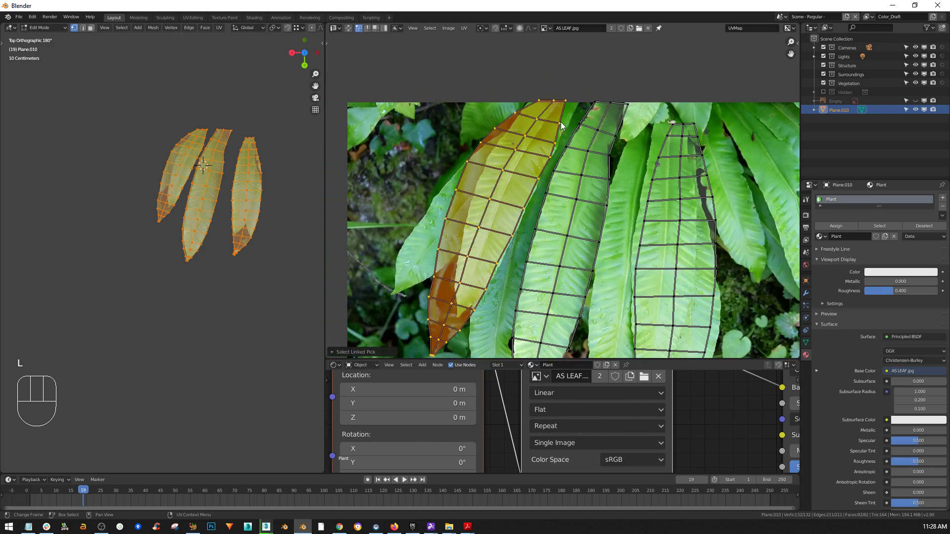
key("s")
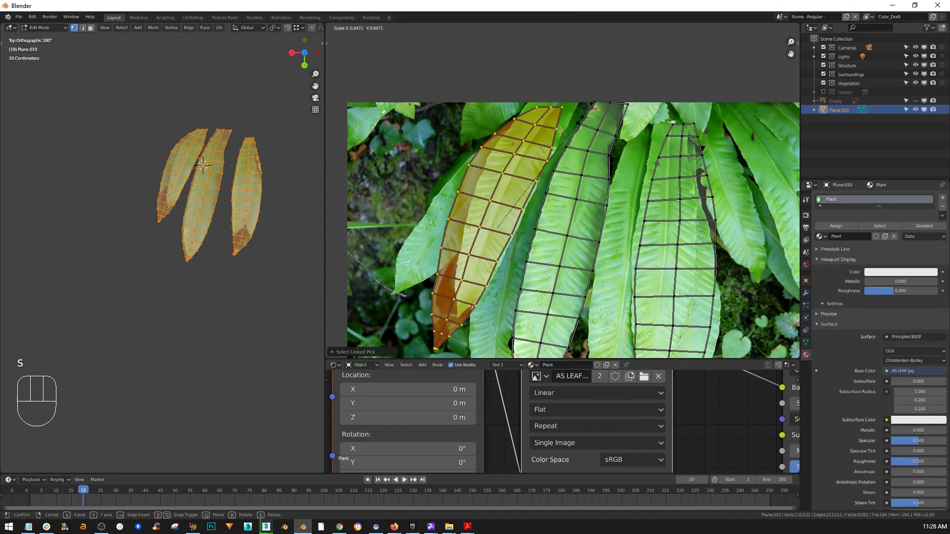
left_click(574, 123)
key("g")
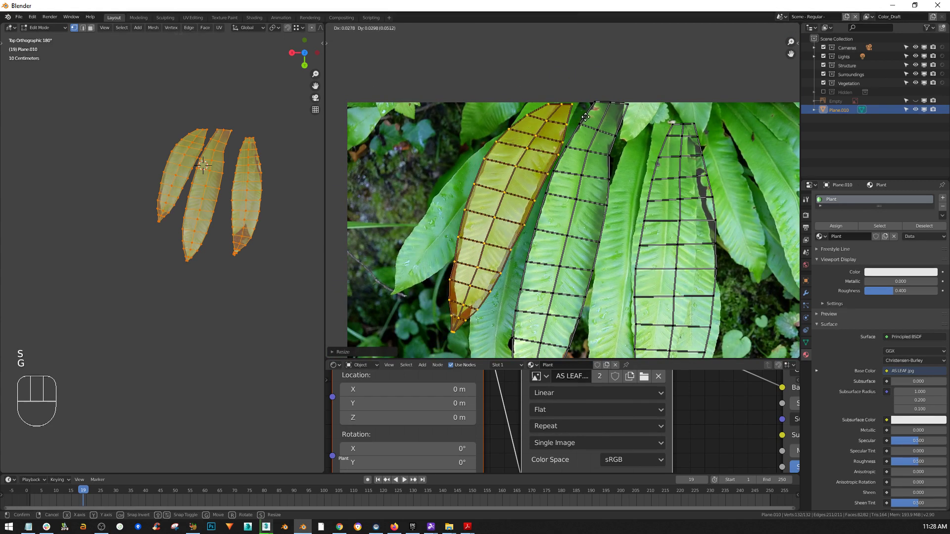
left_click(587, 117)
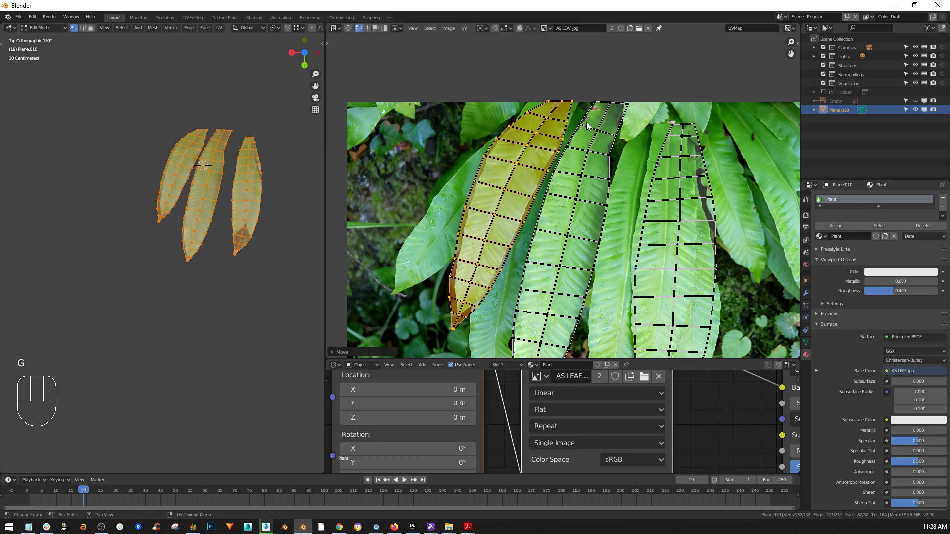
Scale the left leaf's UV island down a little more and nudge it upward to fit the photographed leaf
key("s")
left_click(553, 120)
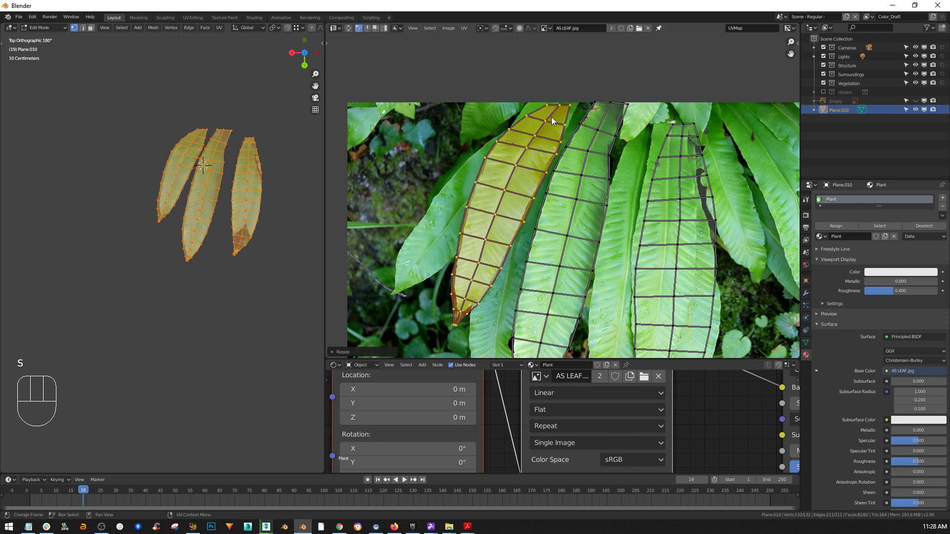
scroll(552, 120, "up", 1)
key("s")
key("g")
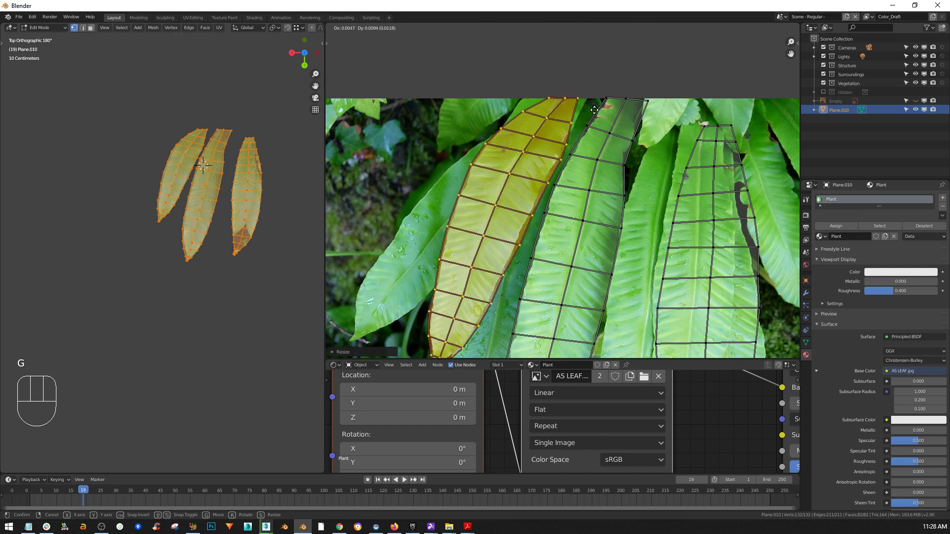
left_click(593, 110)
Examine the left leaf's UV edges against the photo and the texture coverage on the three leaf meshes
scroll(554, 123, "up", 2)
middle_click_drag(513, 280, 562, 96)
middle_click_drag(473, 260, 503, 156)
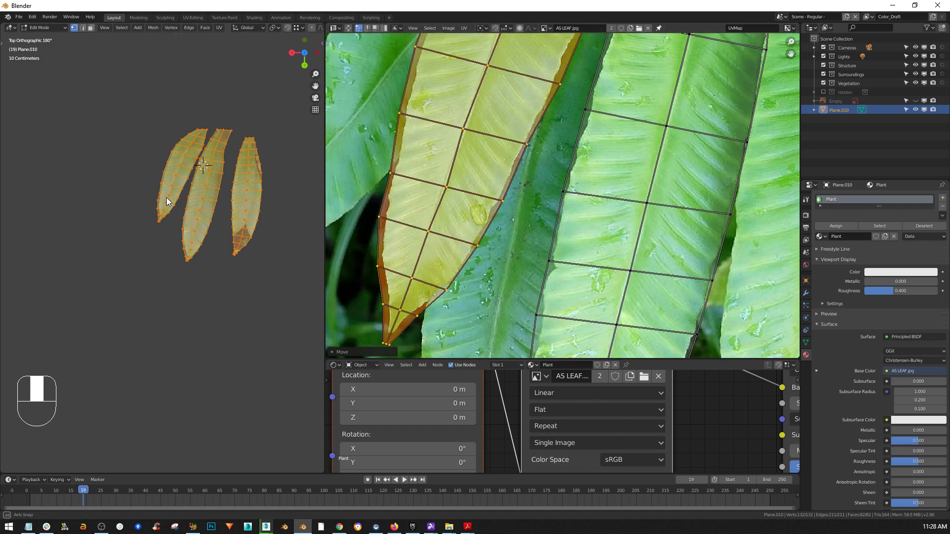
scroll(166, 197, "up", 4)
middle_click_drag(165, 197, 201, 140)
scroll(220, 153, "down", 3)
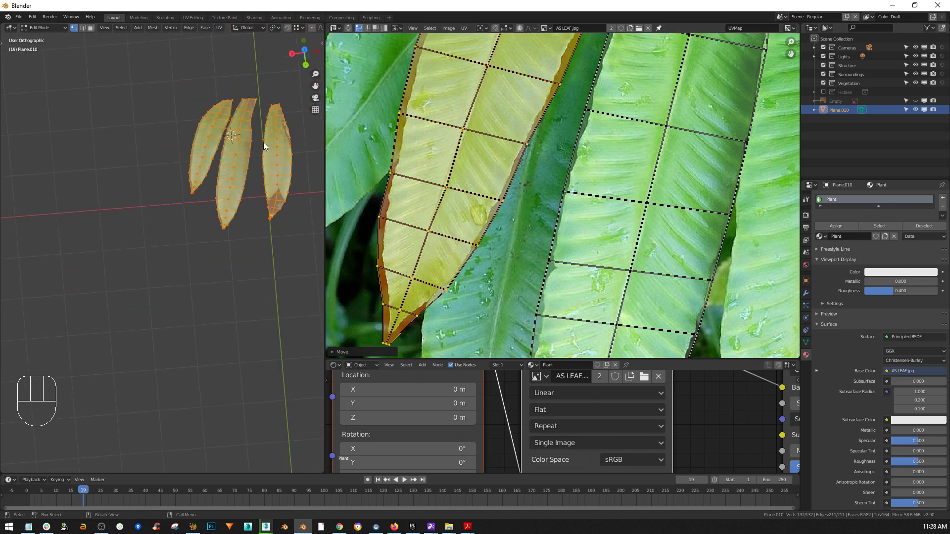
scroll(271, 177, "up", 6)
middle_click_drag(287, 146, 201, 259, "shift")
scroll(661, 172, "down", 4)
Select the right leaf's UV island, scale it down and move it up and inward over the right leaf in the photo
middle_click_drag(742, 188, 553, 207, "shift")
left_click(731, 200)
key("l")
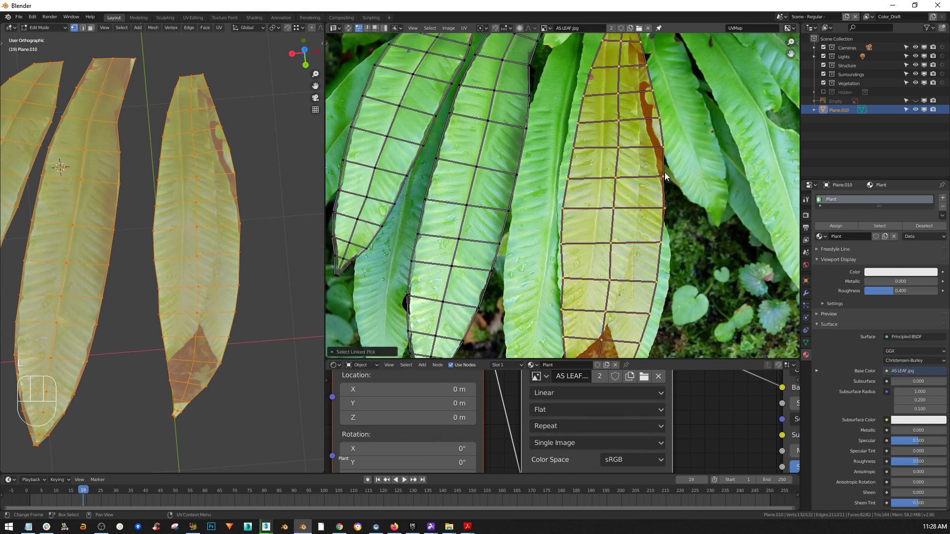
scroll(664, 172, "down", 3)
scroll(642, 143, "up", 3)
key("s")
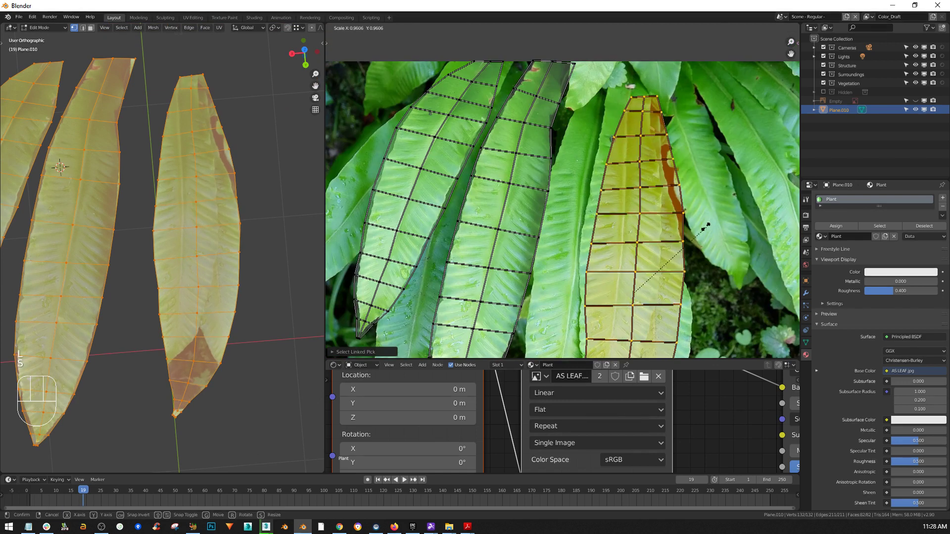
left_click(756, 194)
key("g")
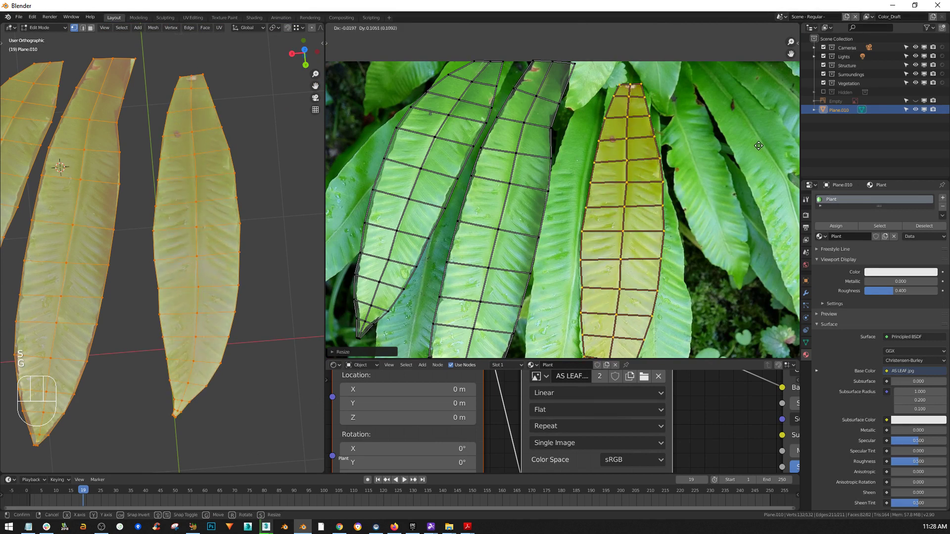
left_click(759, 139)
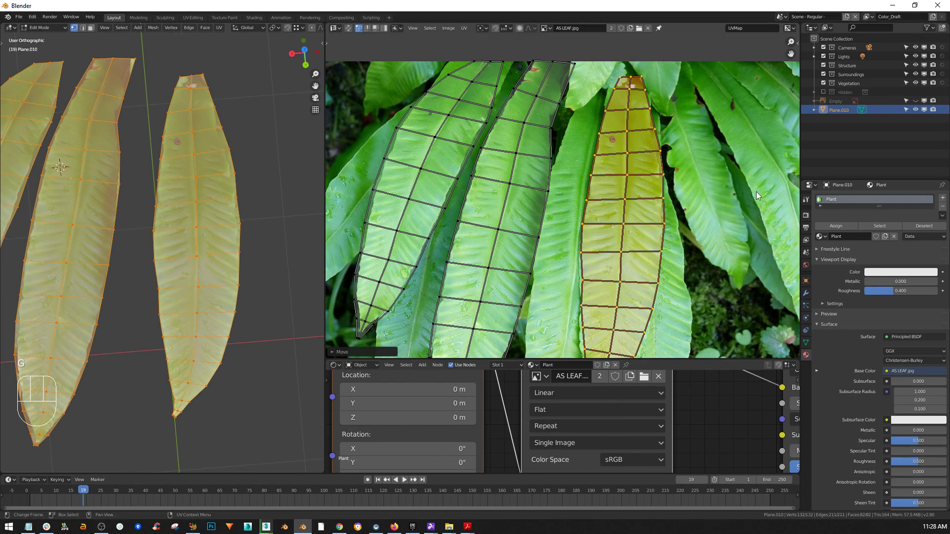
Enlarge the right leaf's UV island to about 1.11 and shift it down to fill the photographed leaf
scroll(758, 174, "down", 3)
scroll(711, 262, "up", 3)
key("s")
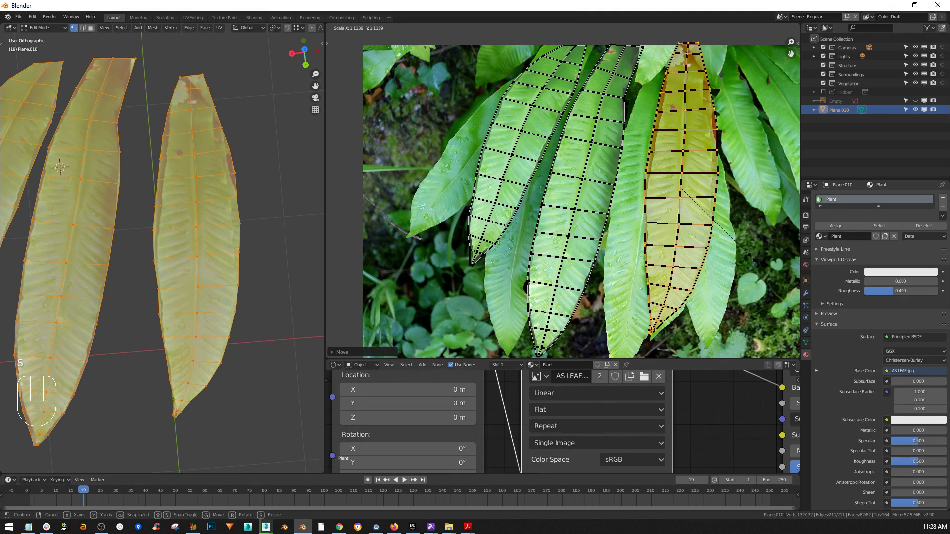
left_click(747, 232)
key("g")
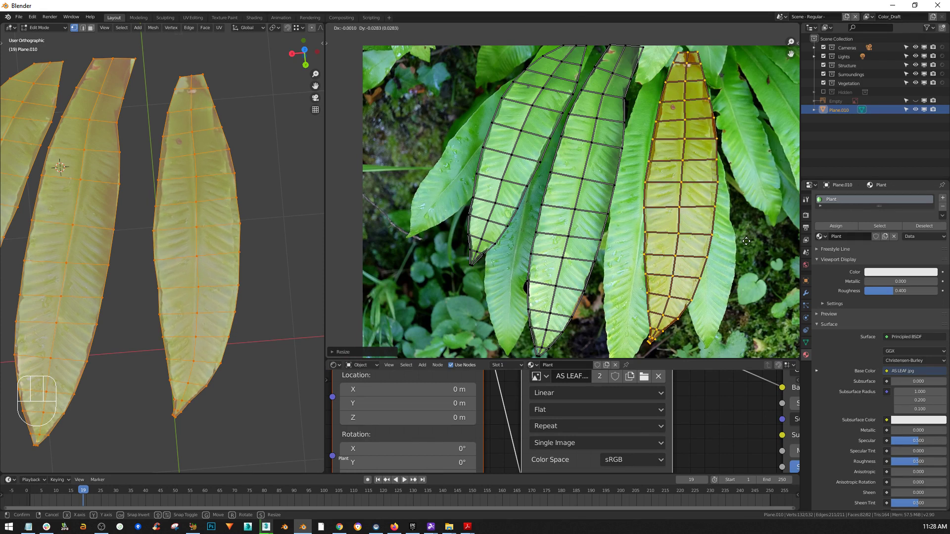
left_click(746, 241)
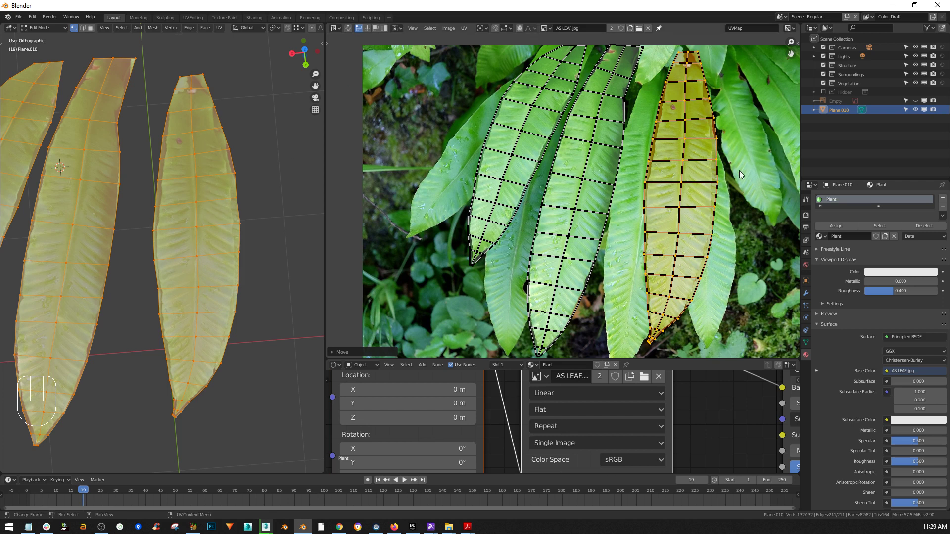
Scale the right leaf's UV island to about 0.97, nudge it slightly down, and check the fit at its tip
key("s")
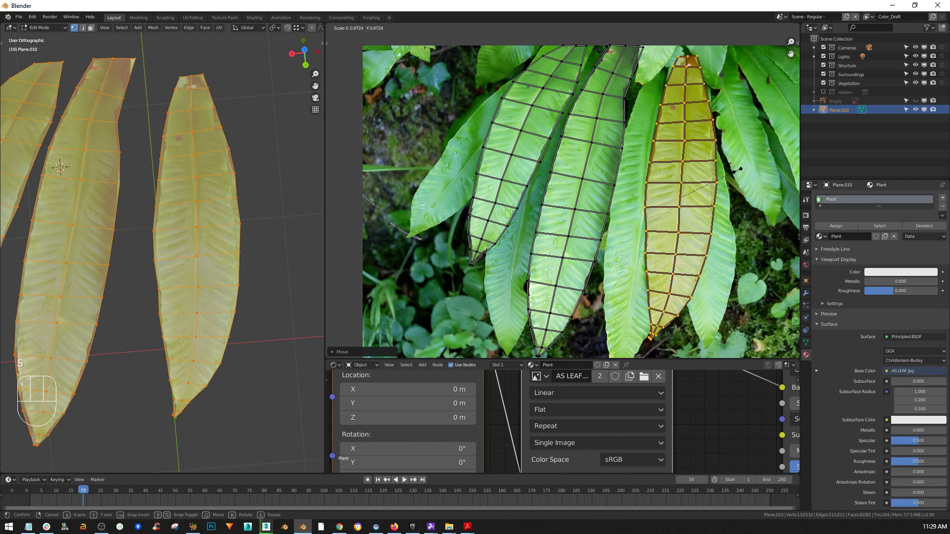
left_click(739, 169)
scroll(713, 222, "up", 1)
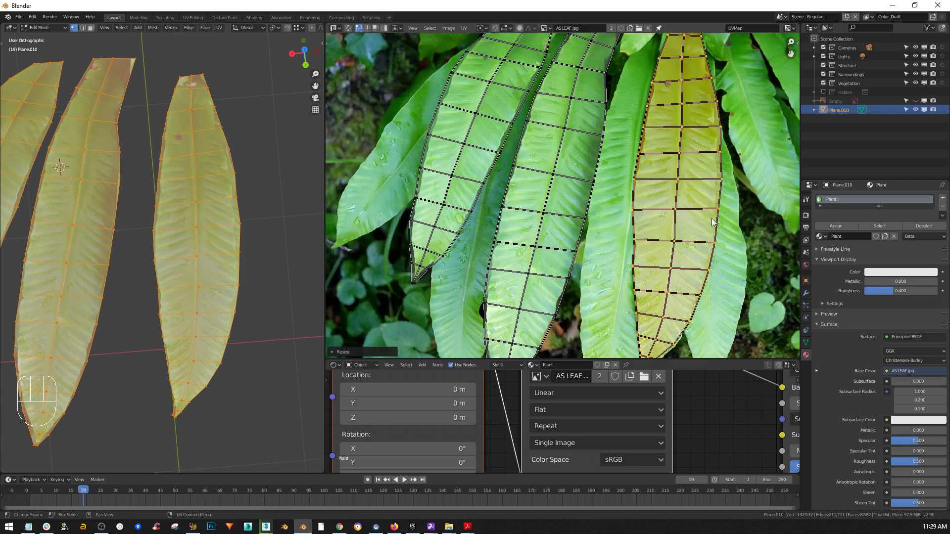
key("g")
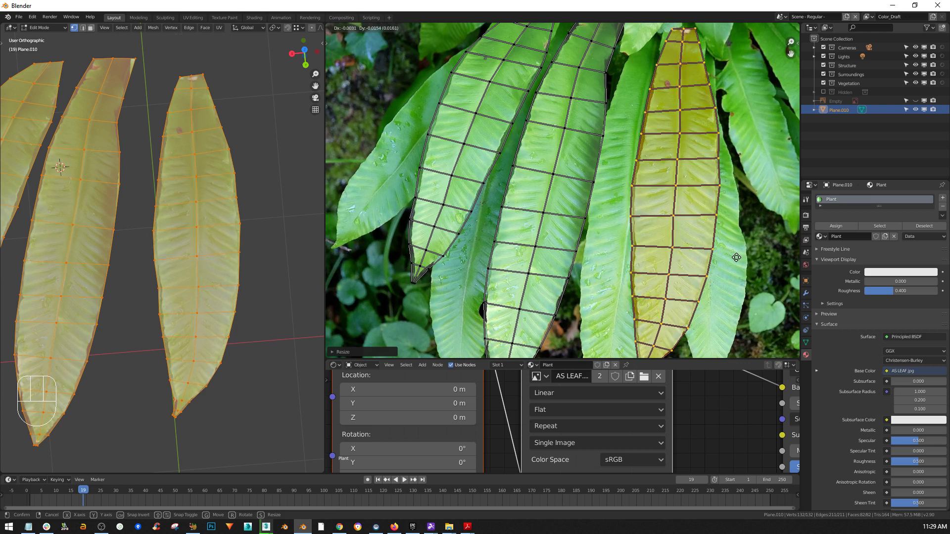
left_click(736, 257)
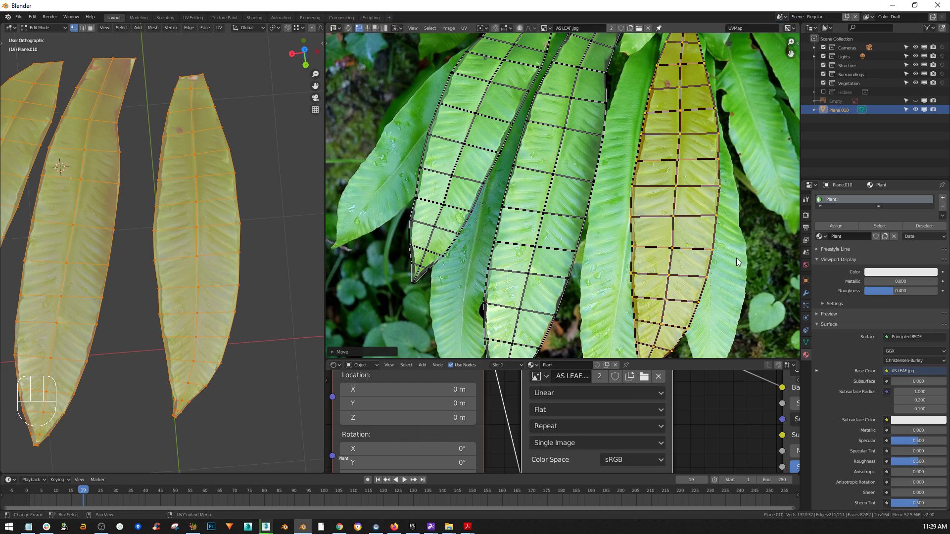
scroll(736, 257, "down", 4)
scroll(691, 316, "up", 2)
scroll(693, 312, "up", 6)
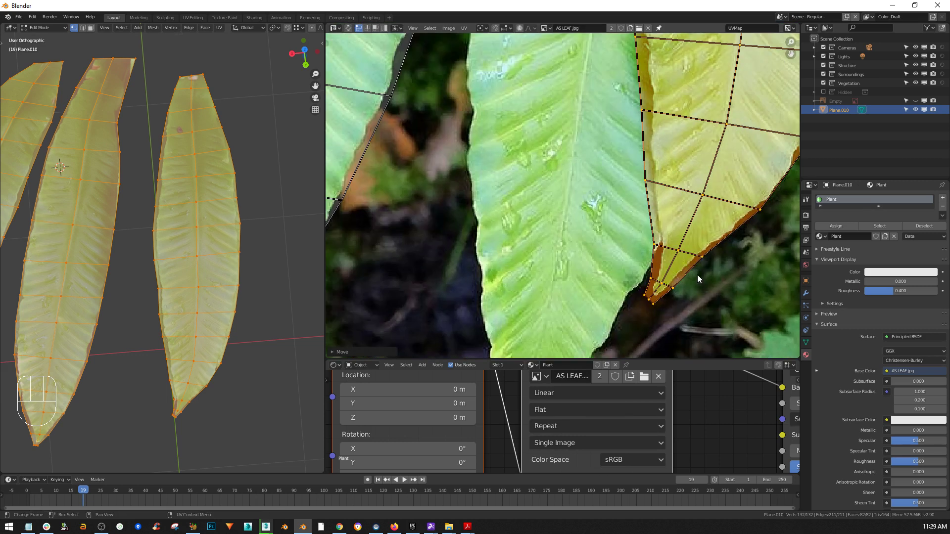
Separate the right leaf and the left leaf from the mesh into their own objects by selection
middle_click_drag(238, 253, 198, 266)
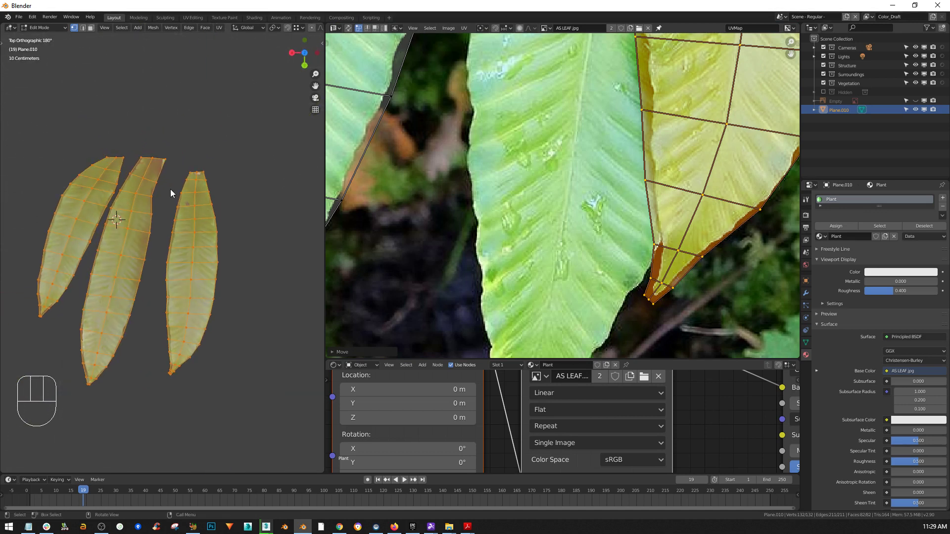
middle_click_drag(176, 223, 185, 194, "shift")
left_click(209, 175)
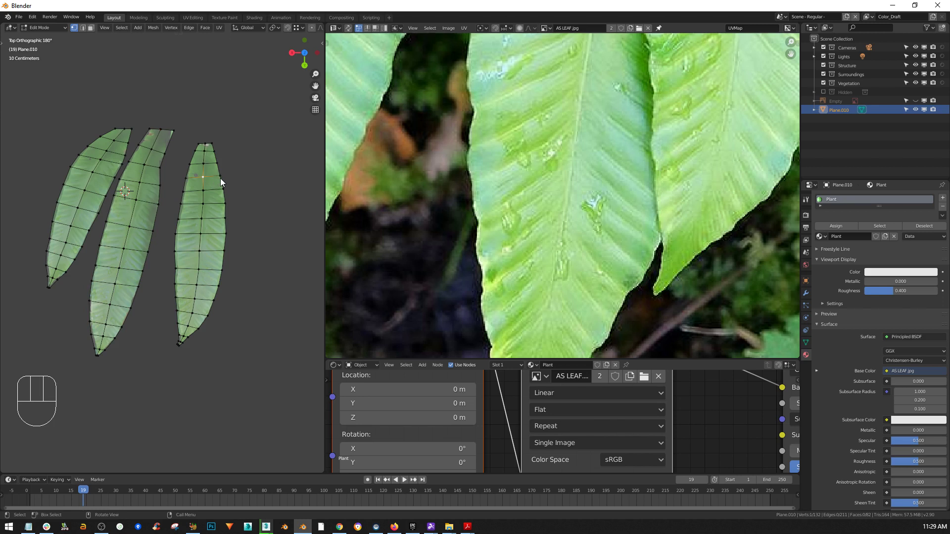
key("l")
key("p")
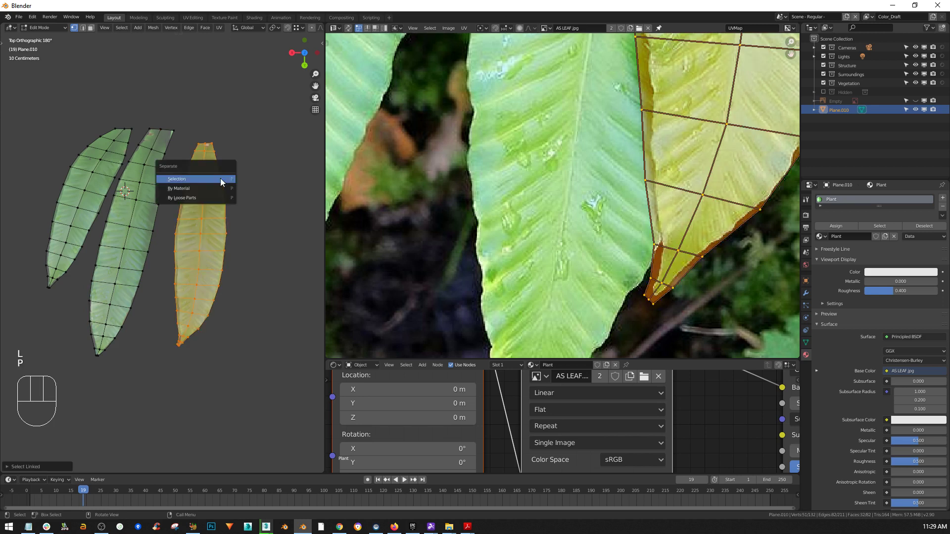
left_click(221, 179)
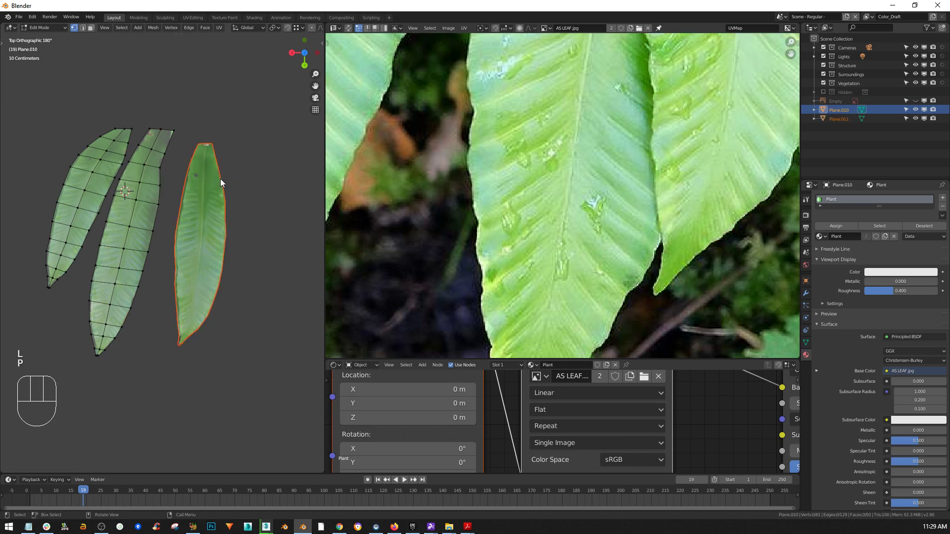
key("l")
key("p")
left_click(98, 193)
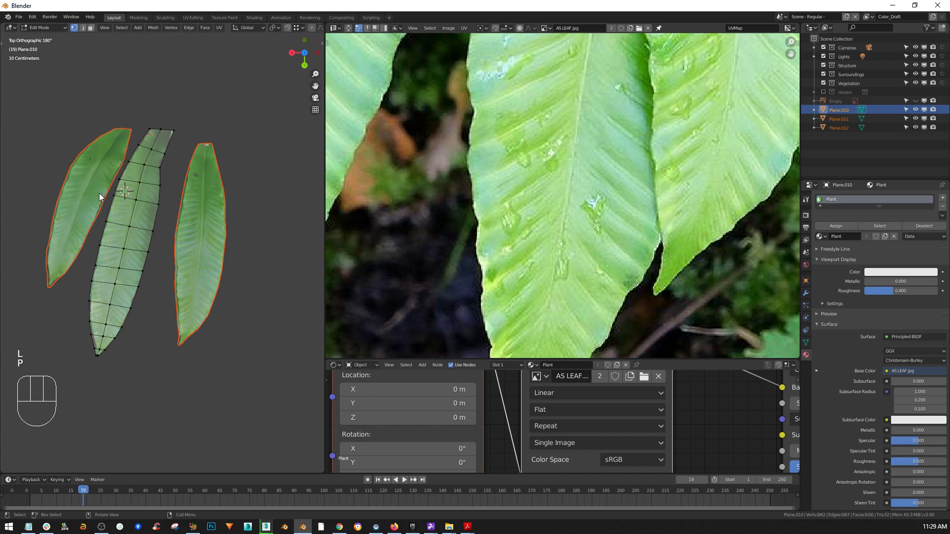
Return to Object Mode and select the left leaf object
middle_click_drag(153, 196, 249, 212, "shift")
key("Tab")
left_click(249, 212)
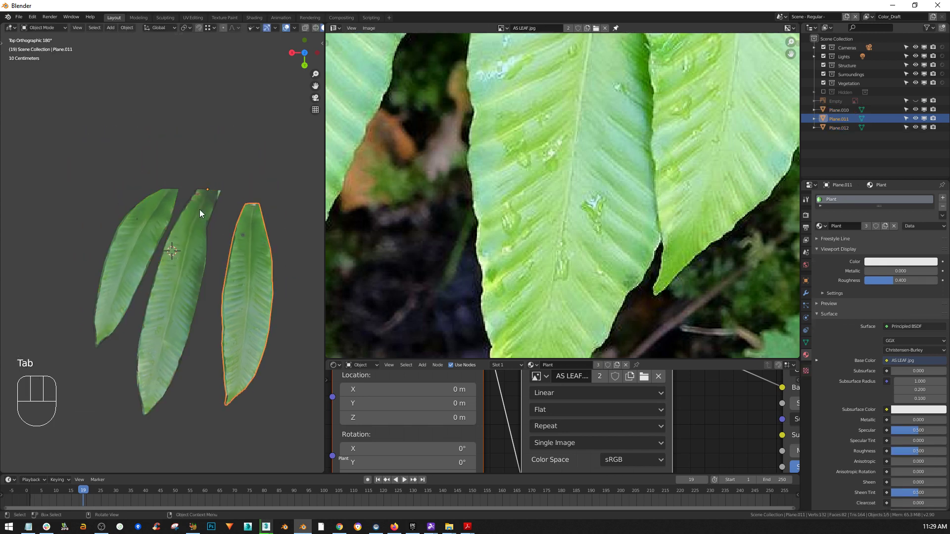
left_click(135, 221)
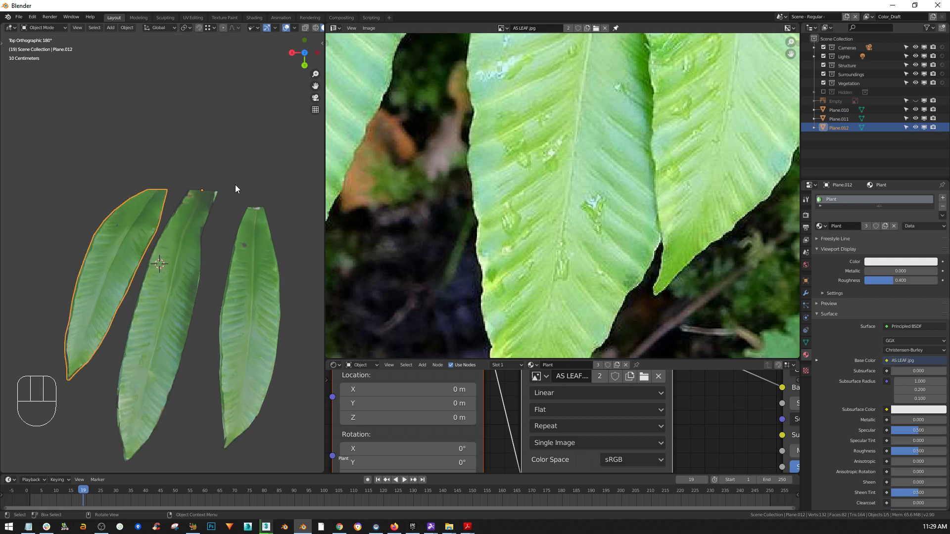
Transform only the left leaf's origin, moving it to the leaf's stem end and rotating it slightly to follow the leaf
scroll(235, 186, "up", 3)
middle_click_drag(171, 207, 150, 153, "shift")
key("ctrl+period")
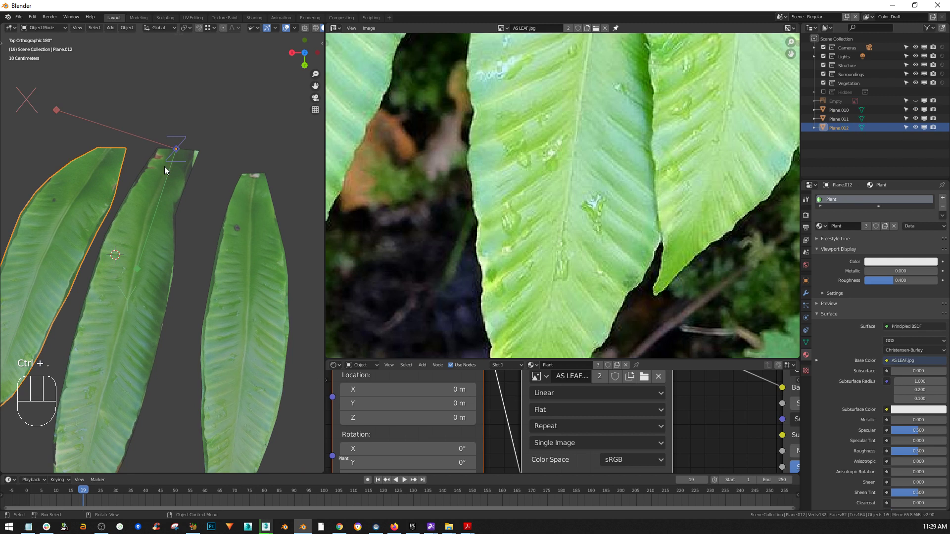
middle_click_drag(174, 165, 182, 215)
key("g")
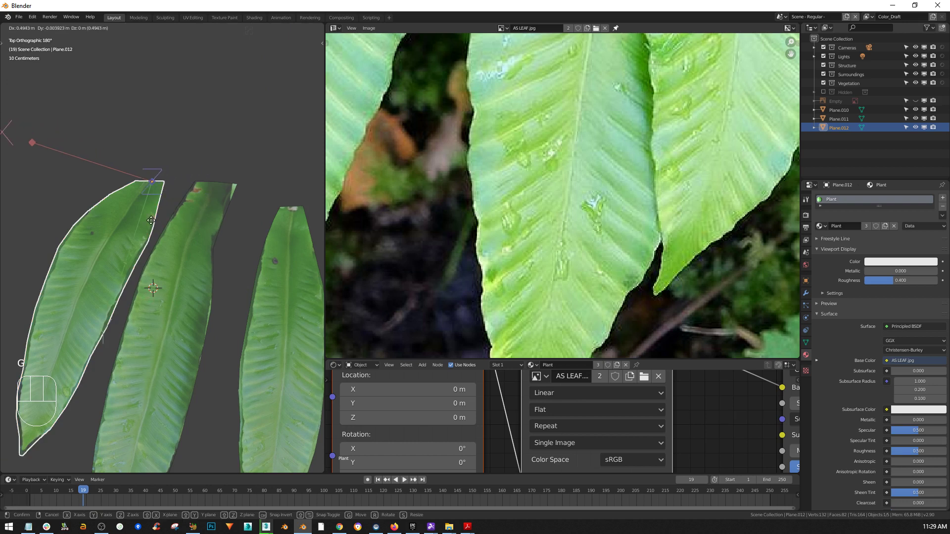
left_click(147, 220)
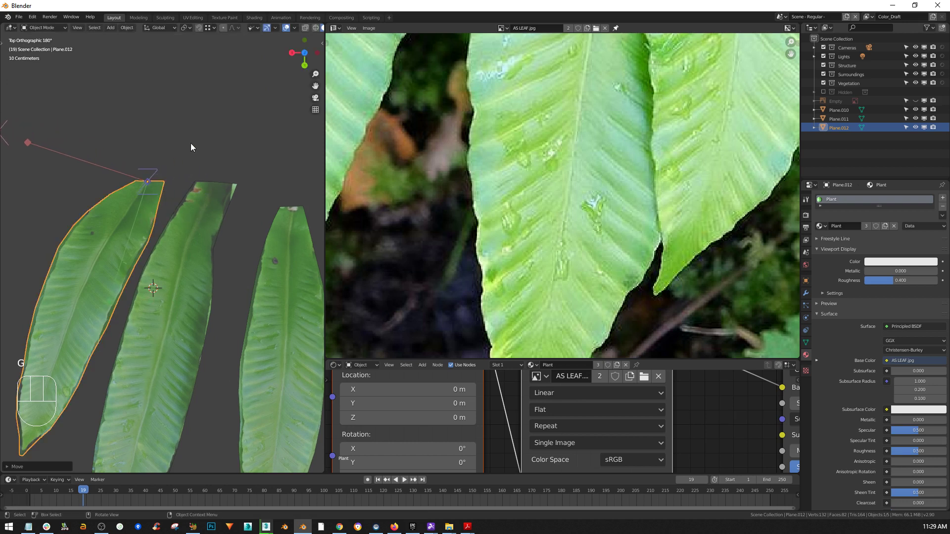
key("r")
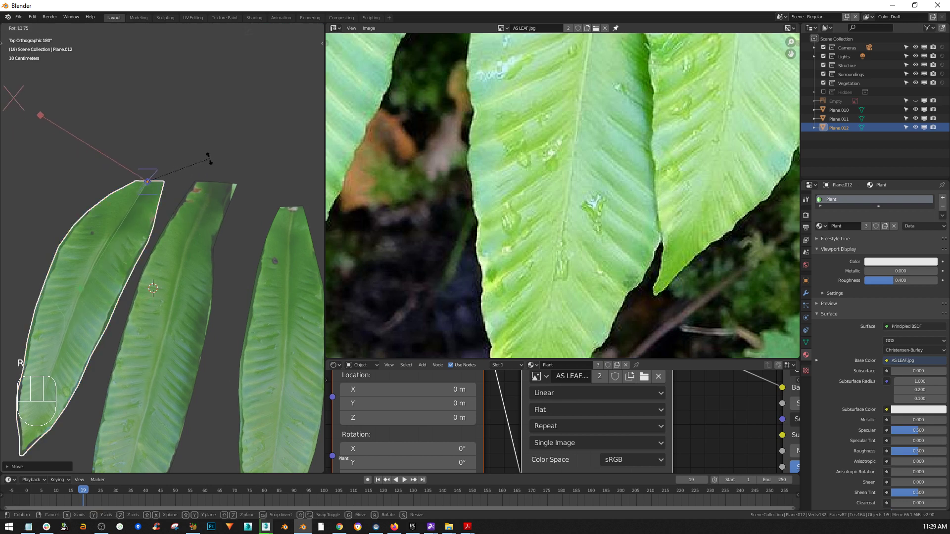
left_click(210, 162)
Move the right leaf's origin to its stem end, rotate it about -14°, and stop limiting transforms to origins
middle_click_drag(200, 165, 145, 204)
scroll(163, 208, "up", 2)
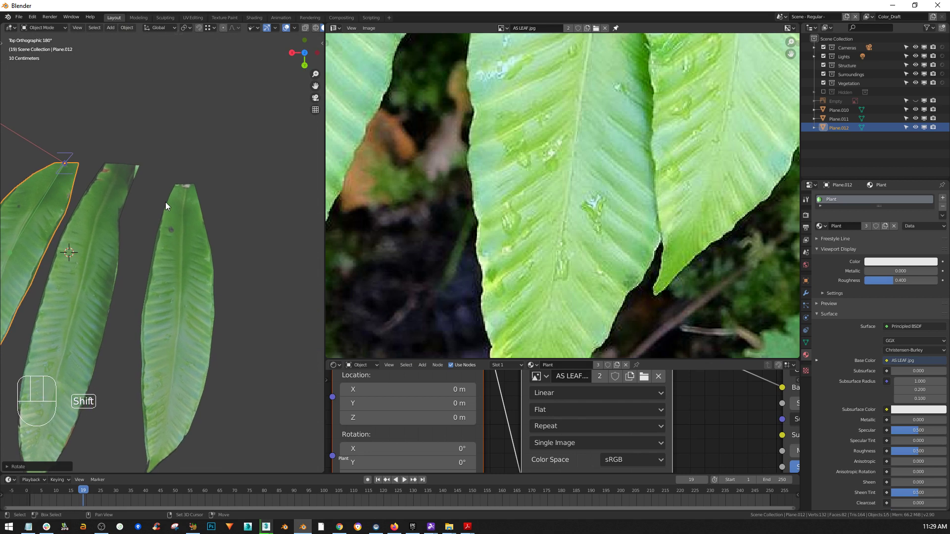
left_click(183, 201)
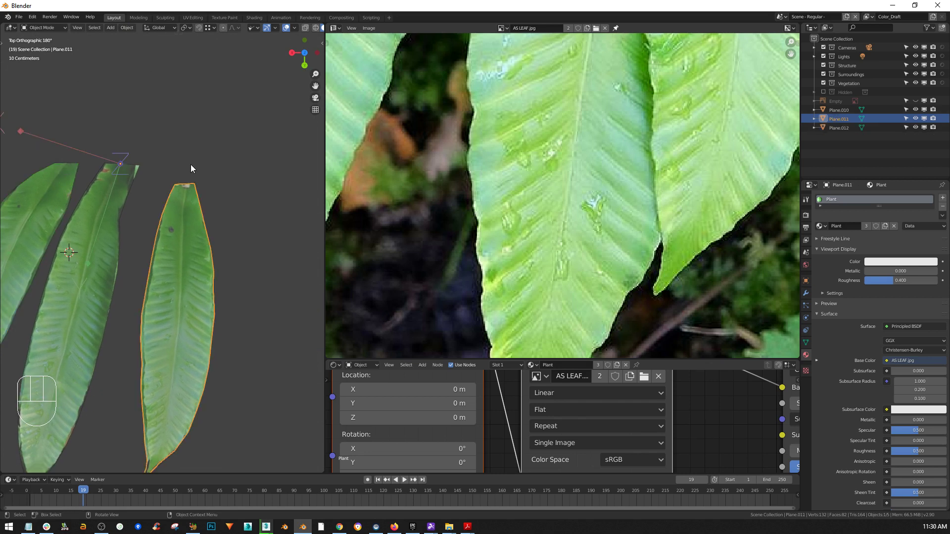
key("g")
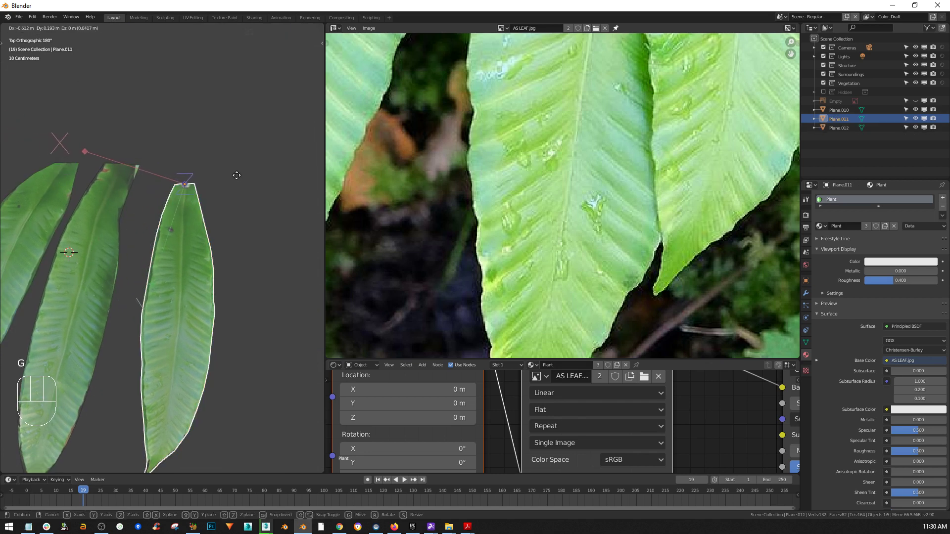
left_click(237, 175)
key("r")
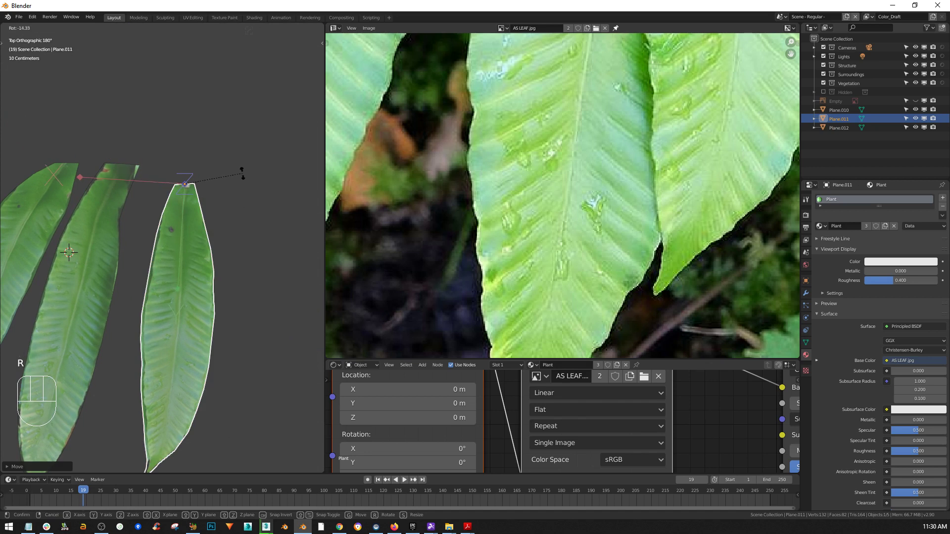
left_click(242, 174)
middle_click_drag(213, 184, 214, 156)
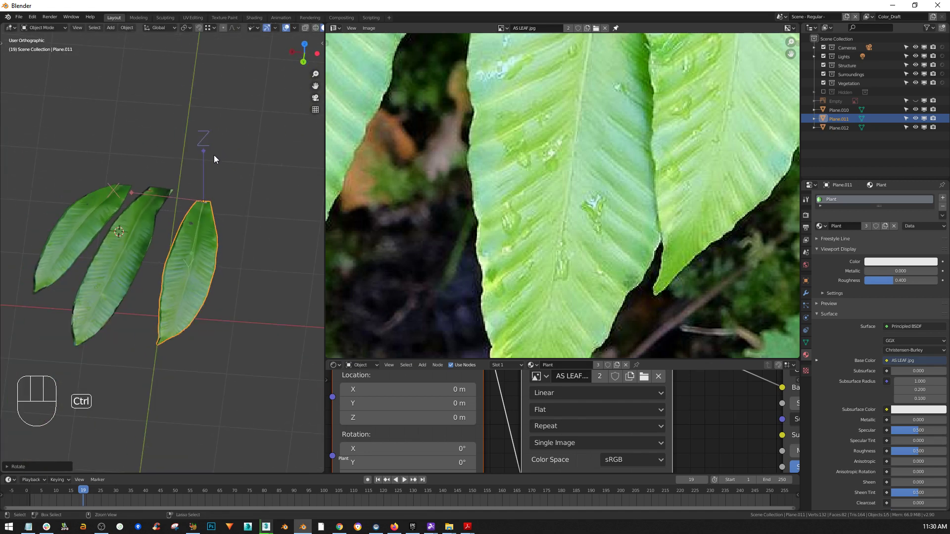
key("ctrl+period")
Select all three leaf objects together and enter Edit Mode, viewing them straight from above
scroll(142, 151, "down", 3)
middle_click_drag(161, 195, 242, 218, "shift")
scroll(212, 220, "up", 3)
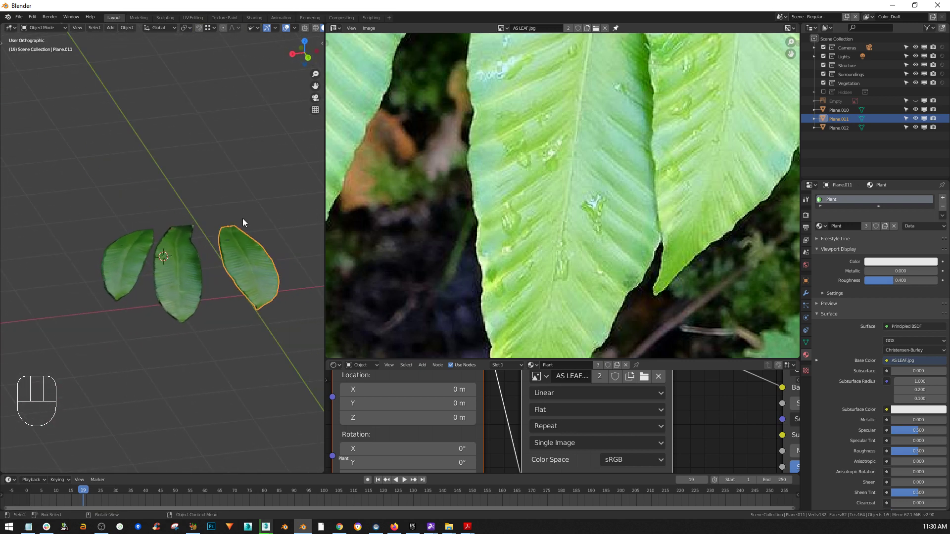
left_click(181, 269, "shift")
left_click(127, 261, "shift")
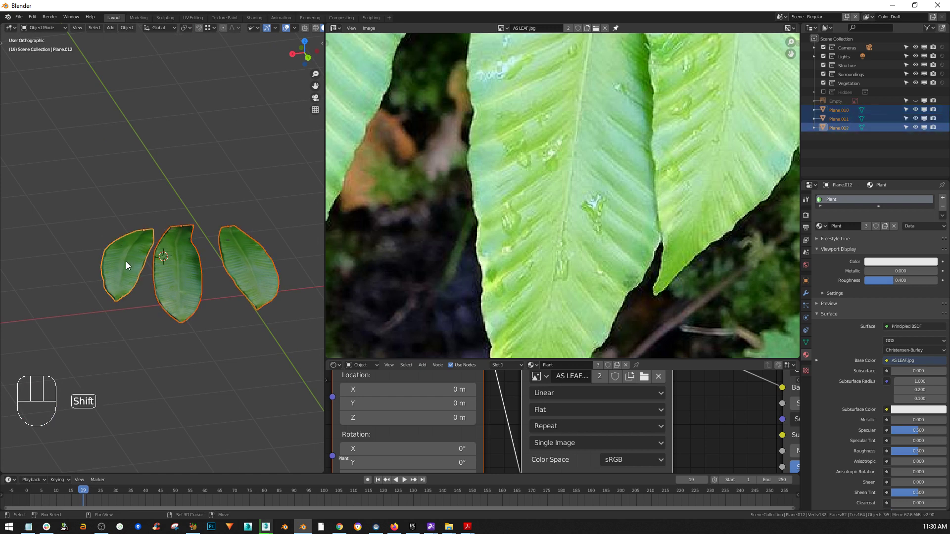
key("Tab")
middle_click_drag(145, 262, 136, 352)
scroll(134, 320, "up", 3)
middle_click_drag(139, 302, 96, 286, "shift")
scroll(59, 288, "down", 1)
Circle-select alternating edge vertices along both sides of the left leaf, including its stem and tip areas
key("c")
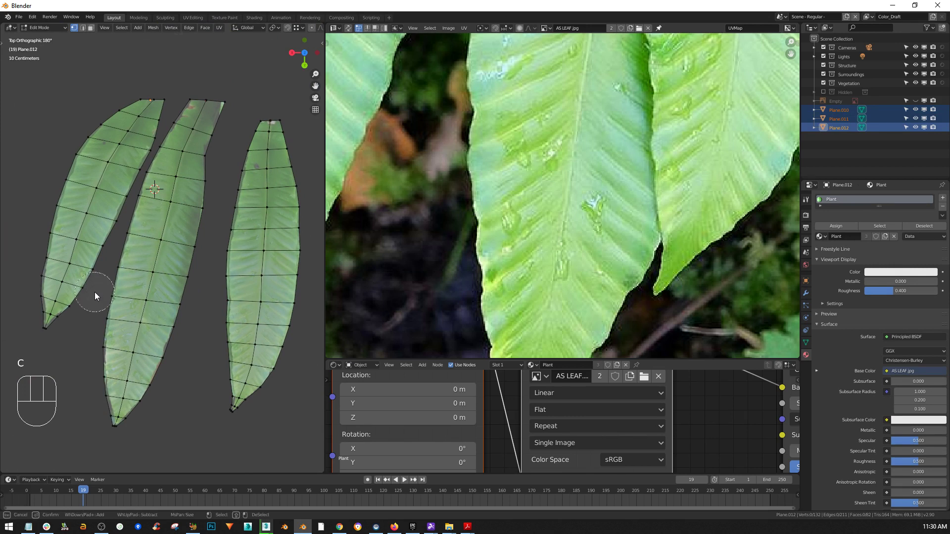
scroll(88, 293, "up", 3)
left_click_drag(42, 274, 47, 229)
left_click_drag(69, 188, 70, 183)
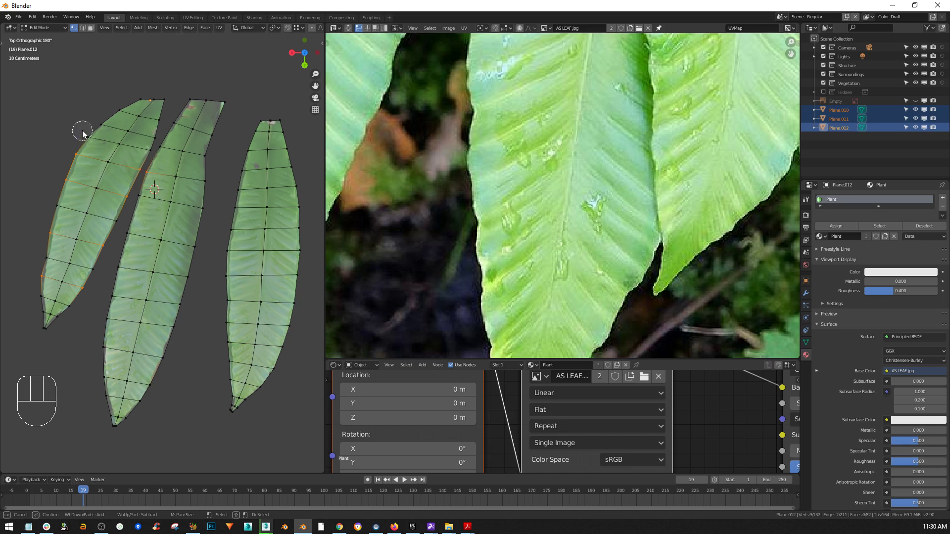
left_click(98, 122)
scroll(165, 197, "down", 3)
scroll(167, 198, "down", 5)
scroll(168, 198, "up", 2)
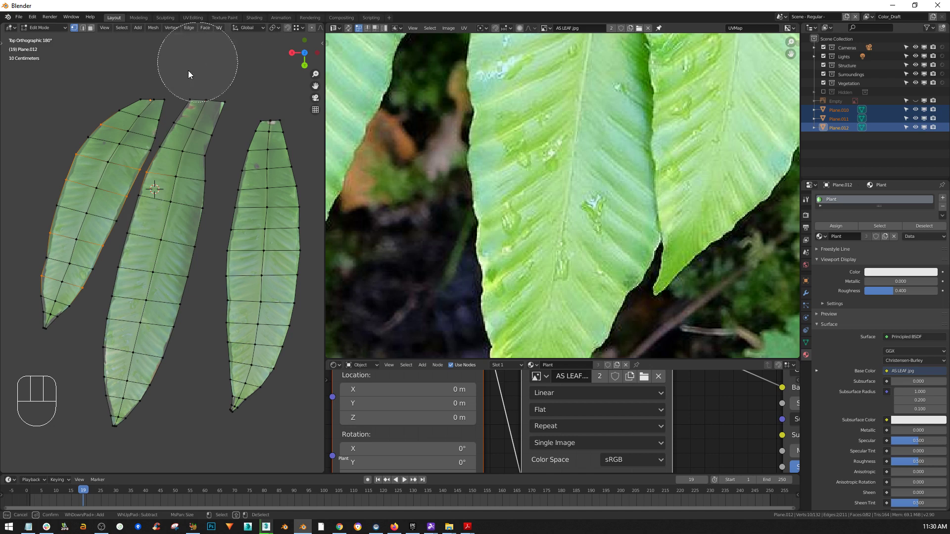
scroll(177, 130, "down", 6)
scroll(174, 159, "up", 7)
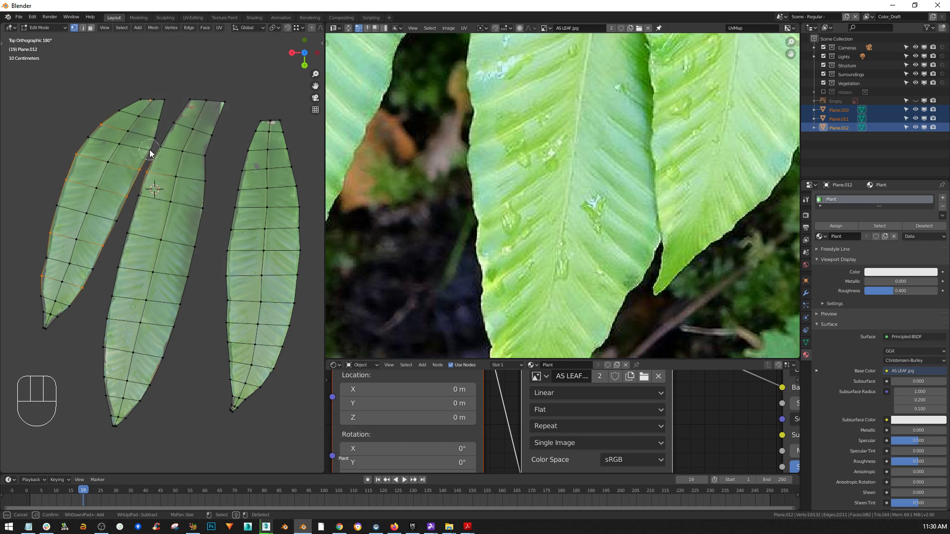
scroll(153, 145, "down", 2)
left_click_drag(171, 101, 140, 99)
left_click_drag(58, 316, 40, 310)
Add alternating edge vertices along both sides of the middle leaf to the circle selection
left_click_drag(160, 390, 155, 387)
left_click(155, 386, "shift")
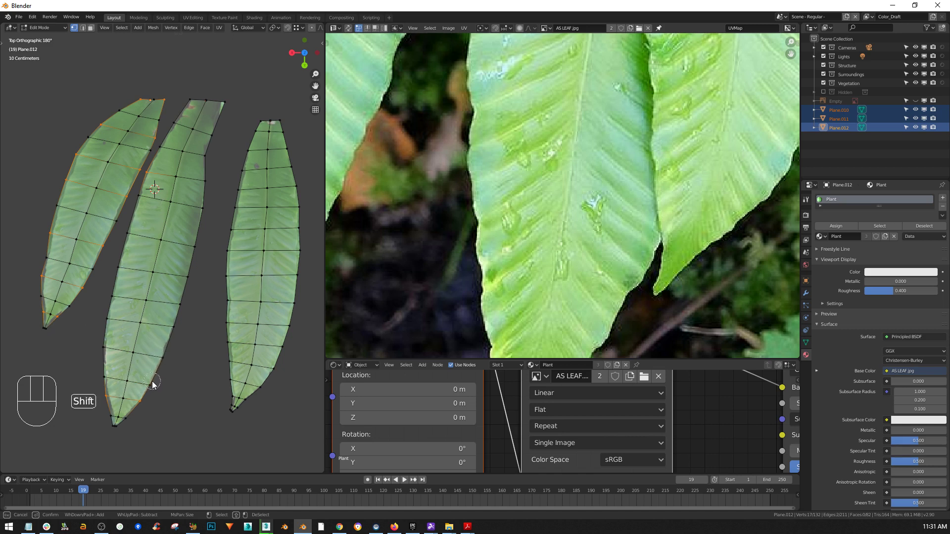
mouse_move(161, 370)
left_mouse_down()
mouse_move(163, 363)
mouse_move(97, 341)
mouse_move(112, 303)
left_mouse_up()
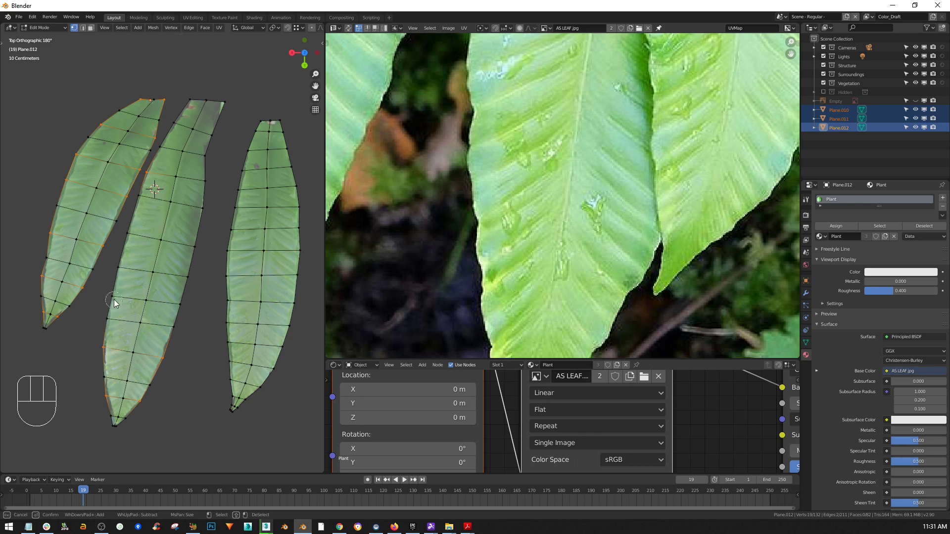
left_click(180, 303)
left_click_drag(137, 235, 143, 207)
left_click_drag(208, 179, 212, 136)
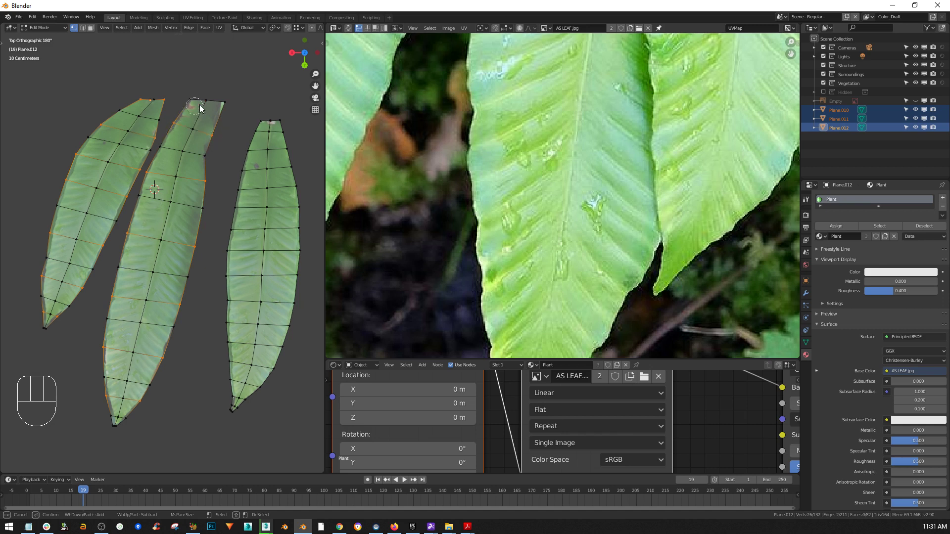
Add alternating edge vertices along both sides of the right leaf, including its tip, and finish the circle selection
mouse_move(271, 117)
left_mouse_down()
mouse_move(283, 117)
mouse_move(258, 121)
mouse_move(249, 149)
mouse_move(289, 148)
mouse_move(289, 193)
mouse_move(232, 229)
mouse_move(291, 235)
mouse_move(298, 272)
mouse_move(232, 283)
left_mouse_up()
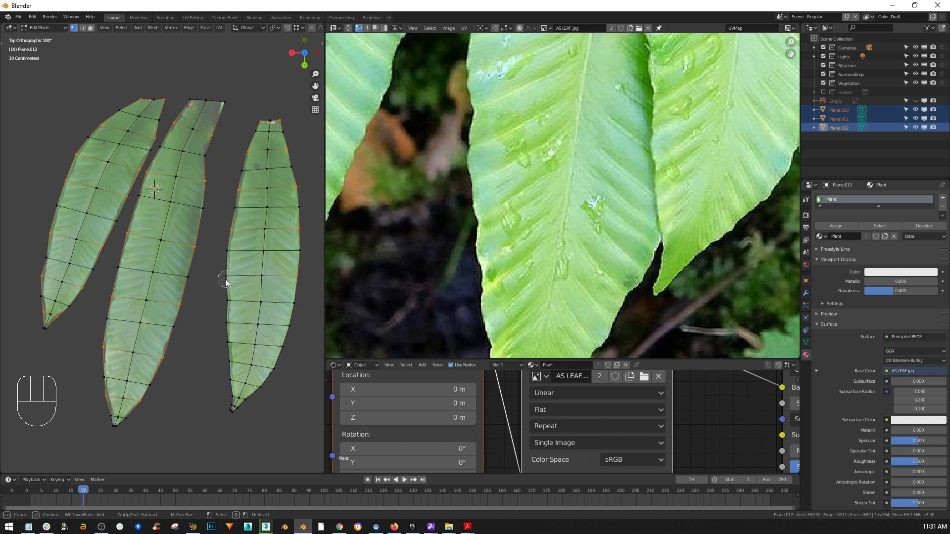
mouse_move(287, 329)
left_mouse_down()
mouse_move(278, 364)
mouse_move(227, 398)
left_mouse_up()
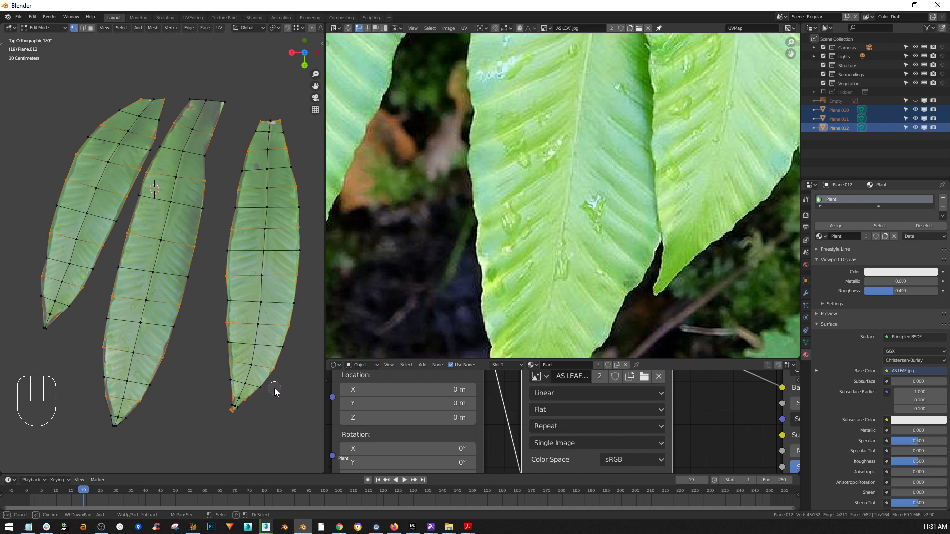
right_click(275, 421)
Raise the selected edge vertices of all three leaves about 0.11 m along the global Z axis
middle_click_drag(280, 406, 284, 313)
scroll(185, 308, "up", 1)
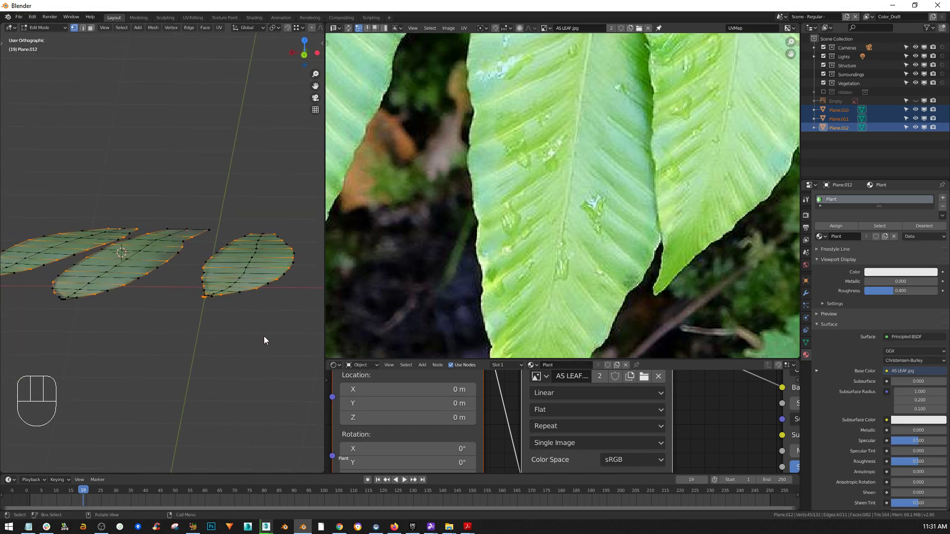
key("g")
key("z")
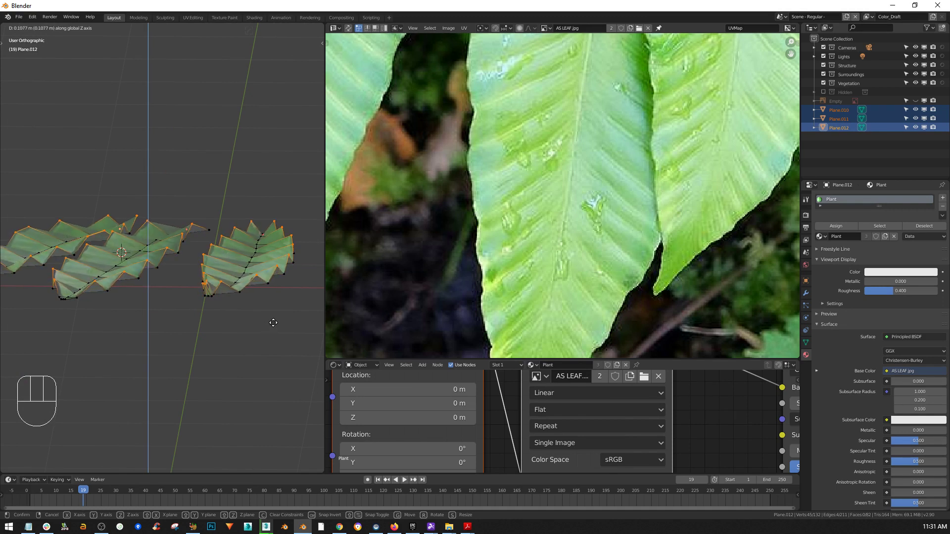
left_click(273, 323)
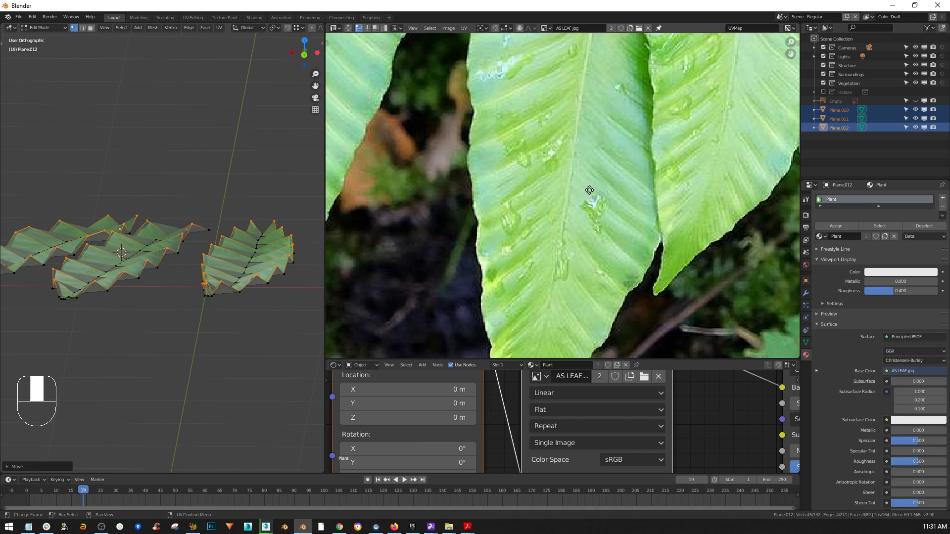
Display the AS.jpeg reference photo in the image editor and examine the plant's wavy leaf edges
scroll(590, 200, "down", 5)
middle_click_drag(589, 200, 576, 216)
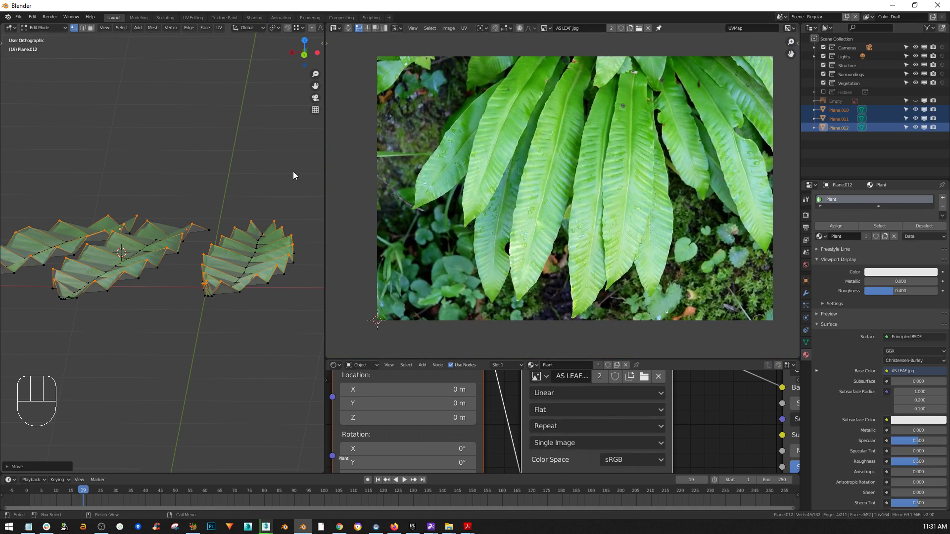
left_click(547, 28)
left_click(559, 51)
scroll(575, 193, "up", 5)
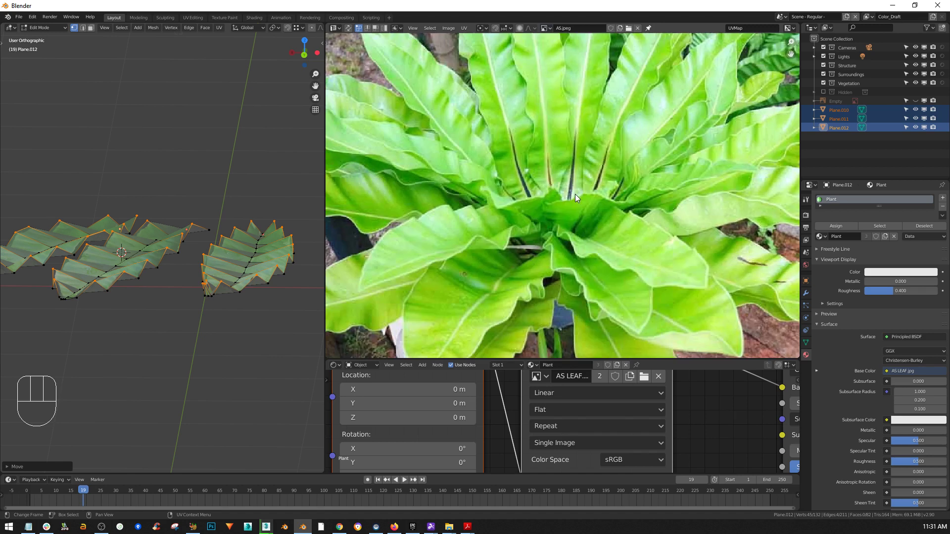
scroll(552, 152, "down", 2)
Return to Object Mode and apply smooth shading to the three leaves
middle_click_drag(37, 302, 161, 298)
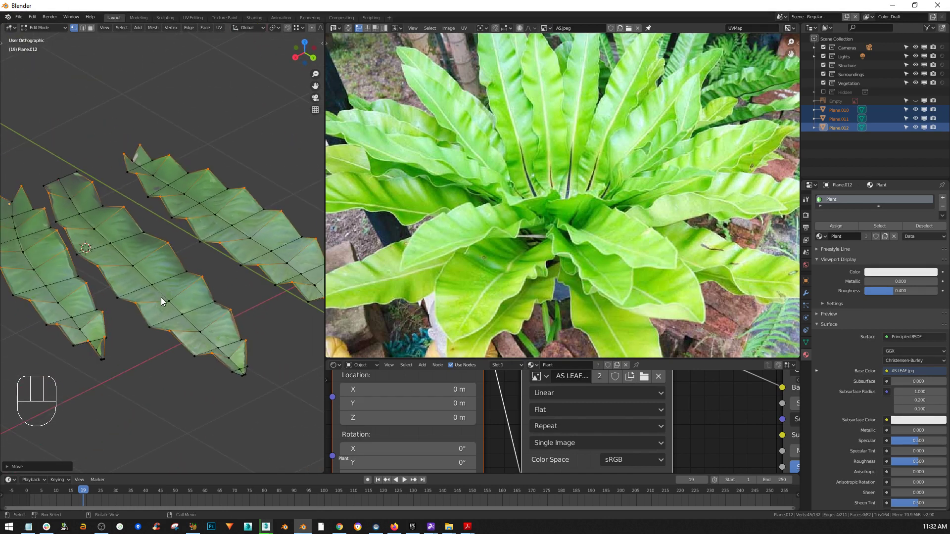
key("Tab")
key("alt+z")
key("alt+z")
middle_click_drag(191, 311, 99, 312)
right_click(110, 280)
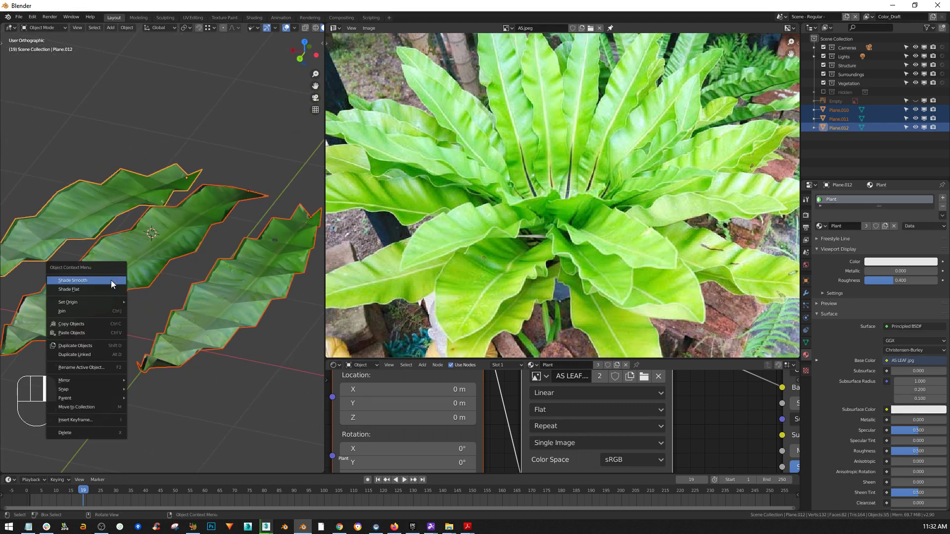
left_click(111, 280)
middle_click_drag(108, 280, 139, 355)
middle_click_drag(271, 239, 131, 237, "shift")
Add a level 2 Subdivision Surface modifier to all three selected leaves and check their edges up close
left_click(805, 293)
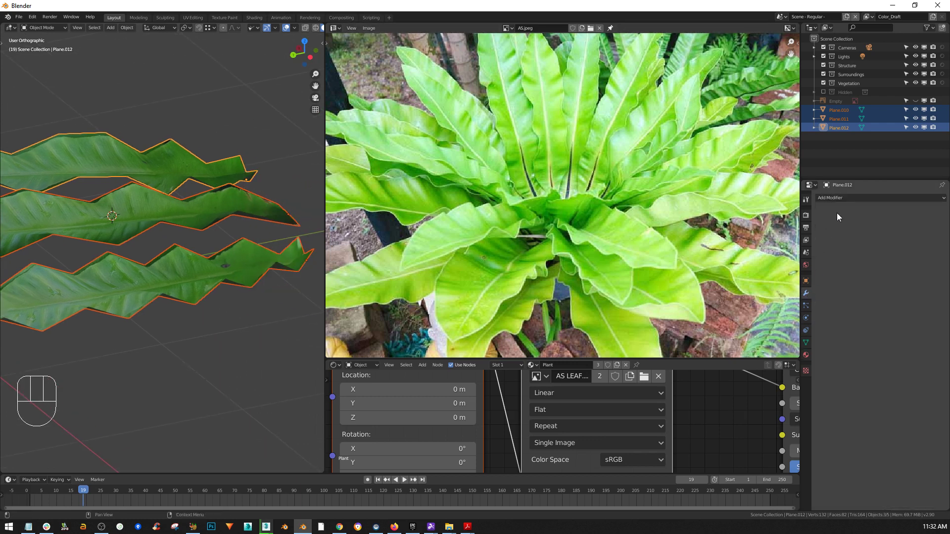
middle_click_drag(277, 289, 313, 276)
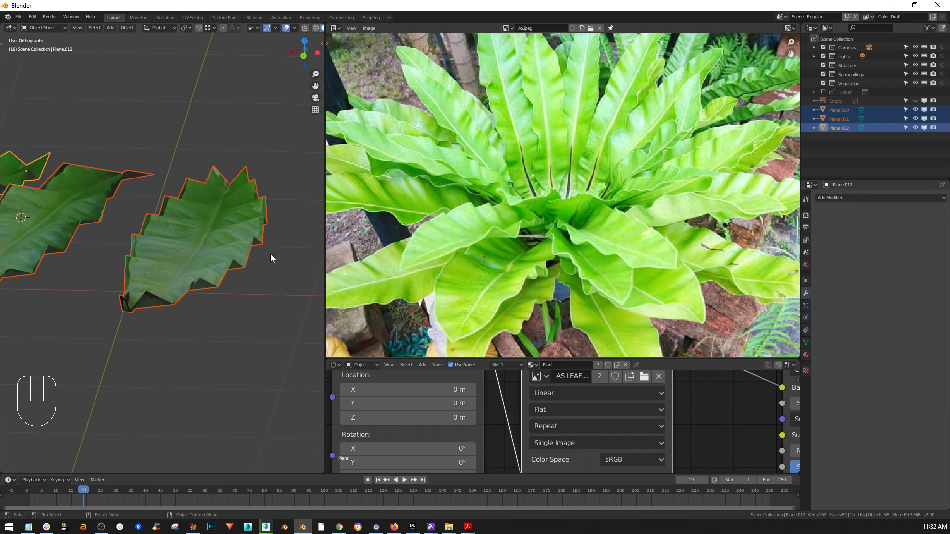
key("ctrl")
mouse_move(205, 254)
middle_mouse_down()
mouse_move(177, 257)
mouse_move(219, 262)
middle_mouse_up()
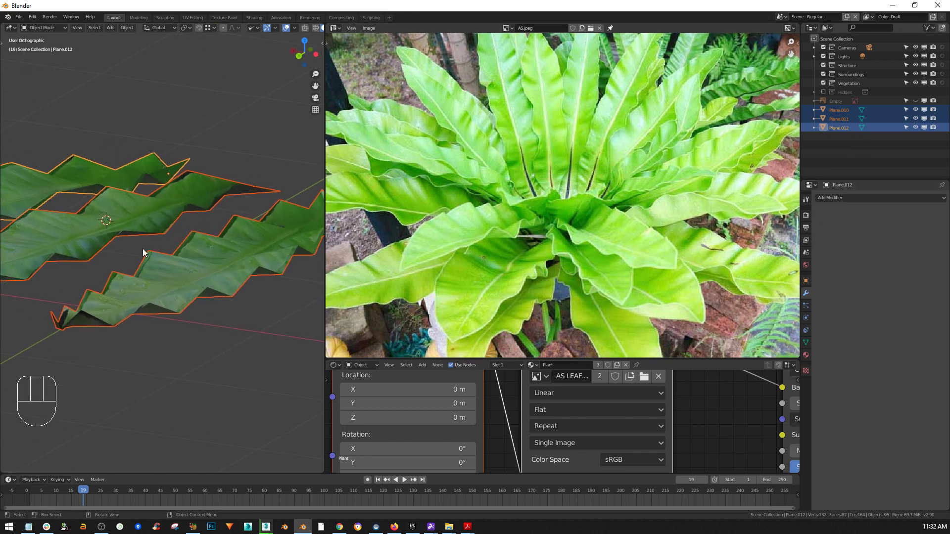
key("ctrl")
key("ctrl+2")
mouse_move(163, 239)
middle_mouse_down()
mouse_move(156, 253)
mouse_move(247, 242)
mouse_move(269, 245)
mouse_move(247, 263)
mouse_move(280, 257)
mouse_move(173, 245)
middle_mouse_up()
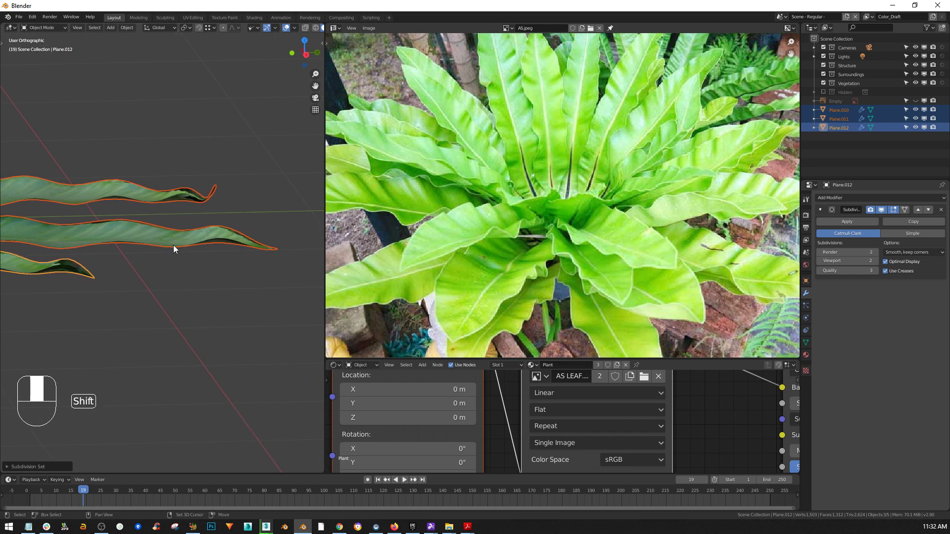
scroll(221, 192, "up", 3)
middle_click_drag(148, 197, 169, 223)
middle_click_drag(109, 159, 243, 251, "shift")
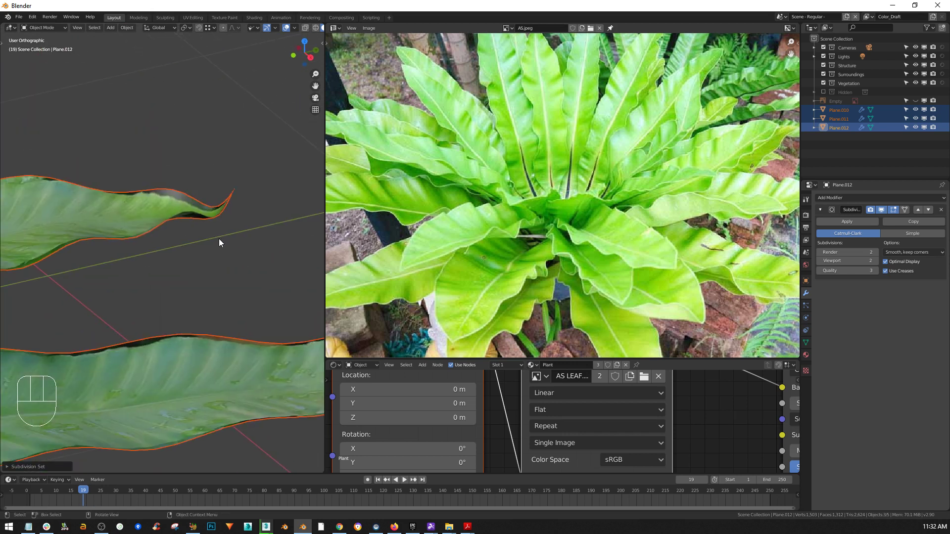
Select the tip vertices of the right leaf in Edit Mode and lower them about 0.13 m along Z
left_click(185, 210)
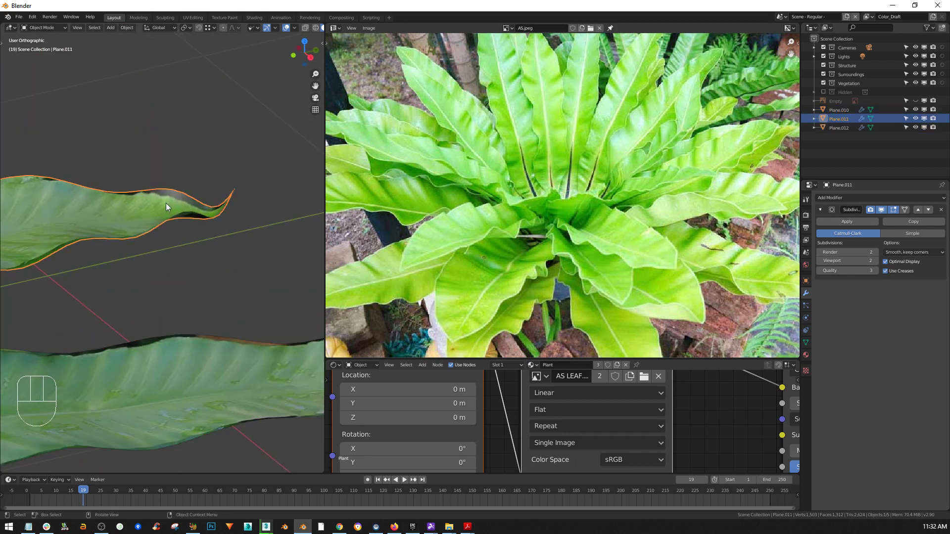
key("Tab")
left_click_drag(248, 171, 222, 203)
middle_click_drag(263, 191, 259, 177)
key("g")
key("z")
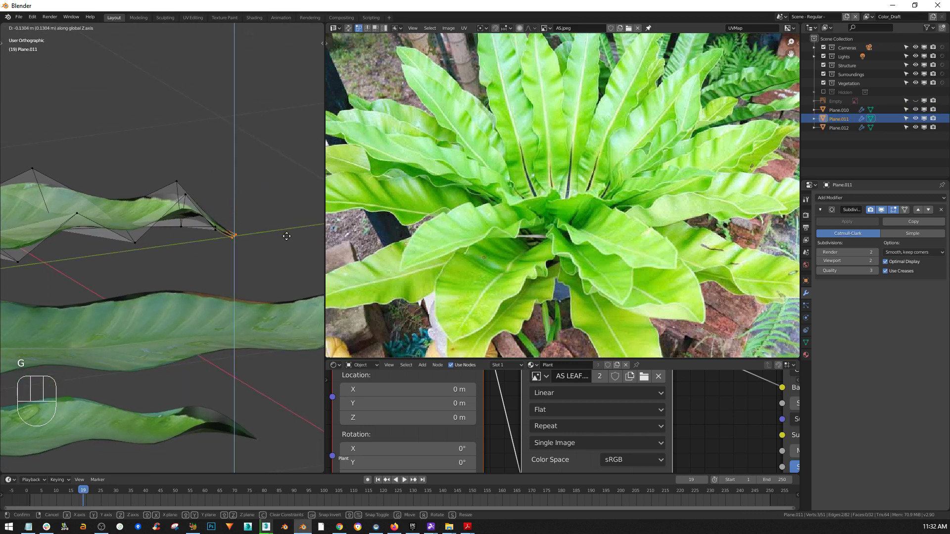
left_click(280, 234)
scroll(276, 233, "down", 5)
middle_click_drag(242, 259, 99, 188, "shift")
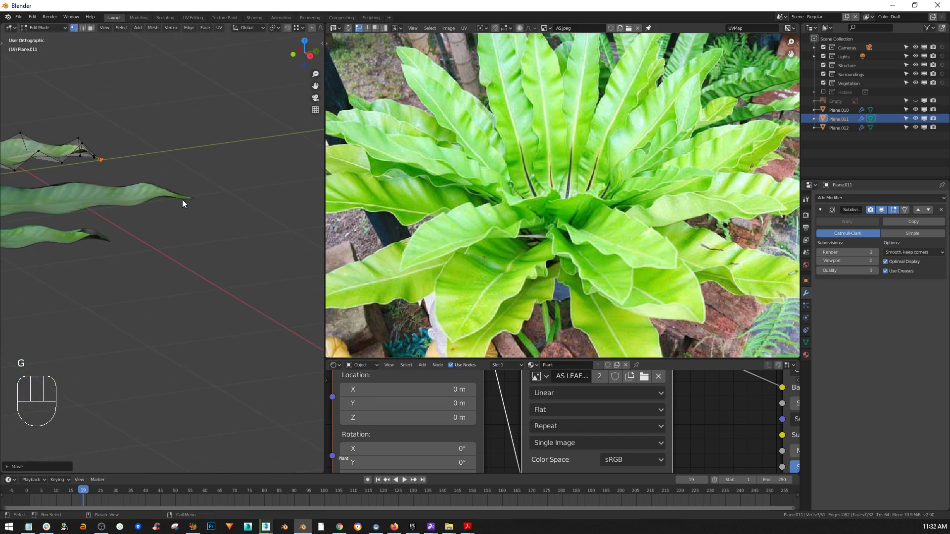
Lower the middle leaf's tip vertices about 0.09 m along Z in Edit Mode, and return to Object Mode
key("Tab")
left_click(164, 196)
key("Tab")
left_click_drag(199, 188, 192, 212)
key("g")
key("z")
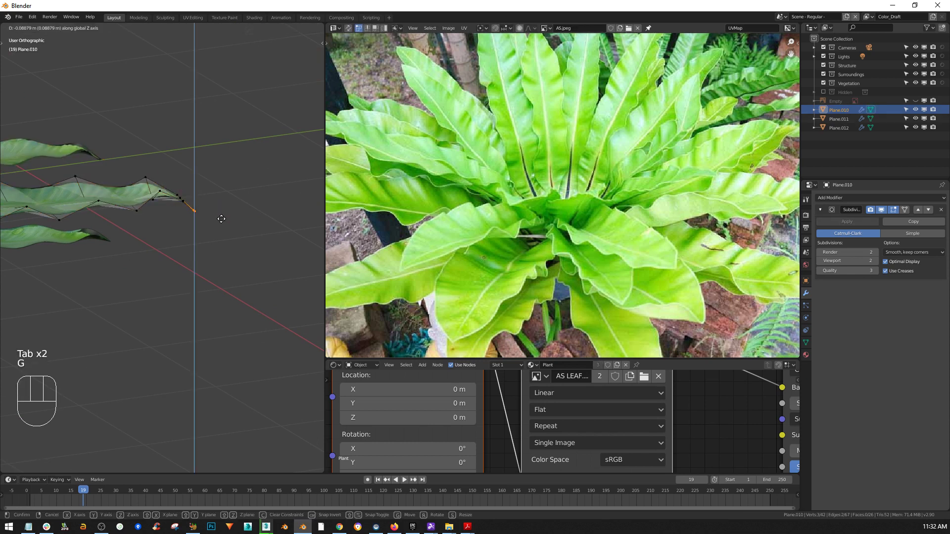
left_click(220, 215)
key("Tab")
Enter Edit Mode on the middle leaf and select several groups of vertices along its midrib
middle_click_drag(165, 226, 269, 245)
scroll(201, 227, "up", 3)
scroll(143, 258, "up", 2)
scroll(152, 247, "down", 2)
middle_click_drag(167, 202, 156, 278)
middle_click_drag(157, 225, 137, 252, "shift")
key("Tab")
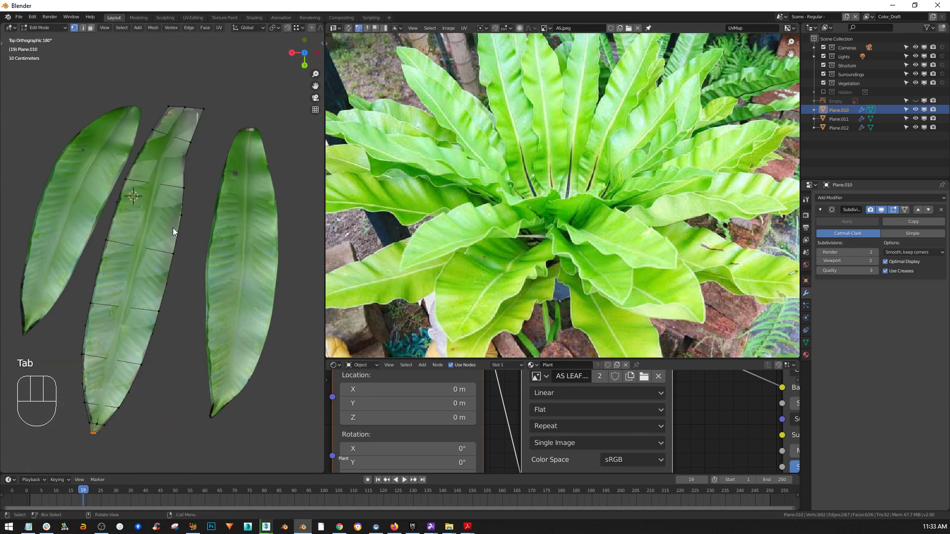
left_click_drag(166, 170, 146, 218)
left_click_drag(176, 126, 164, 151, "shift")
left_click_drag(154, 235, 135, 263, "shift")
middle_click_drag(149, 269, 102, 218)
scroll(94, 206, "up", 2)
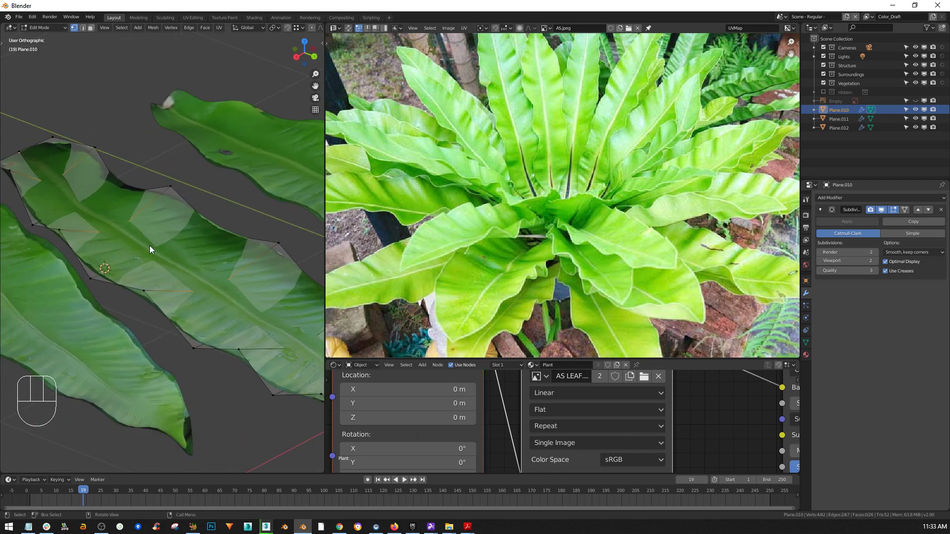
middle_click_drag(150, 246, 156, 244)
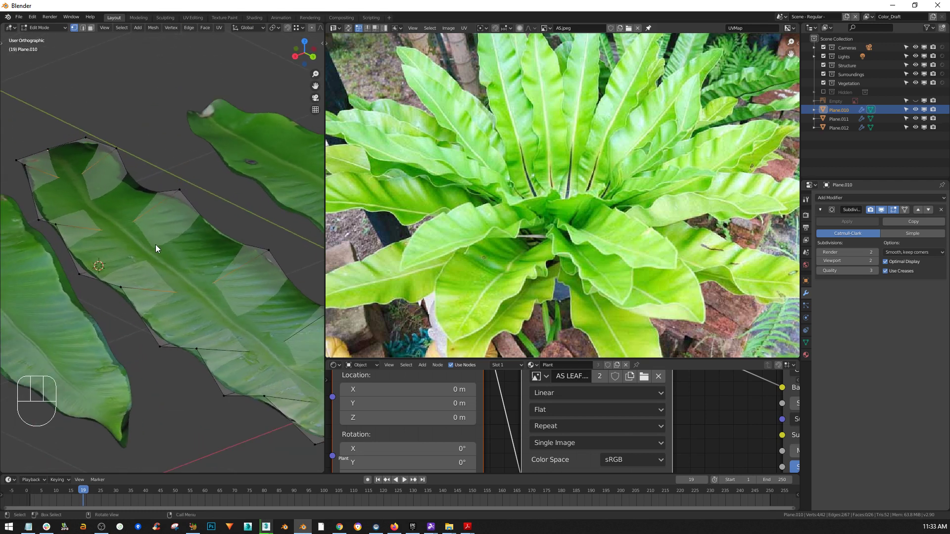
Turn off the Subdivision modifier's Edit Mode display on the middle leaf and inspect the bare mesh from several angles
left_click(894, 211)
left_click(894, 210)
left_click(894, 210)
left_click(894, 210)
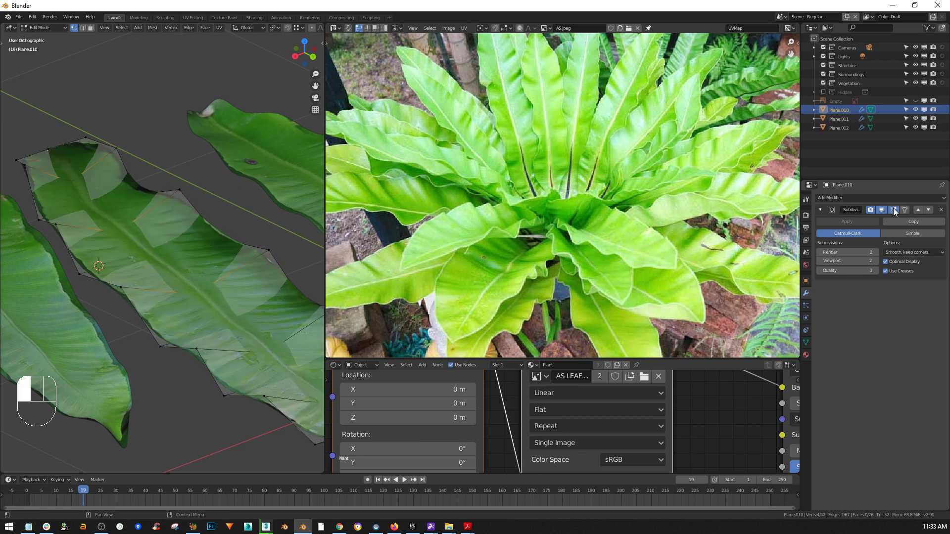
left_click(894, 211)
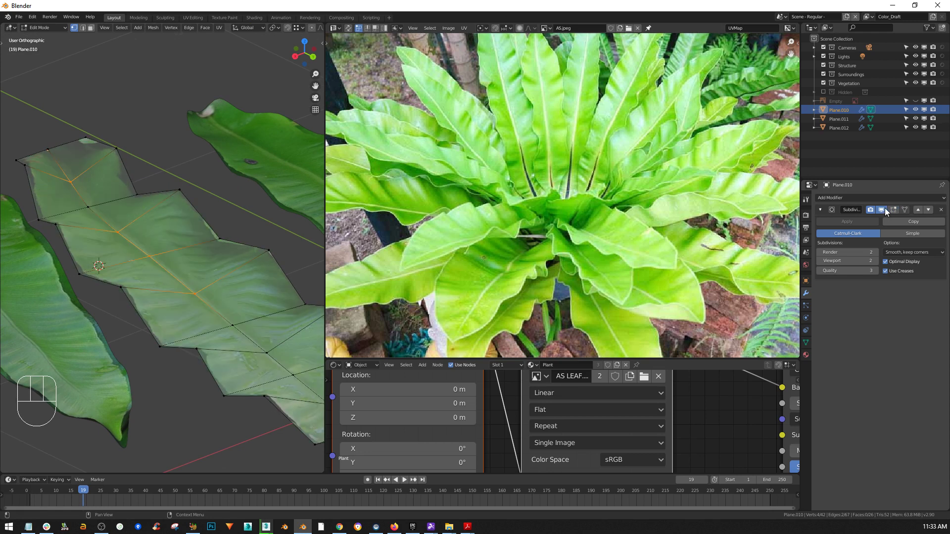
middle_click_drag(198, 235, 74, 212)
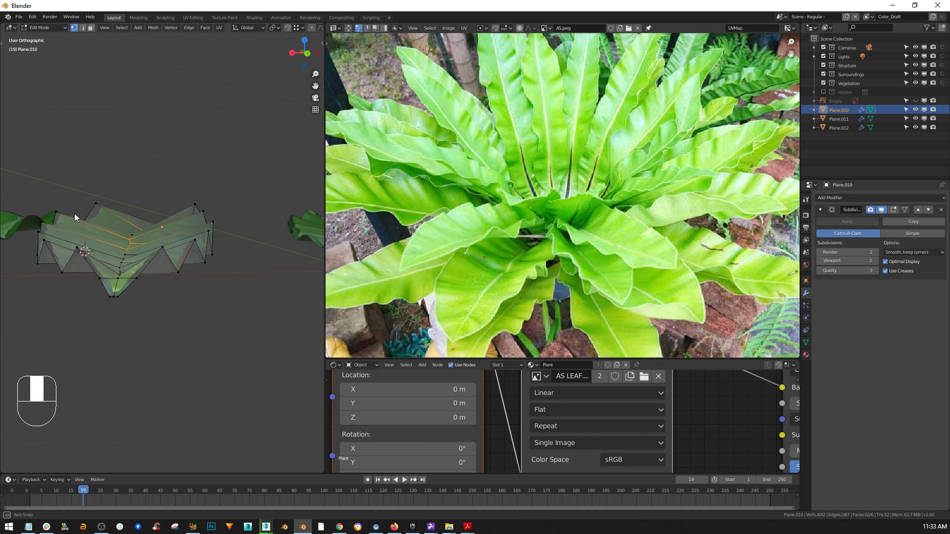
middle_click_drag(172, 183, 221, 159)
middle_click_drag(84, 274, 102, 295)
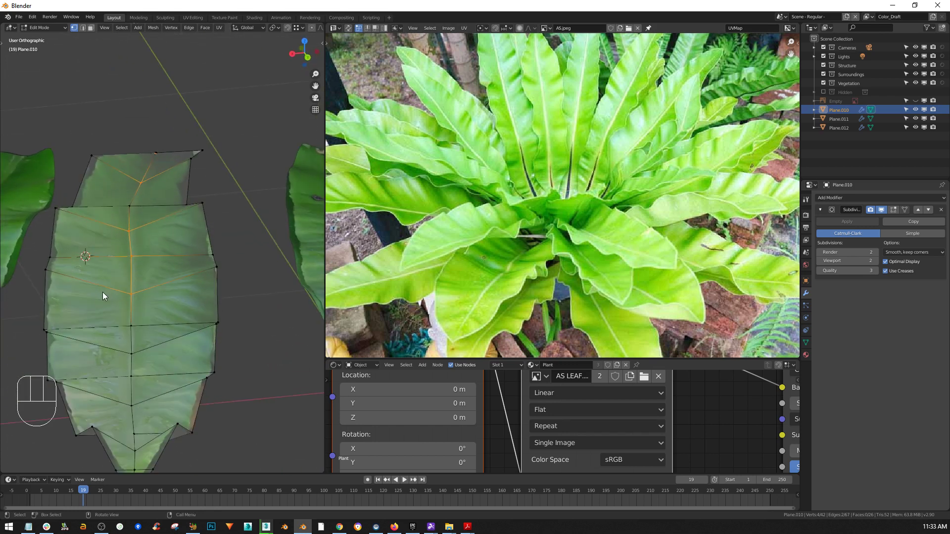
mouse_move(143, 240)
middle_mouse_down()
mouse_move(134, 261)
mouse_move(142, 217)
mouse_move(146, 225)
middle_mouse_up()
scroll(136, 258, "down", 2)
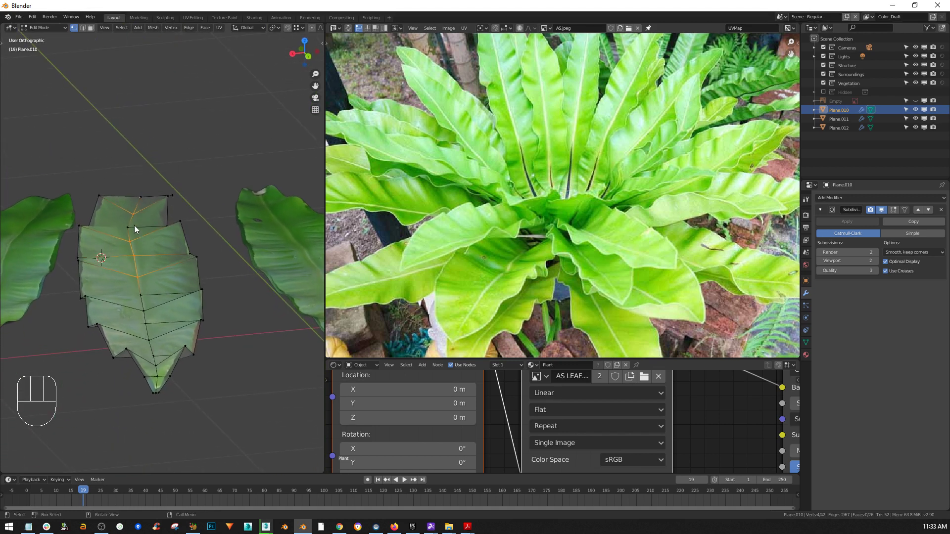
middle_click_drag(132, 234, 118, 210)
Select alternate midrib vertices along the middle leaf, lower them slightly, and return to Object Mode
left_click(81, 192)
left_click(122, 240, "shift")
left_click(187, 297, "shift")
left_click(246, 350, "shift")
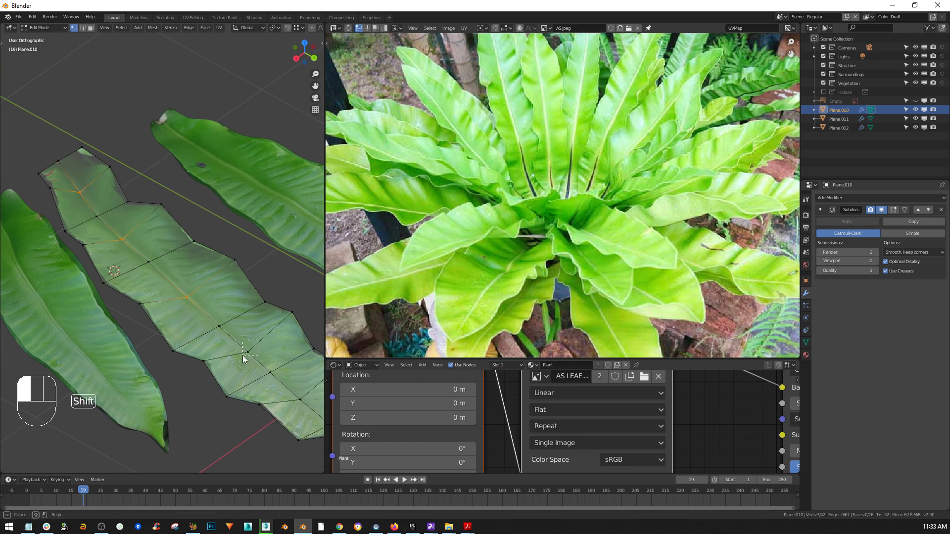
middle_click_drag(270, 360, 185, 293, "shift")
left_click(216, 331, "shift")
middle_click_drag(230, 328, 187, 272)
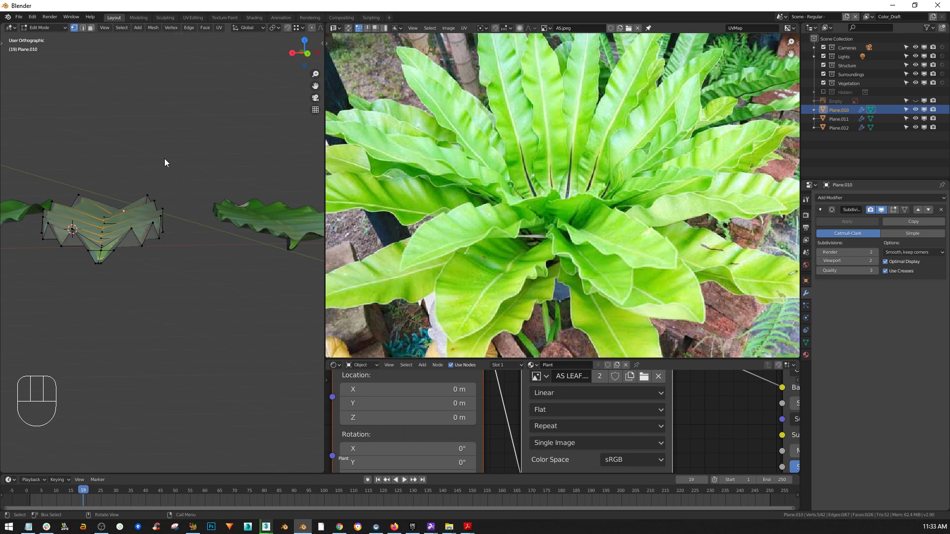
key("g")
left_click(170, 173)
middle_click_drag(171, 173, 167, 214)
key("Tab")
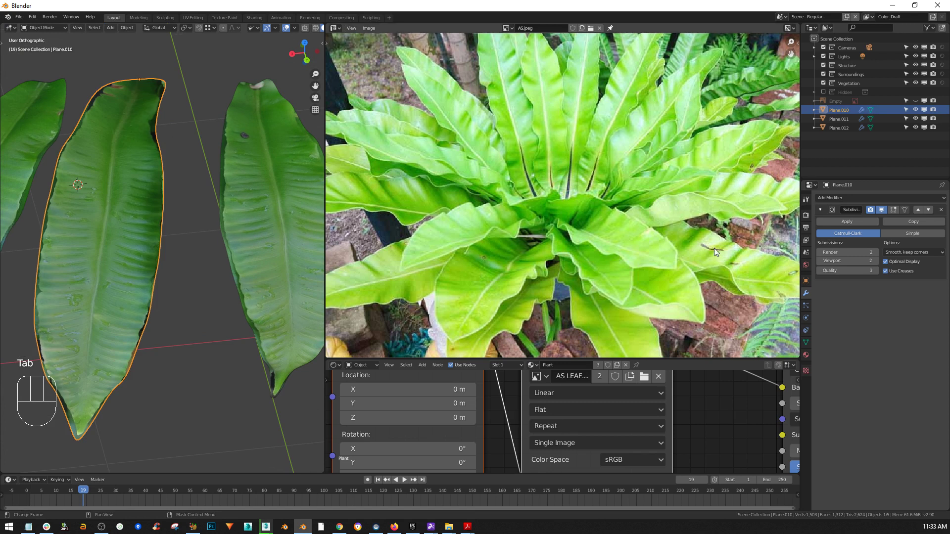
Raise the middle leaf's central vertices about 0.14 m using smooth proportional editing with a size of 1.77, and return to Object Mode
middle_click_drag(232, 163, 264, 164)
middle_click_drag(245, 200, 138, 239, "shift")
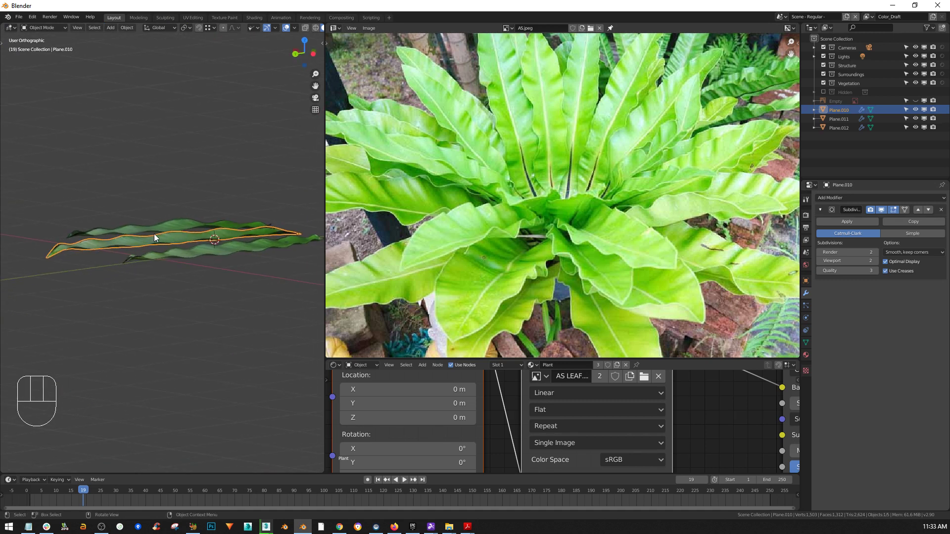
key("Tab")
middle_click_drag(206, 223, 175, 230)
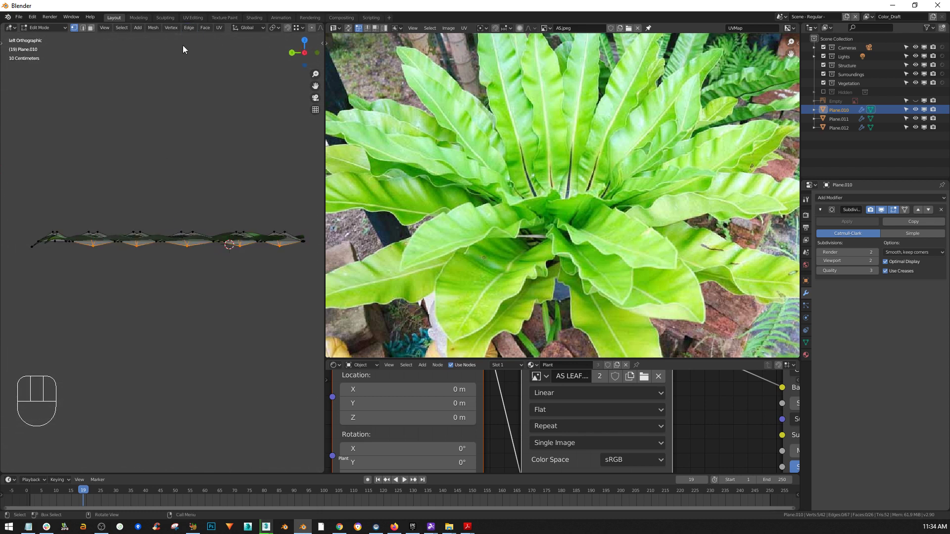
middle_click_drag(286, 31, 171, 30)
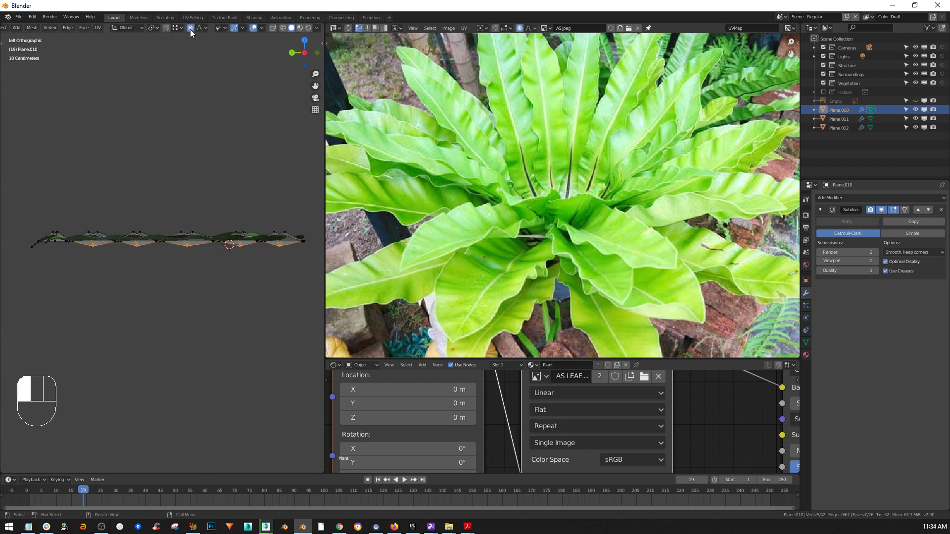
left_click(188, 242)
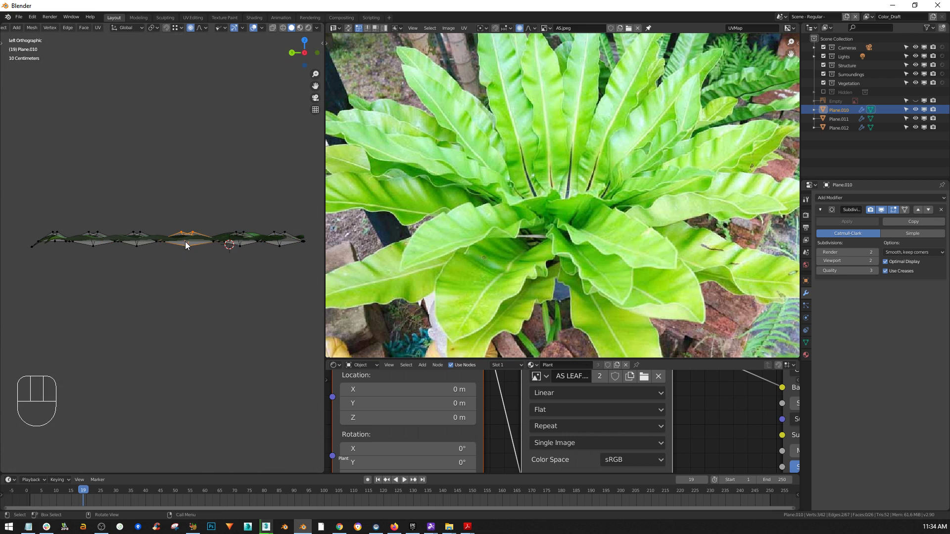
key("g")
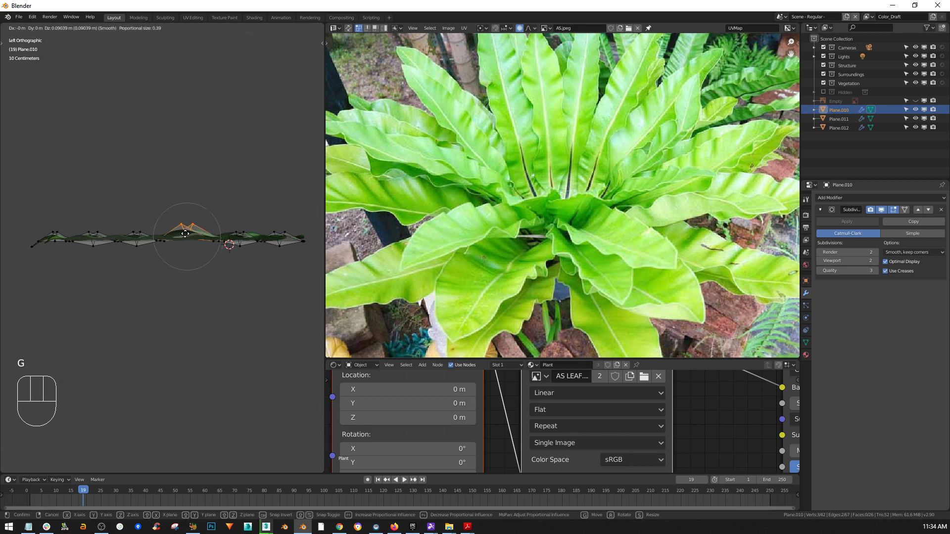
scroll(184, 232, "down", 15)
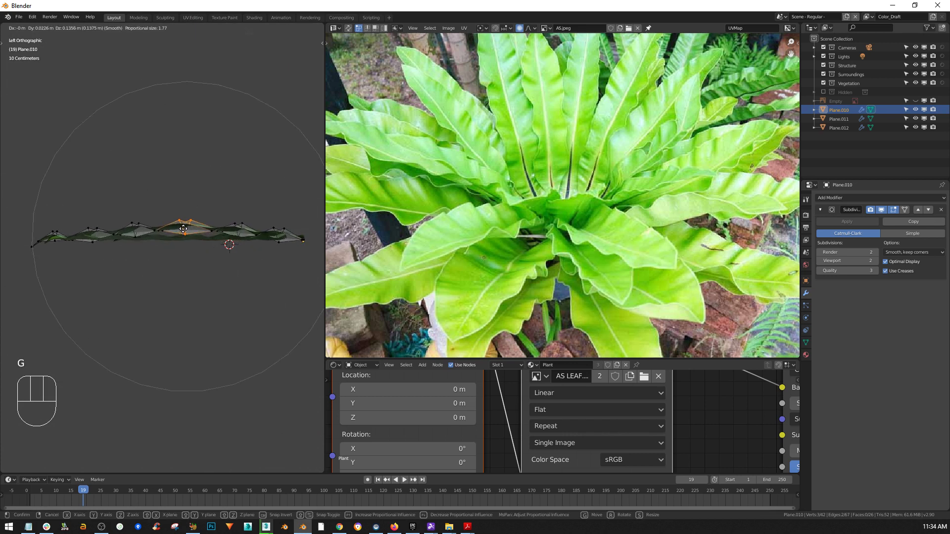
left_click(183, 229)
middle_click_drag(182, 229, 106, 215)
key("Tab")
Raise the central vertices of the Plane.011 leaf about 0.27 m along Z with proportional editing at size 1.61, and leave Edit Mode
middle_click_drag(221, 227, 231, 257)
left_click(194, 266)
key("Tab")
left_click_drag(231, 256, 156, 305)
middle_click_drag(156, 305, 184, 282)
key("g")
key("z")
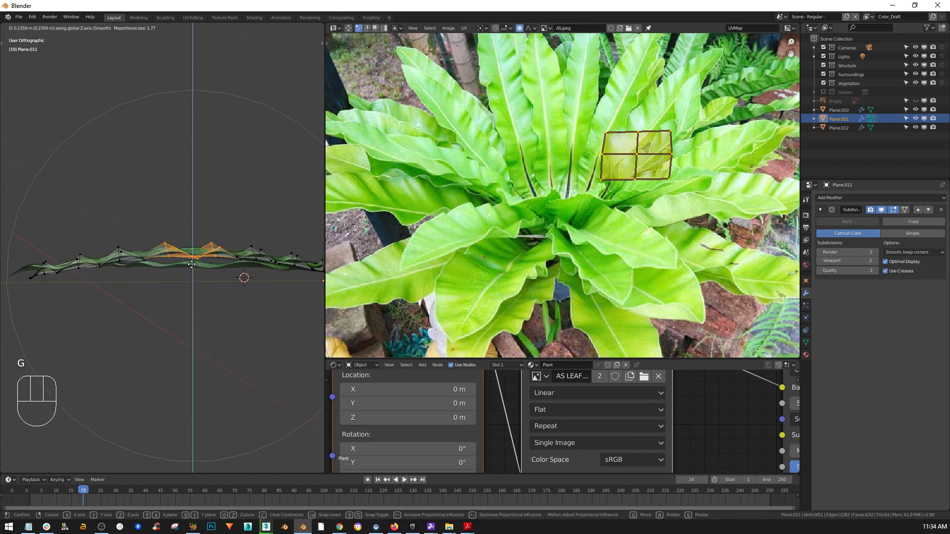
scroll(191, 260, "up", 3)
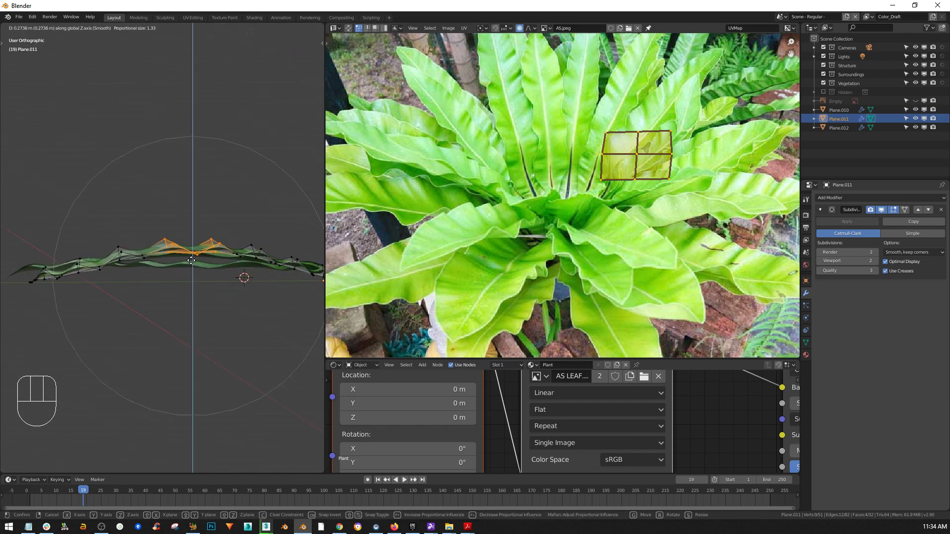
scroll(191, 261, "down", 2)
left_click(191, 260)
middle_click_drag(174, 262, 100, 301)
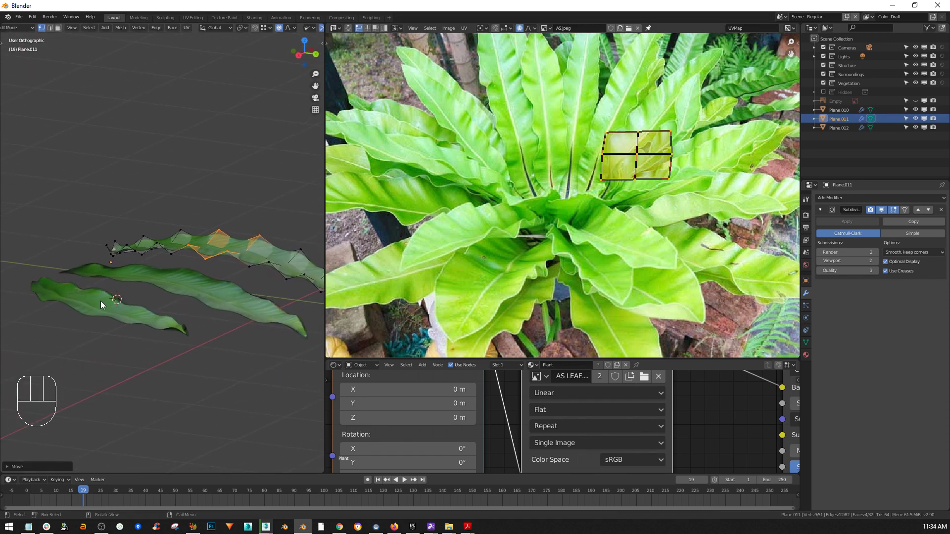
key("Tab")
Raise the central vertices of the Plane.012 leaf along Z with proportional editing at size 1.61 to arch it, and return to Object Mode
left_click(100, 301)
key("Tab")
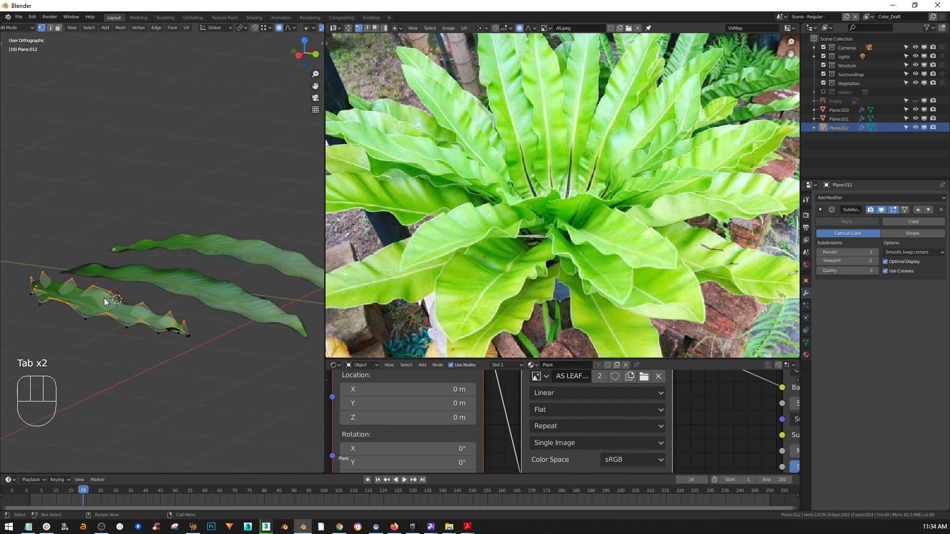
middle_click_drag(106, 303, 161, 299)
left_click(110, 301)
middle_click_drag(102, 296, 154, 299)
left_click_drag(147, 289, 93, 314)
middle_click_drag(93, 314, 82, 297)
key("g")
key("z")
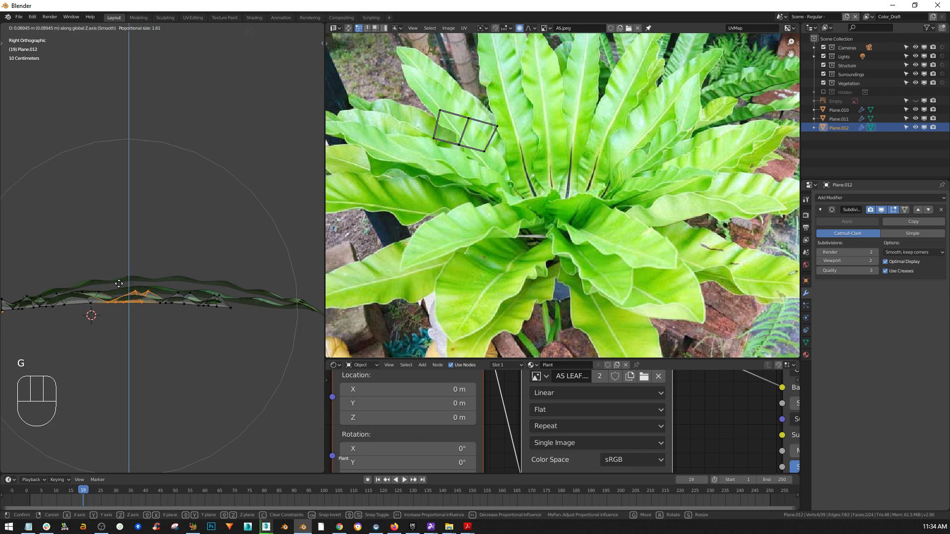
left_click(119, 275)
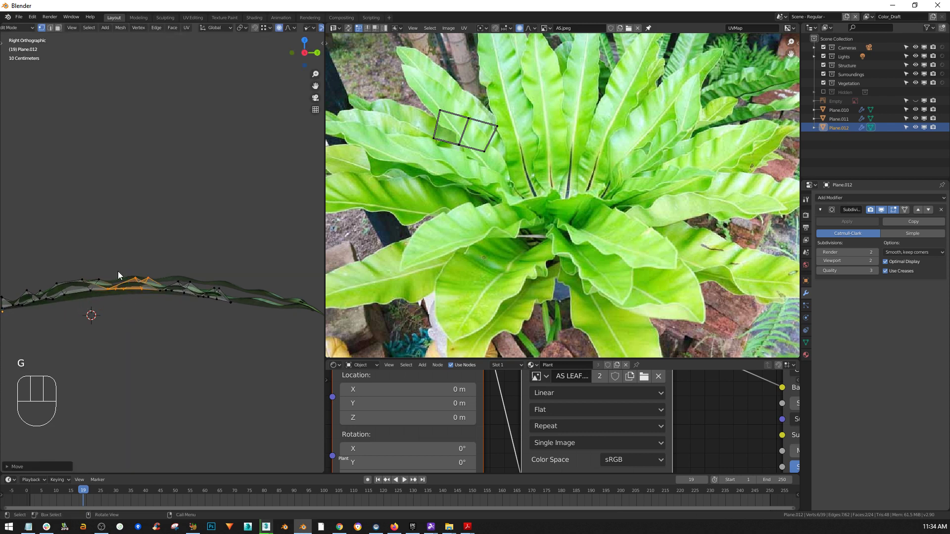
key("Tab")
Enable origin-only transforms and move the Plane.012 leaf's origin up along Z to its stem end
middle_click_drag(109, 277, 104, 298)
middle_click_drag(104, 297, 93, 277)
scroll(100, 304, "up", 5)
key("ctrl+period")
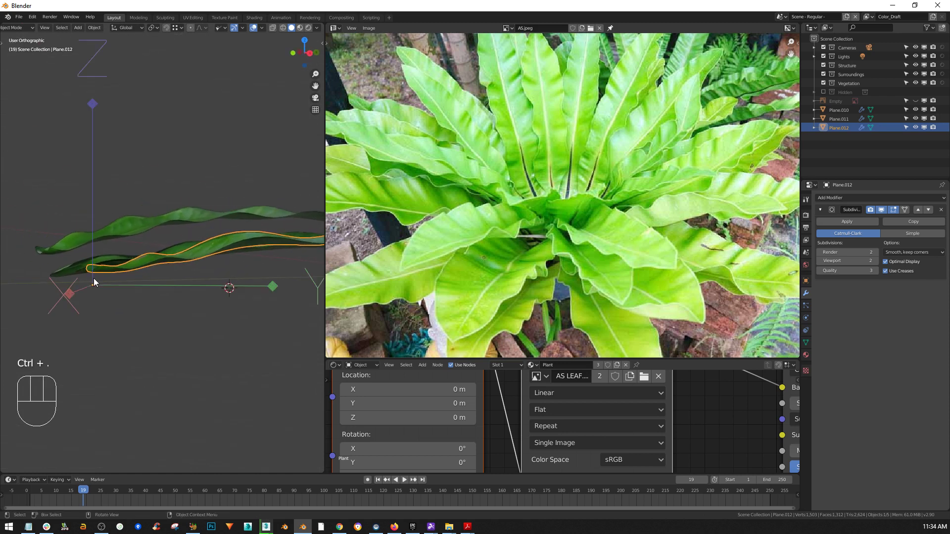
key("g")
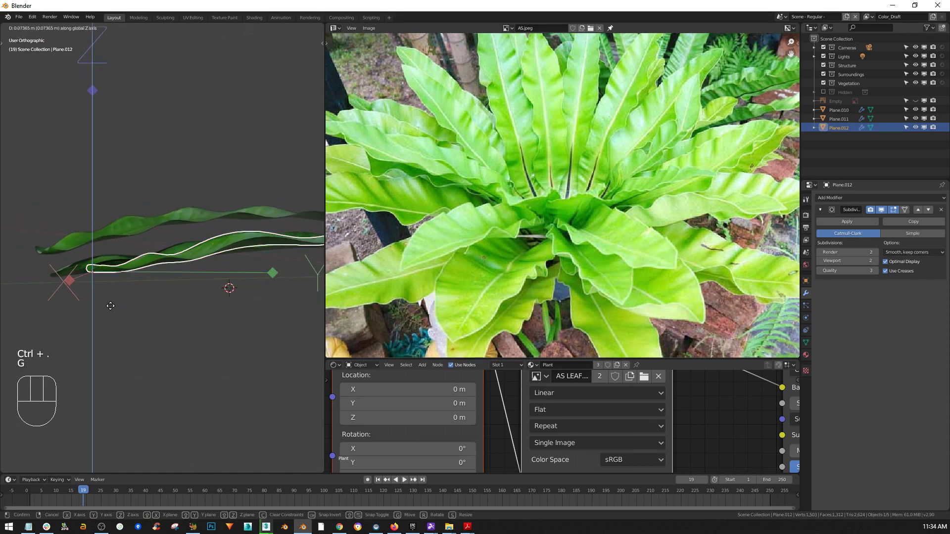
left_click(99, 301)
Adjust the origins of the Plane.010 and Plane.011 leaves so that each sits at its stem end
left_click(77, 264)
scroll(56, 268, "up", 3)
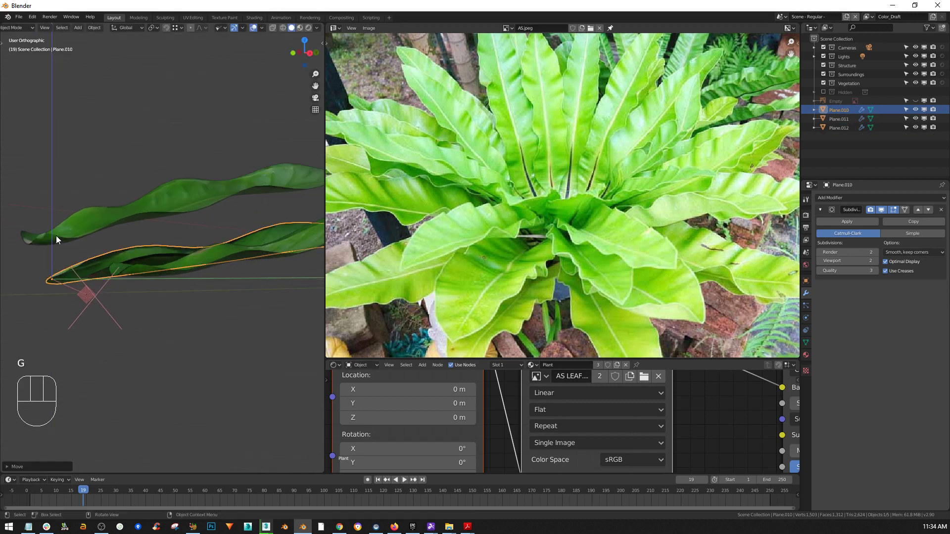
left_click(56, 238)
key("g")
key("g")
left_click(56, 261)
Rotate the leaves' origin axes one after another so they line up with the direction of each leaf
scroll(62, 260, "down", 4)
middle_click_drag(61, 259, 115, 177)
scroll(51, 287, "down", 4)
scroll(84, 206, "up", 2)
middle_click_drag(85, 206, 110, 227, "shift")
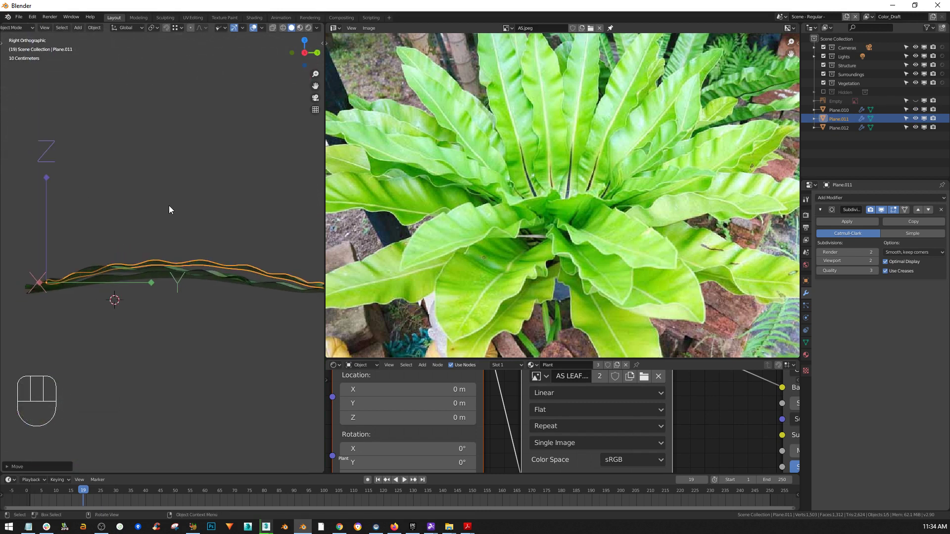
key("r")
left_click(89, 247)
middle_click_drag(89, 246, 34, 312)
left_click(117, 304)
key("r")
left_click(159, 266)
left_click(172, 240)
key("r")
left_click(163, 184)
middle_click_drag(173, 228, 110, 281, "shift")
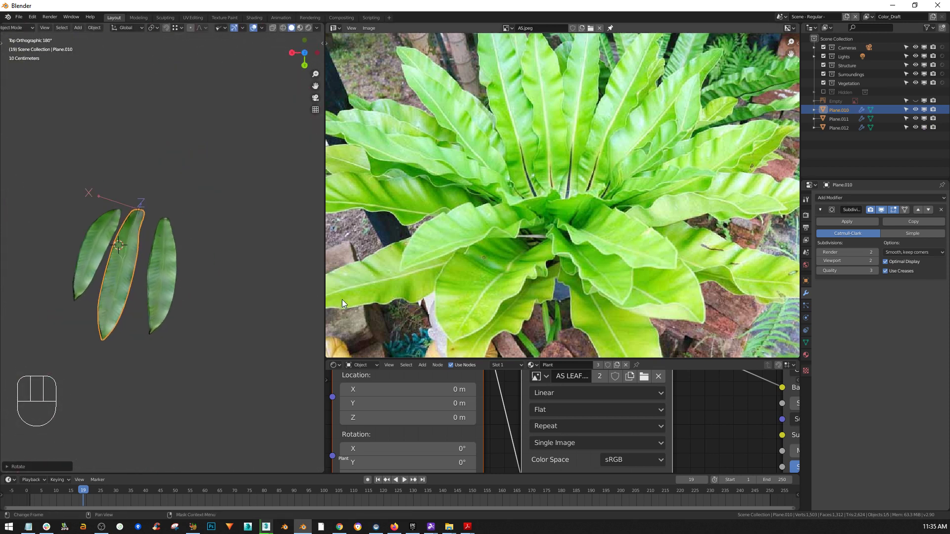
Widen the 3D viewport across the reference image area and turn off origin-only transforms
left_click_drag(326, 321, 833, 310)
middle_click_drag(550, 304, 570, 271, "shift")
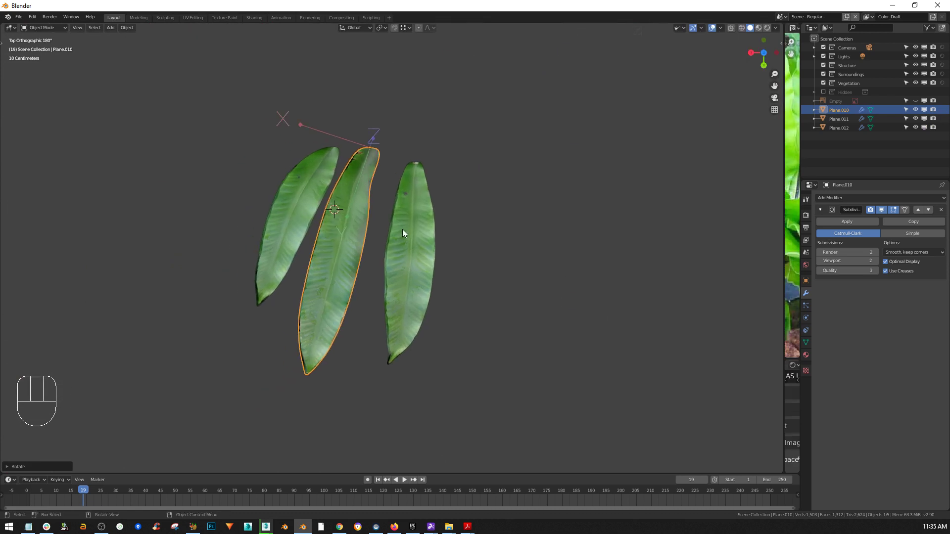
key("ctrl+period")
Select all three leaves and move them together along the ground plane, away from the 3D cursor, in the top view
middle_click_drag(428, 238, 394, 167)
left_click_drag(528, 149, 341, 252)
middle_click_drag(346, 248, 411, 266)
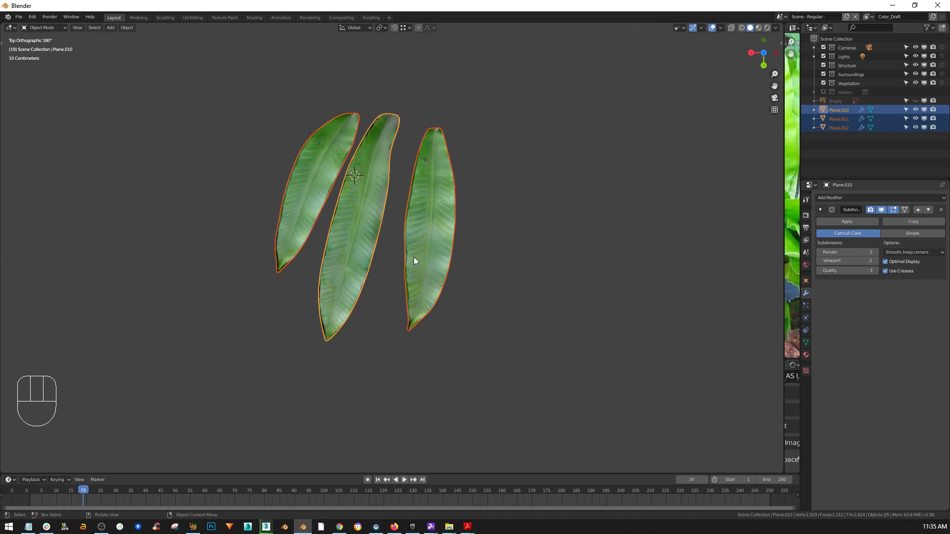
key("g")
left_click(242, 400)
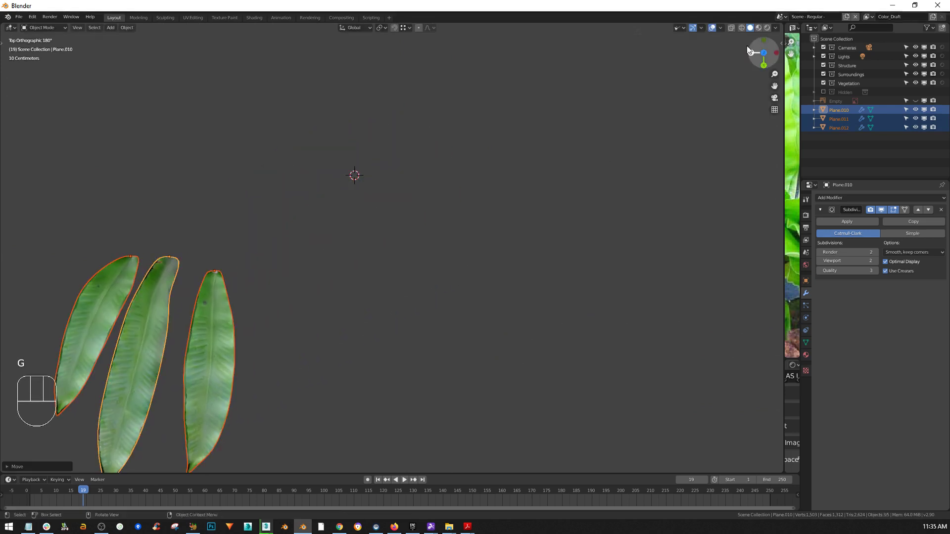
Enable the Grid overlay in the viewport and frame the three leaves against it in the top view
left_click(701, 27)
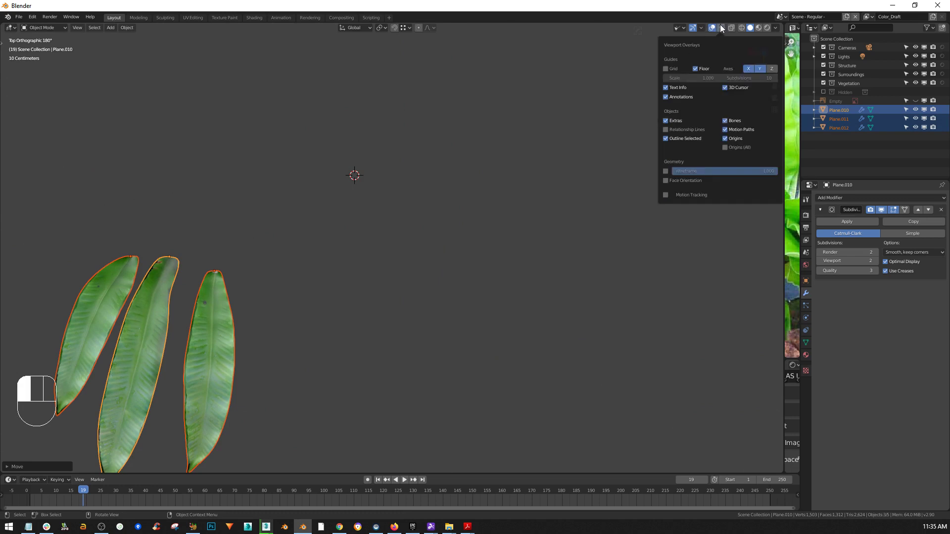
mouse_move(721, 27)
left_click(659, 69)
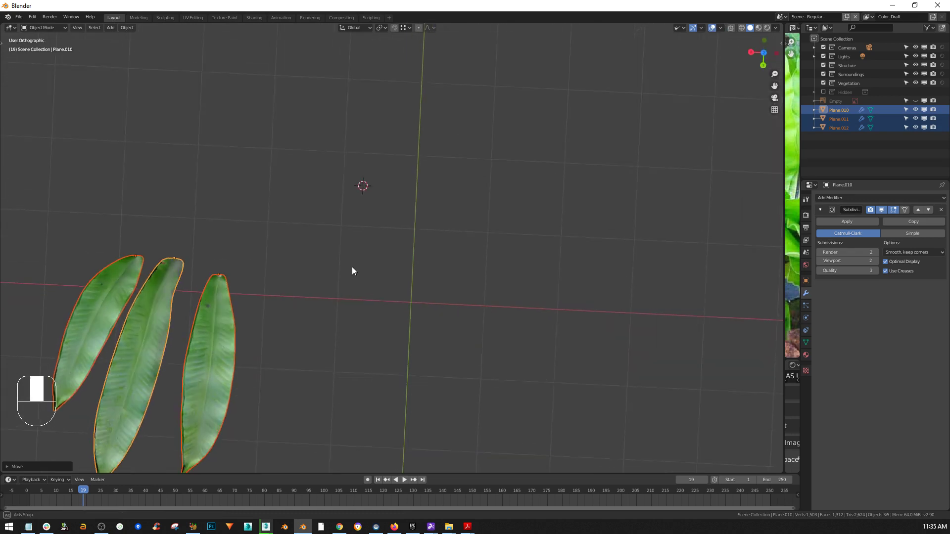
middle_click_drag(355, 285, 354, 229, "shift")
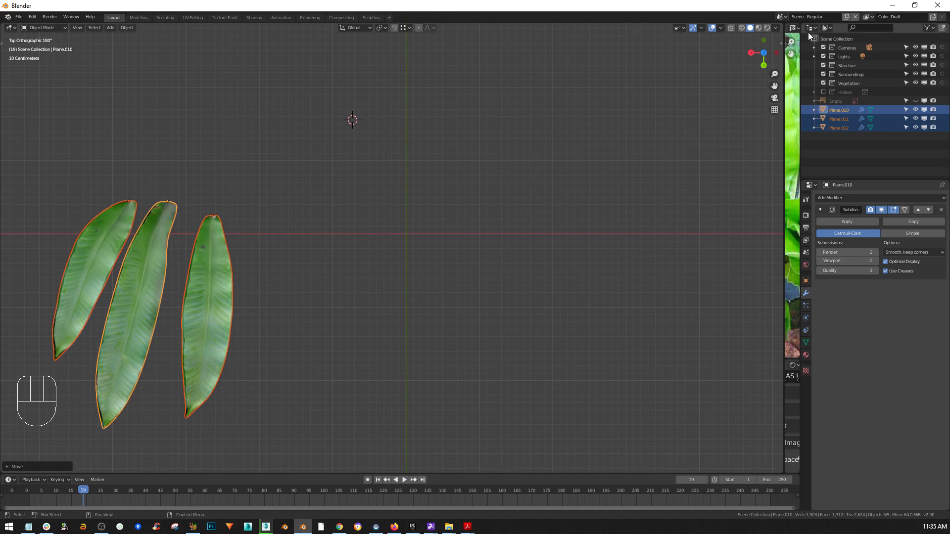
middle_click_drag(244, 259, 295, 242, "shift")
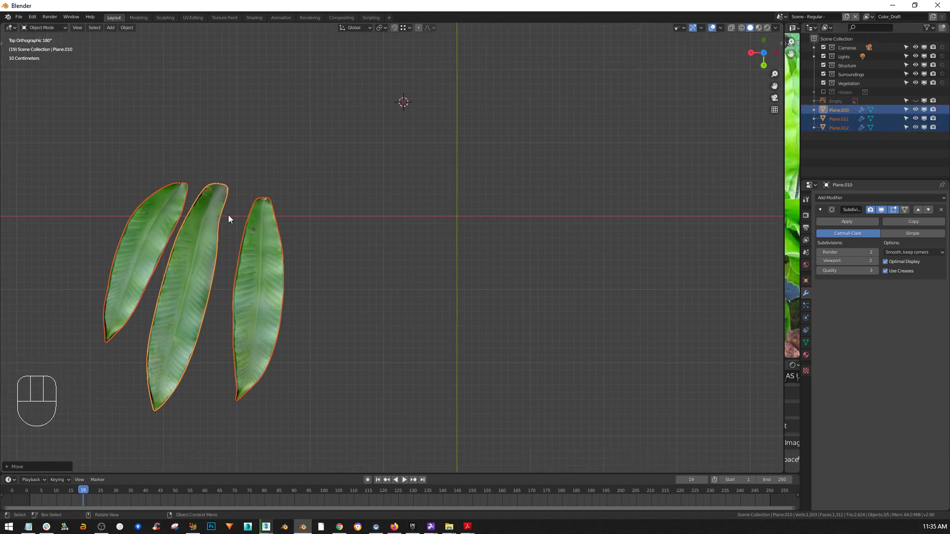
Move the three selected leaves into a new collection named Leaves
middle_click_drag(189, 235, 212, 232, "shift")
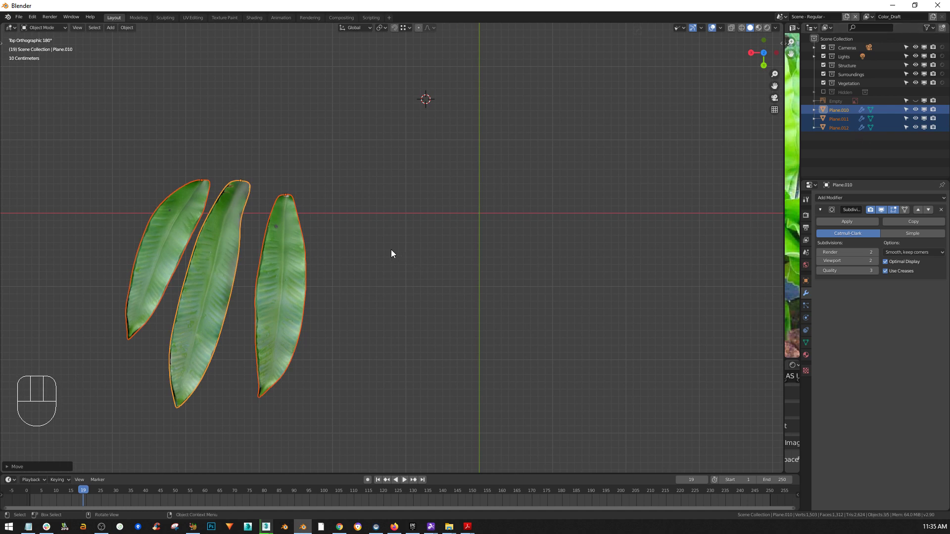
key("m")
left_click(358, 322)
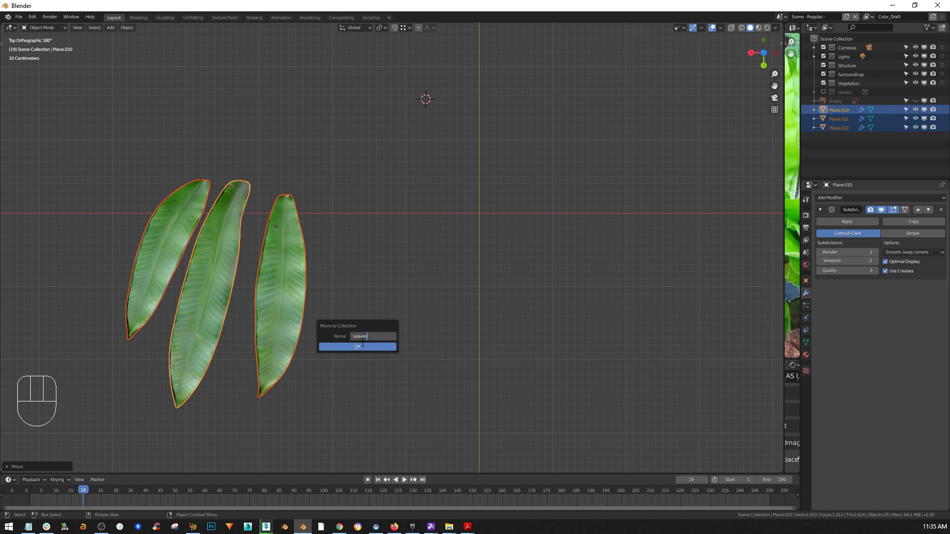
key("Return")
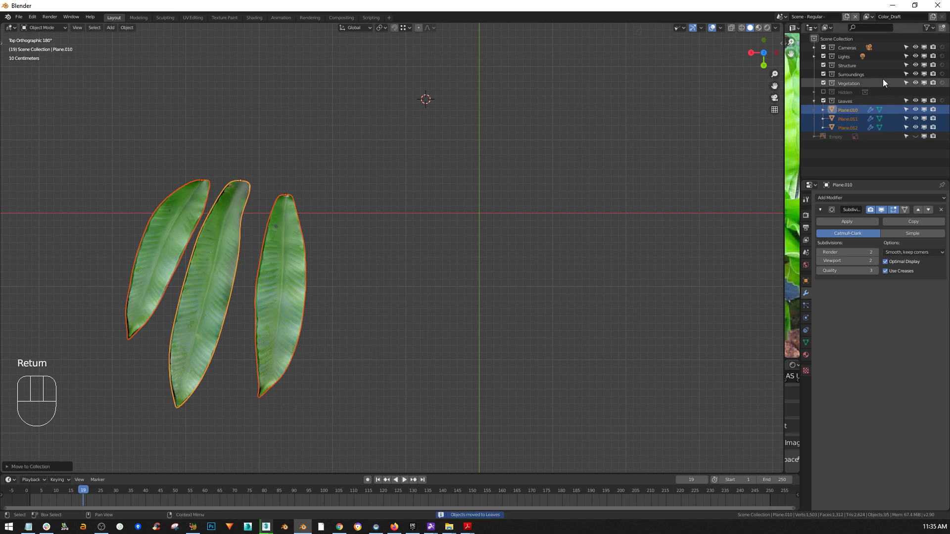
Toggle the Leaves collection off and back on in the view layer to check its contents
left_click(822, 101)
left_click(822, 101)
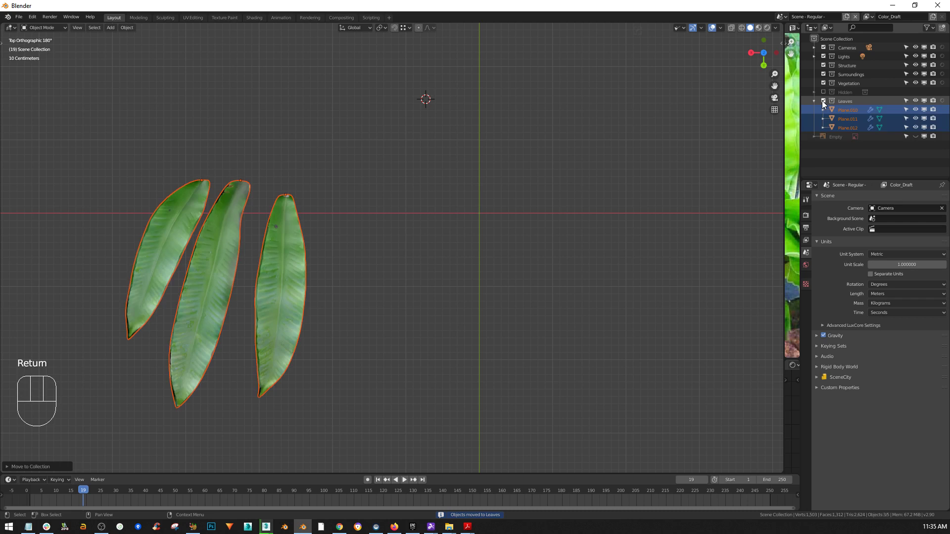
left_click(823, 101)
left_click(822, 101)
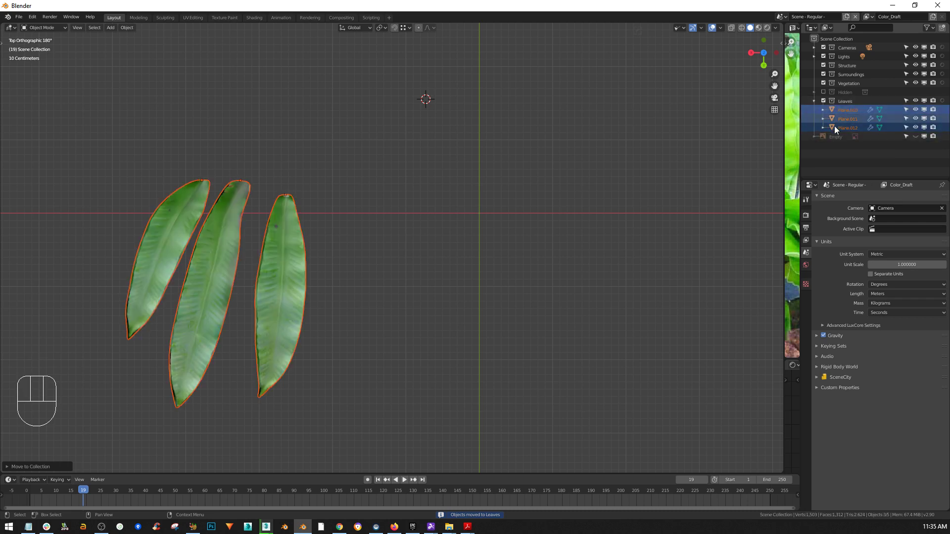
Unhide the reference image empty behind the leaves and delete it from the scene
middle_click_drag(316, 207, 274, 243)
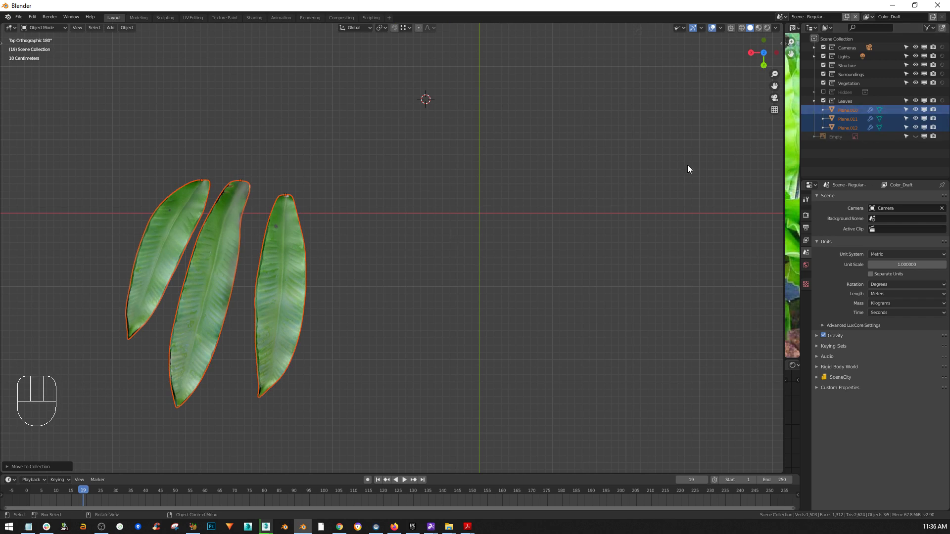
middle_click_drag(548, 197, 538, 199, "shift")
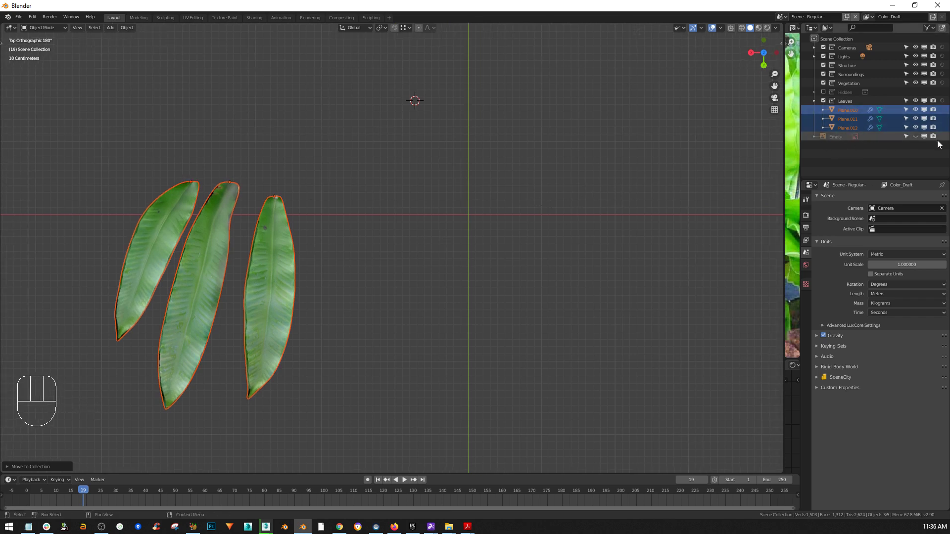
left_click(915, 136)
scroll(539, 153, "down", 4)
left_click(539, 153)
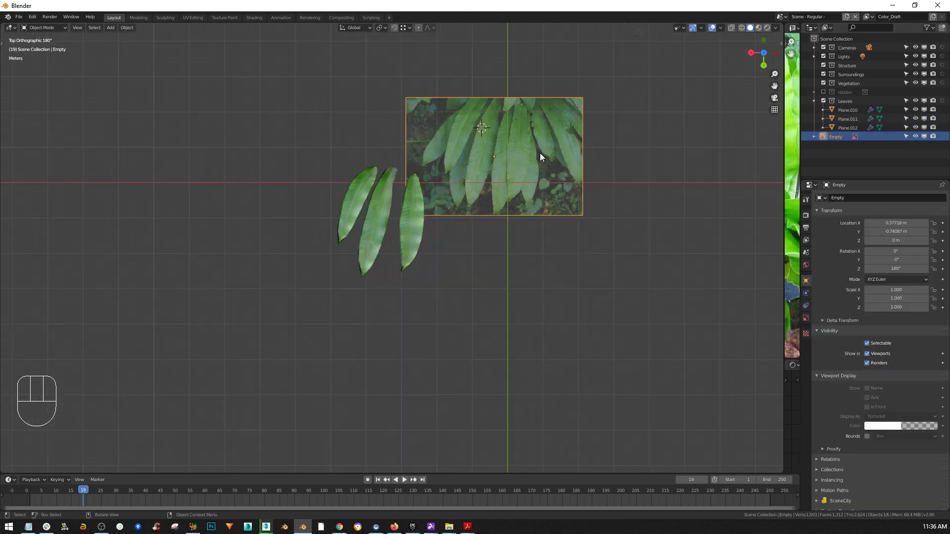
key("Delete")
Select all three leaves and shift them slightly farther from the world origin in the top view
left_click_drag(413, 181, 351, 241)
middle_click_drag(456, 208, 338, 252, "shift")
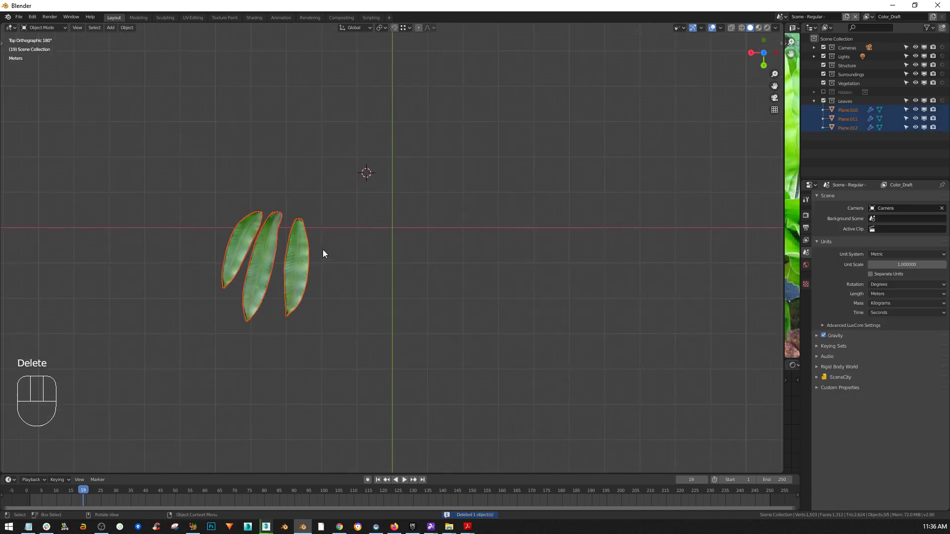
scroll(288, 236, "up", 3)
key("g")
left_click(348, 229)
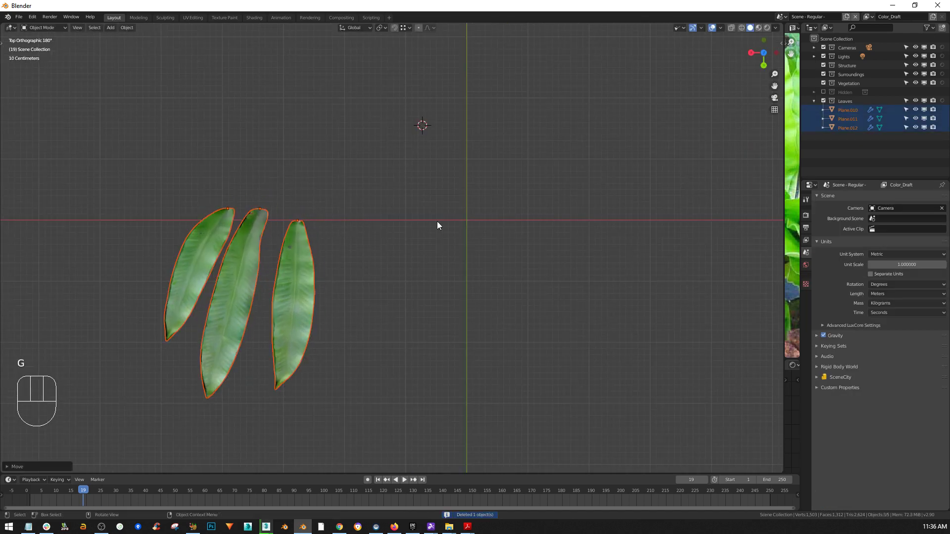
Place the 3D cursor near the world origin and add a UV sphere there
right_click(465, 218, "shift")
mouse_move(465, 218)
middle_mouse_down()
mouse_move(484, 204)
mouse_move(475, 226)
middle_mouse_up()
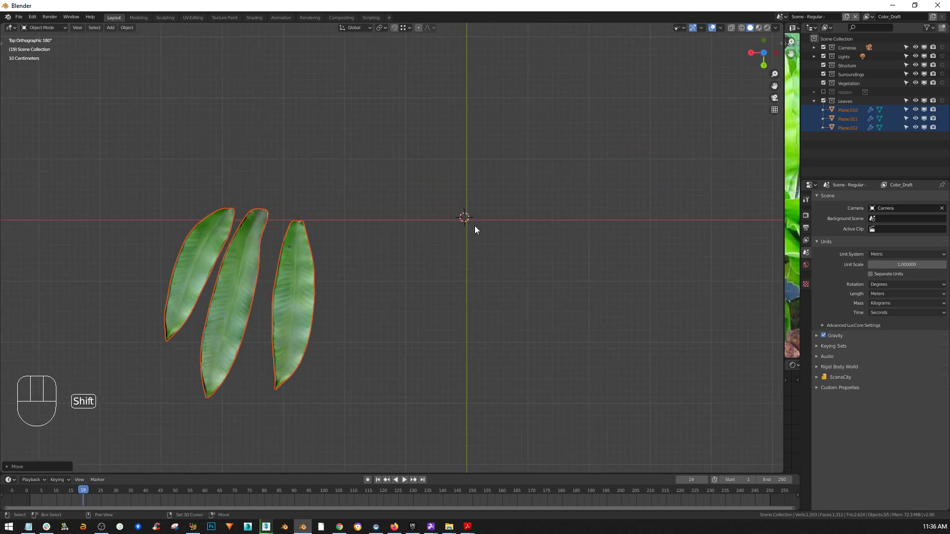
key("shift+a")
mouse_move(474, 226)
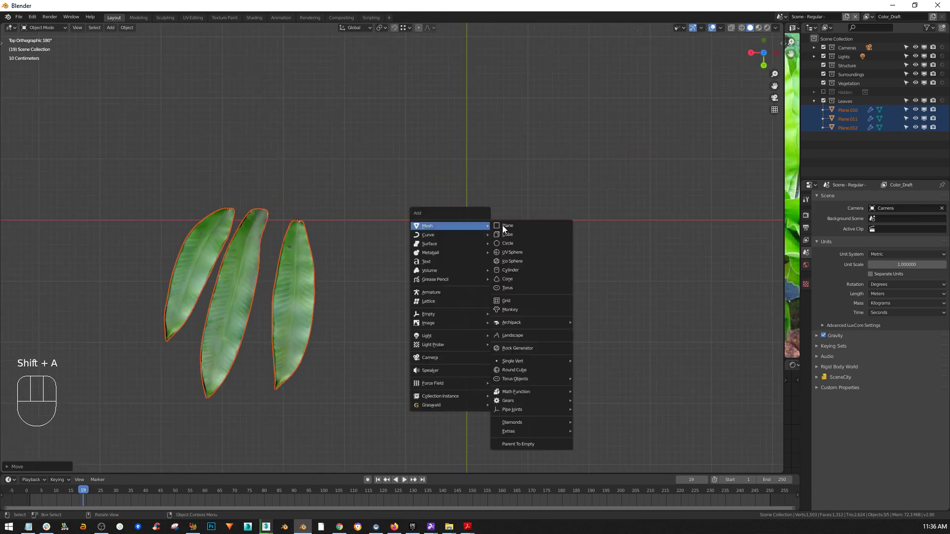
left_click(513, 252)
middle_click_drag(491, 221, 444, 191)
middle_click_drag(409, 247, 364, 231, "shift")
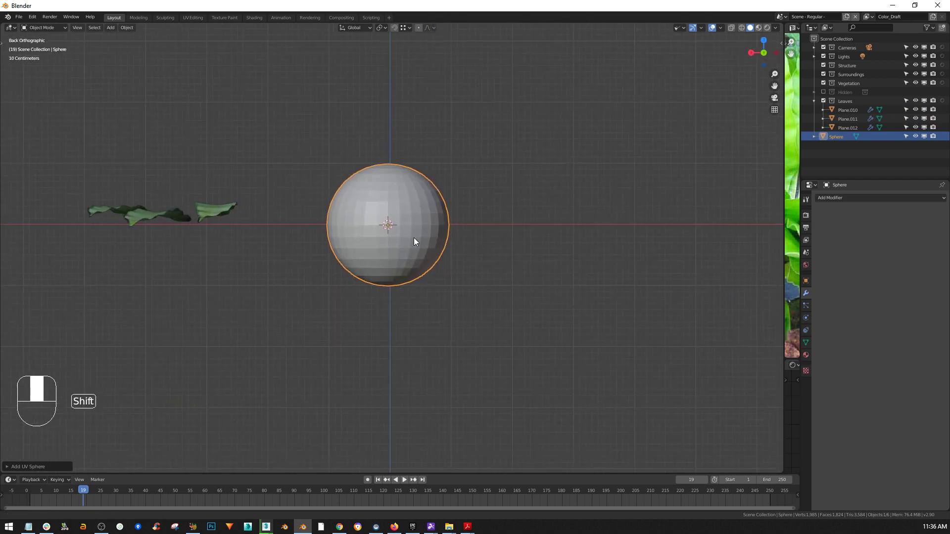
Delete the faces of the sphere's lower half in Edit Mode, selecting them through the mesh in the back view to leave an open dome
middle_click_drag(193, 210, 154, 263)
scroll(372, 232, "up", 2)
middle_click_drag(373, 232, 396, 191)
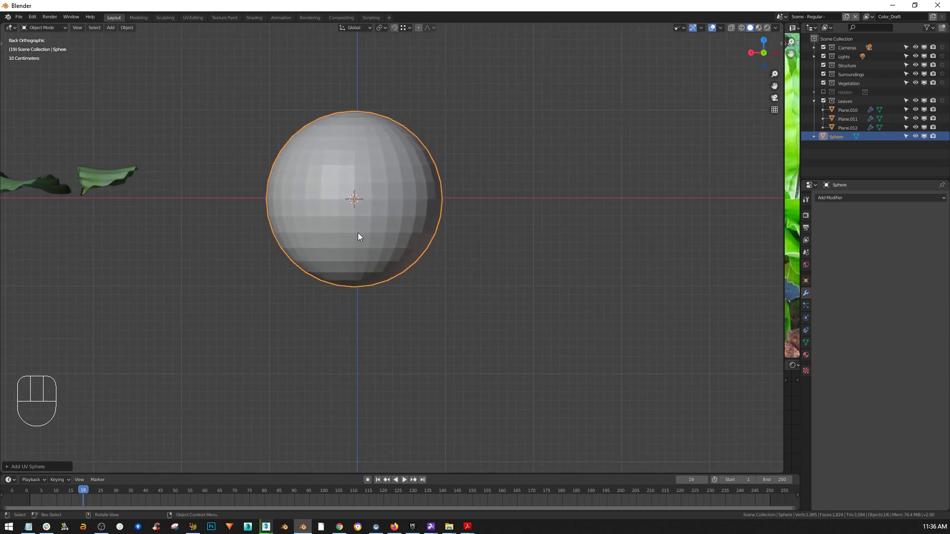
key("alt+z")
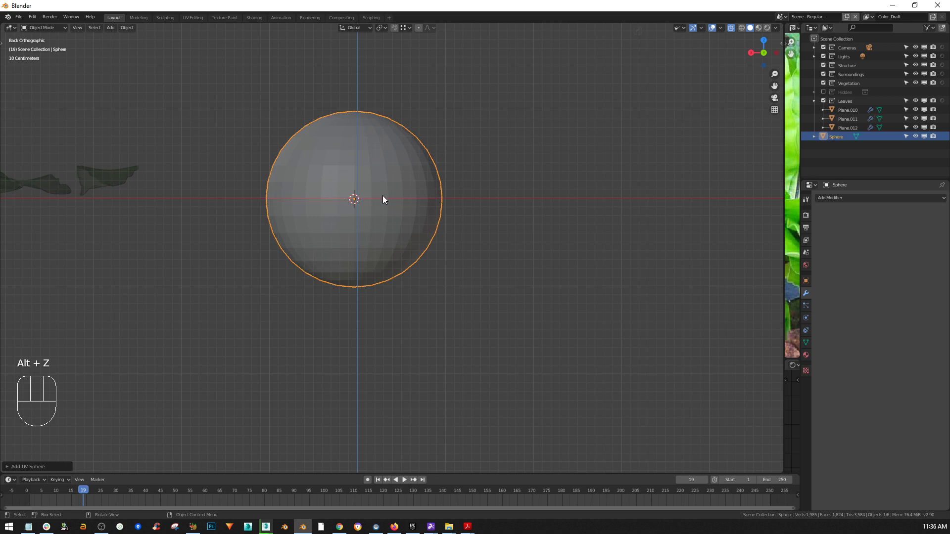
key("Tab")
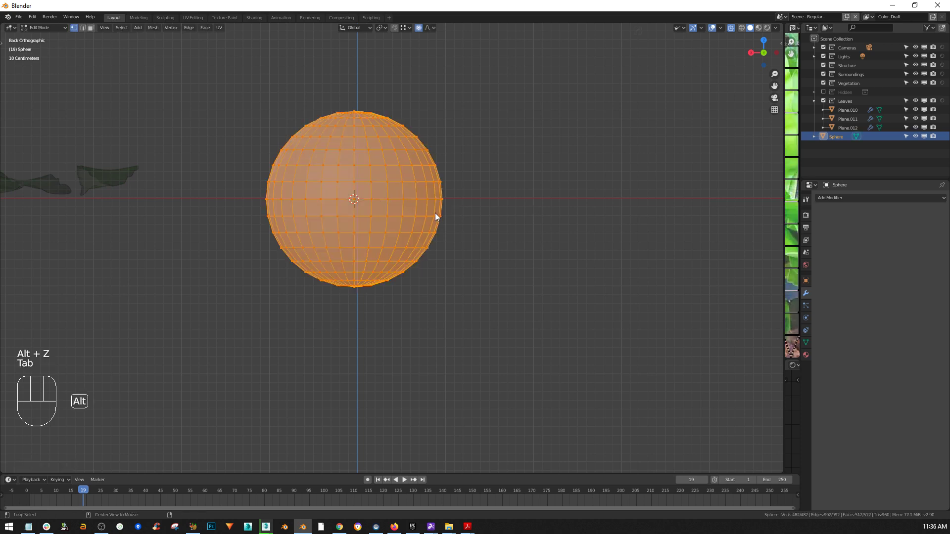
key("alt+z")
key("3")
left_click_drag(451, 208, 212, 334)
middle_click_drag(512, 238, 443, 239)
key("alt+z")
left_click_drag(518, 213, 113, 364)
middle_click_drag(435, 218, 455, 204)
key("x")
left_click(482, 244)
scroll(465, 207, "down", 2)
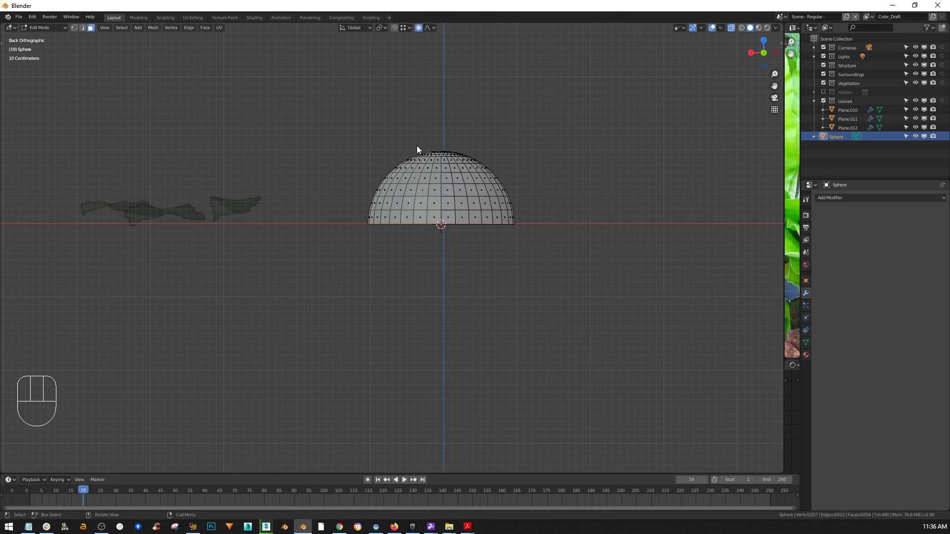
Return the dome to Object Mode and turn off X-ray display
middle_click_drag(429, 146, 431, 164)
key("Tab")
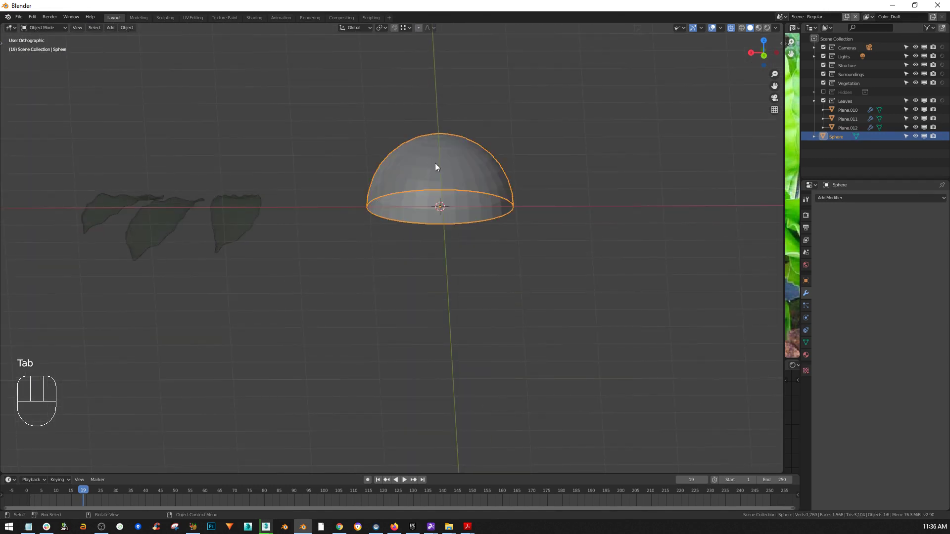
key("alt+z")
middle_click_drag(444, 183, 426, 250)
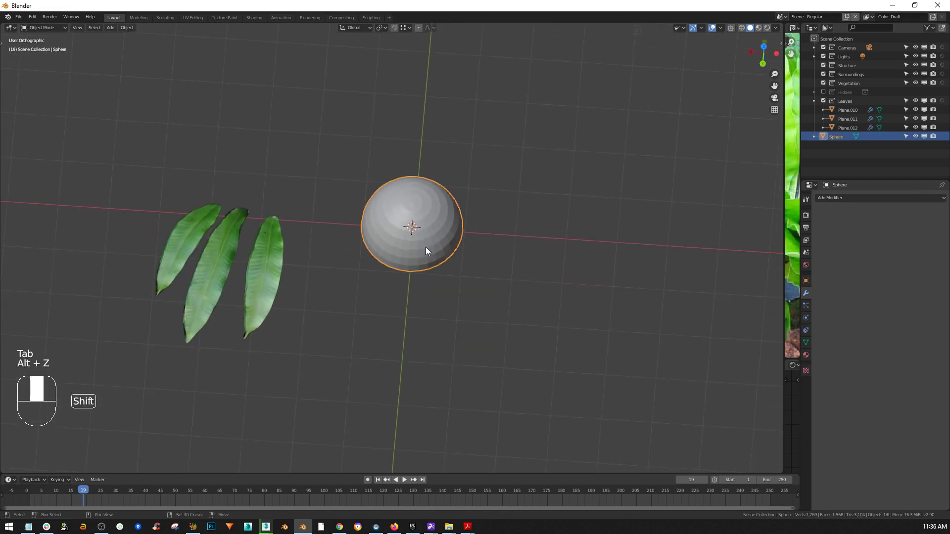
Show the dome's particle properties and briefly reveal the reference plant image to study its leaf arrangement
left_click(806, 305)
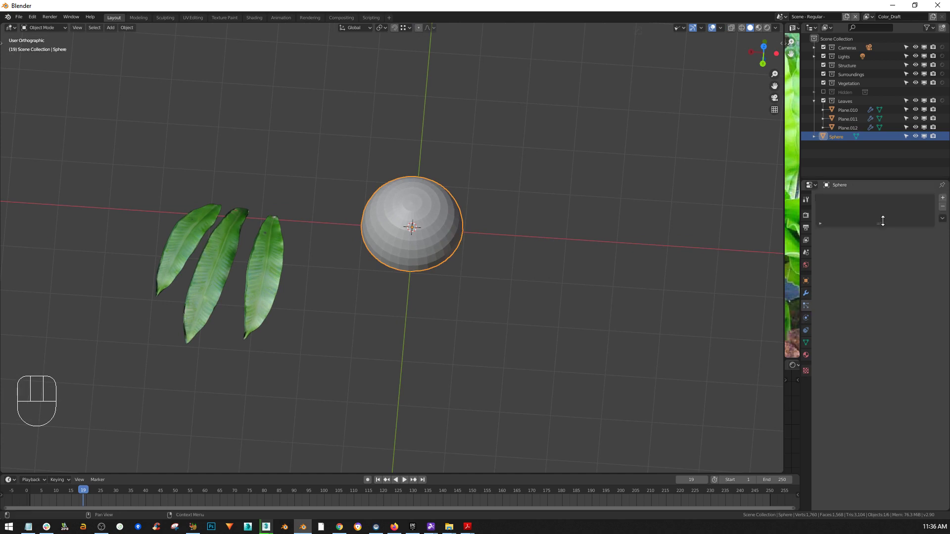
left_click_drag(785, 218, 554, 216)
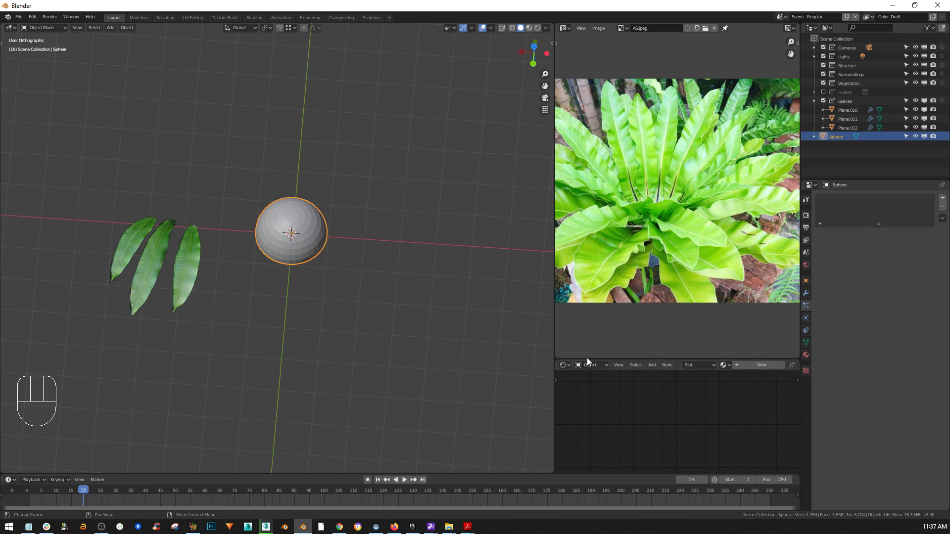
left_click_drag(587, 360, 860, 211)
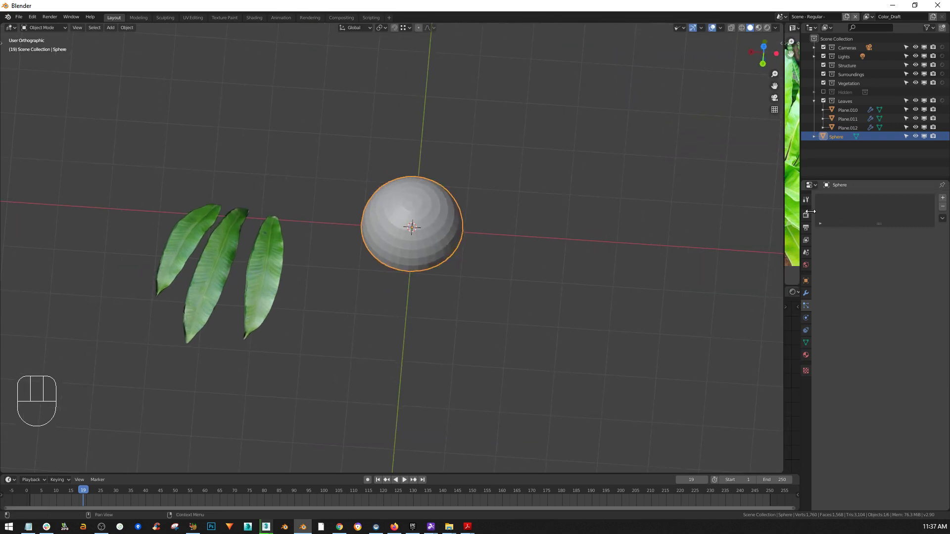
Add a particle system to the dome and name its settings Leaves
left_click(943, 199)
double_click(865, 233)
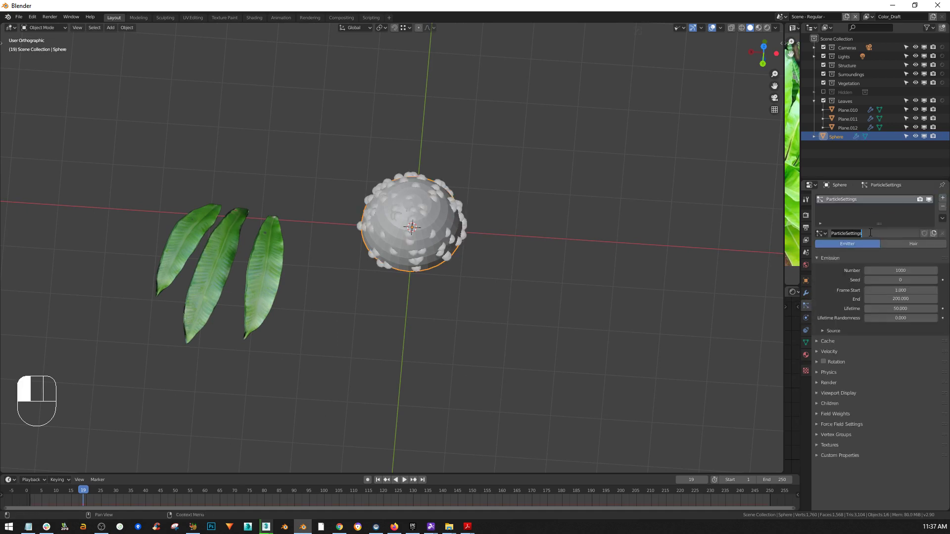
type("Leaves")
scroll(503, 228, "up", 3)
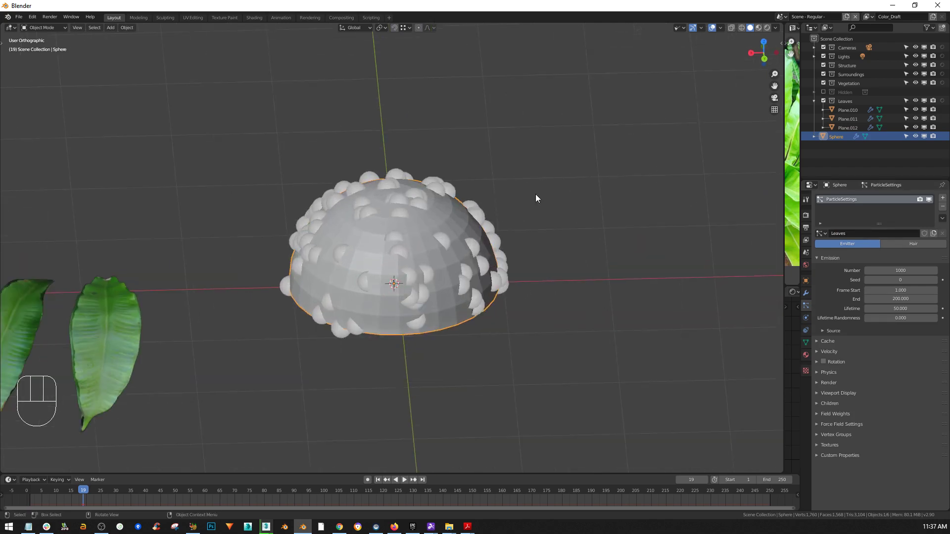
Change the particle system type to Hair and enable its Advanced options
left_click(913, 244)
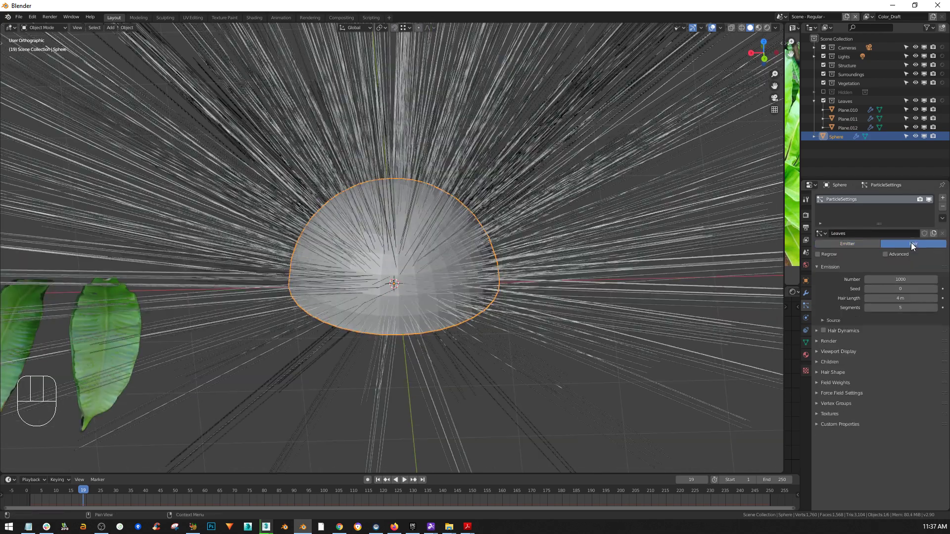
middle_click_drag(469, 254, 452, 235)
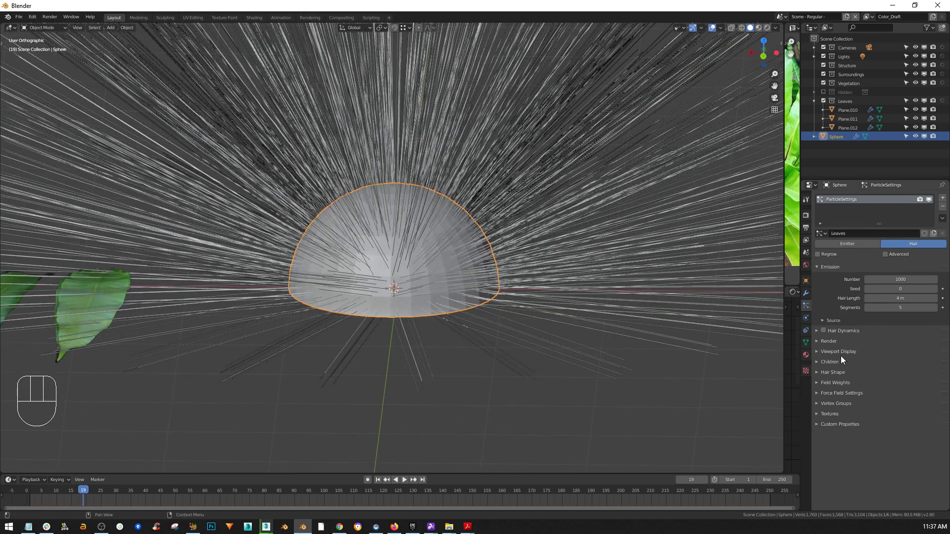
left_click(885, 254)
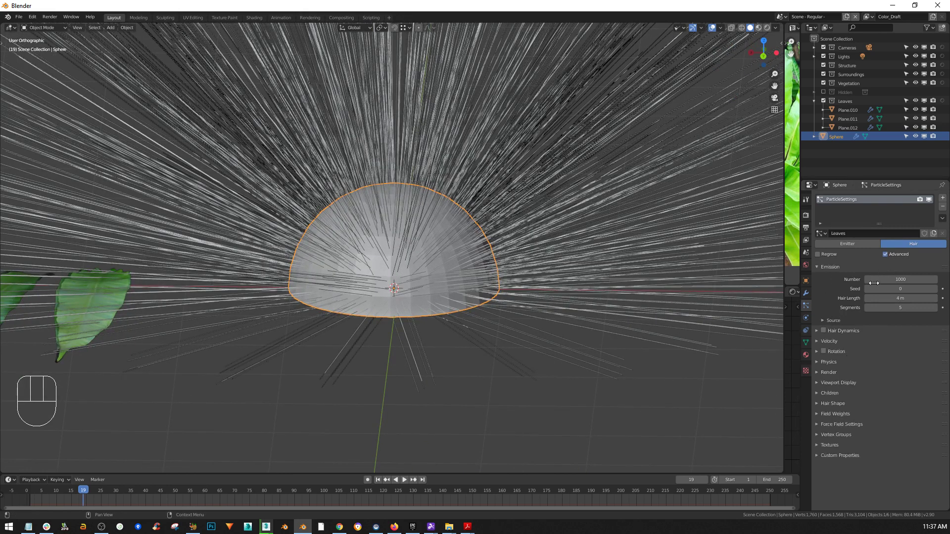
Render the hair particles as Object, using the leaf Plane.011 as the instance object, and inspect the covered dome
left_click(818, 373)
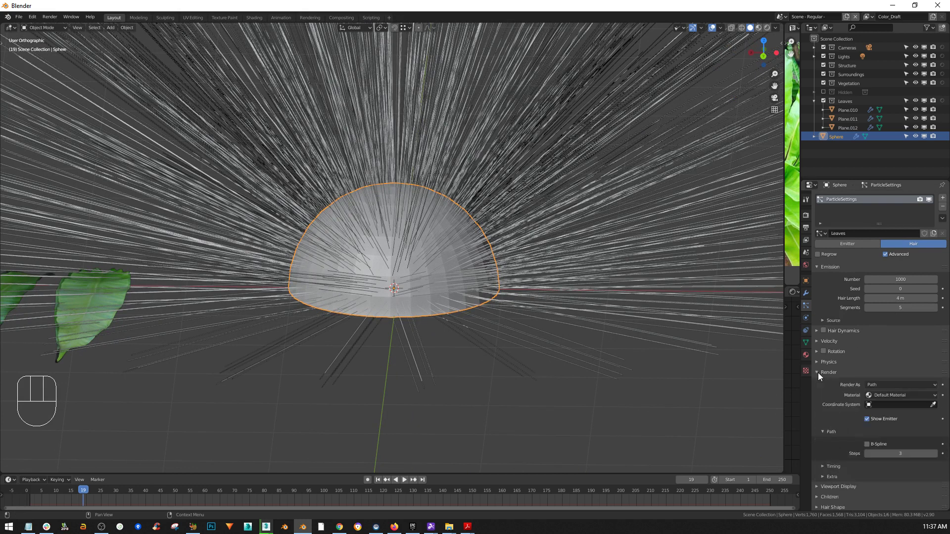
left_click(878, 385)
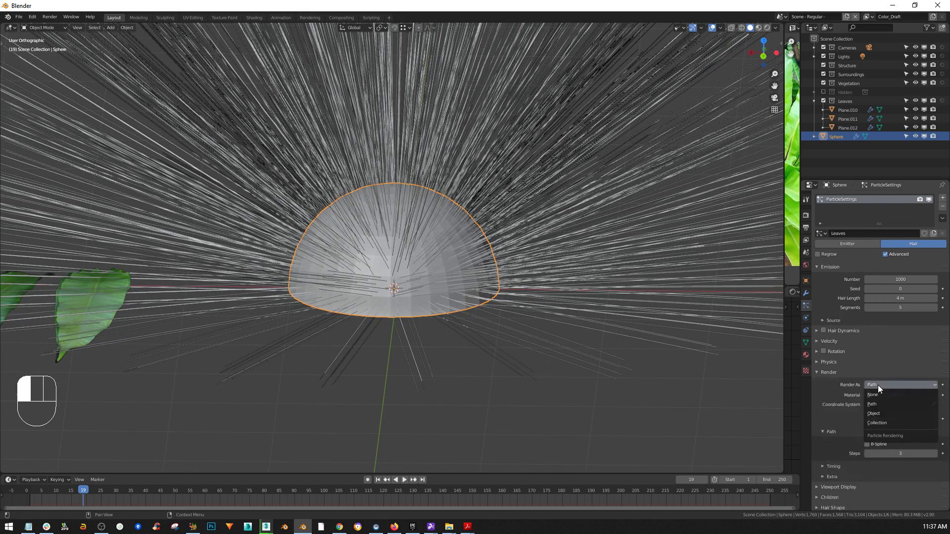
left_click(878, 415)
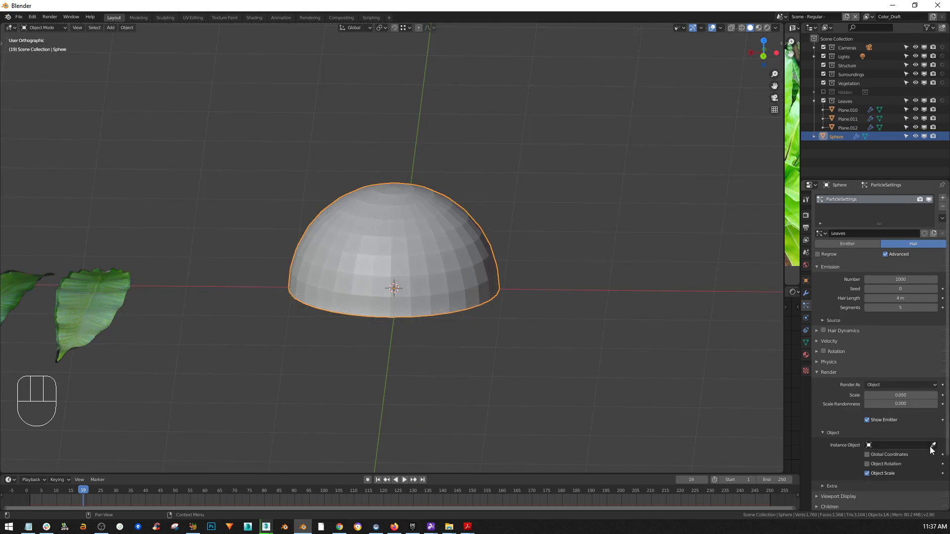
left_click(101, 292)
middle_click_drag(435, 250, 572, 296)
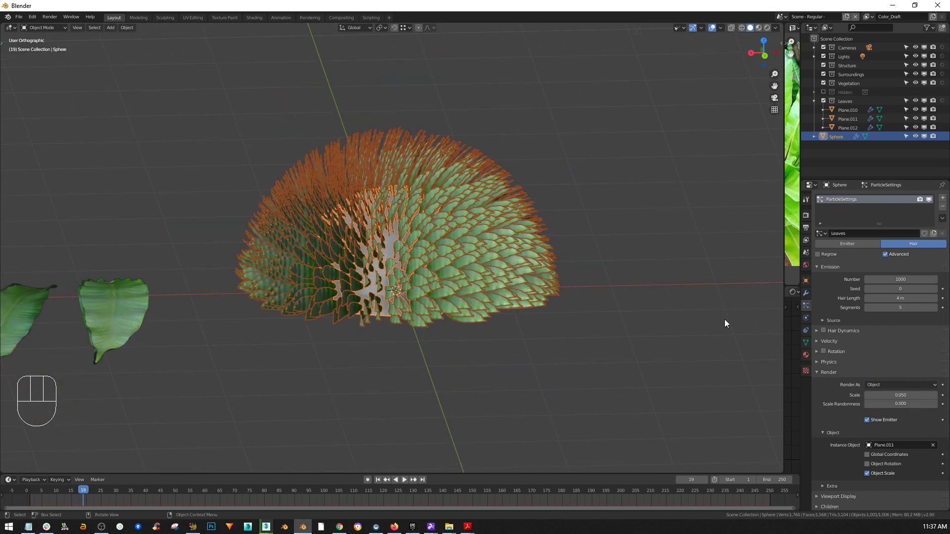
middle_click_drag(334, 224, 272, 251)
middle_click_drag(389, 257, 375, 250, "shift")
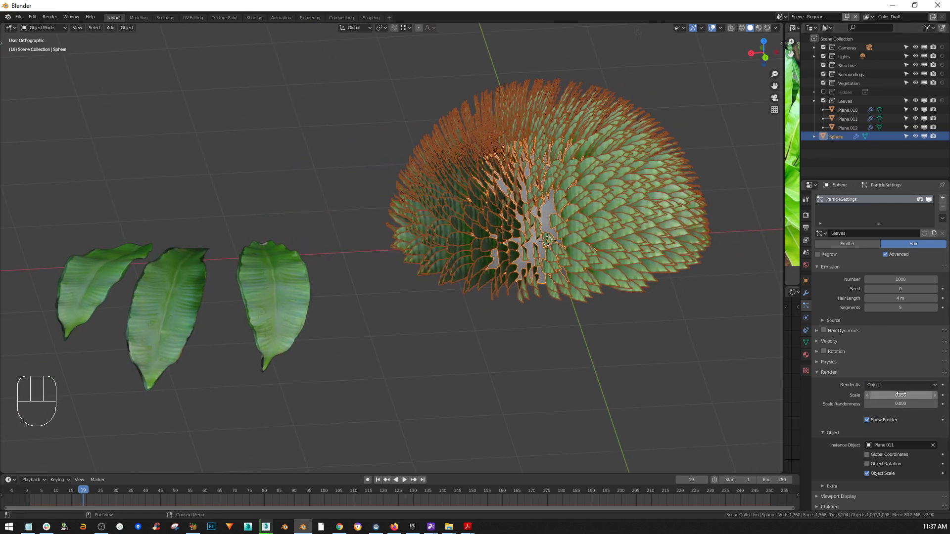
Render the hair particles as Collection with Leaves as the instance collection and inspect the mixed leaves on the dome
left_click(902, 383)
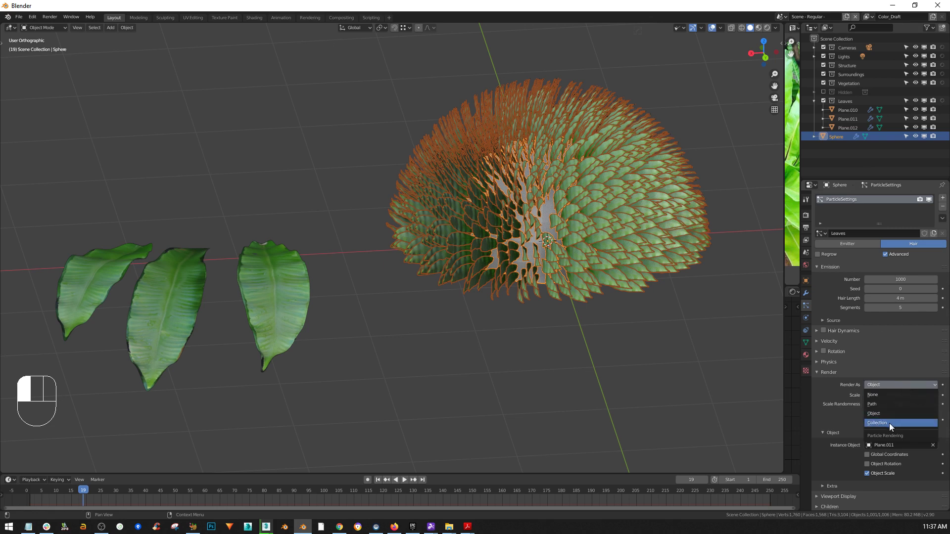
left_click(889, 423)
left_click(888, 445)
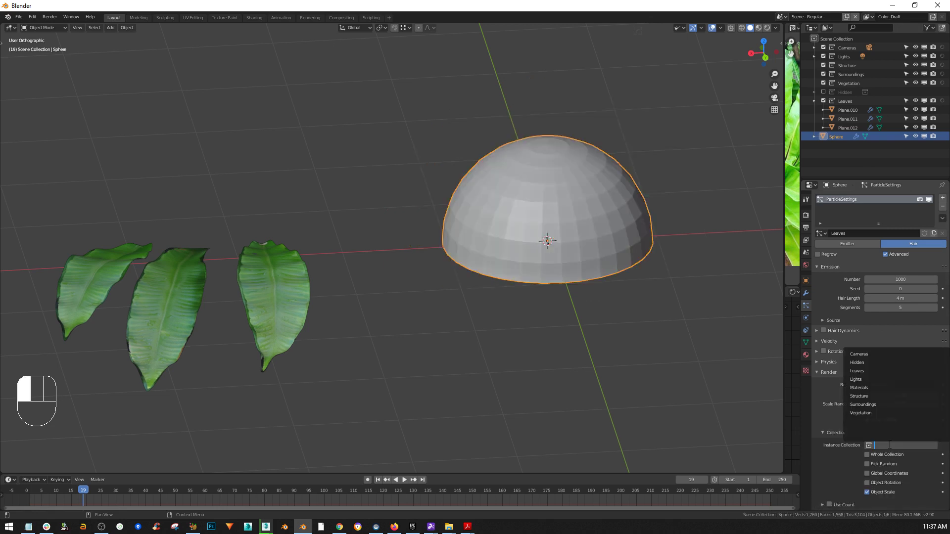
left_click(859, 371)
middle_click_drag(613, 233, 665, 133)
scroll(609, 150, "up", 3)
middle_click_drag(322, 326, 391, 257)
left_click(817, 372)
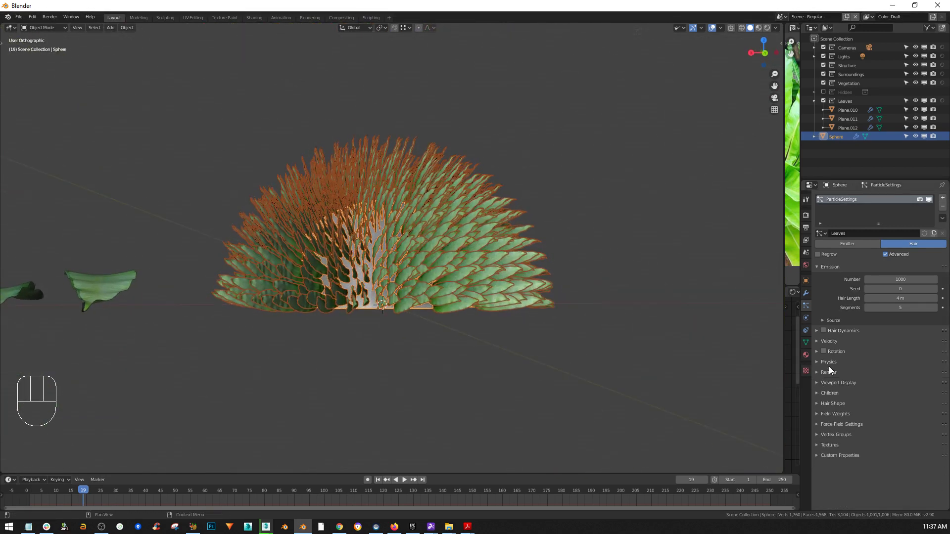
Enable Rotation for the leaf particles and set their Orientation Axis to Normal
left_click(824, 352)
left_click(816, 351)
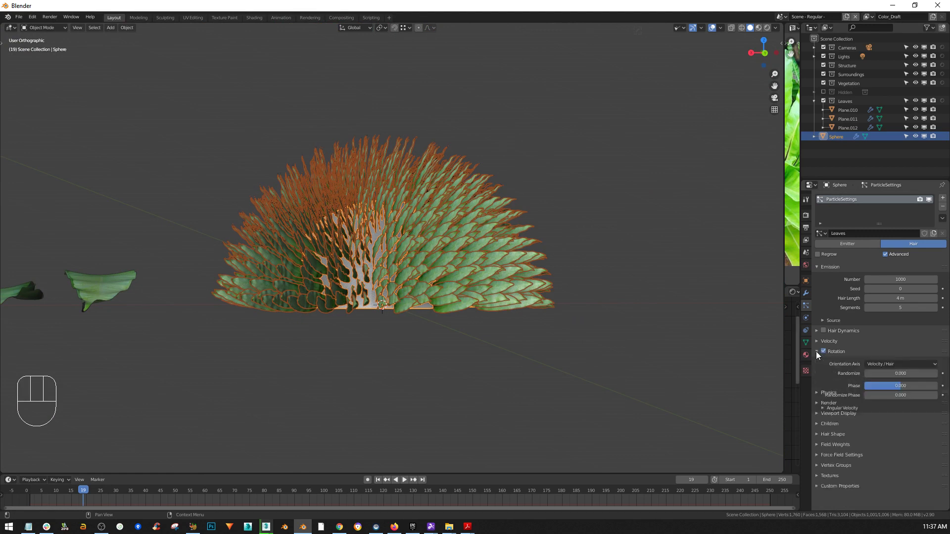
left_click(889, 364)
left_click(885, 381)
mouse_move(497, 329)
middle_mouse_down()
mouse_move(356, 323)
mouse_move(350, 346)
mouse_move(284, 292)
mouse_move(178, 291)
mouse_move(208, 345)
mouse_move(278, 323)
mouse_move(411, 341)
mouse_move(421, 332)
mouse_move(485, 329)
middle_mouse_up()
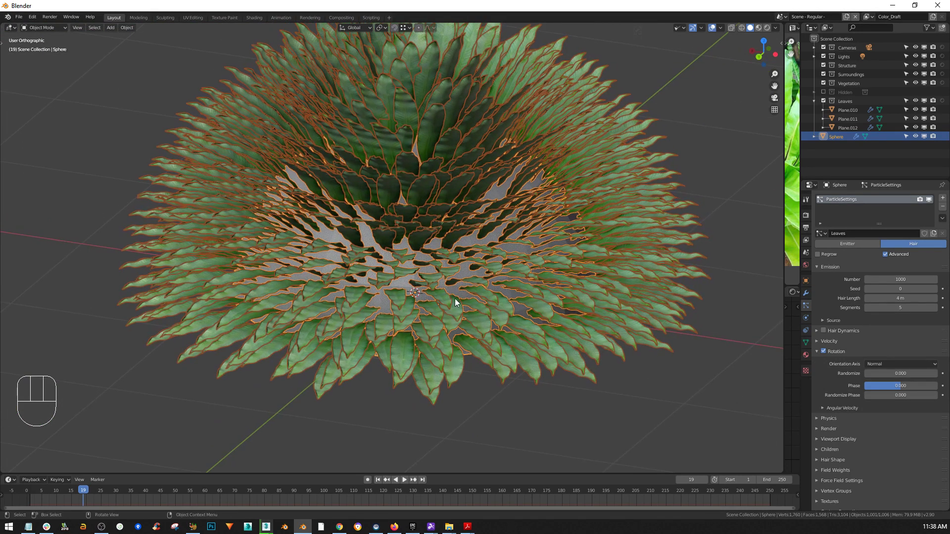
middle_click_drag(665, 376, 637, 375)
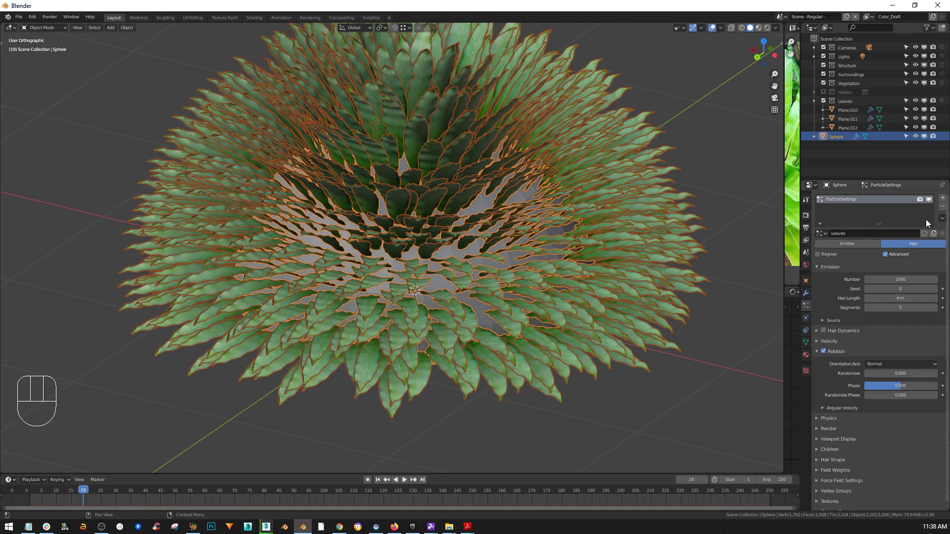
Widen the reference image area and reduce the hair particle emission Number to 88
left_click_drag(907, 277, 838, 278)
left_click_drag(788, 200, 491, 201)
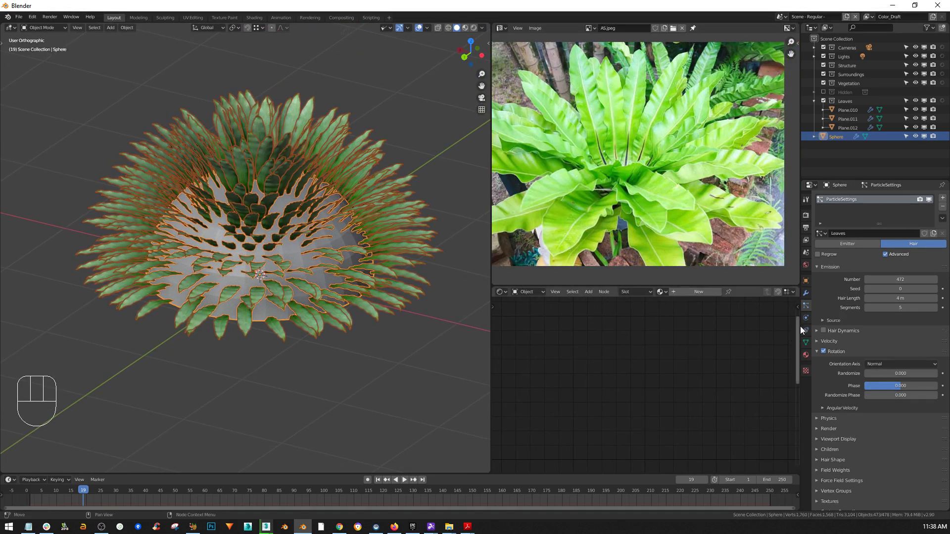
left_click_drag(900, 280, 838, 279)
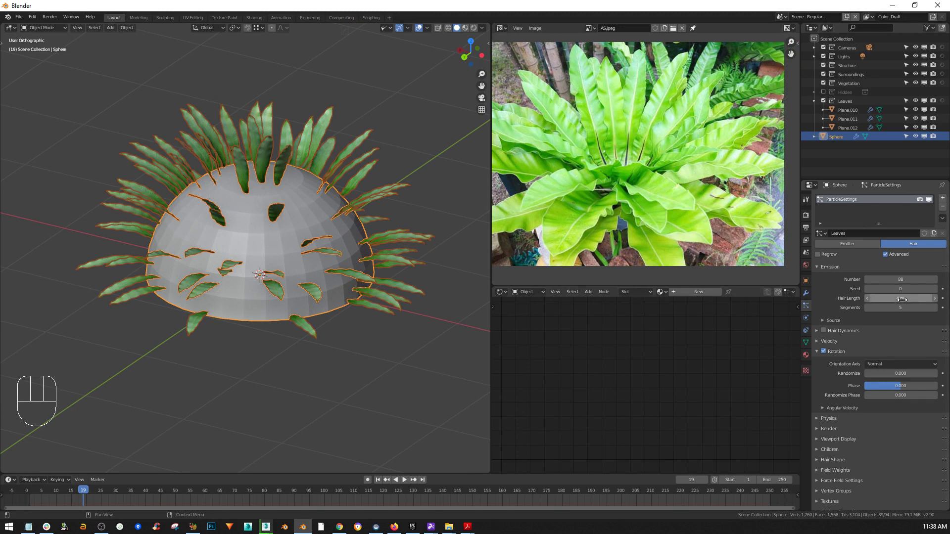
Set the Hair Length of the leaf particles to 9.4 m
left_click_drag(901, 298, 945, 298)
mouse_move(271, 235)
middle_mouse_down()
mouse_move(277, 286)
mouse_move(283, 222)
middle_mouse_up()
middle_click_drag(265, 277, 296, 254)
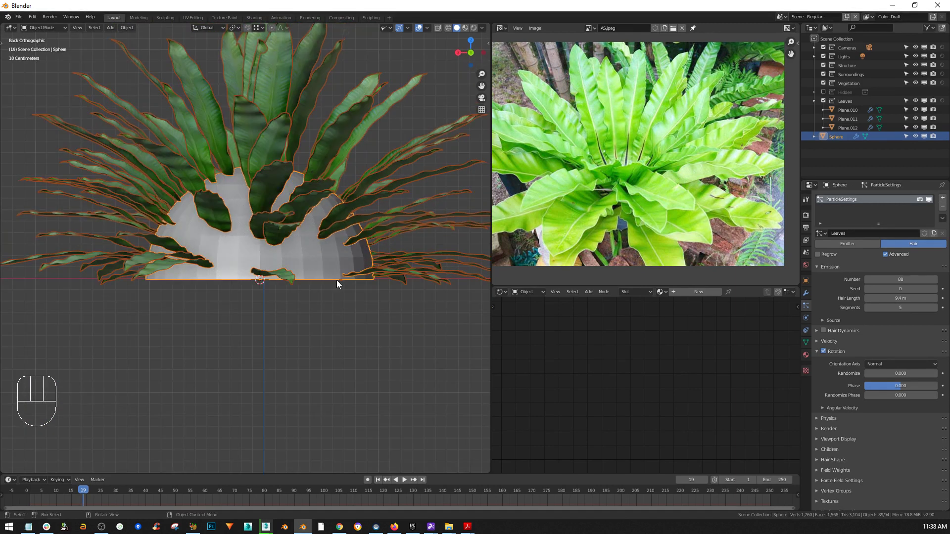
Scale the dome down to about 0.104 so the leaves spring from one small center
key("s")
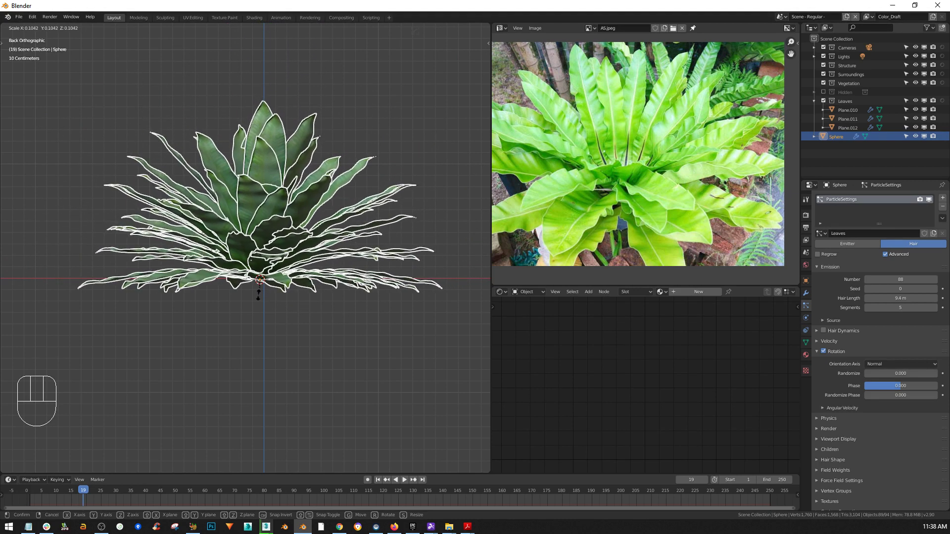
left_click(267, 272)
middle_click_drag(267, 272, 334, 275)
Inspect the plant's center and outer leaves from several angles against the reference fern photo
scroll(261, 278, "down", 1)
scroll(319, 270, "down", 3)
scroll(322, 268, "up", 4)
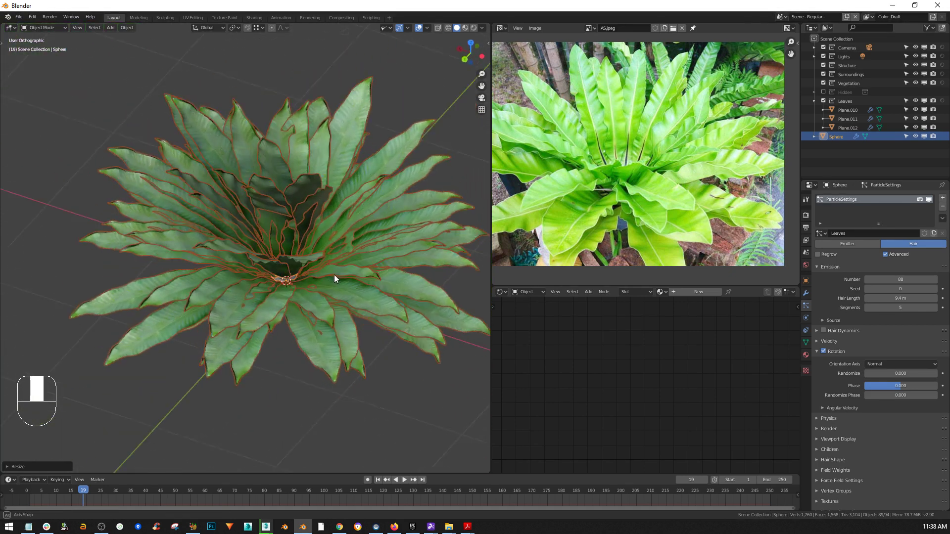
scroll(295, 281, "up", 3)
middle_click_drag(270, 264, 281, 129)
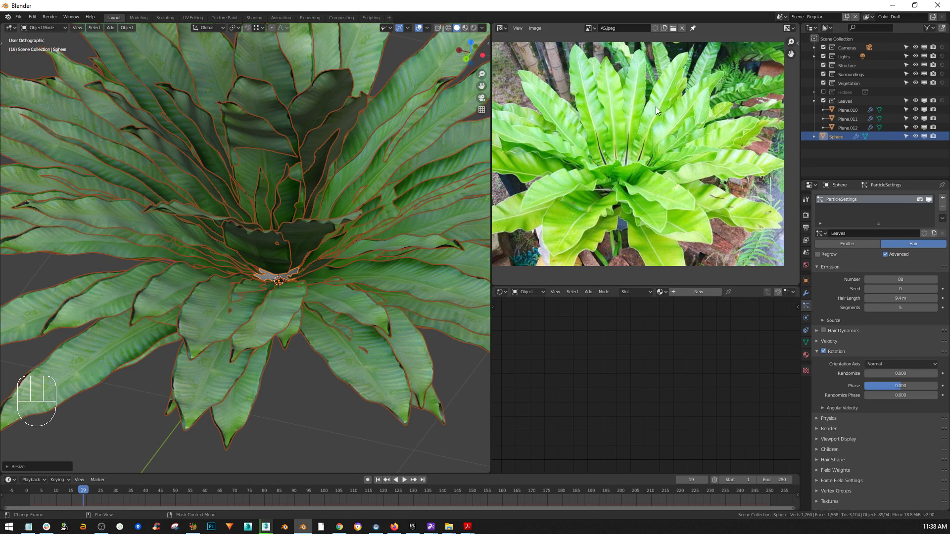
middle_click_drag(387, 188, 265, 218)
scroll(266, 218, "down", 5)
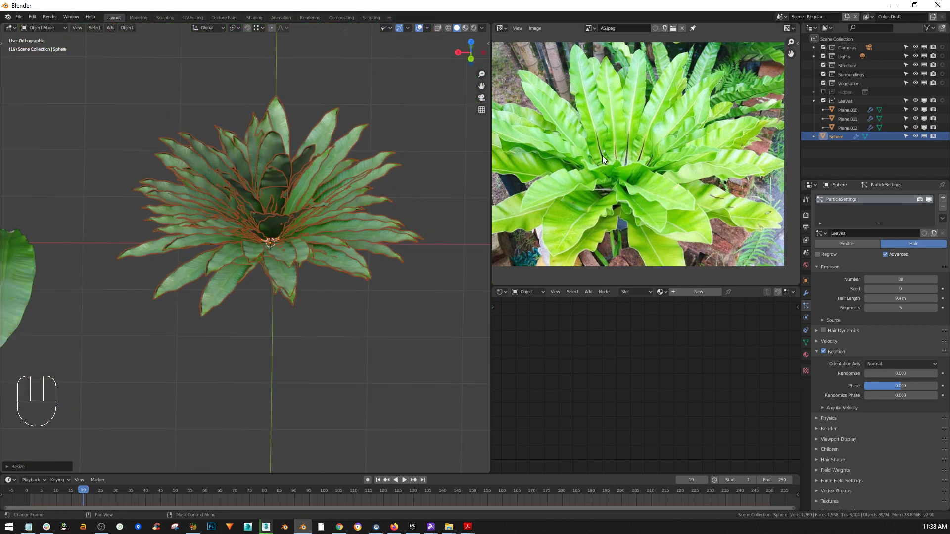
scroll(272, 230, "up", 4)
middle_click_drag(275, 245, 254, 243)
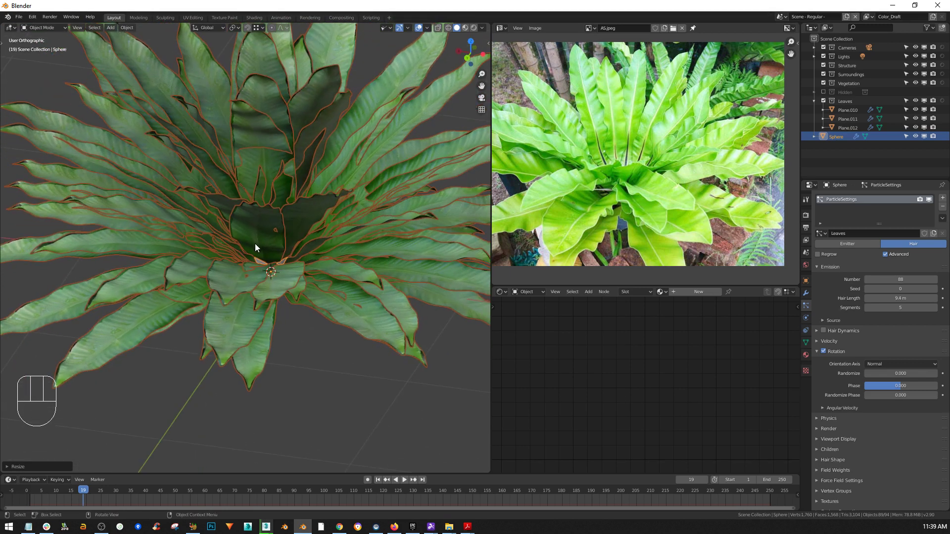
Switch the dome to Weight Paint mode and hide its leaf particles in the viewport
key("ctrl+Tab")
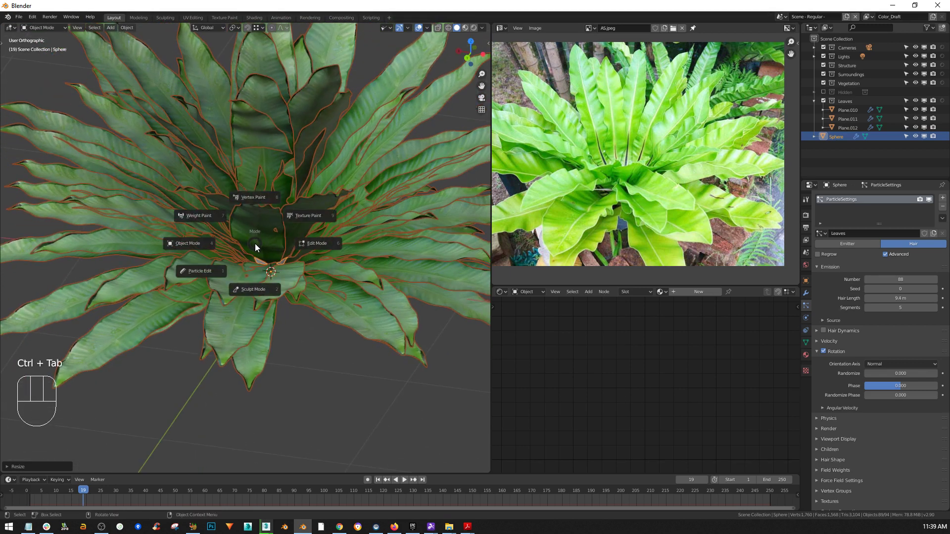
left_click(209, 214)
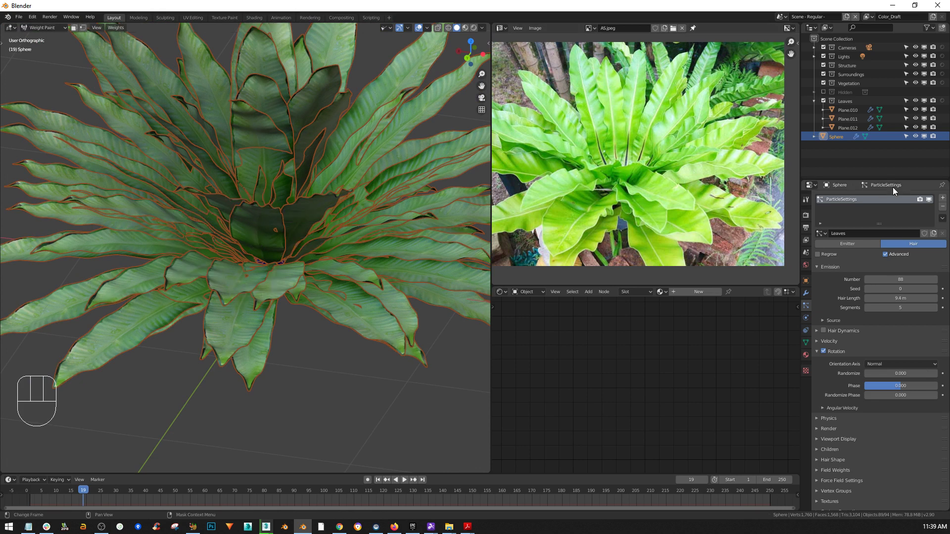
left_click(929, 200)
scroll(270, 262, "up", 5)
scroll(269, 262, "down", 5)
middle_click_drag(275, 272, 259, 307)
scroll(270, 287, "up", 4)
Paint a first patch of weight on the upper side of the dome
mouse_move(258, 297)
left_mouse_down()
mouse_move(258, 283)
mouse_move(265, 292)
left_mouse_up()
mouse_move(265, 292)
middle_mouse_down()
mouse_move(292, 300)
mouse_move(182, 271)
mouse_move(257, 283)
middle_mouse_up()
scroll(283, 271, "up", 3)
scroll(284, 270, "down", 4)
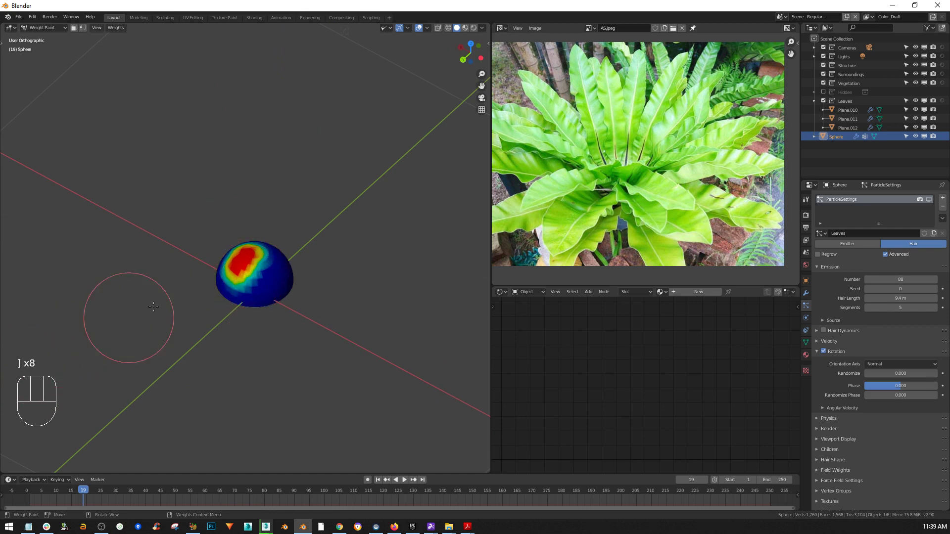
Enlarge the weight brush until it is wider than the dome
key("bracketright")
key("bracketright")
key("bracketleft")
key("bracketleft")
key("bracketleft")
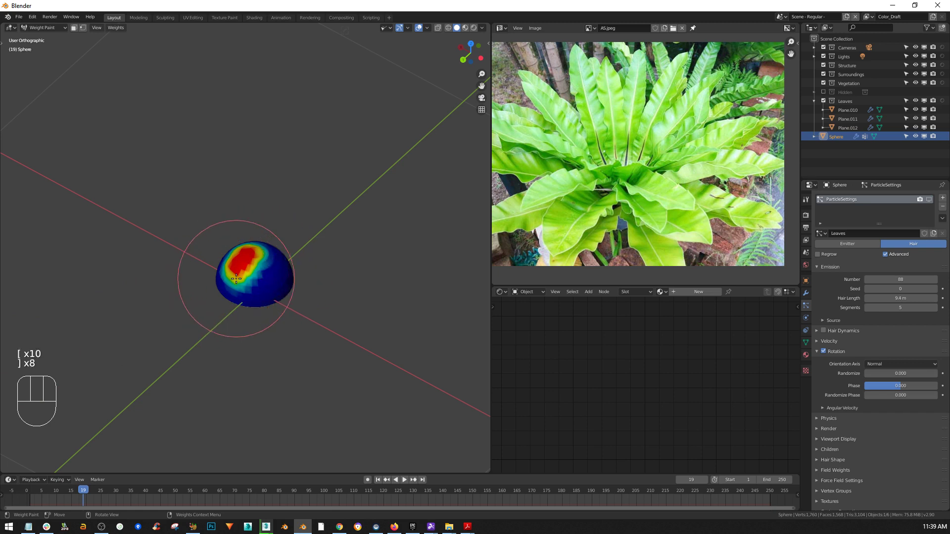
key("bracketleft")
key("bracketleft")
key("bracketleft")
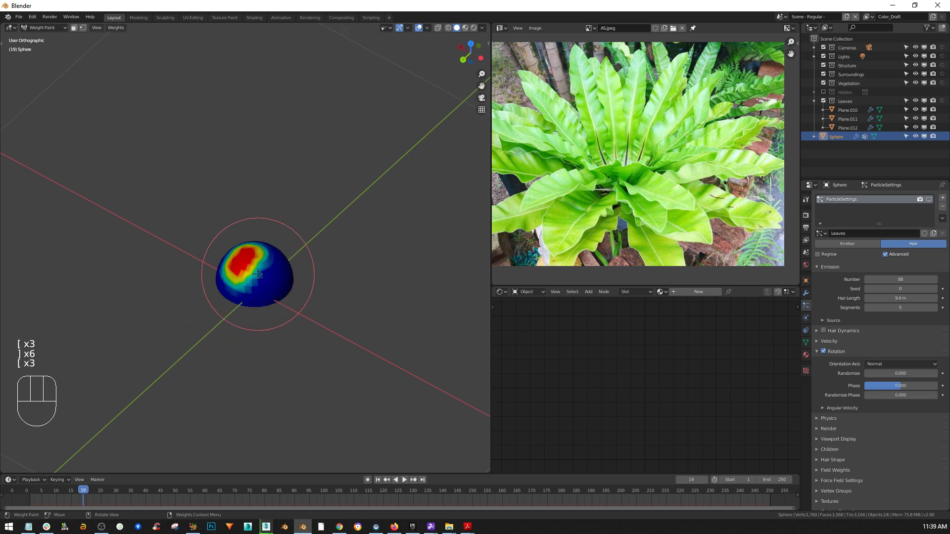
key("bracketright")
key("bracketright")
key("bracketright")
key("bracketright")
key("bracketright")
key("bracketright")
key("bracketright")
key("bracketright")
scroll(251, 272, "up", 4)
scroll(251, 272, "down", 2)
scroll(287, 233, "up", 2)
scroll(257, 264, "down", 3)
mouse_move(258, 279)
middle_mouse_down()
mouse_move(227, 259)
mouse_move(263, 265)
mouse_move(202, 277)
mouse_move(146, 266)
mouse_move(213, 257)
middle_mouse_up()
scroll(264, 265, "up", 3)
scroll(264, 265, "down", 4)
mouse_move(251, 281)
middle_mouse_down()
mouse_move(271, 294)
mouse_move(258, 251)
middle_mouse_up()
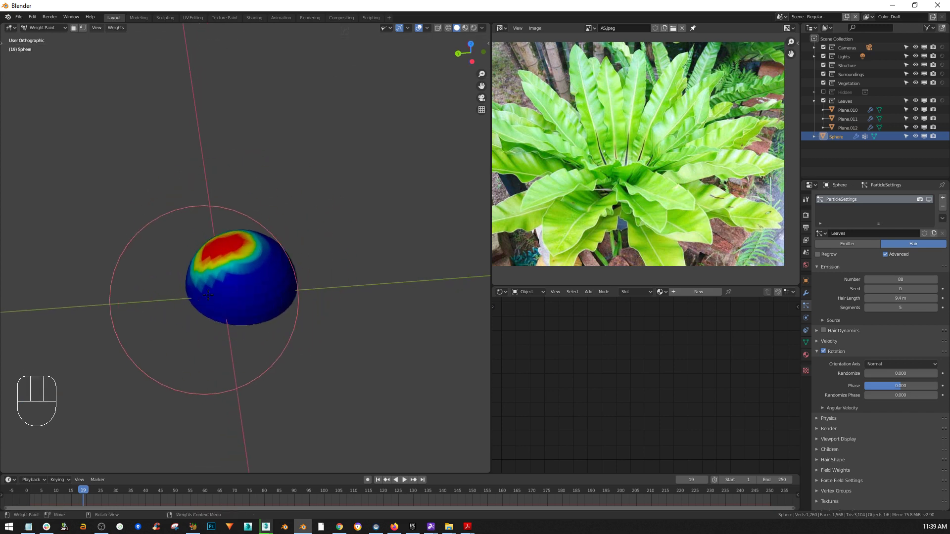
Paint the entire dome with weight 1.000, working around all its sides
key("bracketright")
key("bracketright")
key("bracketleft")
key("bracketleft")
key("bracketleft")
key("bracketright")
key("bracketright")
key("bracketright")
mouse_move(240, 265)
left_mouse_down()
mouse_move(272, 272)
mouse_move(291, 249)
mouse_move(242, 288)
left_mouse_up()
middle_click_drag(243, 288, 366, 285)
left_click_drag(229, 326, 244, 305)
middle_click_drag(238, 314, 364, 315)
left_click_drag(233, 351, 190, 356)
middle_click_drag(188, 361, 299, 367)
scroll(299, 367, "down", 2)
left_click_drag(207, 382, 201, 386)
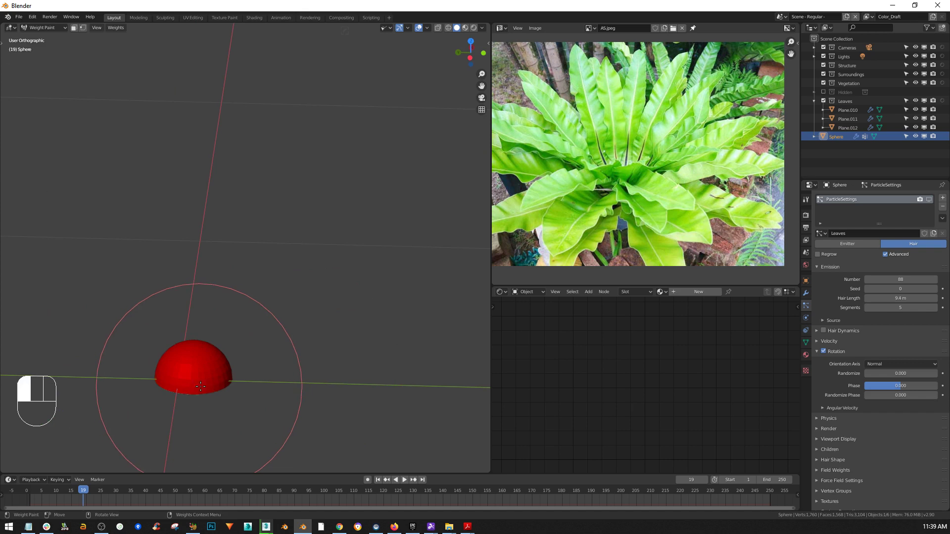
Shrink the weight brush to roughly the size of the dome's crown
mouse_move(193, 374)
middle_mouse_down()
mouse_move(171, 403)
mouse_move(264, 360)
middle_mouse_up()
scroll(285, 335, "up", 4)
key("bracketleft")
key("bracketleft")
key("bracketleft")
key("bracketleft")
key("bracketleft")
key("bracketleft")
key("bracketleft")
key("bracketleft")
key("bracketleft")
key("bracketleft")
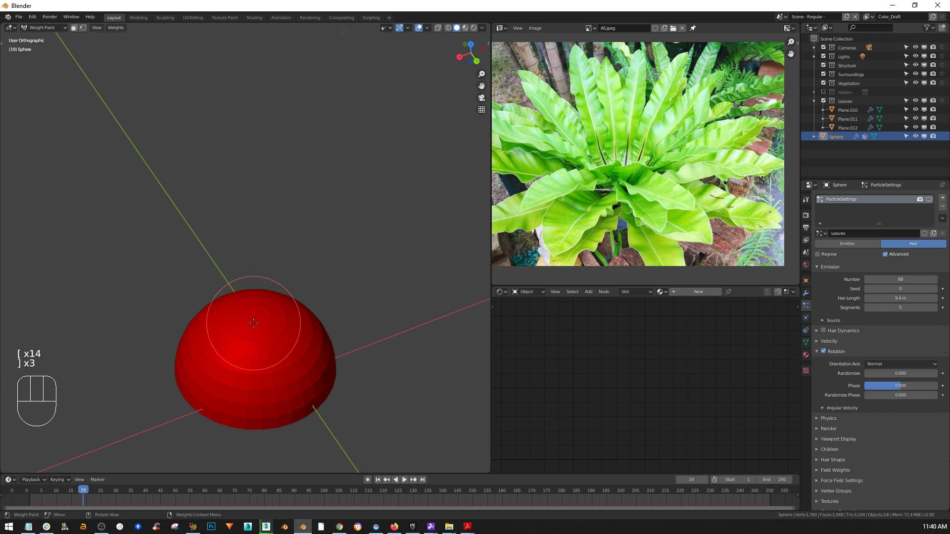
Choose the Subtract brush for weight painting
left_click(805, 199)
left_click(885, 252)
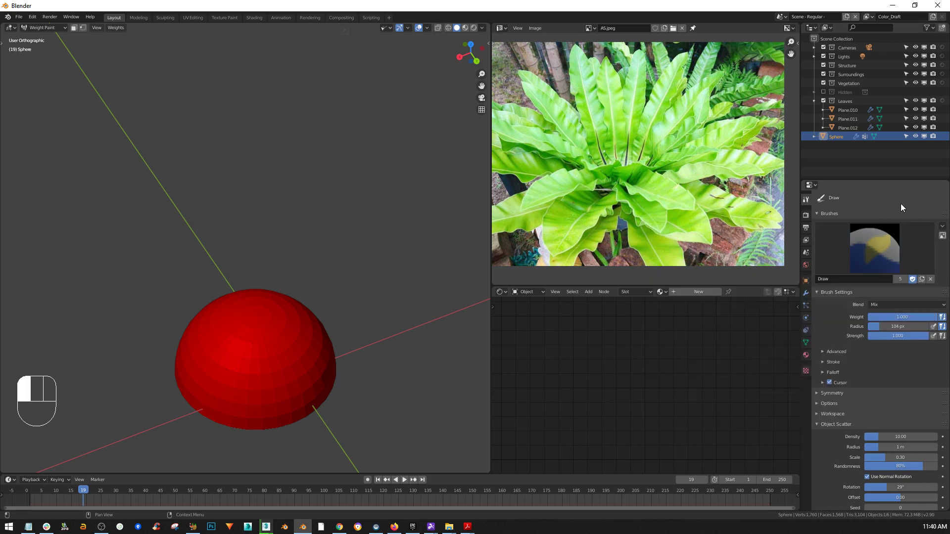
left_click(878, 252)
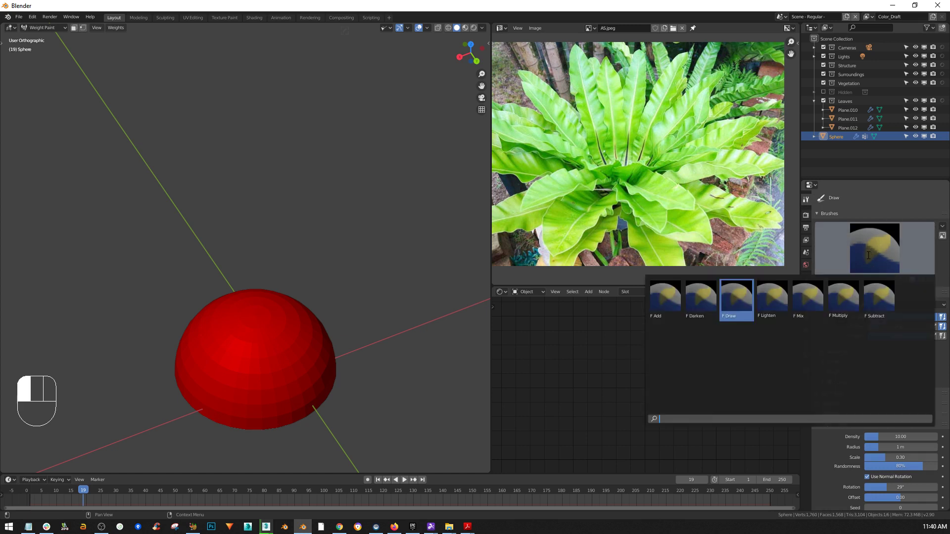
left_click(880, 297)
Subtract weight at and around the dome's crown, and undo the last uneven stroke
mouse_move(253, 322)
left_mouse_down()
mouse_move(258, 311)
mouse_move(247, 327)
left_mouse_up()
middle_click_drag(257, 316, 241, 343)
left_click(231, 353)
left_click(276, 360)
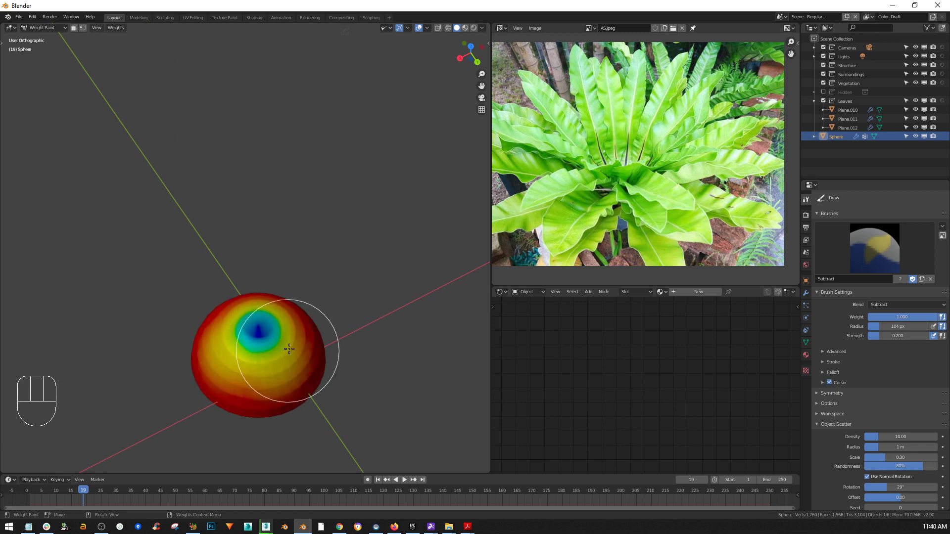
left_click(289, 328)
middle_click_drag(281, 312, 272, 342)
left_click(261, 305)
left_click(237, 309)
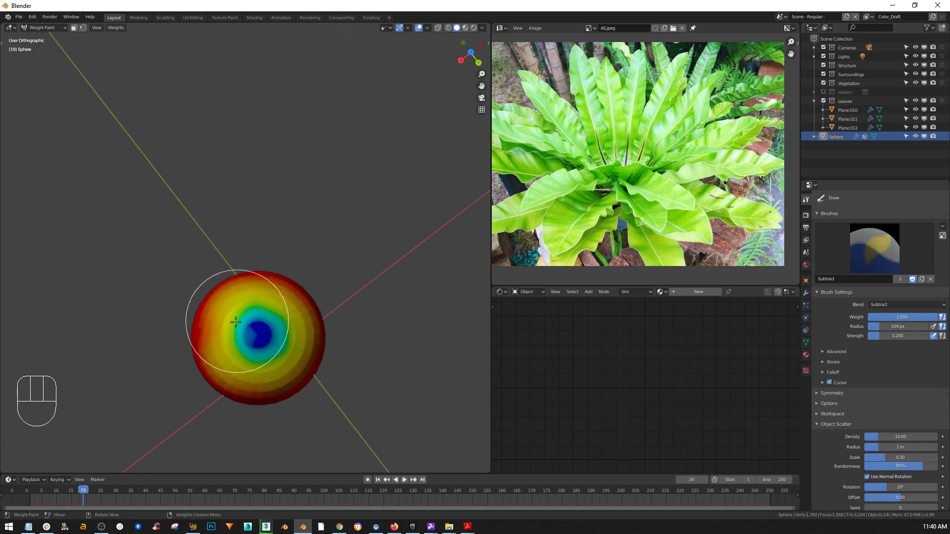
key("ctrl+z")
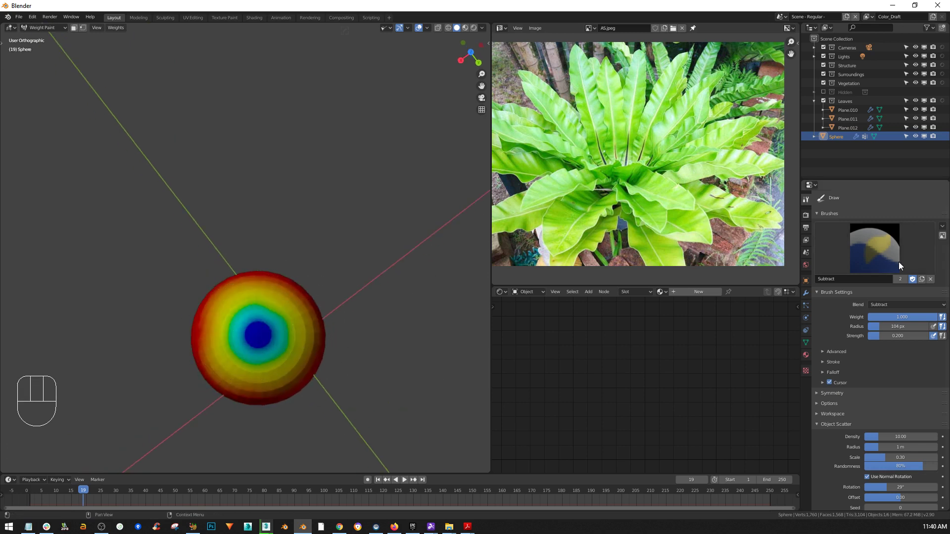
Blur the painted weights around the dome's crown with the Blur tool
left_click(874, 247)
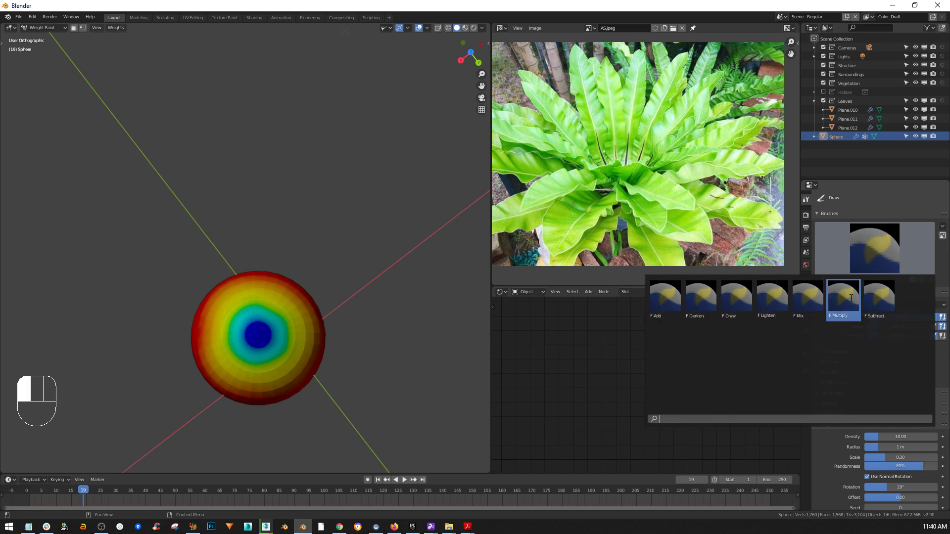
left_click(285, 220)
middle_click_drag(318, 230, 314, 210)
key("space")
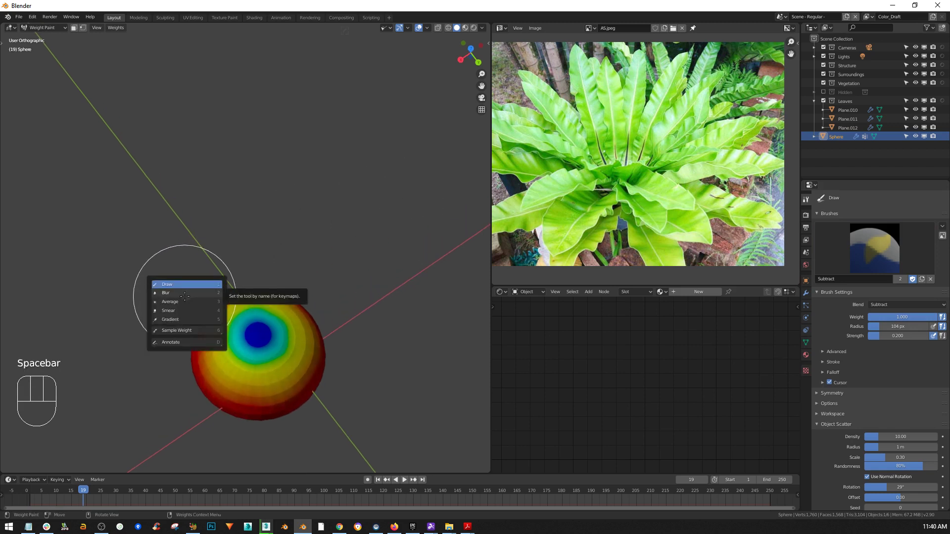
left_click(187, 293)
mouse_move(259, 342)
left_mouse_down()
mouse_move(276, 318)
mouse_move(255, 326)
mouse_move(265, 403)
mouse_move(296, 305)
mouse_move(260, 386)
left_mouse_up()
left_click_drag(315, 309, 264, 370)
mouse_move(272, 361)
middle_mouse_down()
mouse_move(250, 310)
mouse_move(242, 336)
middle_mouse_up()
Return to the Draw tool, choose the Draw brush and set its Strength to 0.288
key("space")
left_click(242, 333)
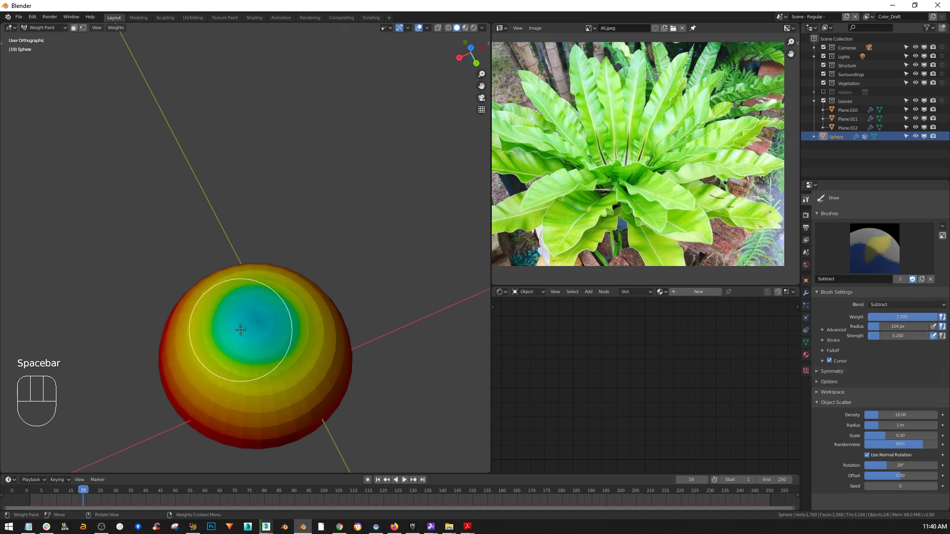
left_click(879, 253)
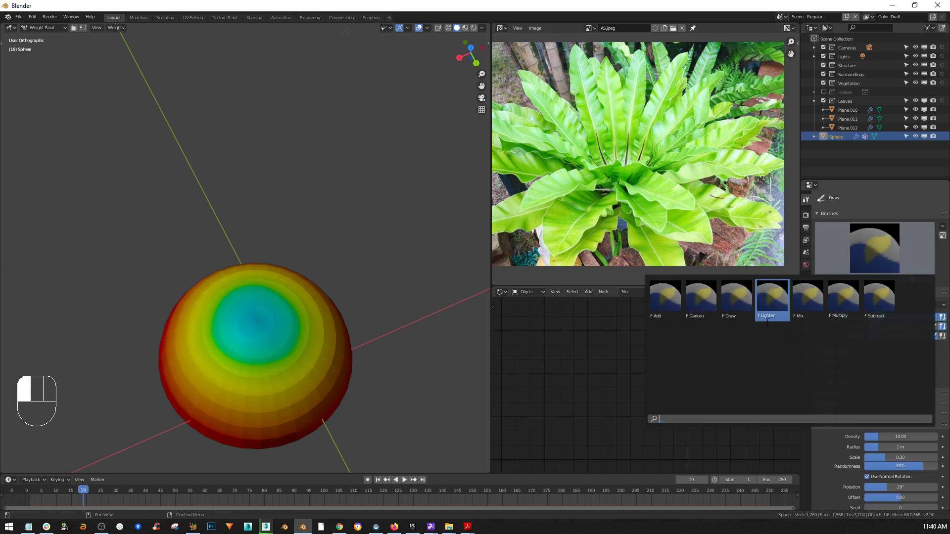
left_click(736, 299)
left_click_drag(907, 337, 871, 337)
Paint weight back onto the lower sides around the dome with soft strokes
left_click_drag(241, 402, 300, 395)
mouse_move(302, 391)
left_mouse_down()
mouse_move(312, 371)
mouse_move(341, 386)
left_mouse_up()
mouse_move(252, 406)
left_mouse_down()
mouse_move(190, 400)
mouse_move(203, 402)
left_mouse_up()
mouse_move(262, 373)
left_mouse_down()
mouse_move(302, 399)
mouse_move(293, 400)
left_mouse_up()
mouse_move(235, 370)
middle_mouse_down()
mouse_move(355, 367)
mouse_move(322, 393)
mouse_move(381, 318)
middle_mouse_up()
middle_click_drag(314, 328, 317, 363)
mouse_move(318, 363)
left_mouse_down()
mouse_move(265, 344)
mouse_move(269, 359)
left_mouse_up()
mouse_move(297, 371)
middle_mouse_down()
mouse_move(312, 337)
mouse_move(296, 272)
mouse_move(331, 262)
mouse_move(329, 244)
middle_mouse_up()
scroll(312, 338, "down", 3)
scroll(296, 272, "up", 4)
middle_click_drag(284, 284, 283, 247)
scroll(281, 238, "up", 3)
scroll(288, 235, "up", 2)
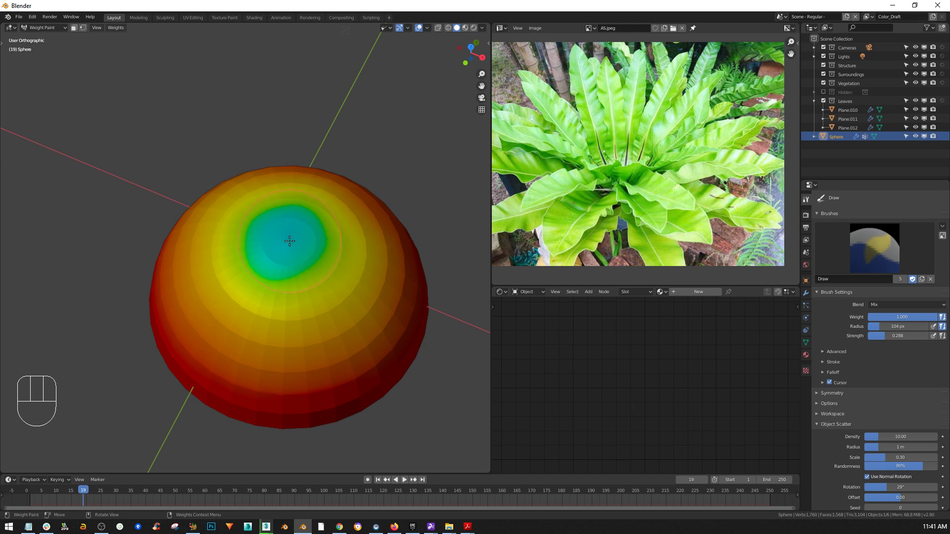
Shrink the brush to a 47 px radius and subtract weight at the dome's very top with the Subtract brush
key("bracketleft")
key("bracketleft")
key("bracketleft")
left_click(888, 254)
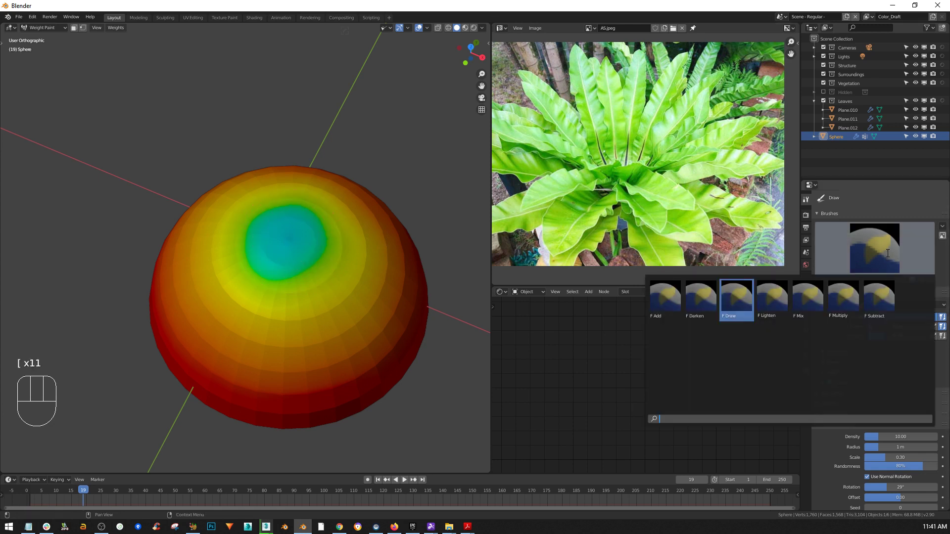
left_click(878, 297)
mouse_move(287, 239)
left_mouse_down()
mouse_move(277, 238)
mouse_move(295, 237)
mouse_move(276, 249)
mouse_move(301, 236)
left_mouse_up()
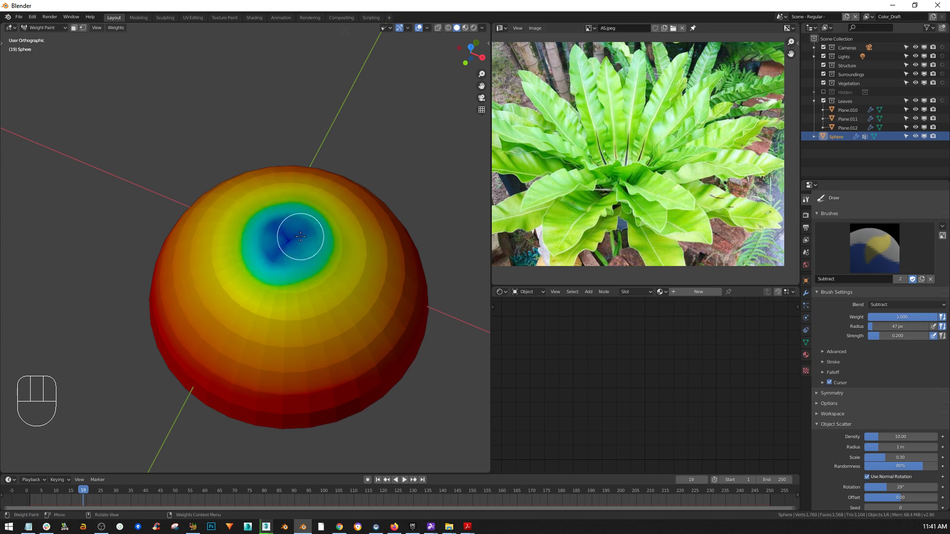
middle_click_drag(450, 203, 282, 243)
scroll(267, 241, "down", 4)
Return the dome to Object Mode and show its leaf particles in the viewport again
key("ctrl+Tab")
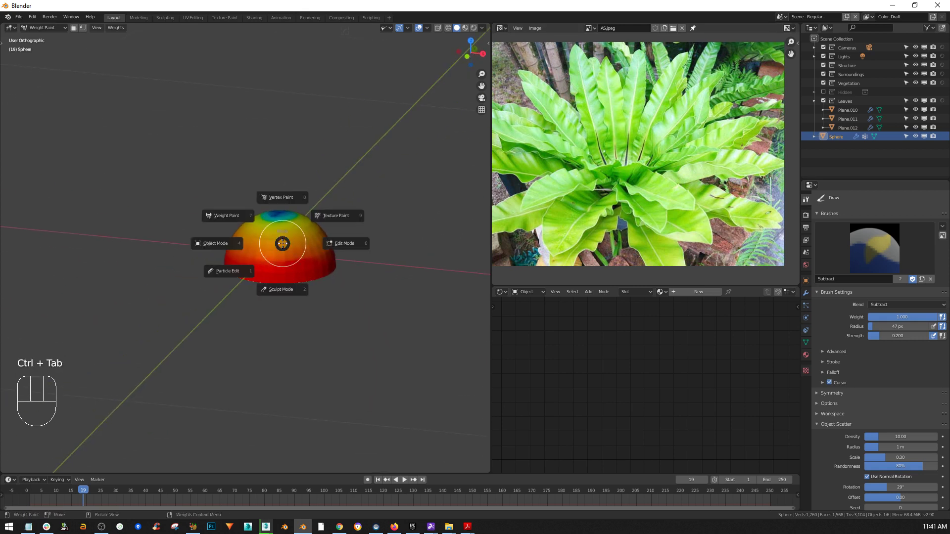
left_click(223, 245)
scroll(284, 254, "down", 2)
middle_click_drag(284, 254, 282, 259, "shift")
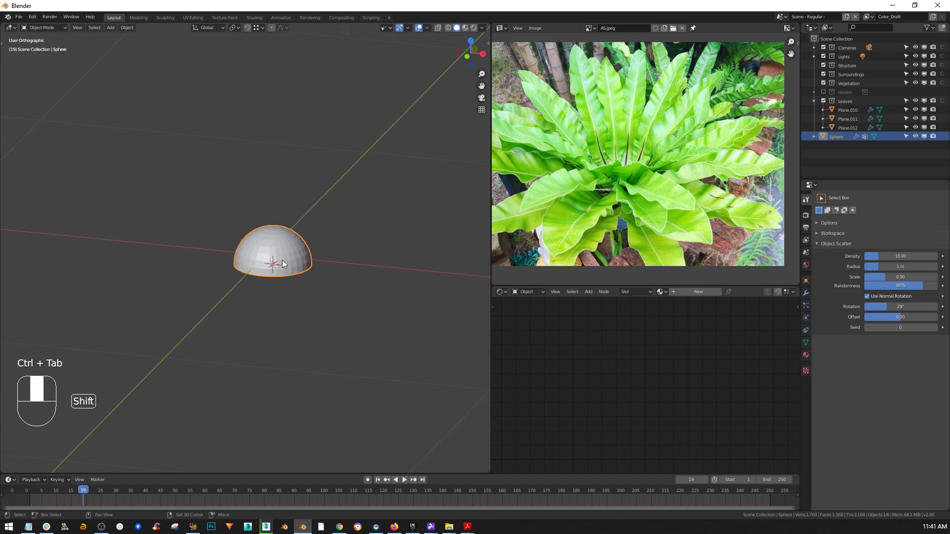
left_click(804, 307)
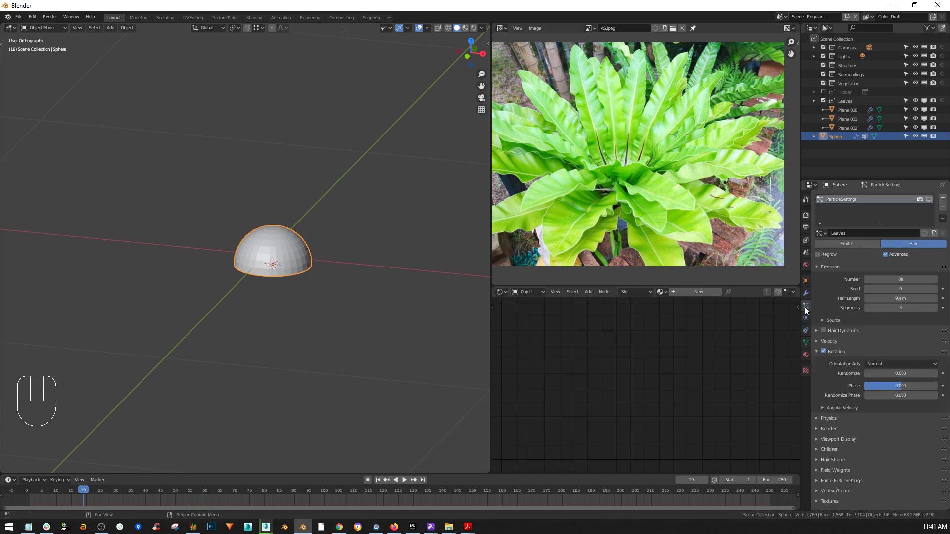
left_click(928, 199)
scroll(256, 266, "down", 5)
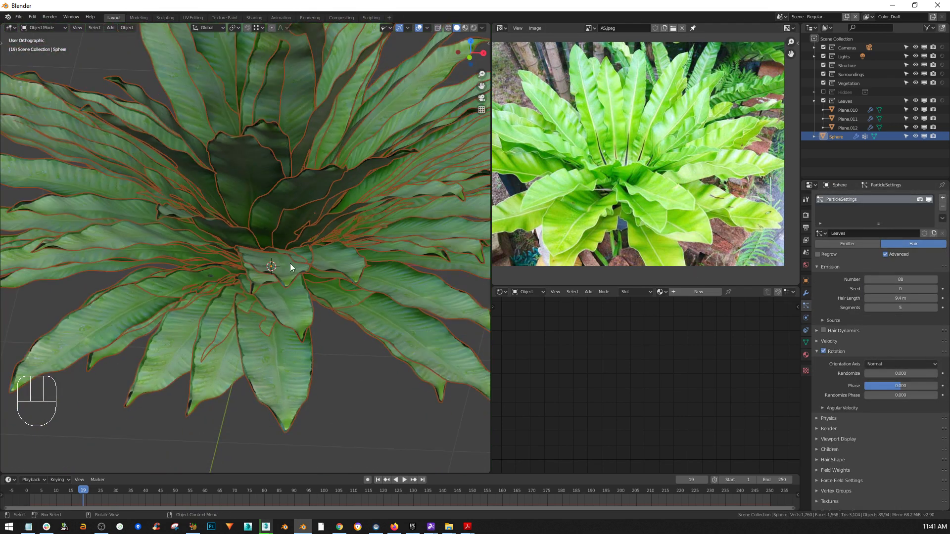
Assign the painted vertex group named Group to the particle system's Length
left_click(818, 491)
scroll(872, 471, "down", 4)
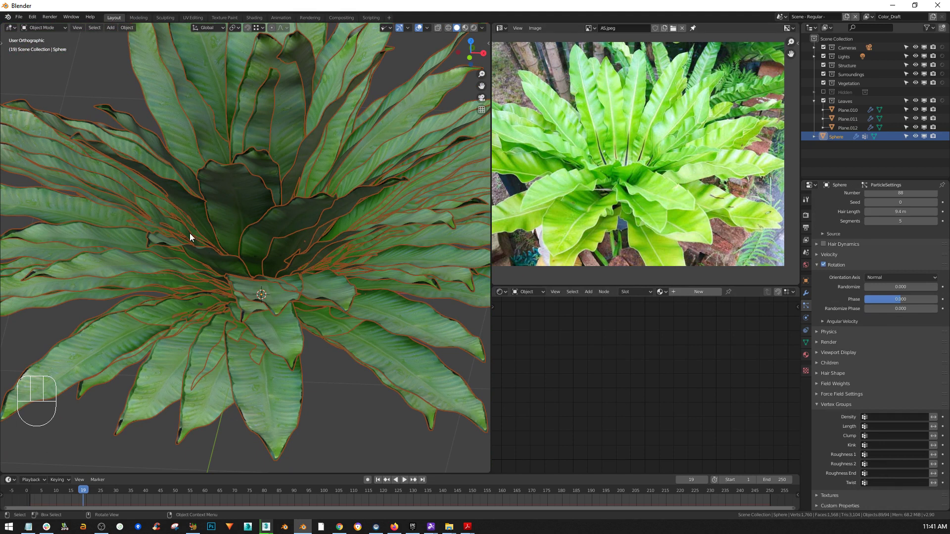
left_click(864, 427)
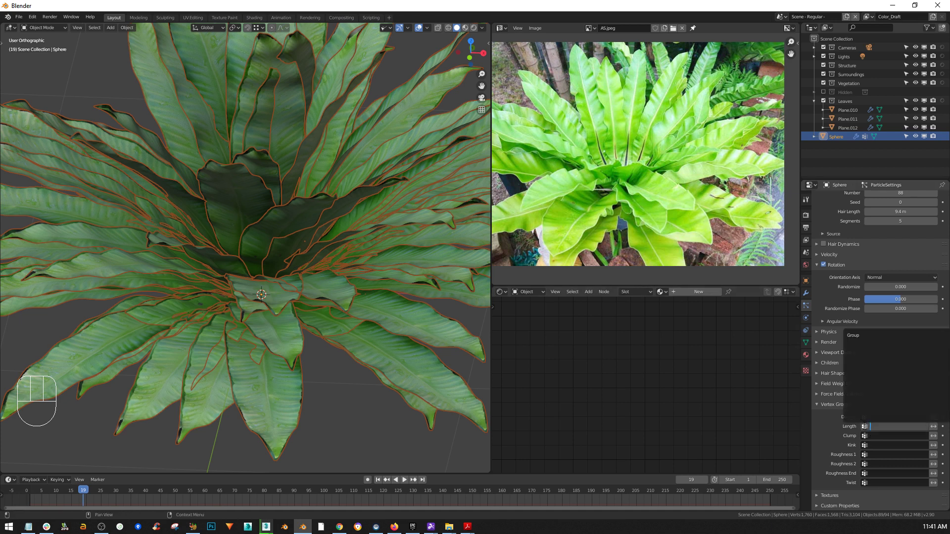
left_click(856, 335)
Enlarge the node editor area at the reference image's expense and switch the 3D view to rendered shading
middle_click_drag(328, 268, 174, 138)
scroll(316, 284, "down", 2)
scroll(287, 307, "down", 1)
scroll(236, 248, "up", 2)
middle_click_drag(227, 206, 209, 236)
scroll(197, 226, "down", 3)
scroll(223, 239, "up", 2)
left_click_drag(583, 287, 584, 169)
middle_click_drag(338, 267, 280, 279)
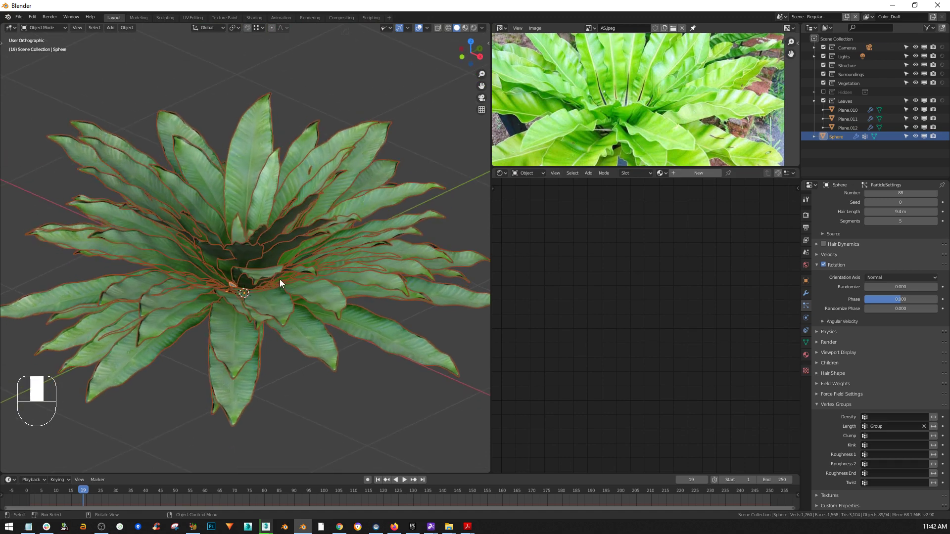
key("z")
left_click(280, 232)
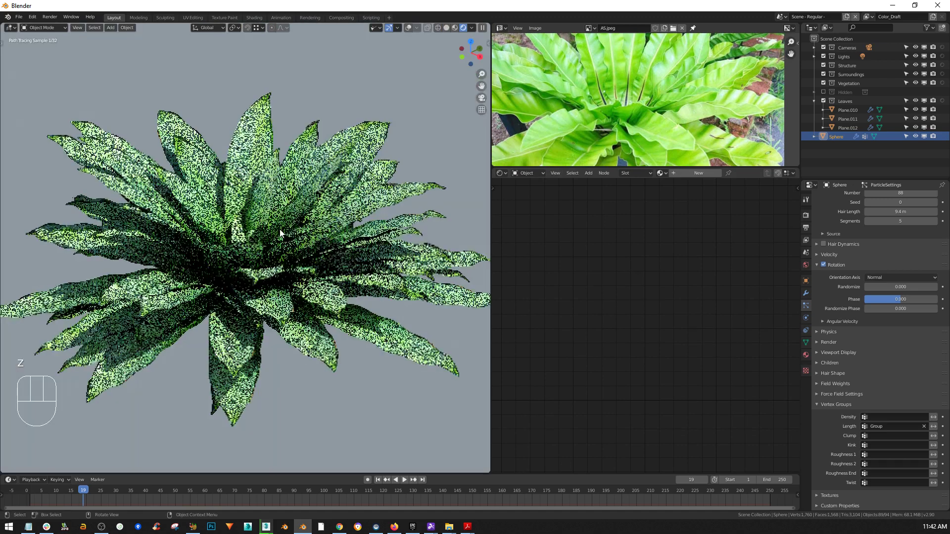
mouse_move(275, 244)
middle_mouse_down()
mouse_move(207, 242)
mouse_move(293, 256)
mouse_move(337, 201)
middle_mouse_up()
middle_click_drag(240, 248, 274, 272)
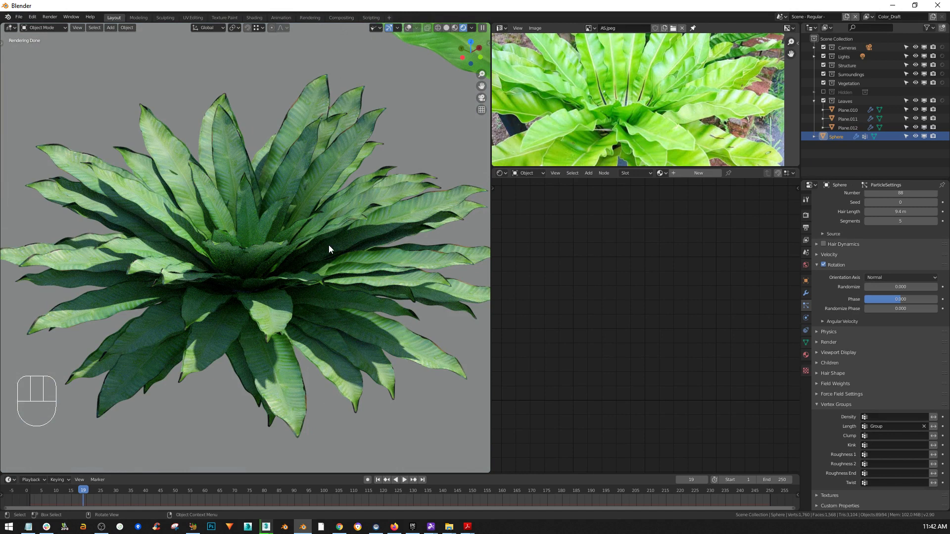
Turn the viewport overlays back on and select the leaf Plane.011 so its Plant material nodes are displayed
left_click(408, 28)
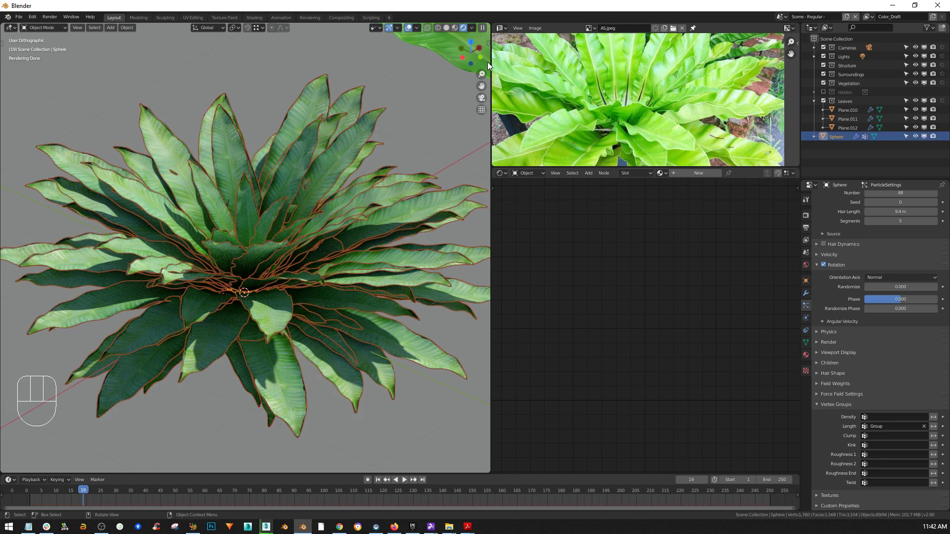
left_click(437, 52)
scroll(396, 54, "down", 5, "ctrl")
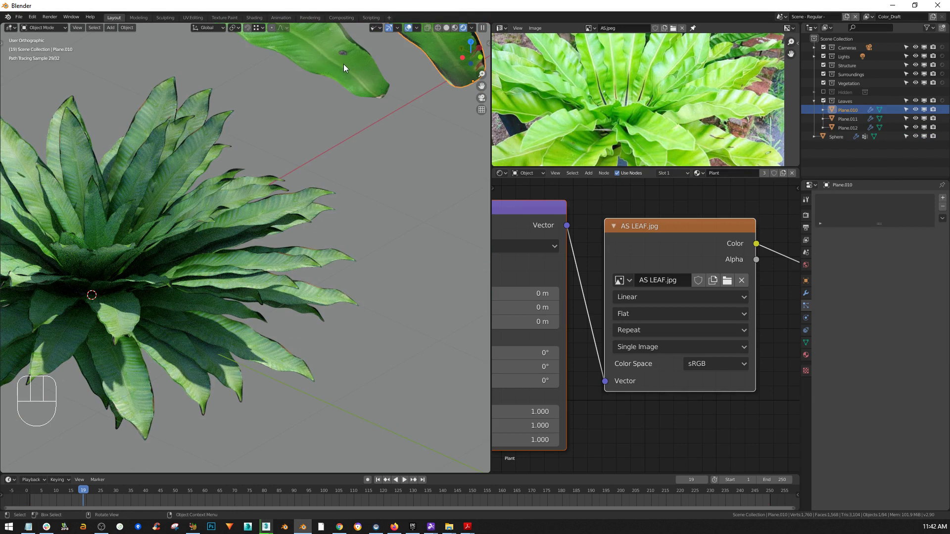
scroll(638, 341, "down", 2)
scroll(625, 347, "down", 5)
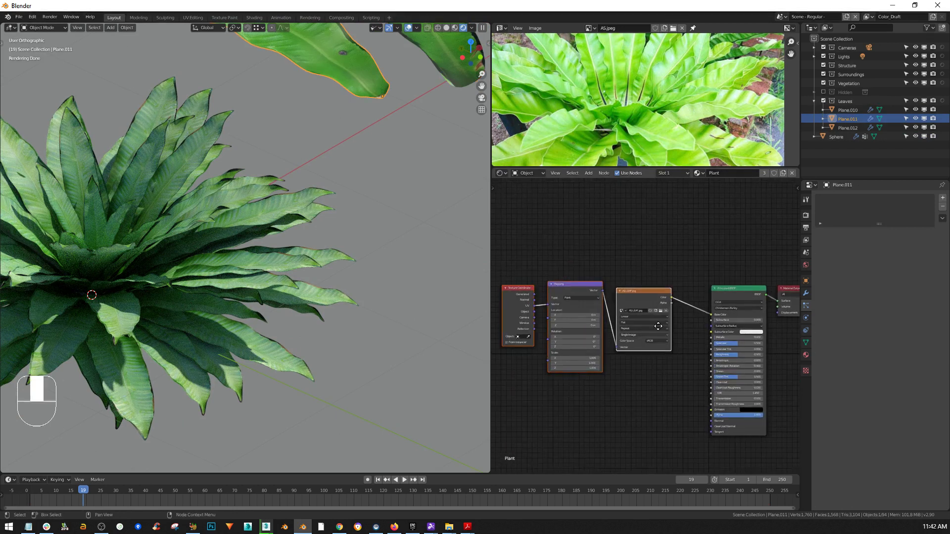
middle_click_drag(654, 248, 678, 269)
scroll(678, 269, "down", 1)
middle_click_drag(671, 222, 628, 232)
left_click(629, 232)
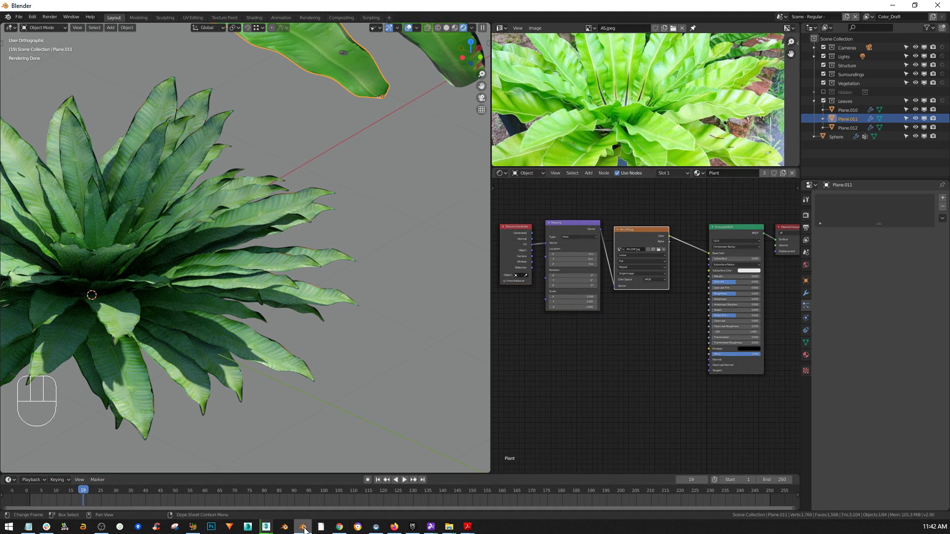
Bring AS LEAF_OP.jpg from the New Folder file window into the Plant material as an image texture below AS LEAF.jpg
mouse_move(451, 527)
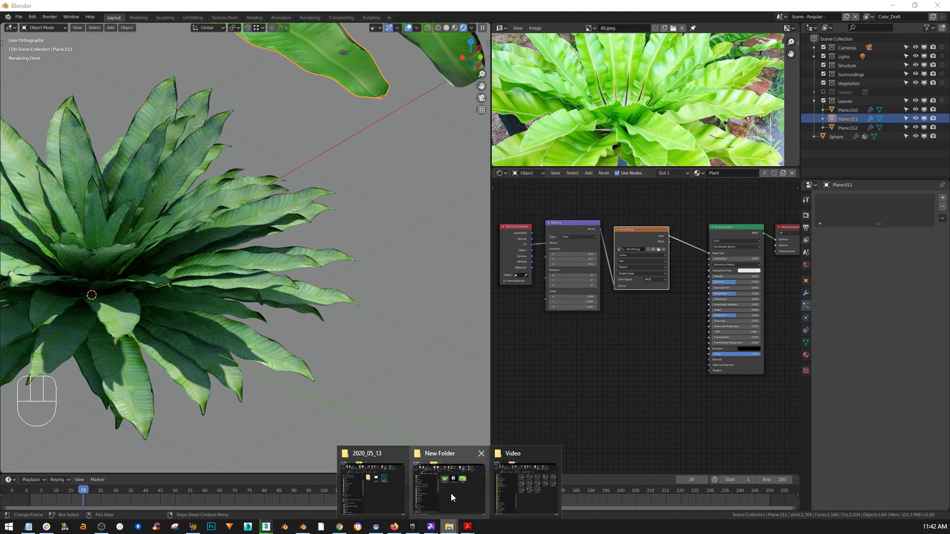
left_click(461, 483)
left_click_drag(752, 57, 232, 58)
left_click_drag(239, 152, 660, 331)
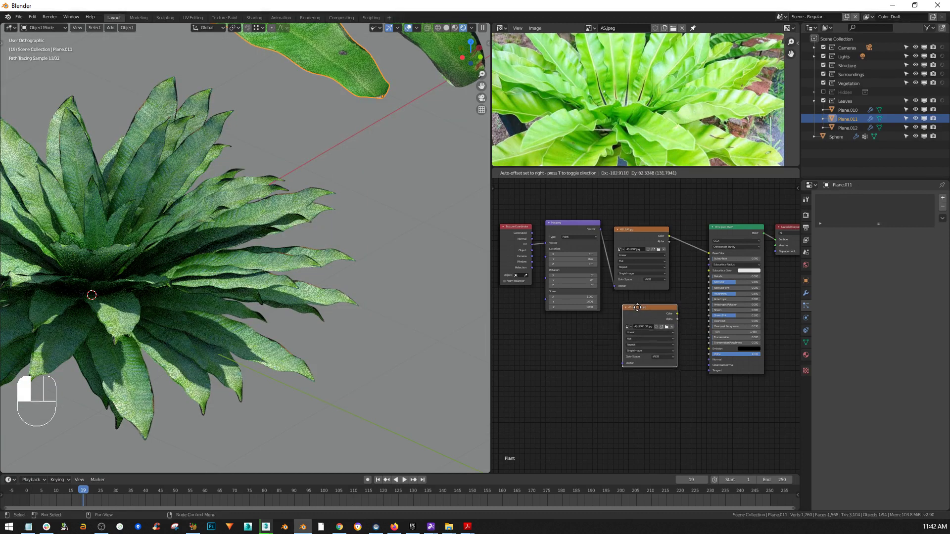
left_click(642, 307)
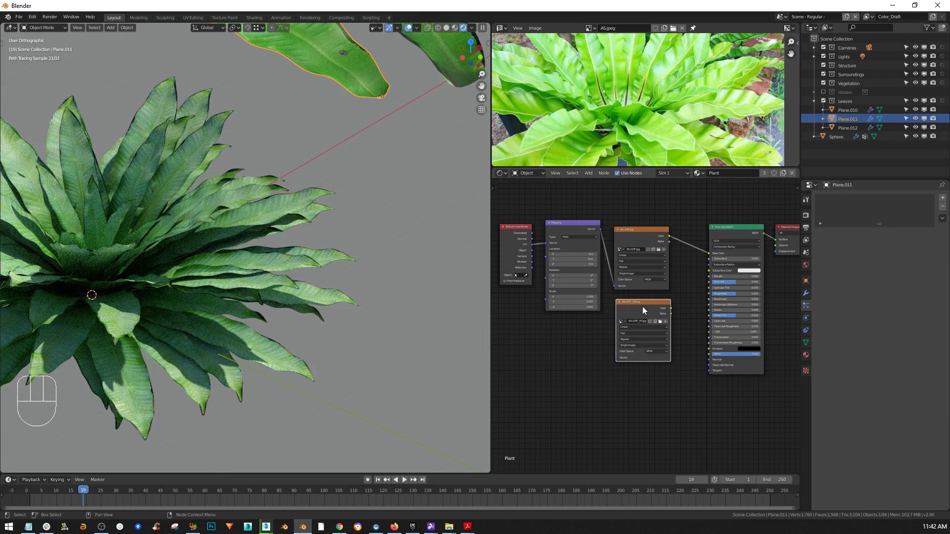
Connect the Mapping vector to the AS LEAF_OP.jpg texture and its Color output to the Principled BSDF's Alpha
scroll(642, 307, "up", 2)
left_click_drag(576, 183, 581, 247)
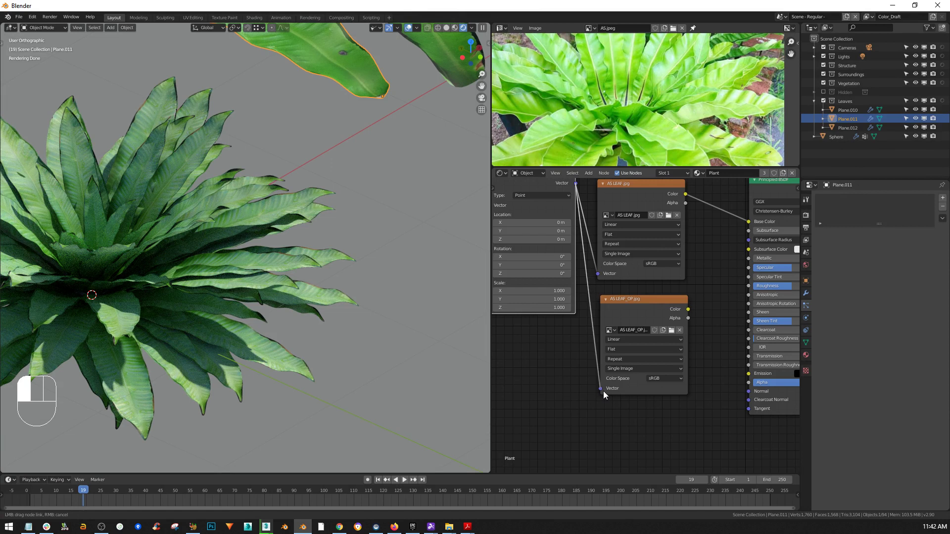
left_click_drag(603, 391, 604, 391)
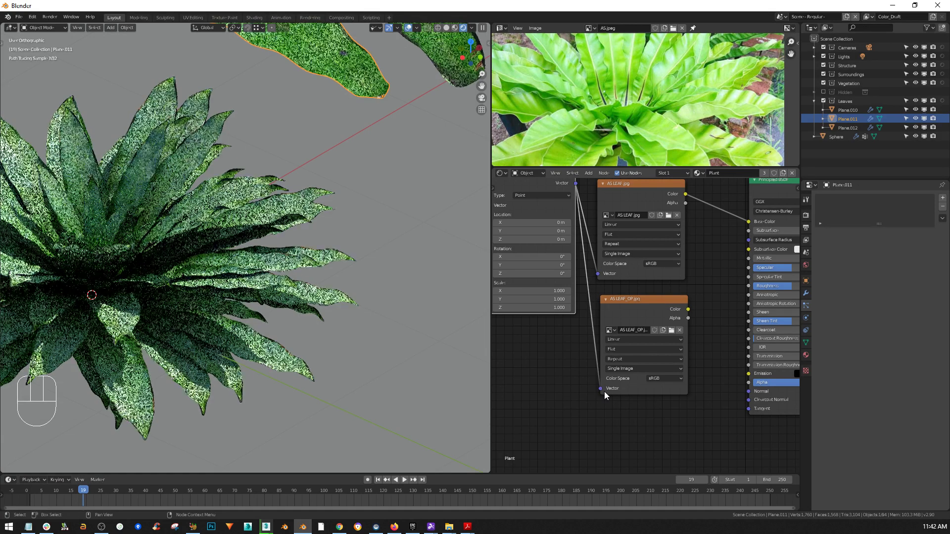
left_click_drag(687, 310, 709, 315)
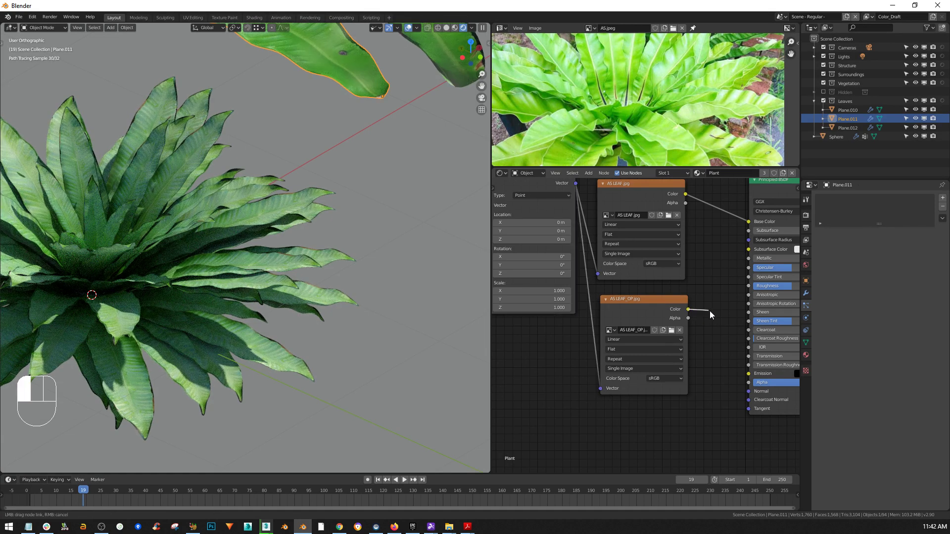
left_click_drag(737, 381, 744, 384)
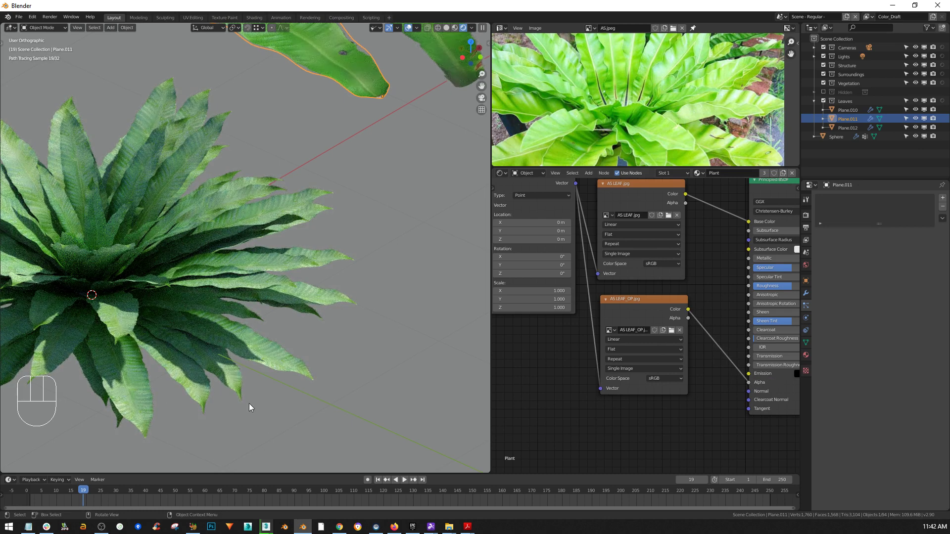
Move the Material Output node further away from the Principled BSDF to make room between them
middle_click_drag(127, 256, 177, 256)
middle_click_drag(126, 178, 318, 311, "shift")
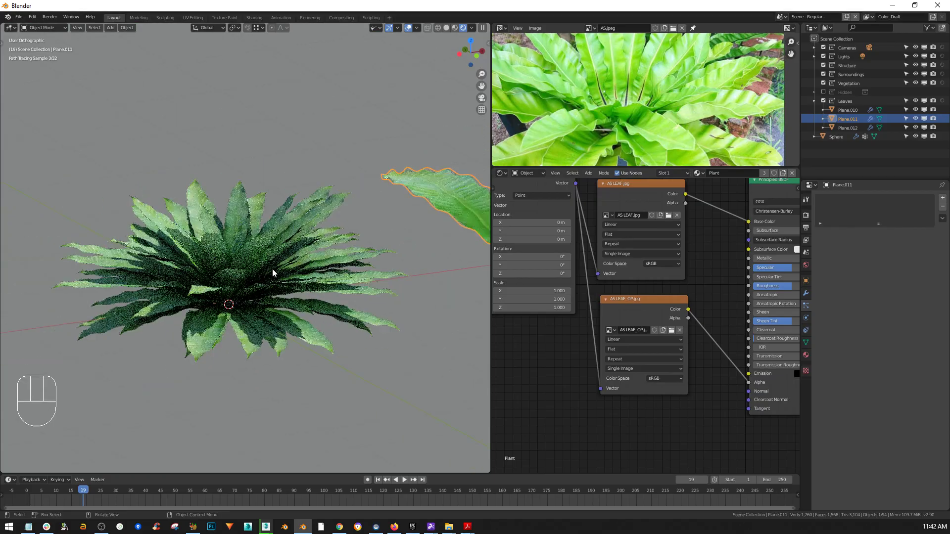
scroll(577, 117, "down", 3)
middle_click_drag(384, 218, 94, 288)
scroll(325, 266, "up", 1)
scroll(326, 266, "up", 1)
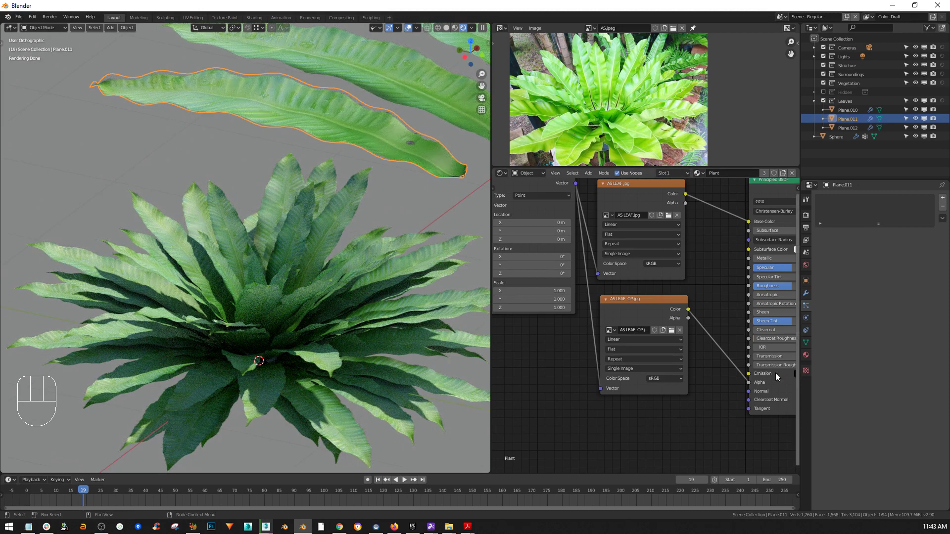
middle_click_drag(711, 298, 528, 326)
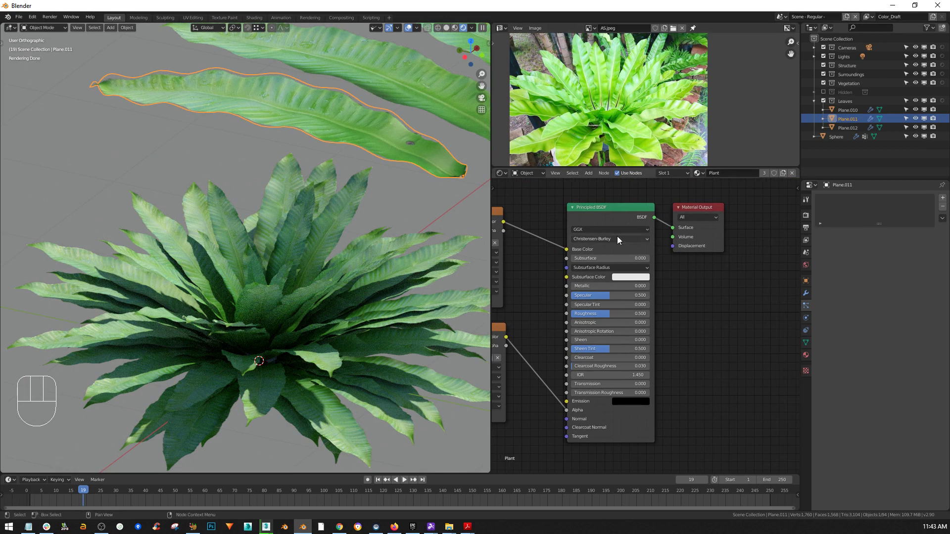
middle_click_drag(699, 275, 628, 292)
left_click_drag(637, 206, 752, 208)
scroll(698, 266, "down", 3)
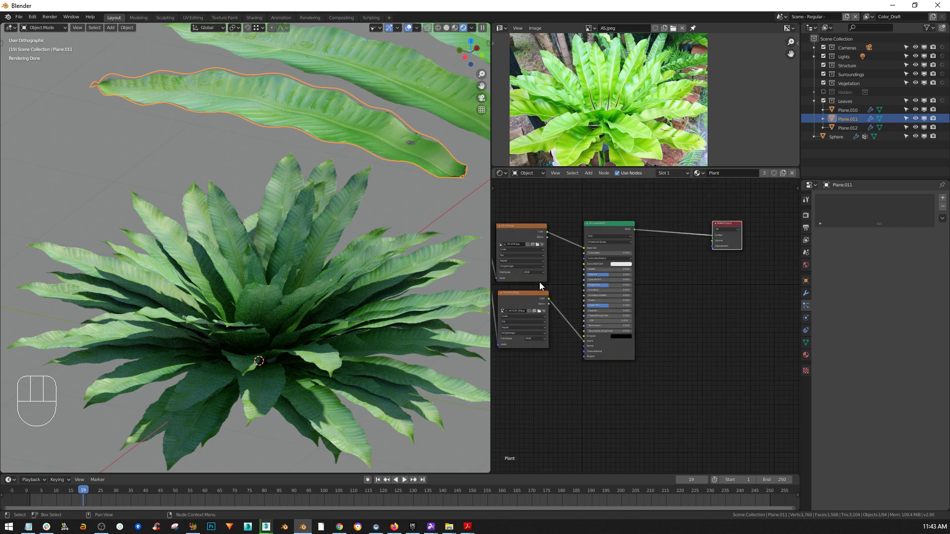
Examine the Principled BSDF's settings and the connections of the two leaf textures
scroll(574, 337, "up", 4)
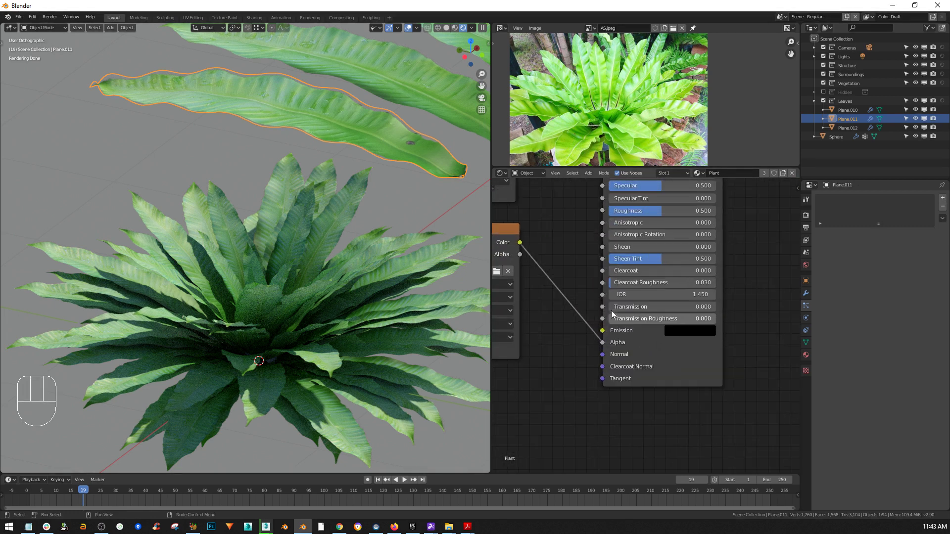
middle_click_drag(573, 344, 569, 395)
scroll(569, 376, "down", 2)
middle_click_drag(569, 318, 591, 353)
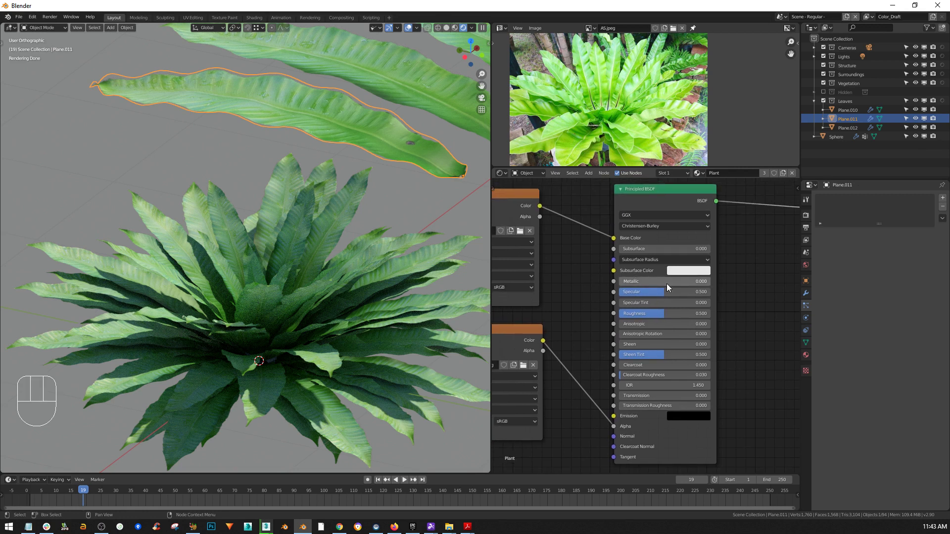
middle_click_drag(548, 269, 623, 290)
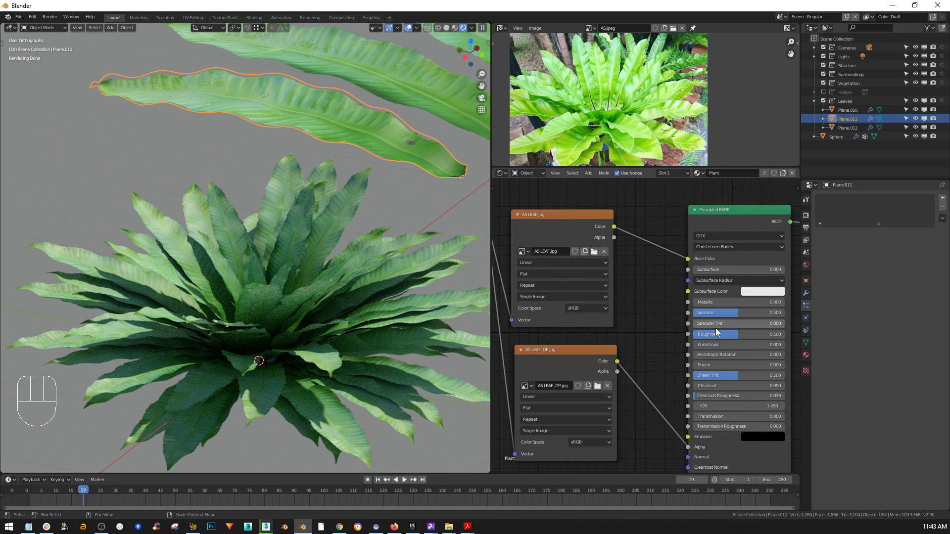
middle_click_drag(656, 363, 546, 340)
scroll(710, 307, "down", 4)
middle_click_drag(710, 307, 664, 277)
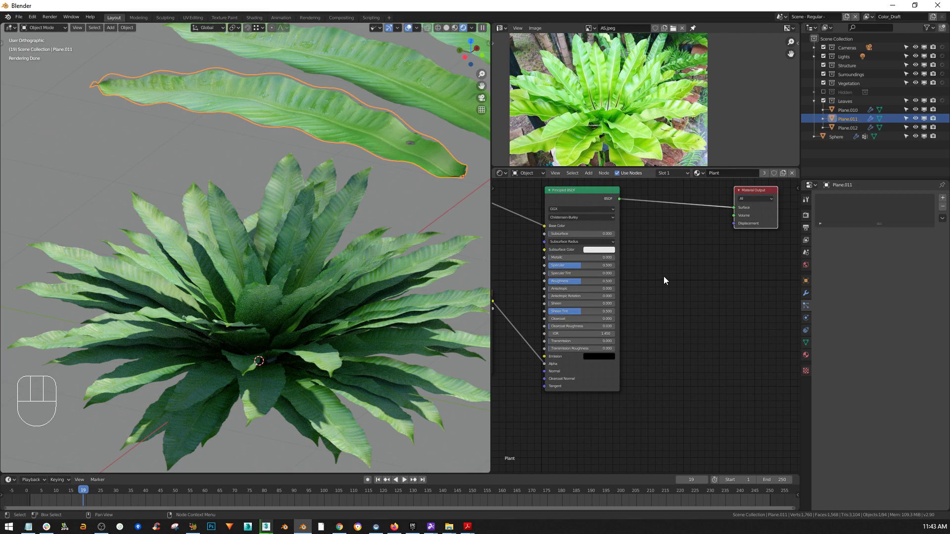
Add a Translucent BSDF node beside the Principled BSDF
key("shift+a")
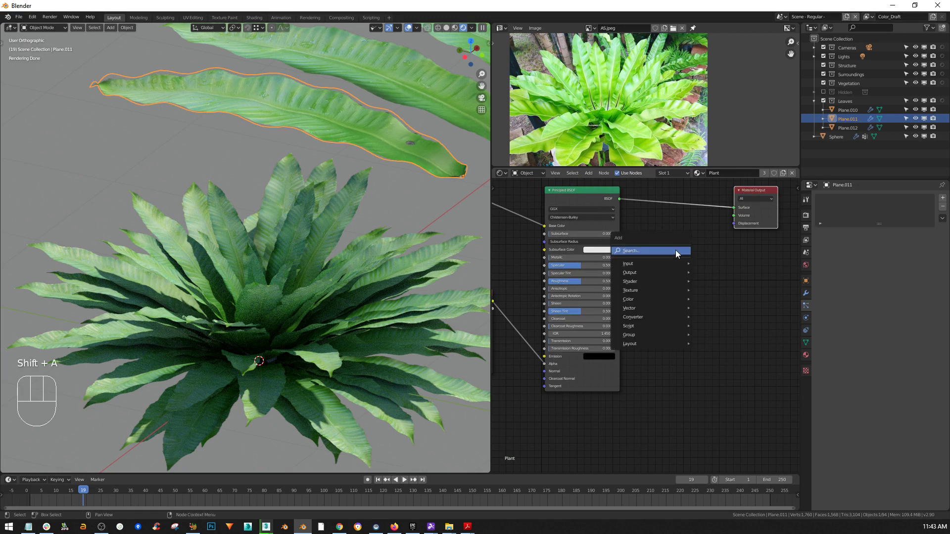
mouse_move(666, 284)
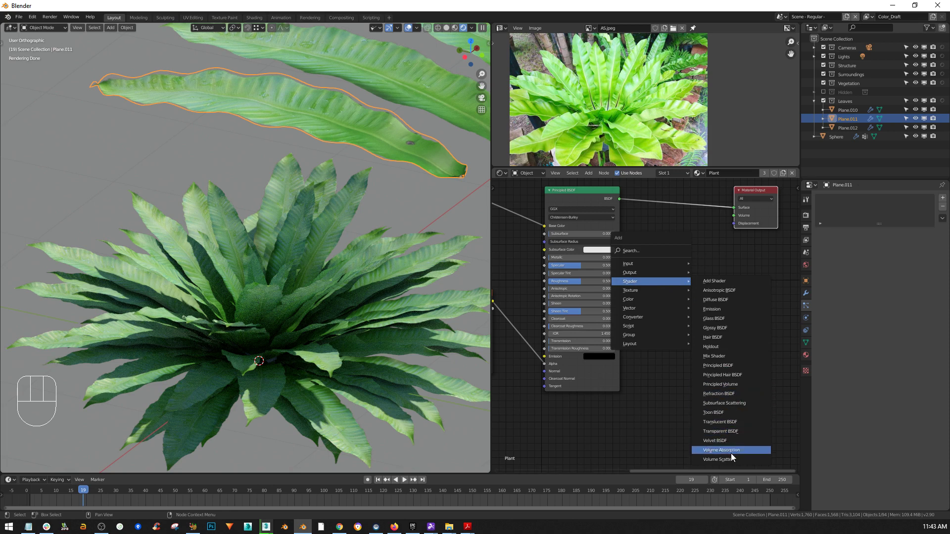
left_click(732, 424)
left_click(642, 294)
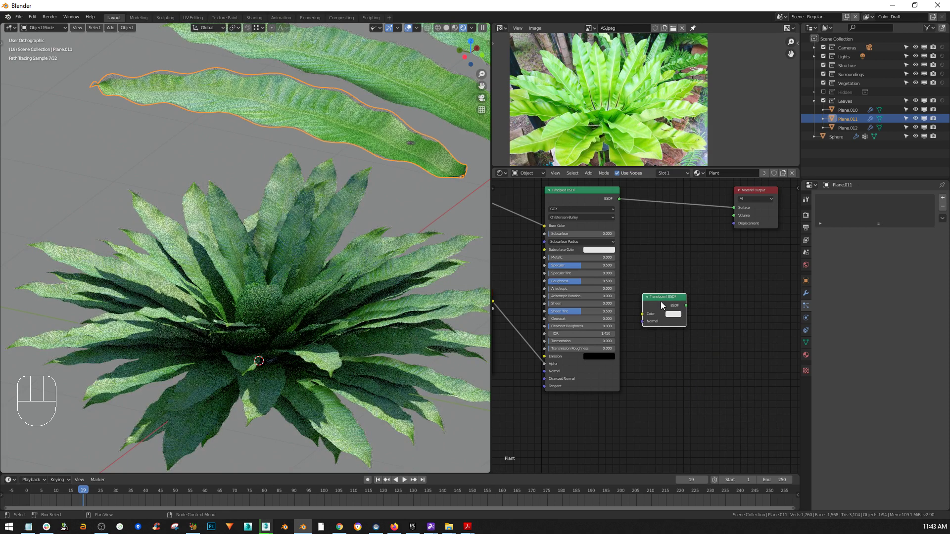
Combine the Principled and Translucent BSDFs through a Mix Shader and shift the Material Output further along
key("shift+ctrl")
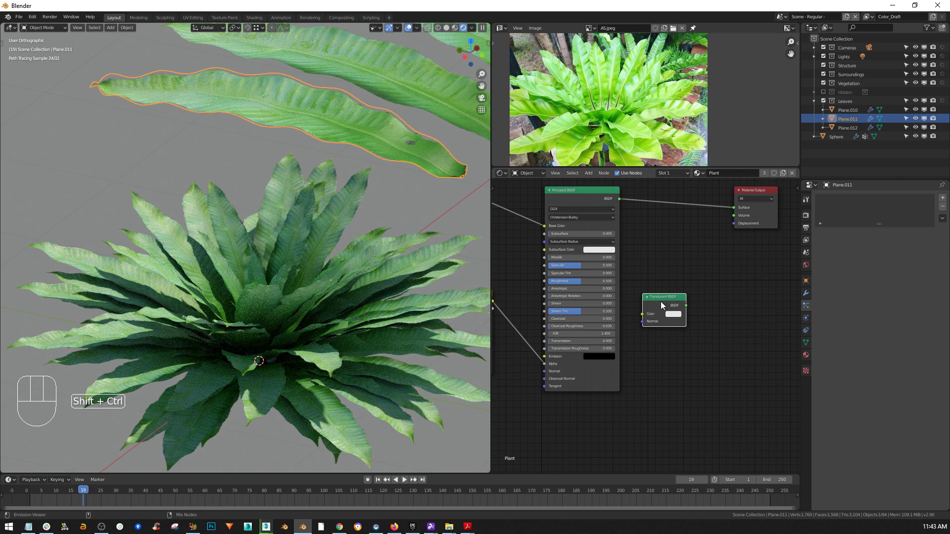
right_click_drag(658, 302, 622, 249, "ctrl+shift")
right_click_drag(602, 218, 602, 218, "ctrl+shift")
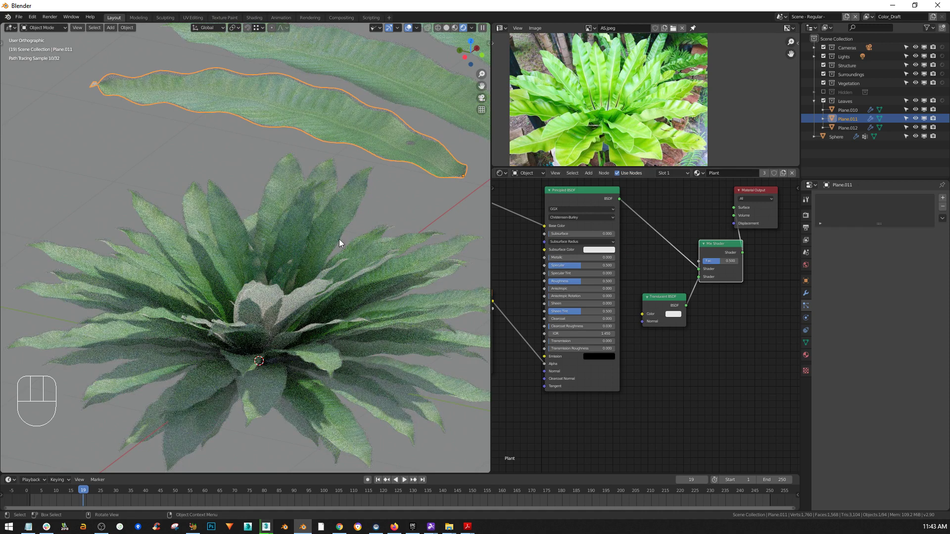
middle_click_drag(687, 221, 650, 221)
left_click_drag(723, 191, 773, 208)
Tint the Translucent BSDF a light yellow-green and set the Mix Shader factor to 0.174
middle_click_drag(327, 298, 268, 277)
middle_click_drag(265, 273, 460, 273, "shift")
middle_click(327, 298)
scroll(635, 314, "up", 2)
left_click(634, 319)
left_click(655, 208)
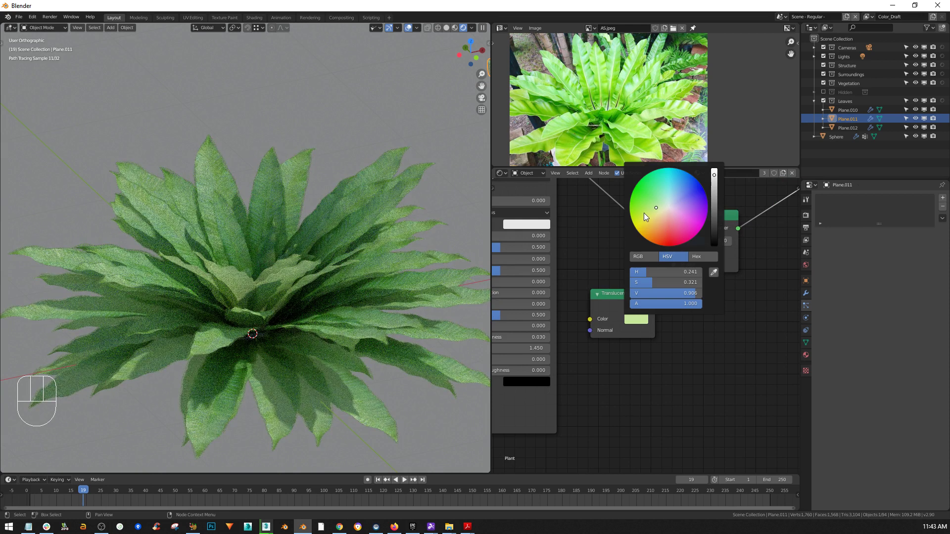
left_click(646, 210)
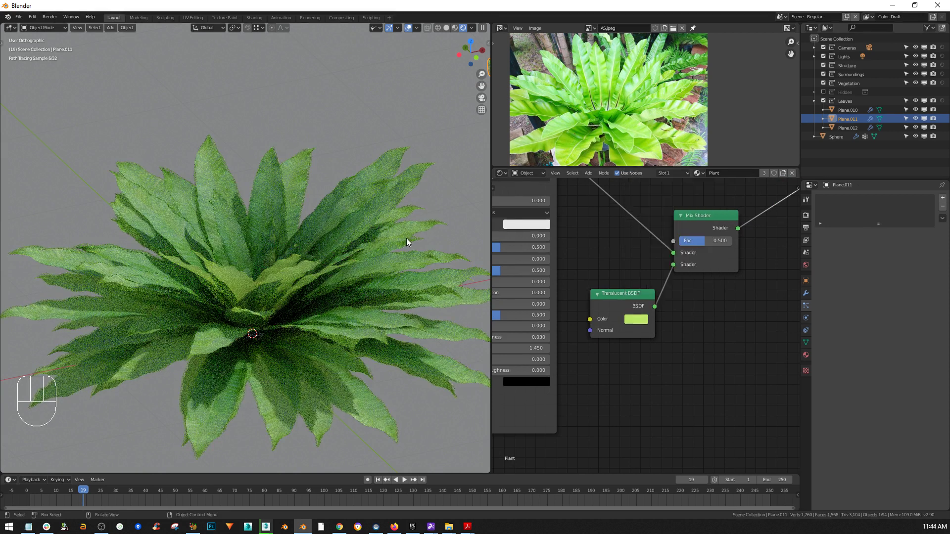
left_click_drag(705, 241, 687, 241)
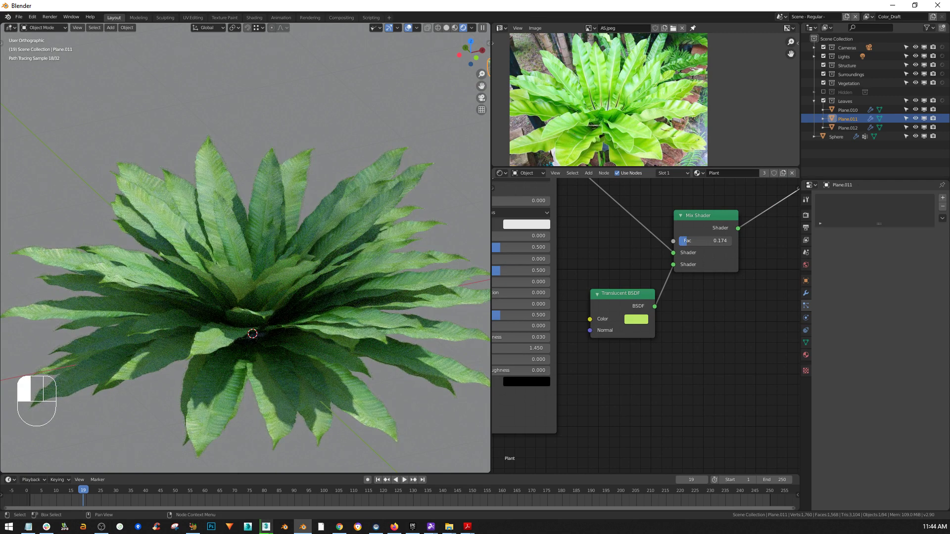
Set the Principled BSDF's Specular to 1.000 and Roughness to 0.378
middle_click_drag(496, 246, 598, 242)
left_click_drag(598, 242, 648, 243)
mouse_move(597, 266)
left_mouse_down()
mouse_move(565, 266)
mouse_move(589, 266)
left_mouse_up()
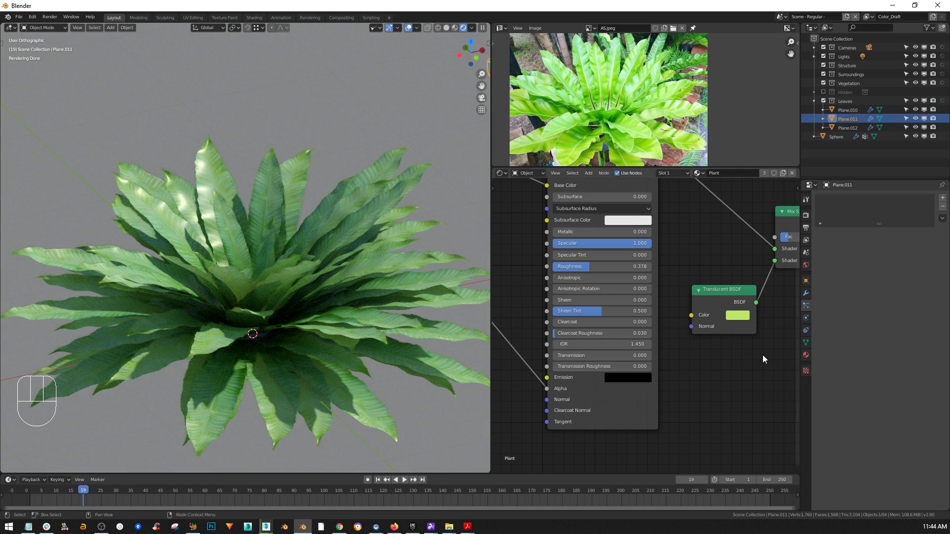
Disable Transparent Shadows in the Plant material's surface settings
middle_click_drag(759, 354, 661, 322)
left_click(806, 354)
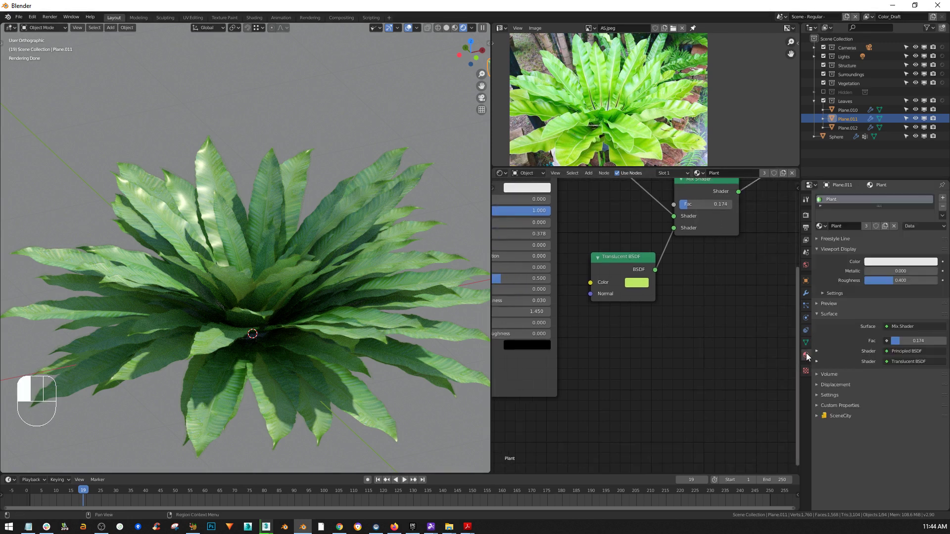
left_click(830, 396)
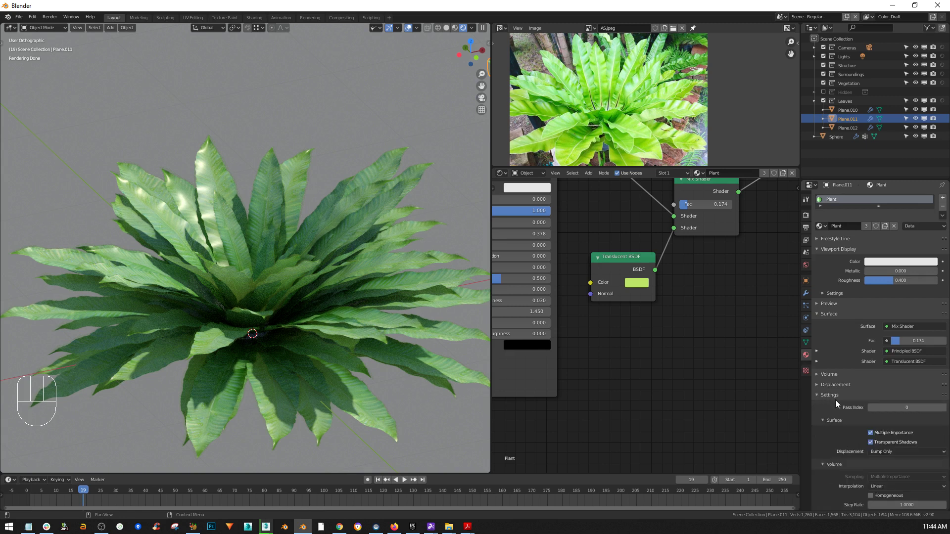
scroll(853, 431, "down", 2)
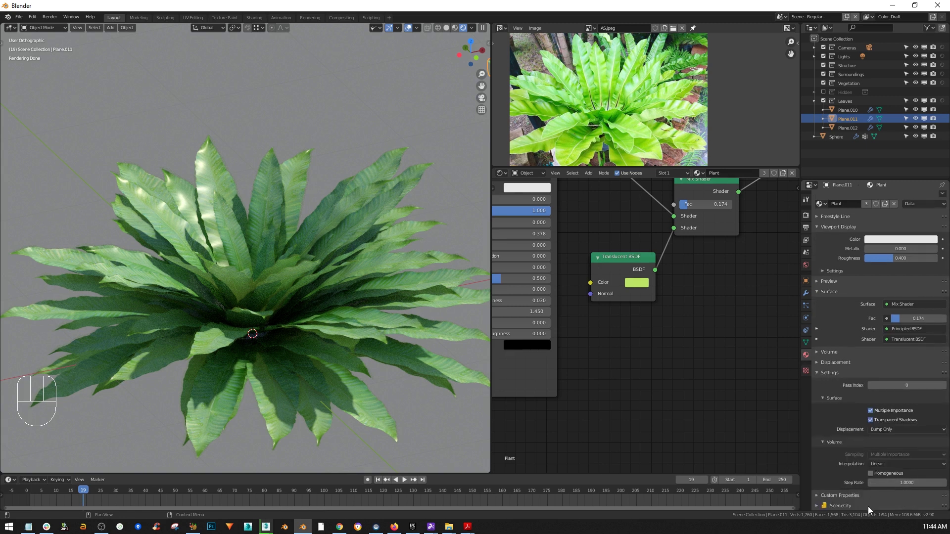
left_click(870, 419)
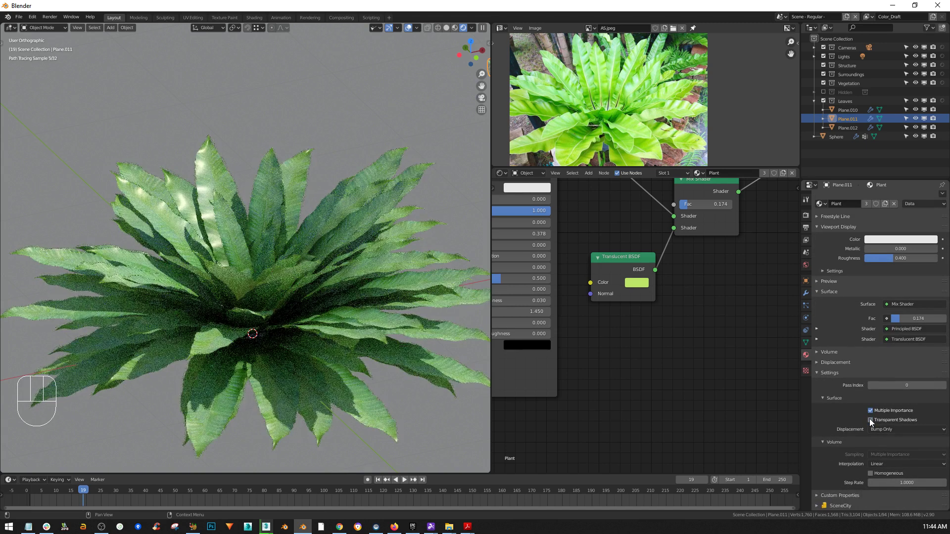